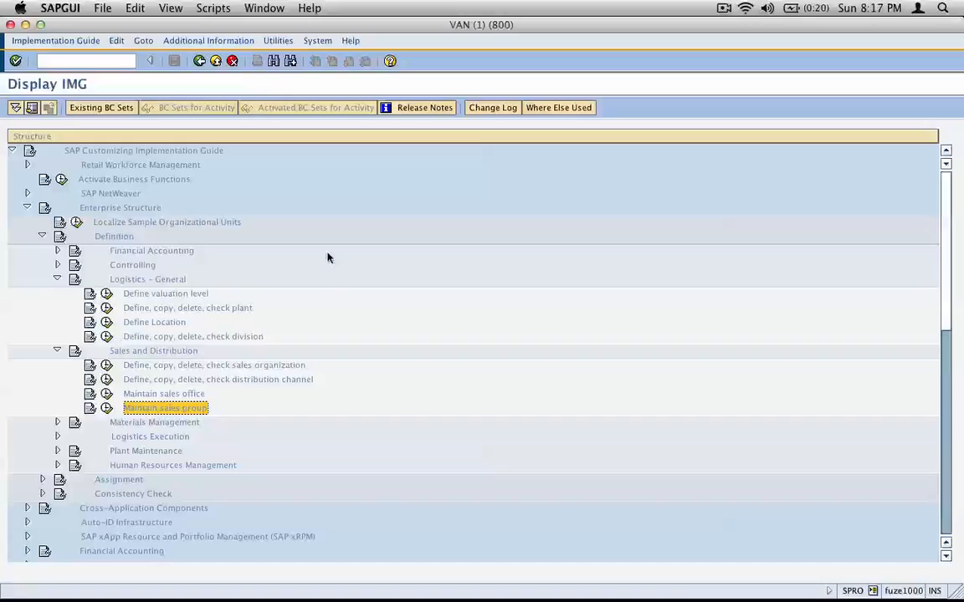
click(280, 367)
click(295, 381)
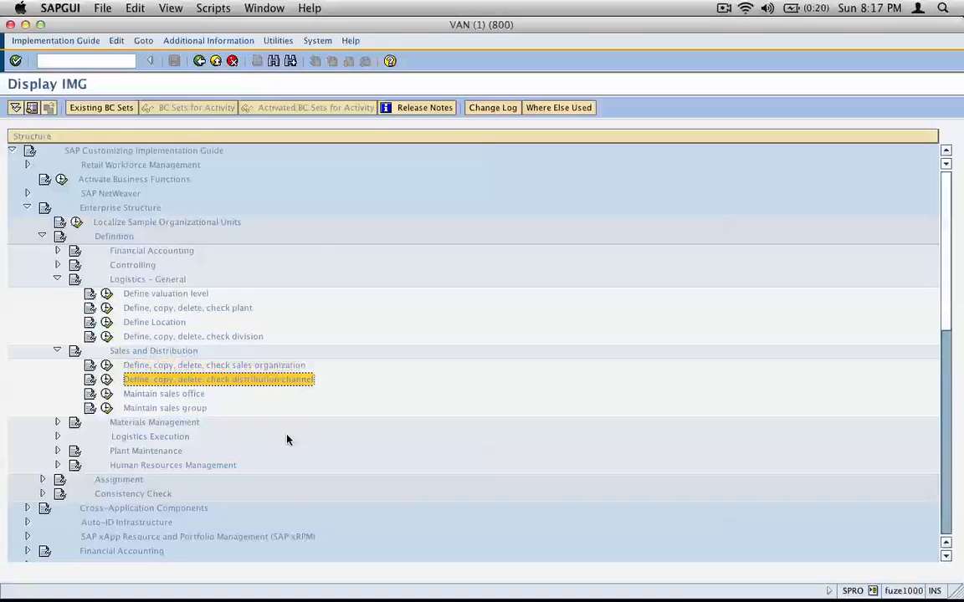
click(248, 338)
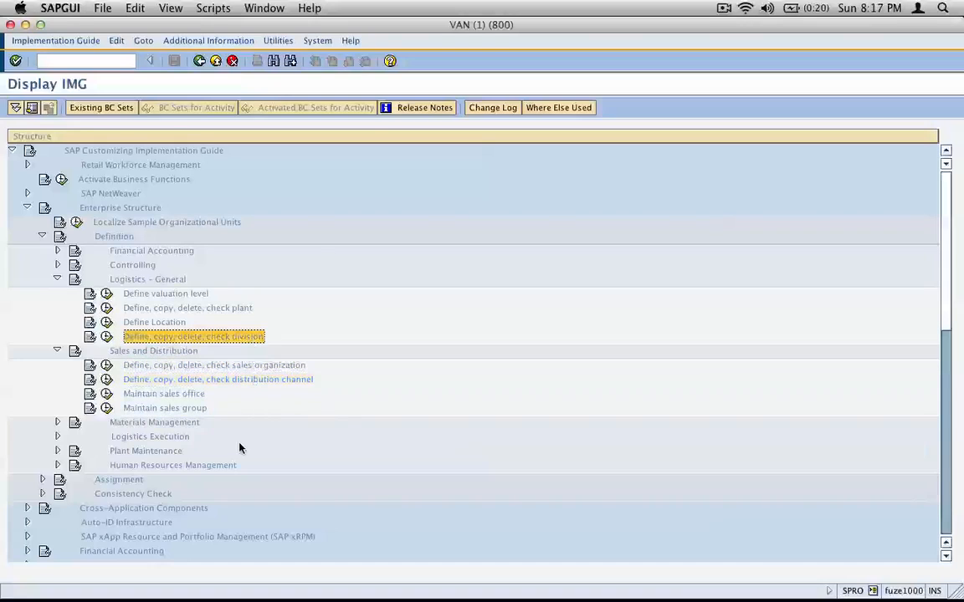
click(192, 395)
click(211, 408)
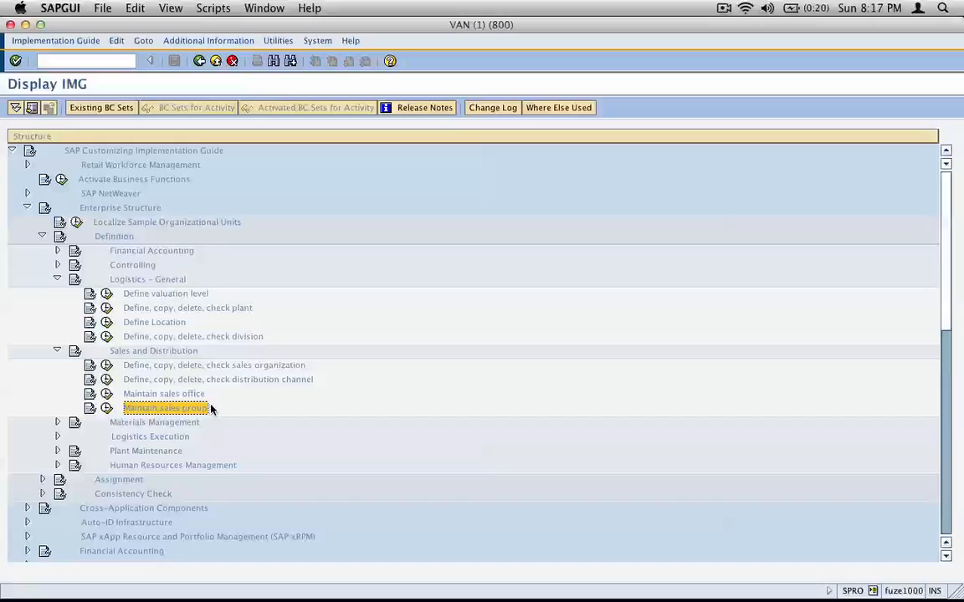
Step: Select the "Define, copy, delete, check plant" activity and capture the Enterprise Structure tree section around it to the clipboard
click(198, 311)
key(super+shift+4)
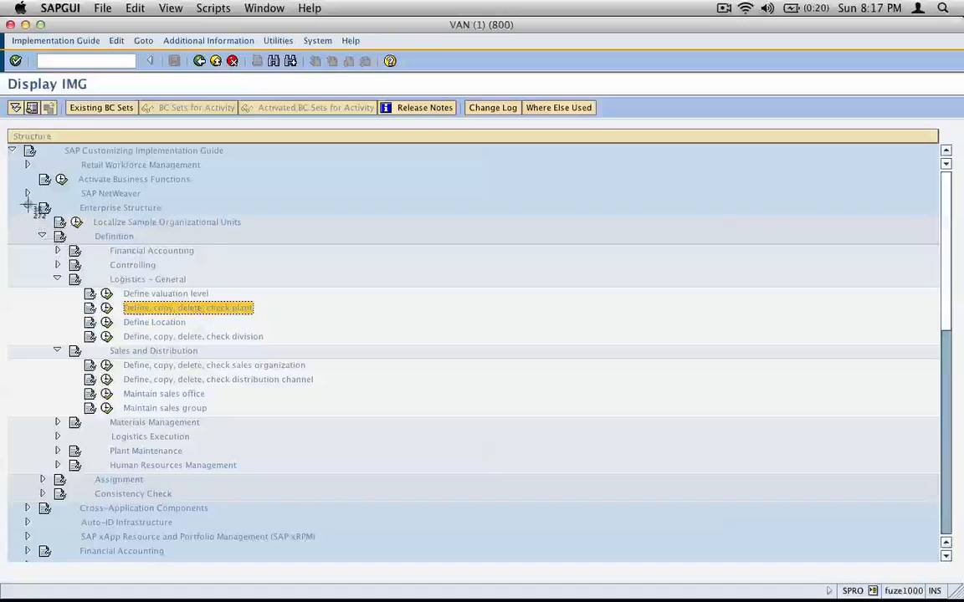
drag(26, 201, 295, 370)
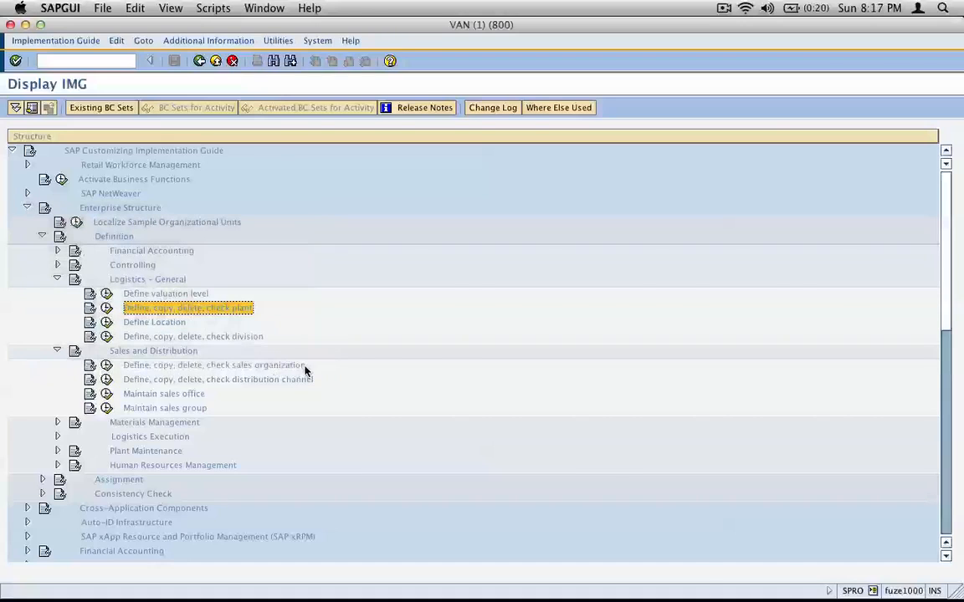
Step: Switch to inkBook, go to the page with the Sales Group notes and delete everything on it
key(super+Tab)
click(926, 84)
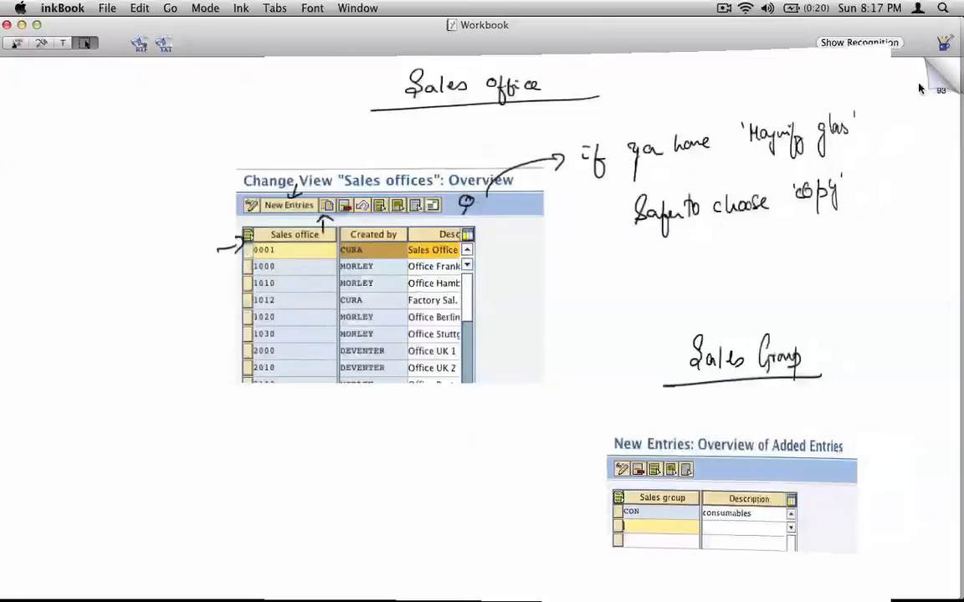
key(super+a)
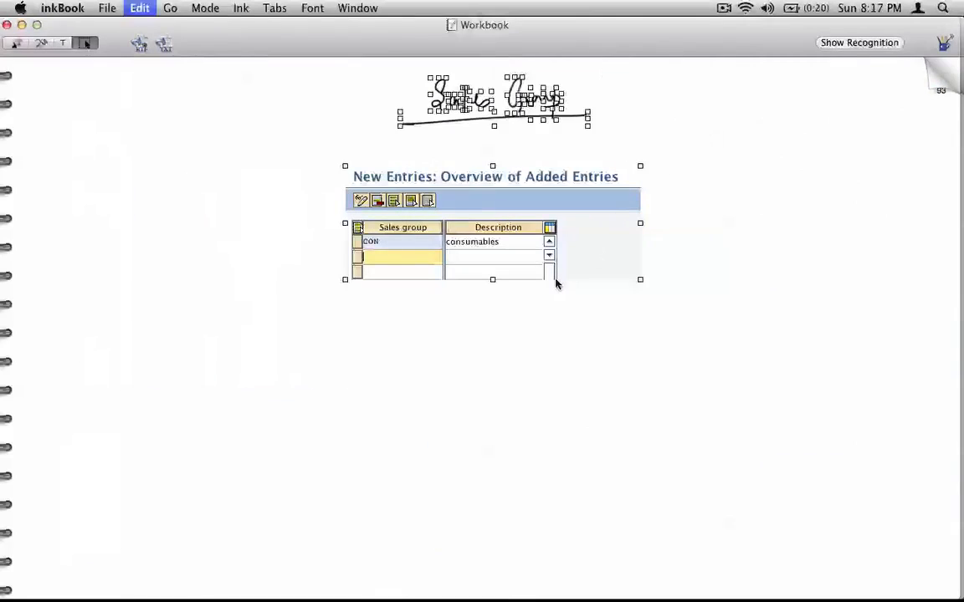
key(BackSpace)
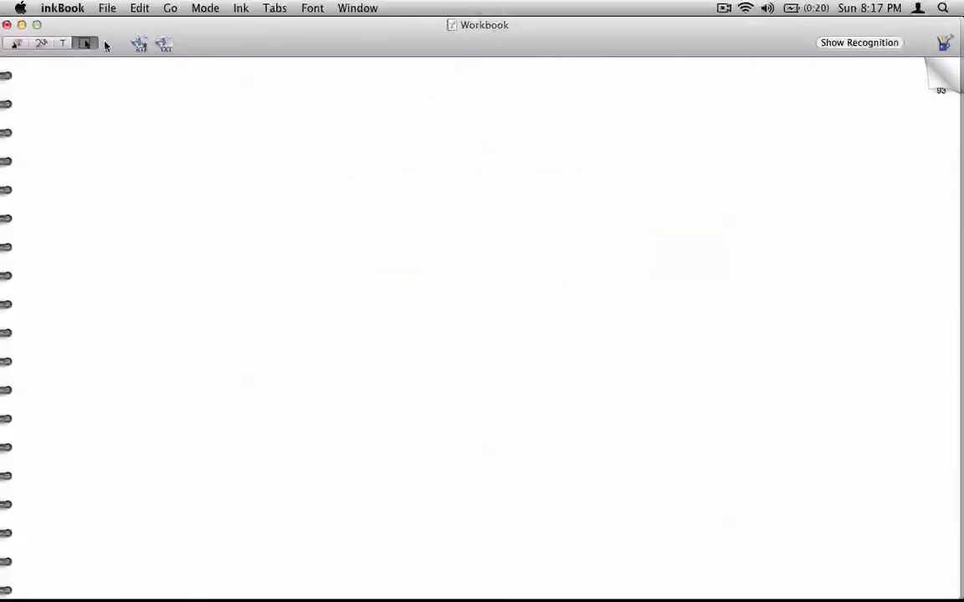
Step: Handwrite the heading "Plant" near the top of the blank page and underline it
click(41, 43)
drag(411, 77, 470, 105)
drag(460, 90, 476, 89)
drag(394, 121, 508, 116)
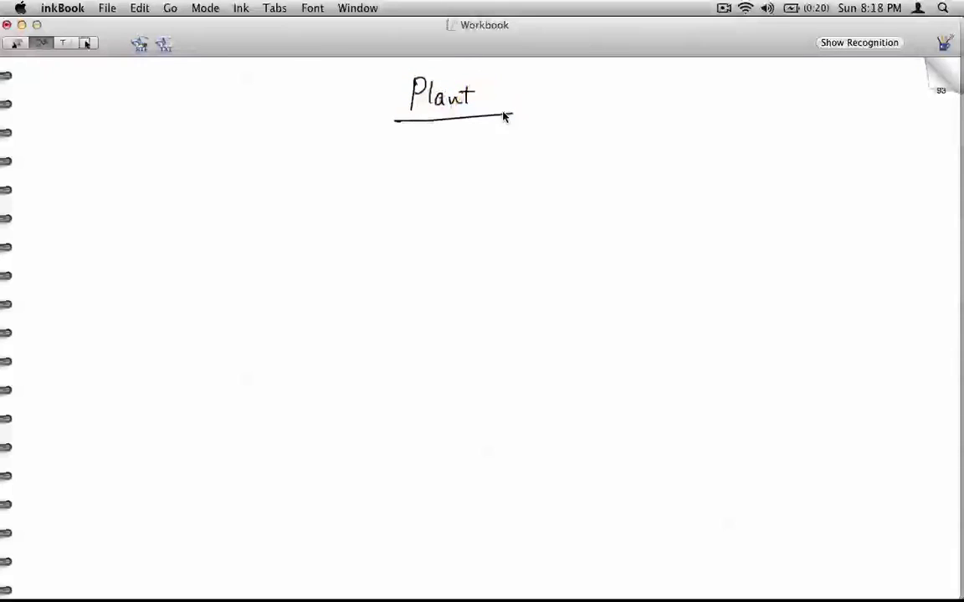
Step: Paste the captured tree image below the heading on the page's left side and draw an arrow to its highlighted plant activity
key(super+v)
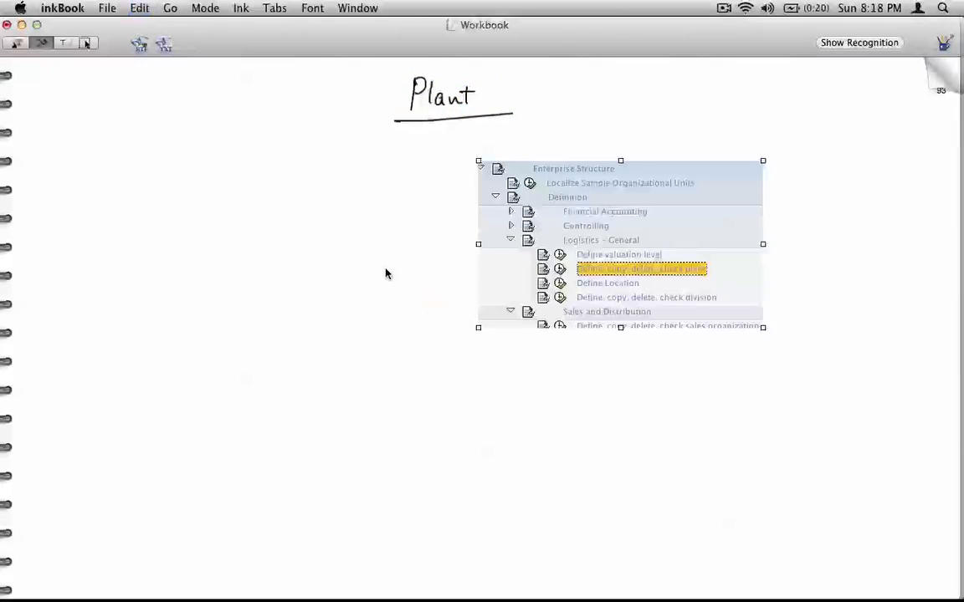
drag(588, 271, 159, 302)
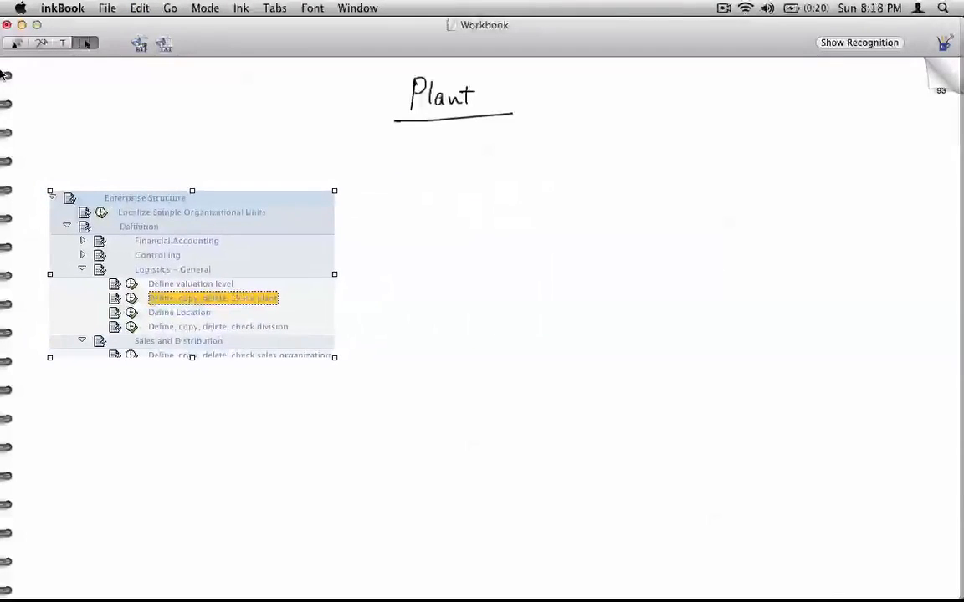
key(super+2)
mouse_move(287, 294)
mouse_down()
mouse_move(329, 280)
mouse_move(310, 298)
mouse_up()
Step: Switch to SAPGUI and run the "Copy, delete, check plant" activity of the plant definition node
key(super+Tab)
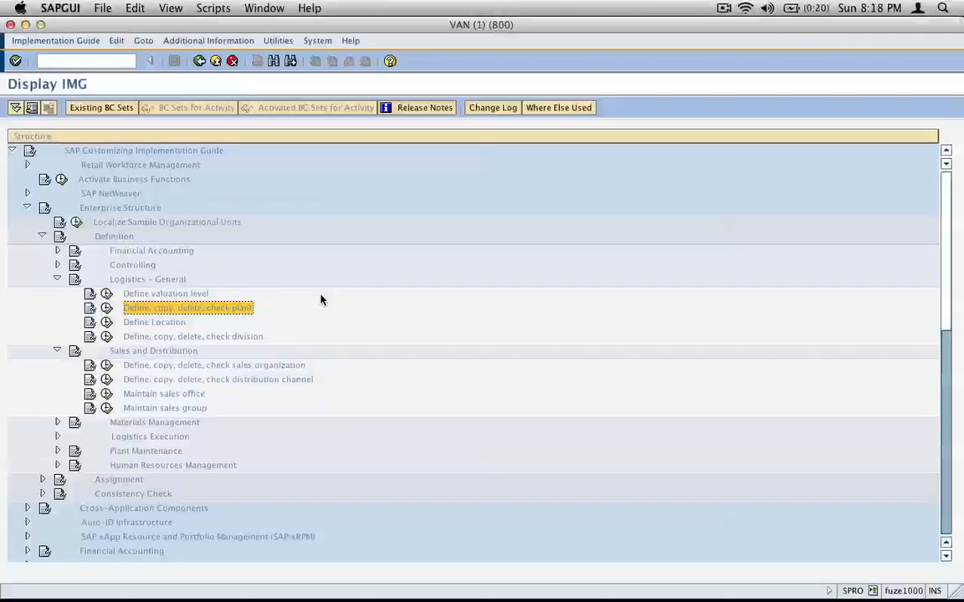
click(97, 303)
click(192, 103)
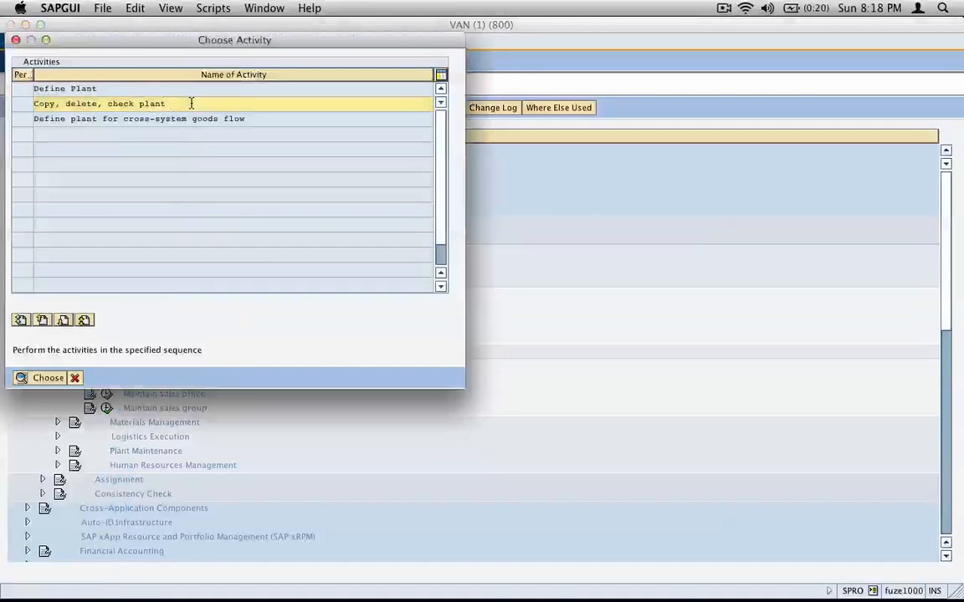
drag(191, 103, 31, 103)
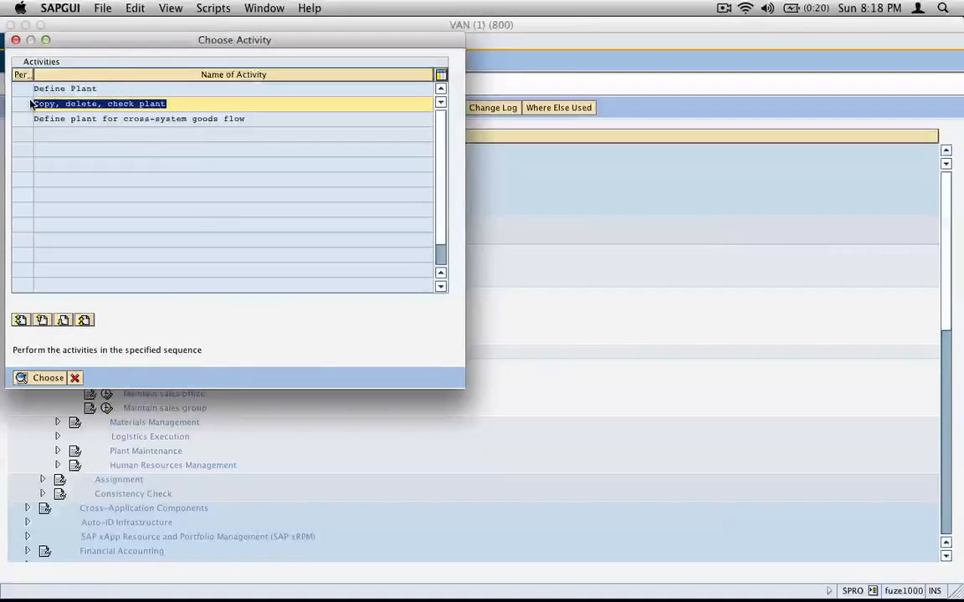
click(47, 377)
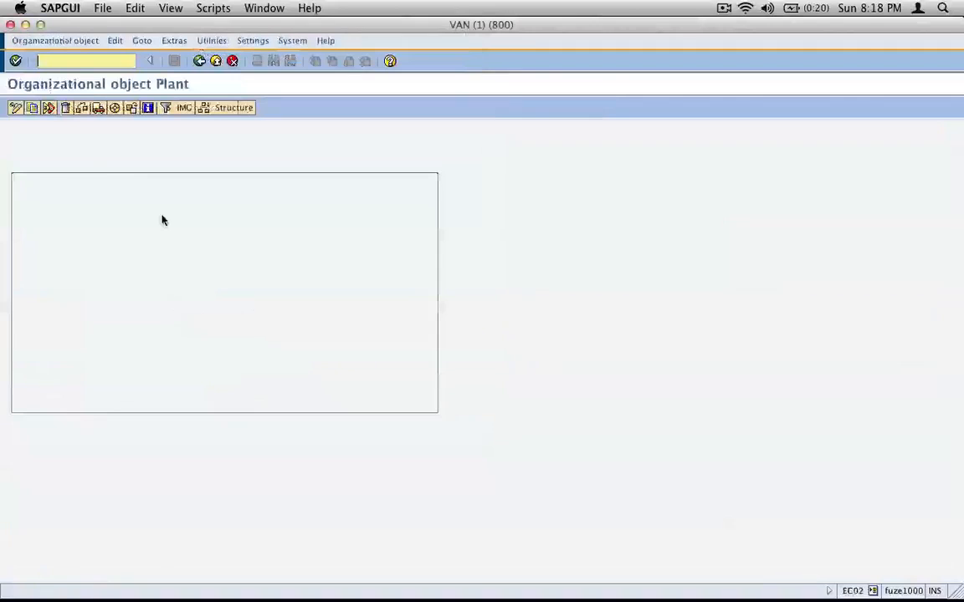
Step: Copy plant 0001 to plant NEWJ and accept the notice on transporting number ranges and addresses
click(32, 107)
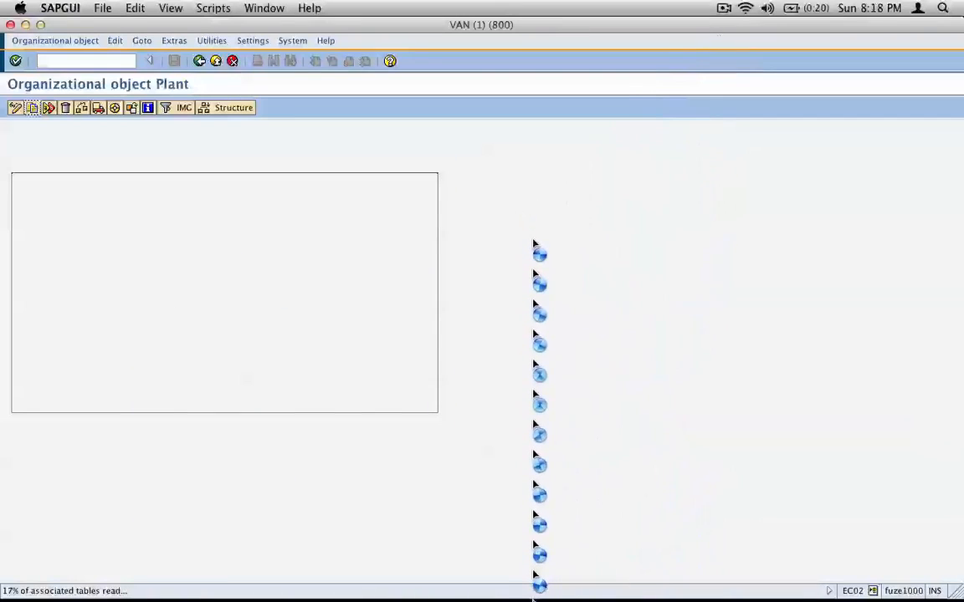
click(724, 8)
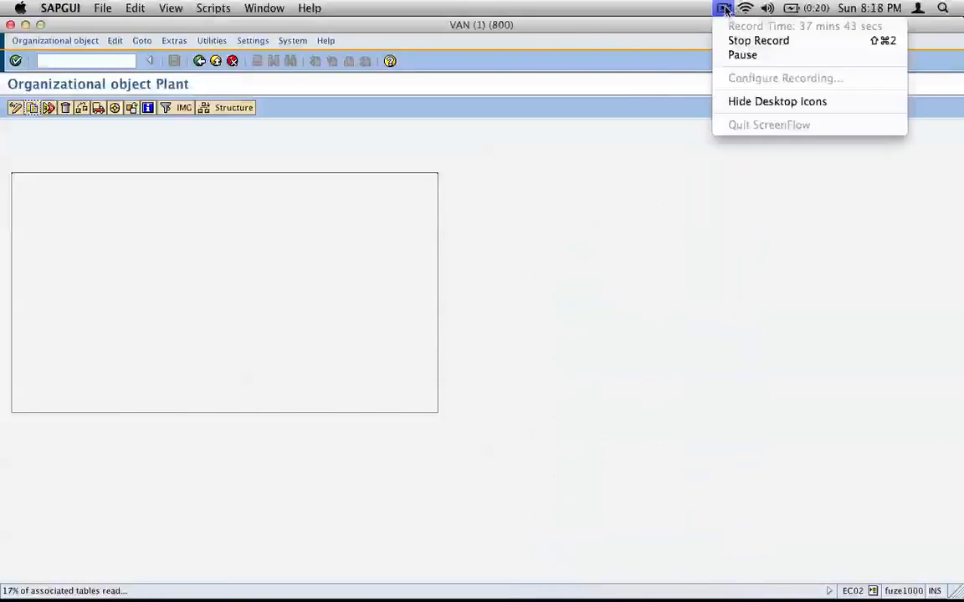
click(753, 54)
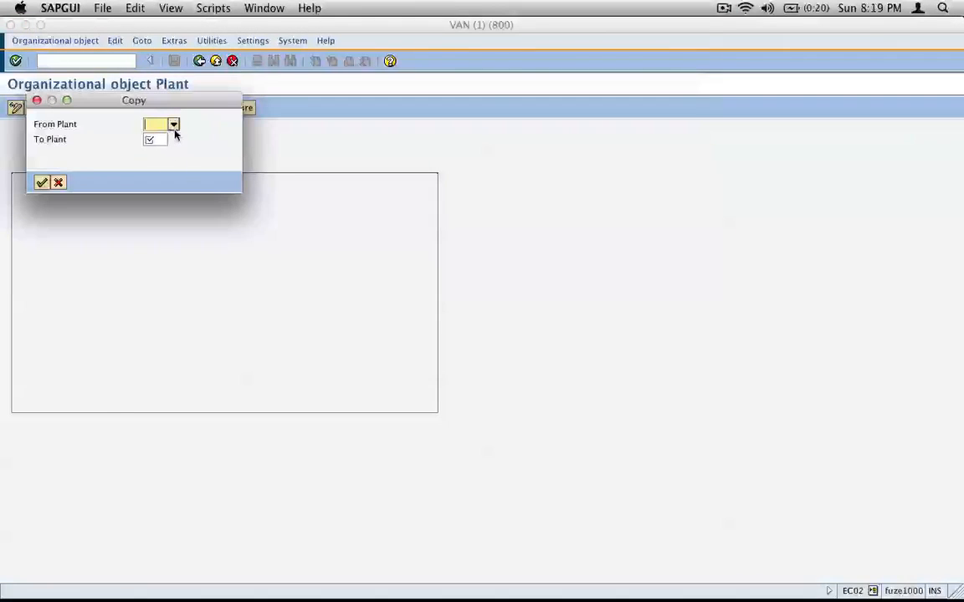
text(0001)
key(Tab)
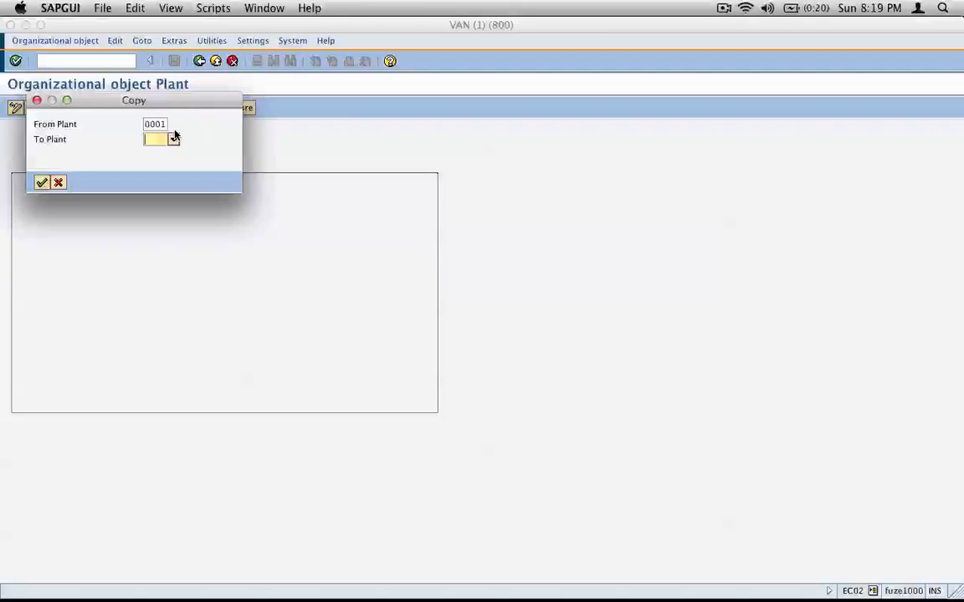
text(0)
text(ew)
click(41, 182)
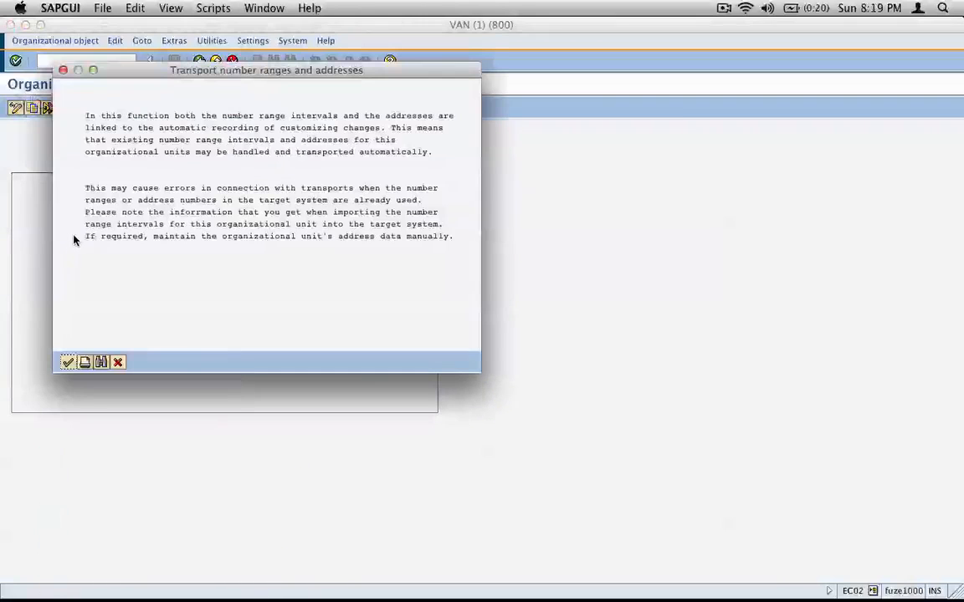
click(68, 363)
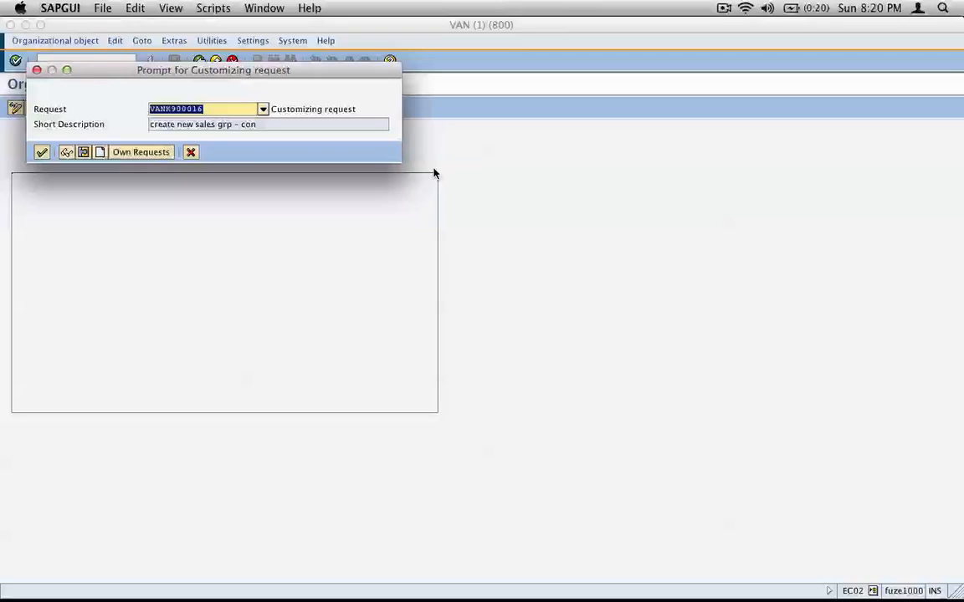
Step: Create a customizing request described as "create new plant -newj" and record the plant copy in it
click(100, 154)
text(cr)
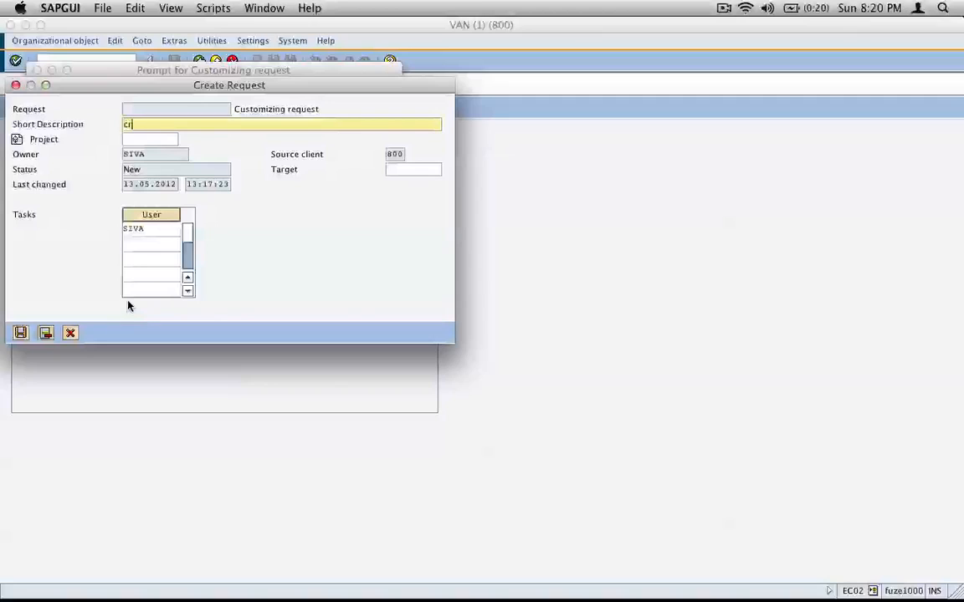
text(eate new pla)
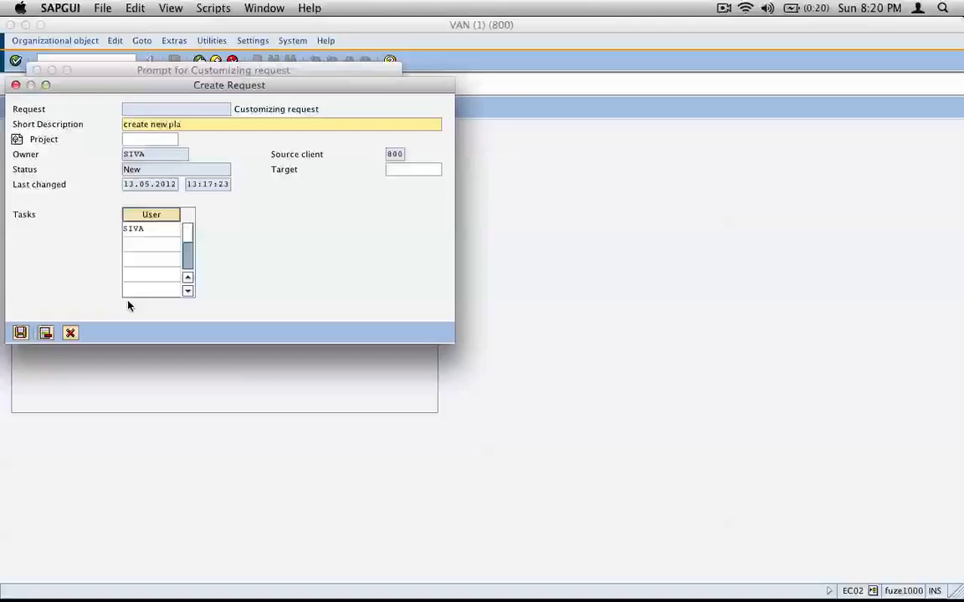
text(nt -newj)
click(20, 333)
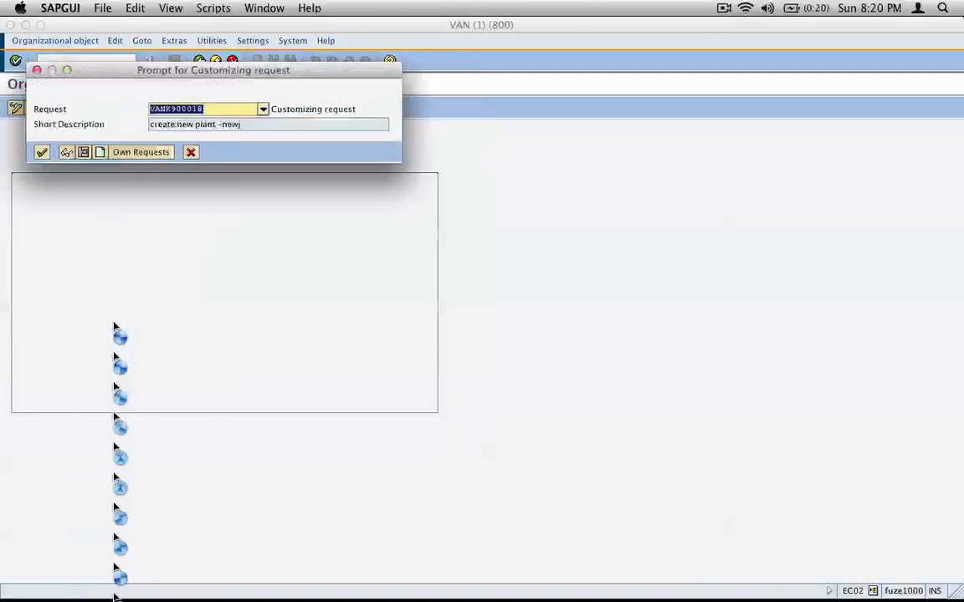
click(38, 153)
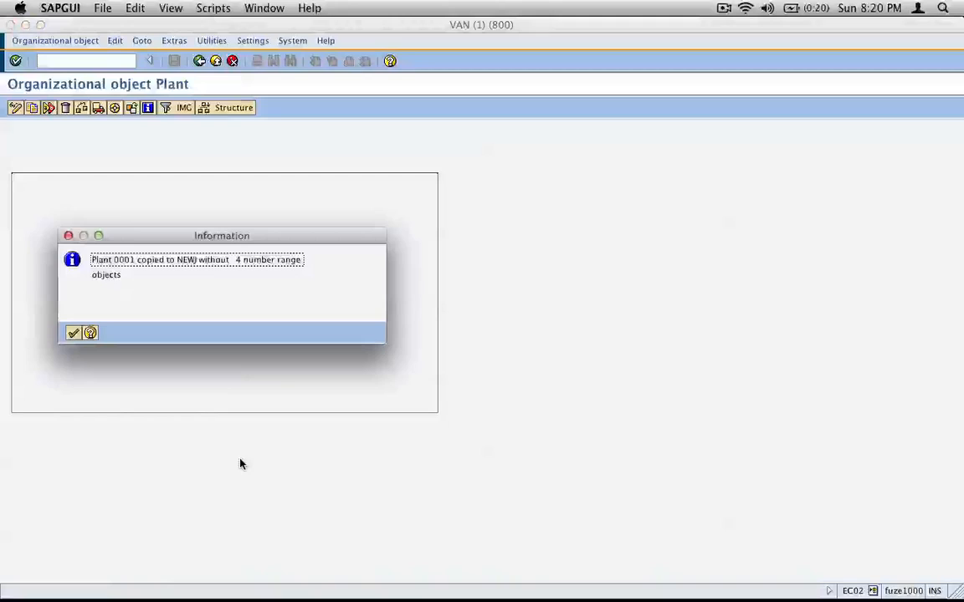
Step: Capture the plant copy information message and paste it onto the Plant page in inkBook
key(super+shift+4)
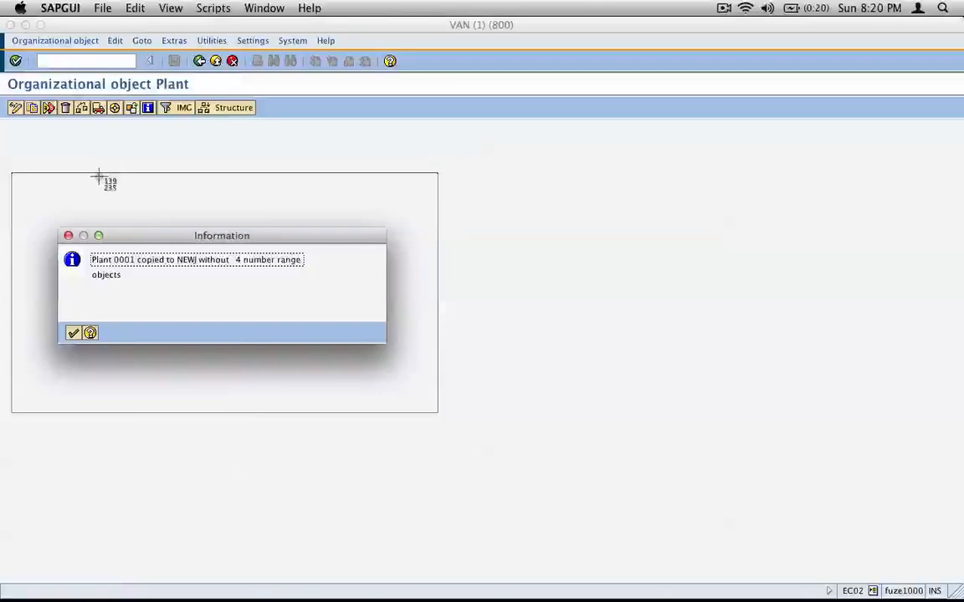
drag(47, 218, 400, 358)
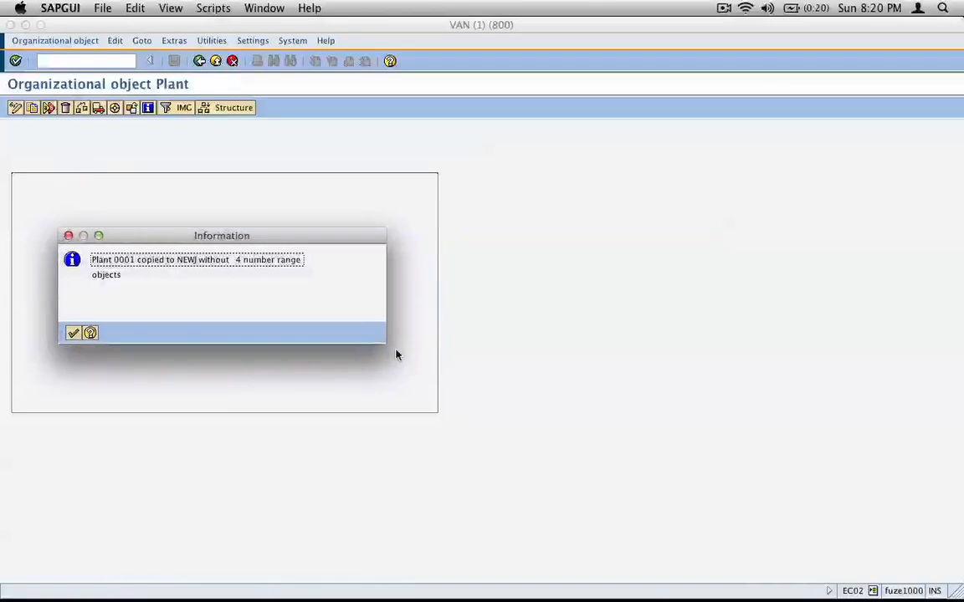
key(super+Tab)
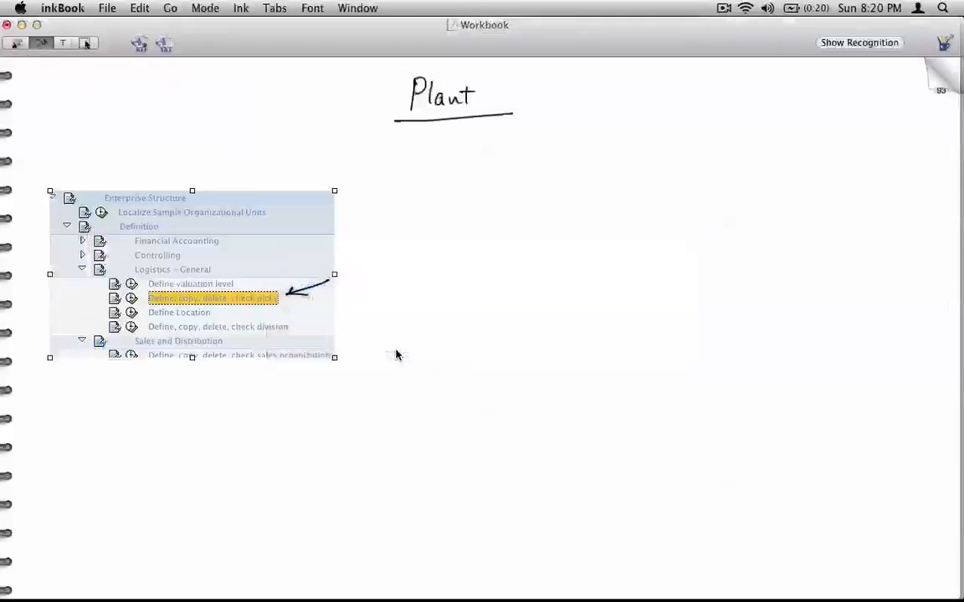
key(super+v)
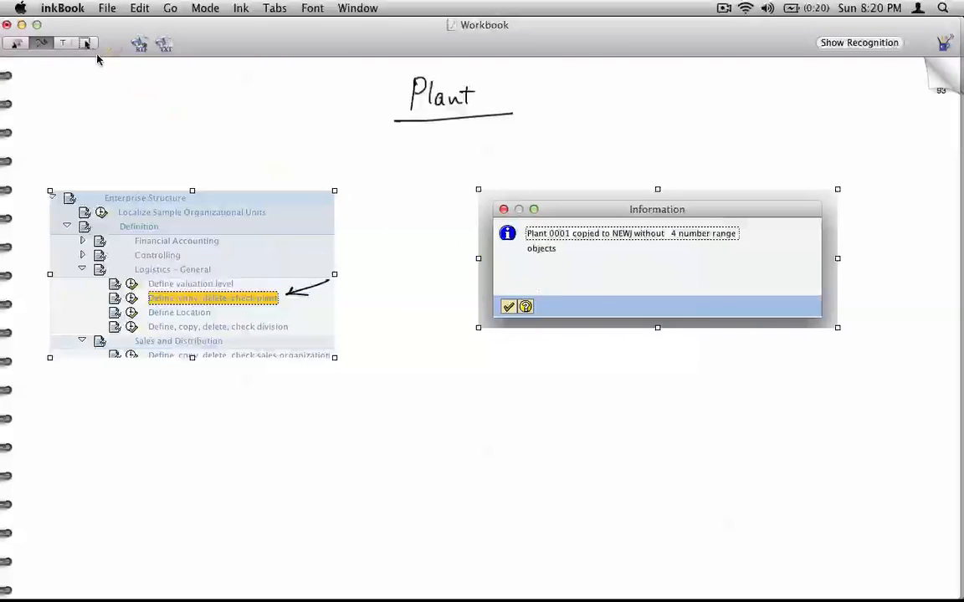
Step: Move the pasted message image slightly lower on the page and circle NEWJ in it with the pen
click(85, 44)
drag(585, 274, 647, 282)
drag(742, 280, 736, 307)
click(40, 43)
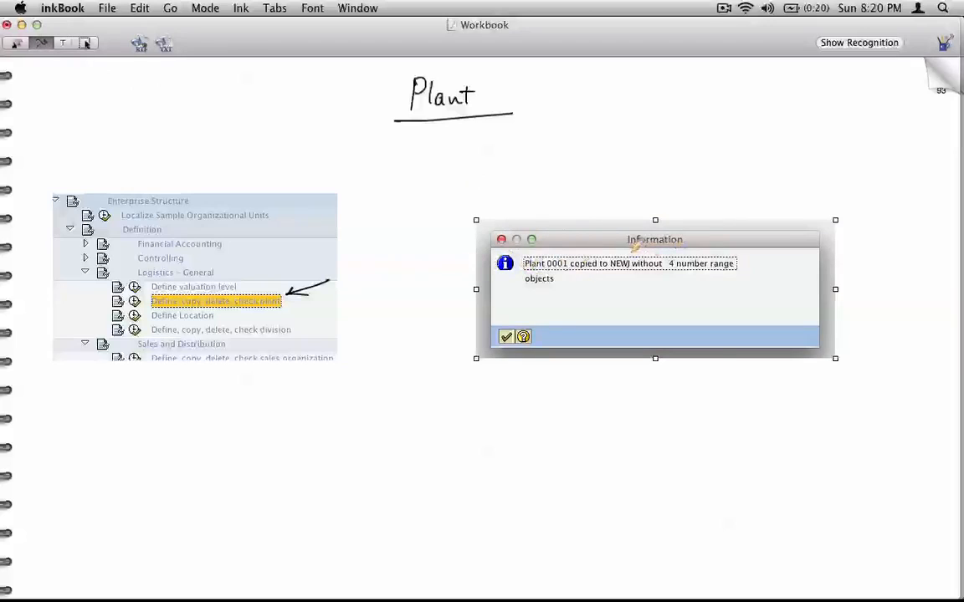
mouse_move(629, 248)
mouse_down()
mouse_move(605, 270)
mouse_move(641, 254)
mouse_up()
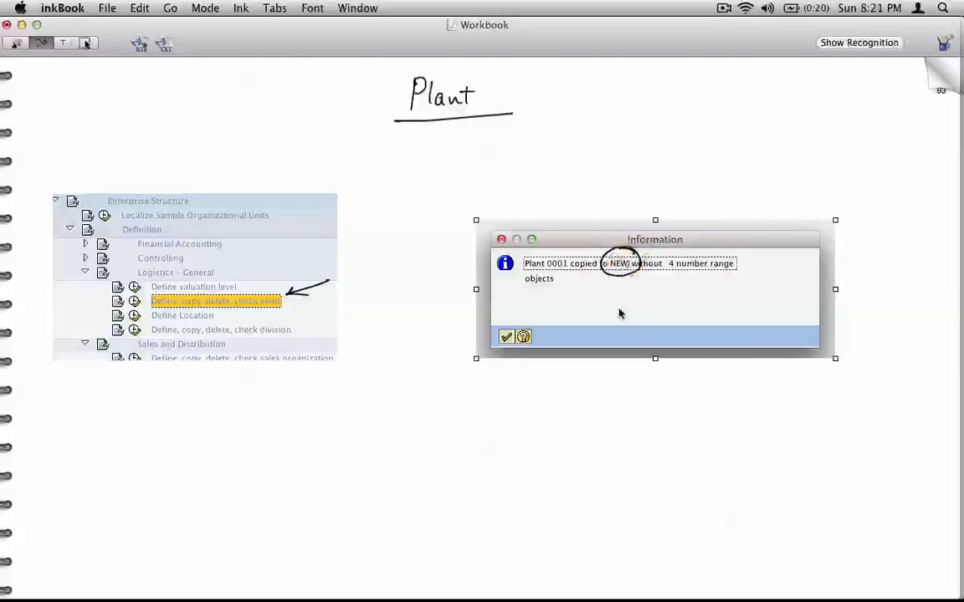
Step: Return to SAPGUI, close the copy message and run the Define Plant activity
key(super+Tab)
click(73, 333)
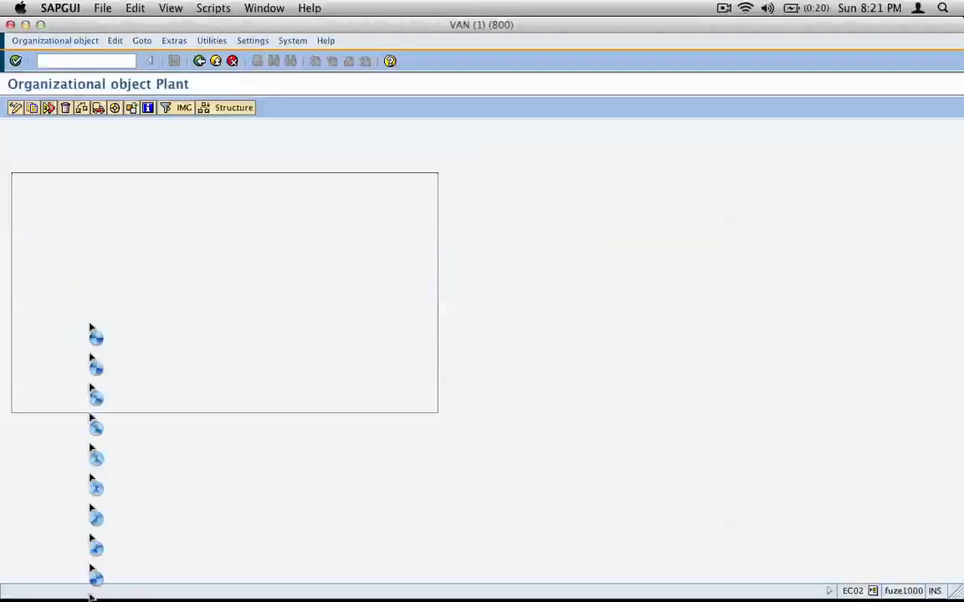
click(212, 63)
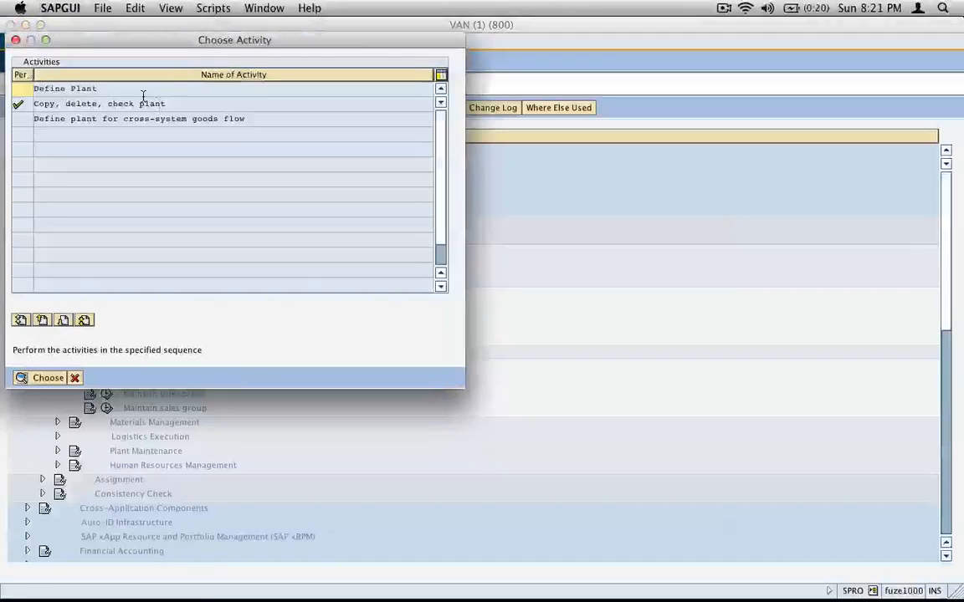
click(49, 378)
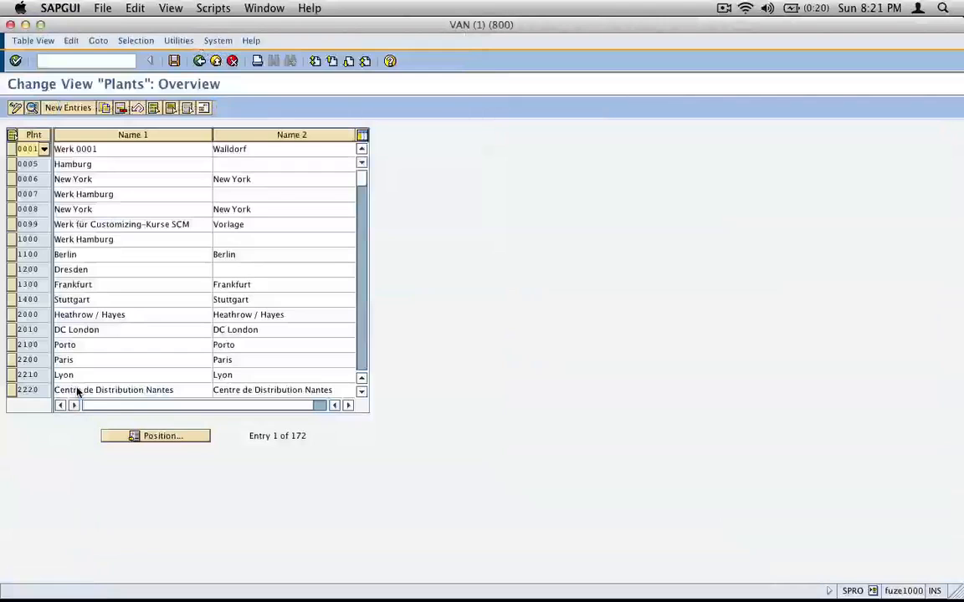
Step: Position the plants overview at plant NEWJ
click(183, 437)
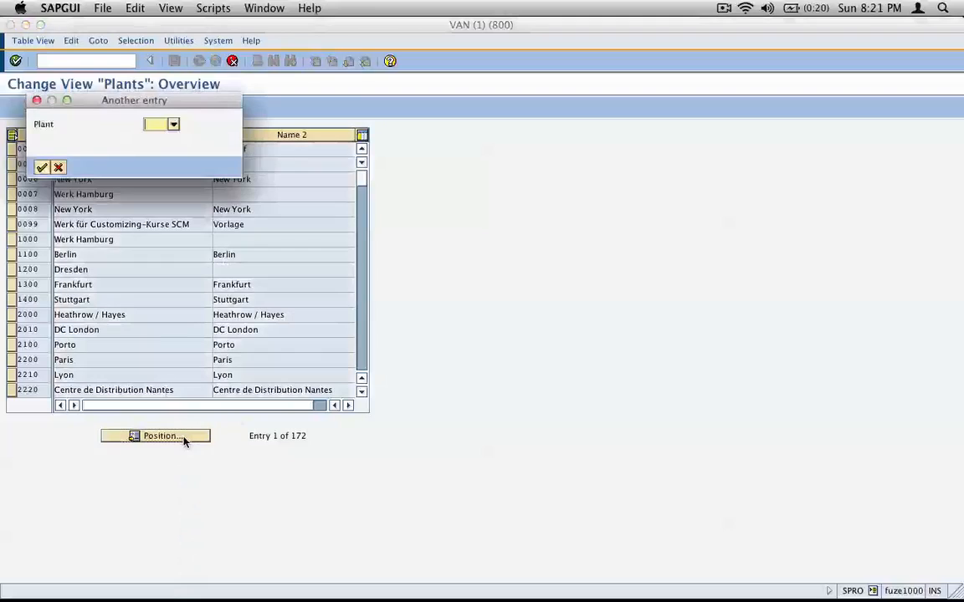
key(Down)
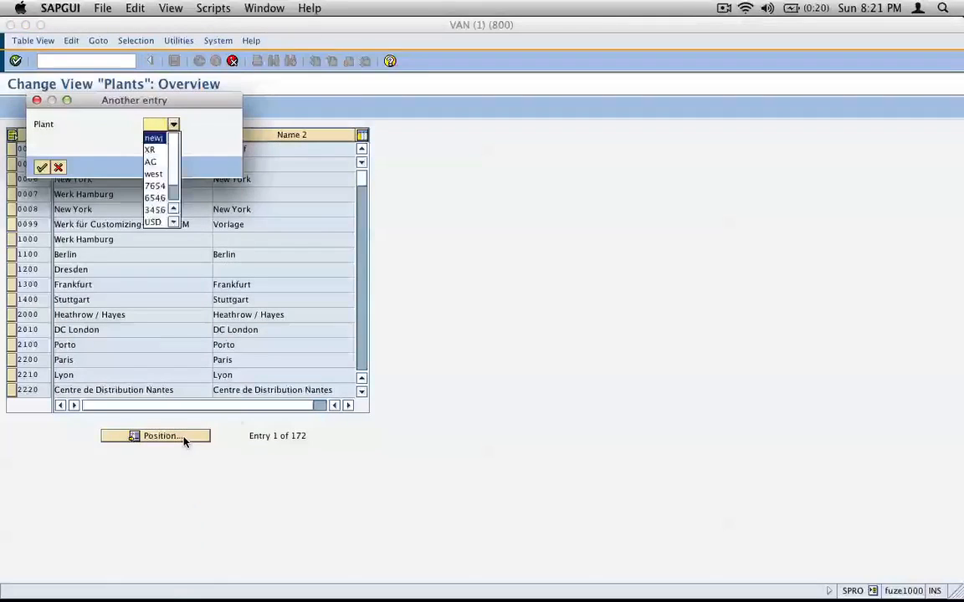
text(new)
key(Return)
key(Return)
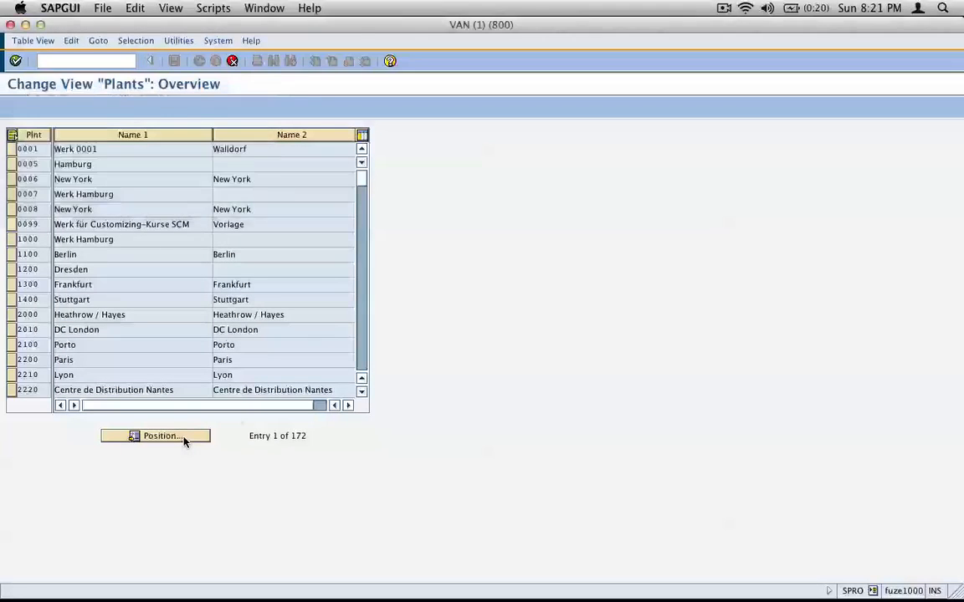
Step: Open plant NEWJ's details and its address, placing the address window so the plant details remain readable beside it
click(11, 149)
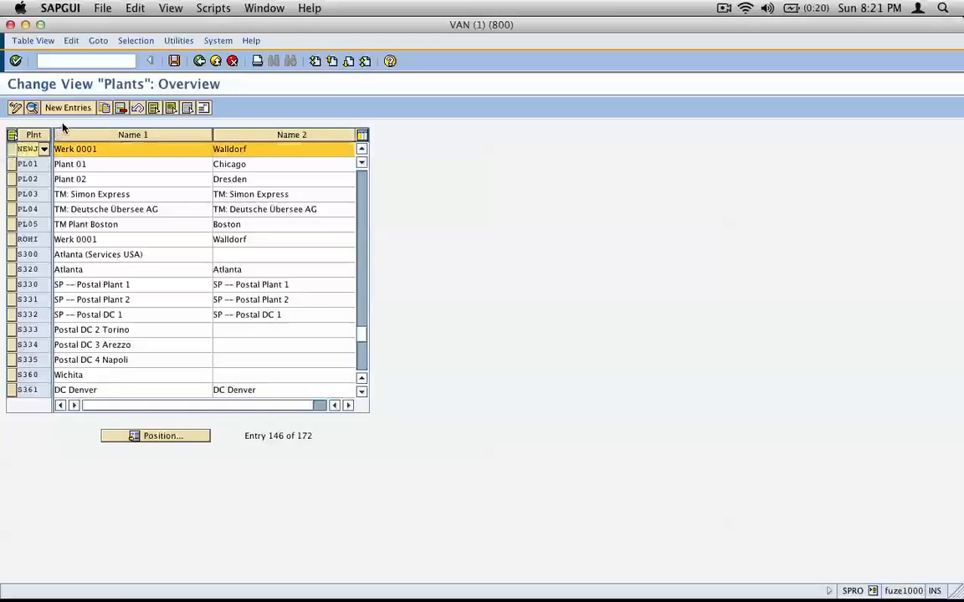
click(32, 107)
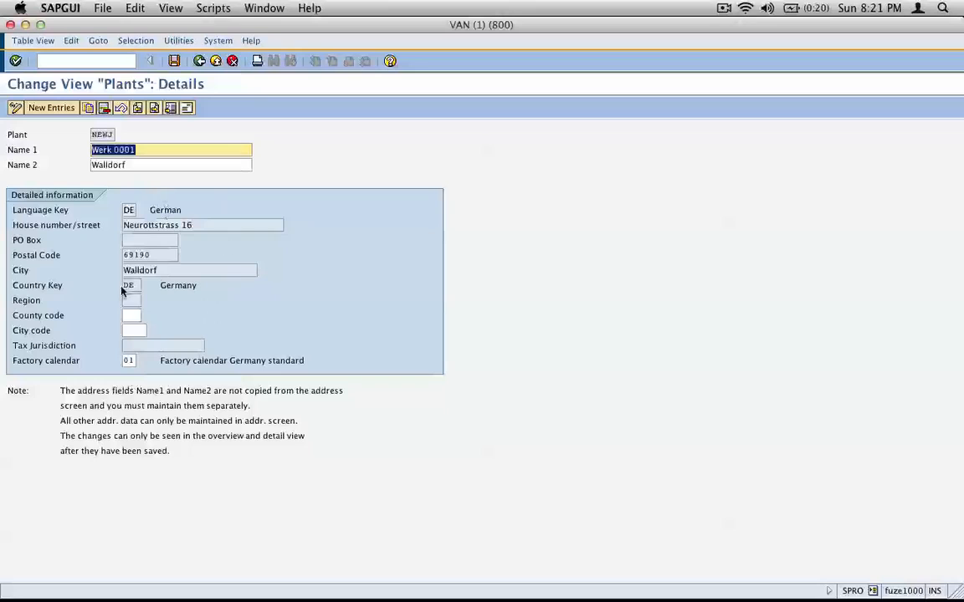
click(171, 107)
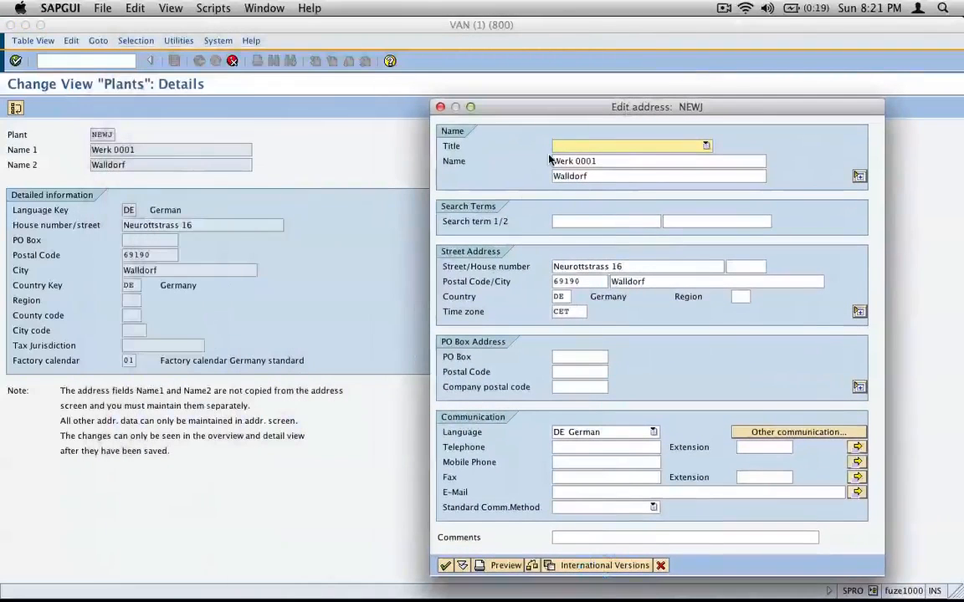
drag(528, 105, 445, 71)
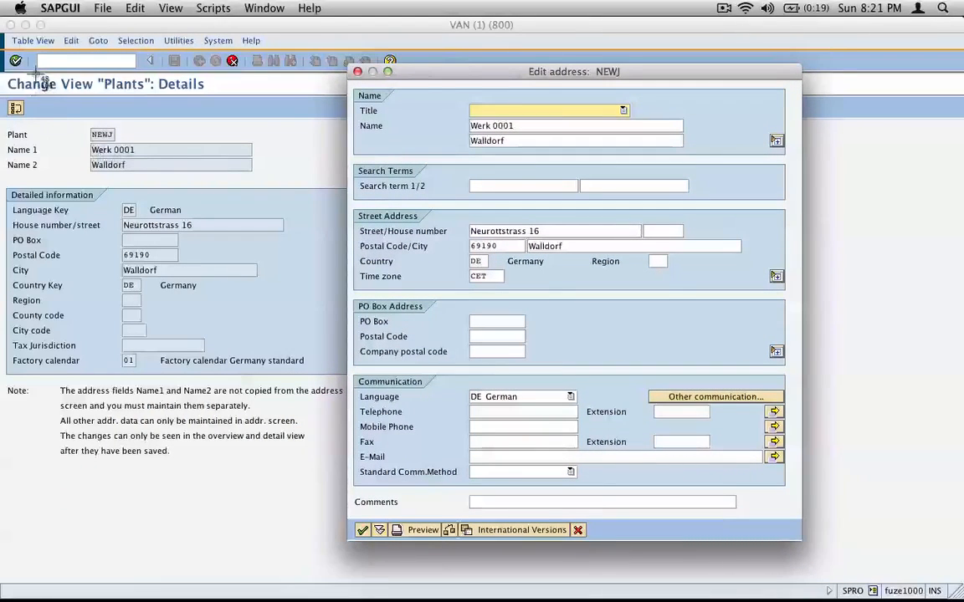
Step: Capture NEWJ's plant details with the address window, paste the image onto the next inkBook page and move it fully onto the page
key(super+shift+4)
drag(4, 44, 816, 553)
key(super+Tab)
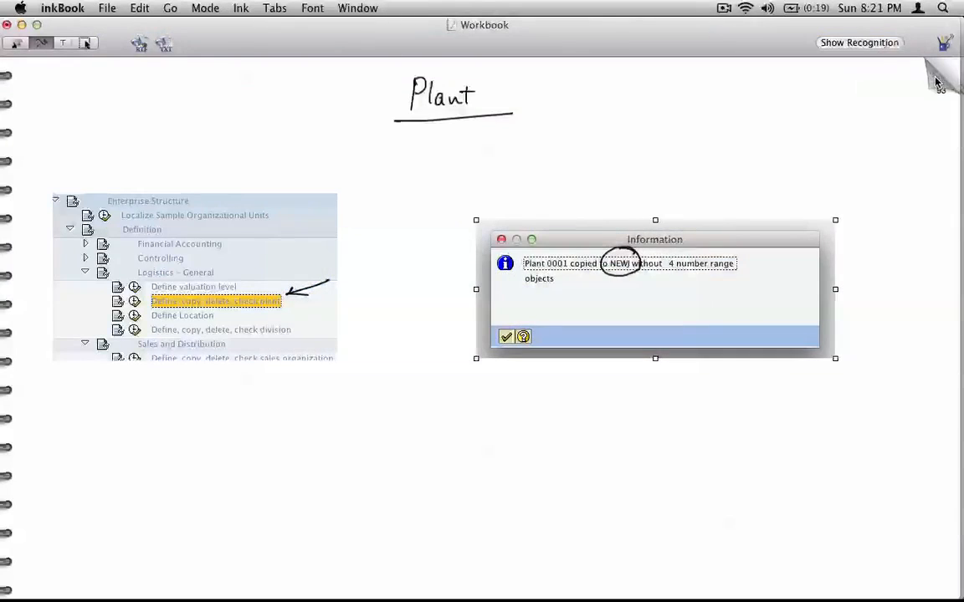
click(937, 74)
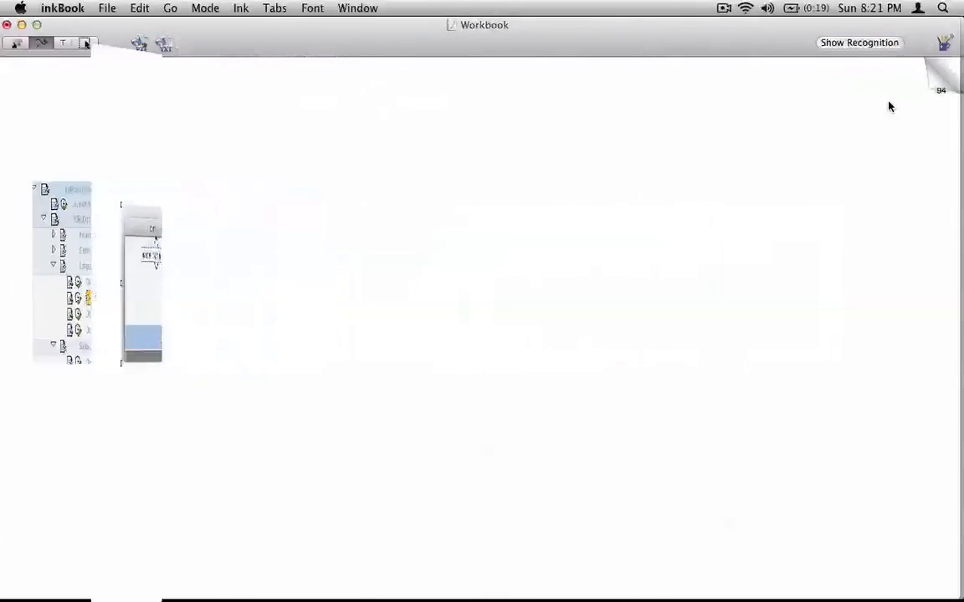
key(super+v)
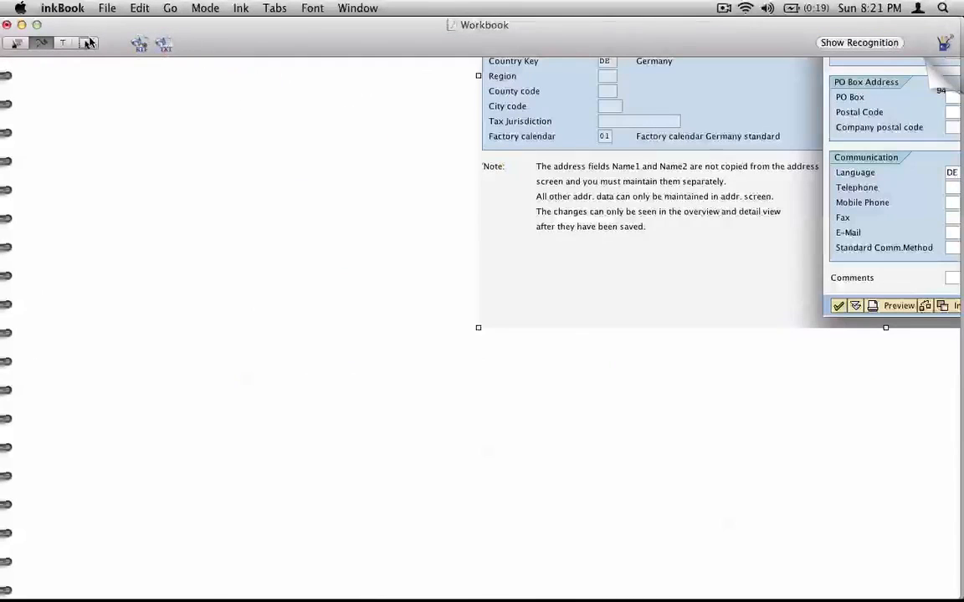
click(87, 43)
drag(711, 194, 322, 444)
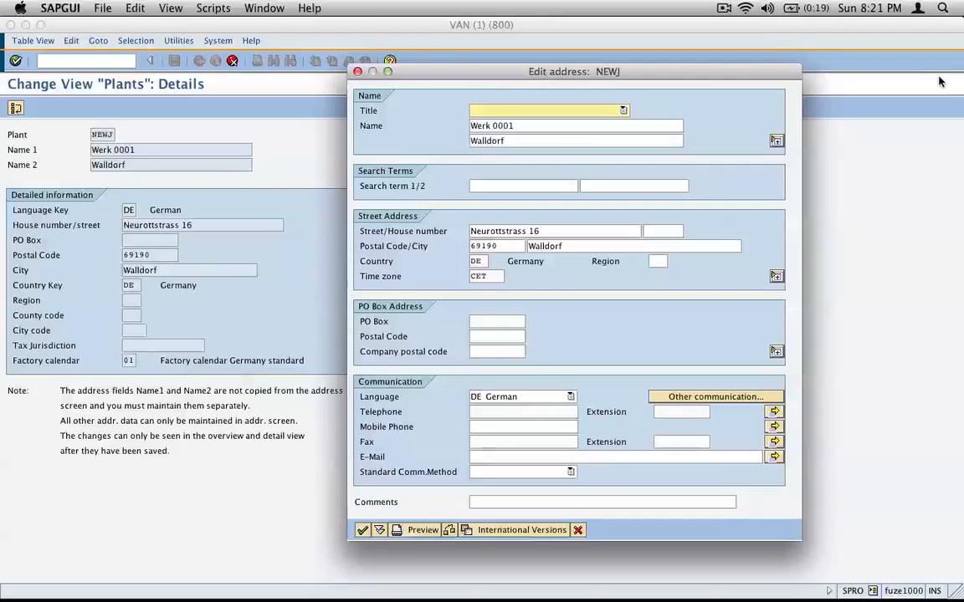
Step: Return to SAPGUI, confirm NEWJ's address and save the plant, then go back to the IMG structure
click(362, 530)
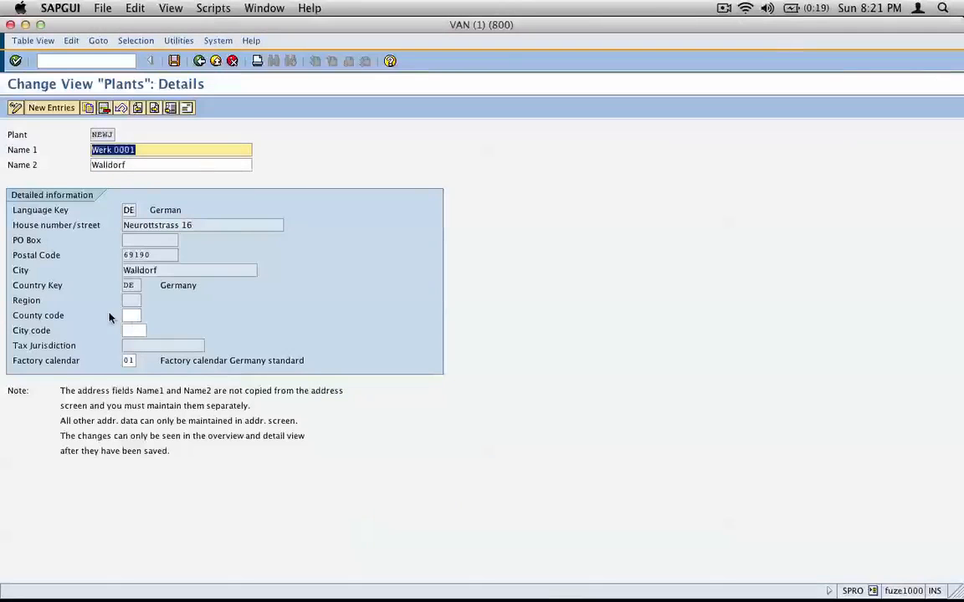
click(174, 60)
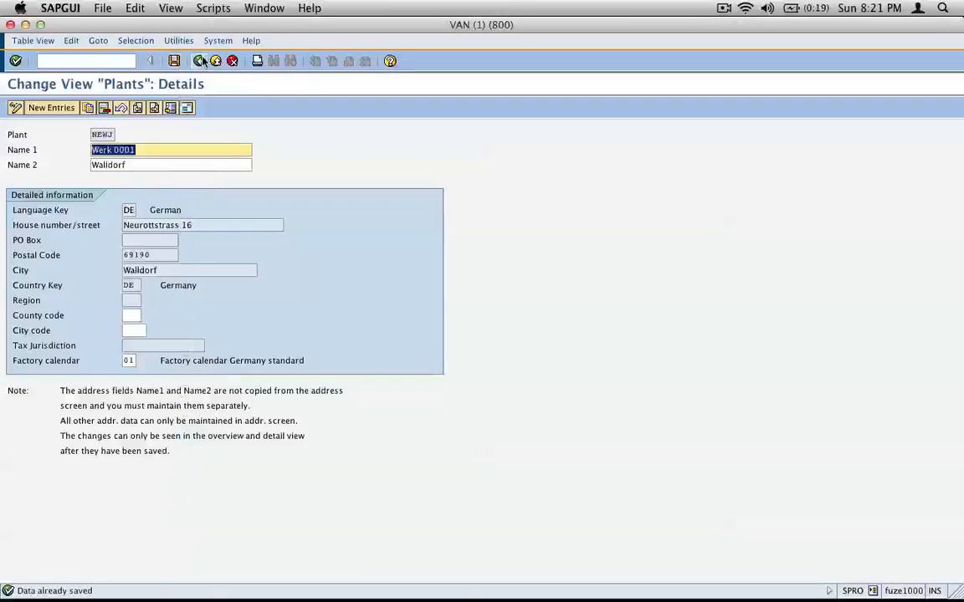
click(199, 61)
click(199, 61)
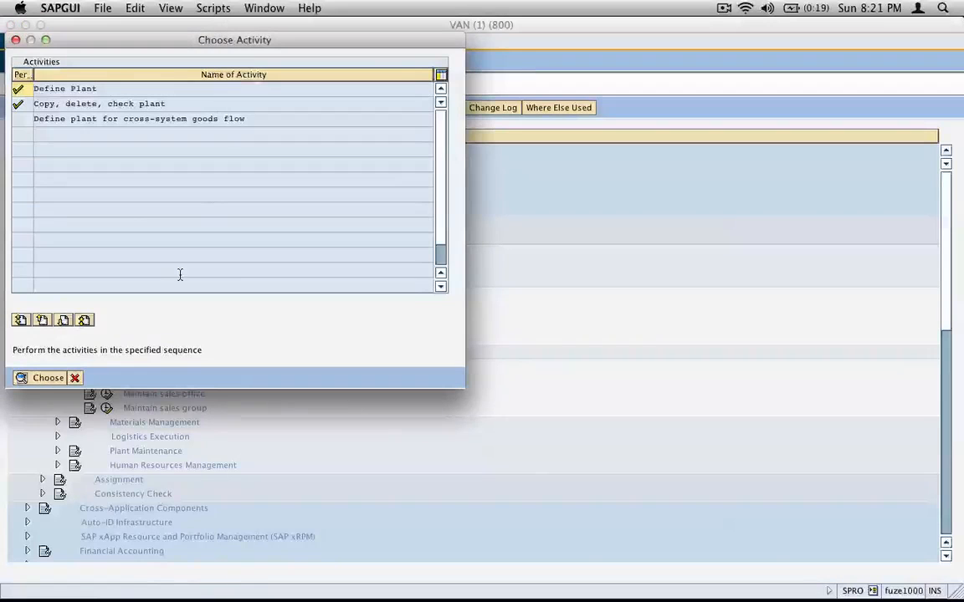
click(75, 379)
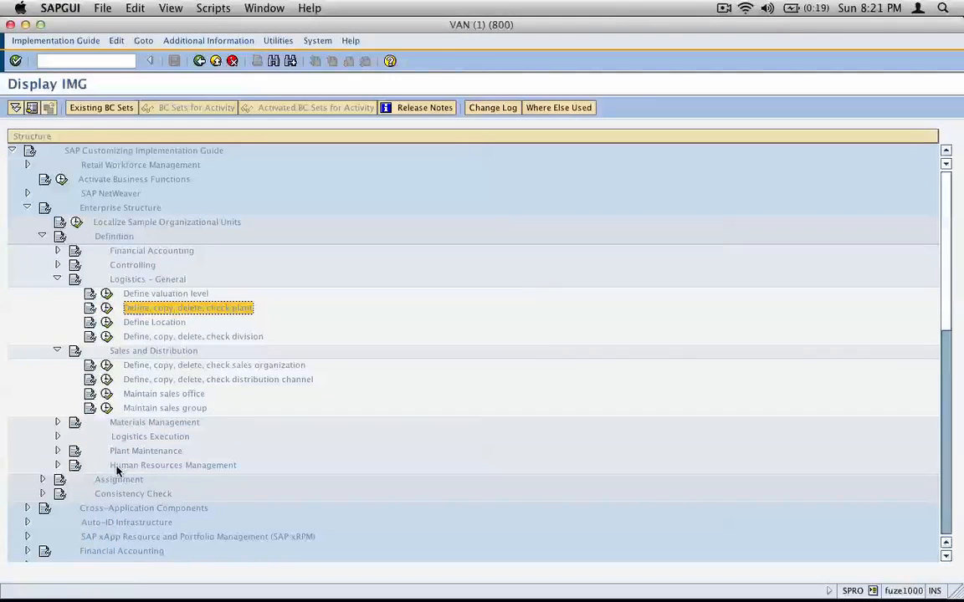
Step: Expand Logistics Execution and Materials Management, select Maintain storage location and capture that part of the structure
click(57, 436)
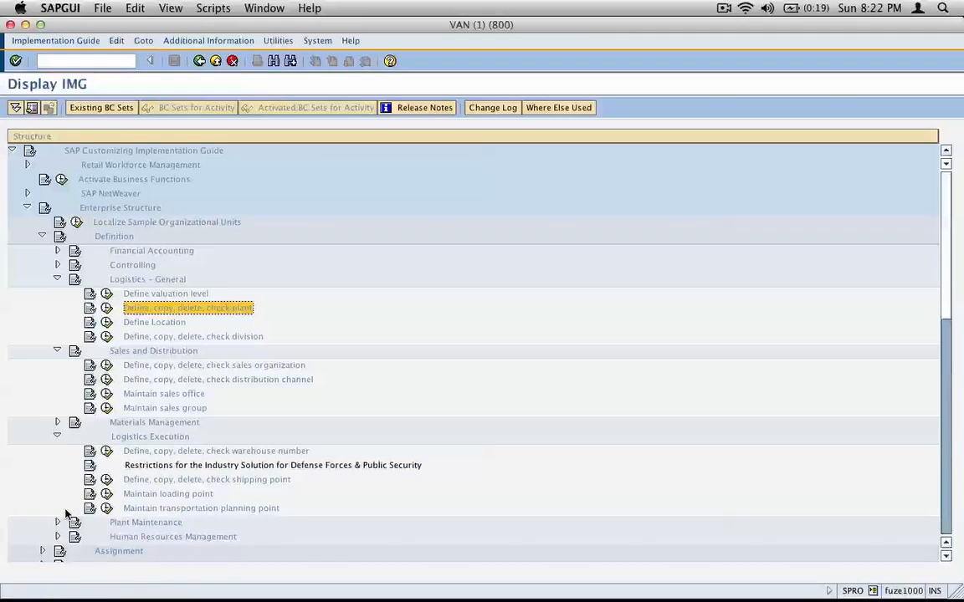
click(57, 423)
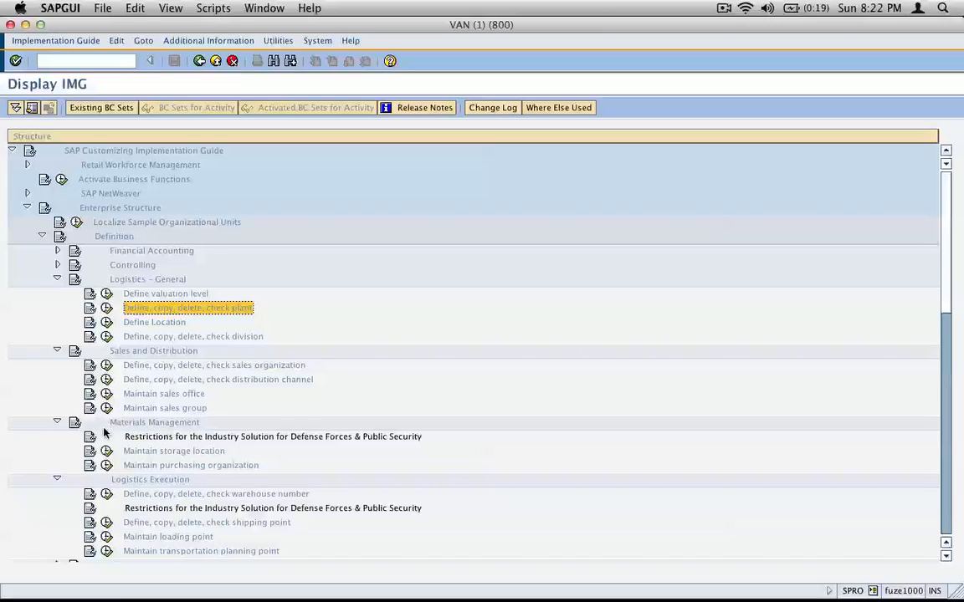
click(143, 452)
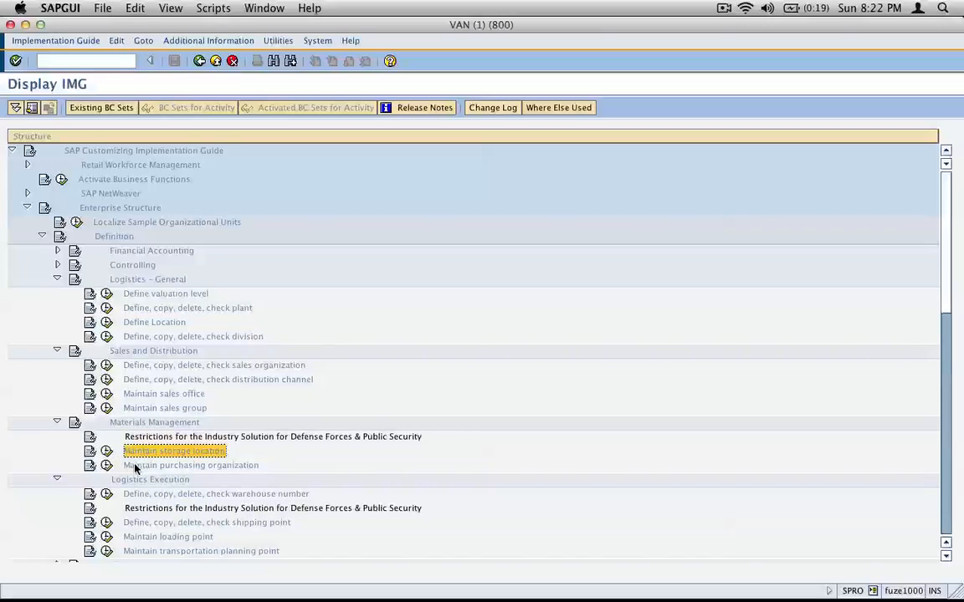
key(super+shift+4)
drag(46, 409, 203, 474)
Step: Switch to inkBook and handwrite the underlined heading "Storage Location" on the blank page
key(super+Tab)
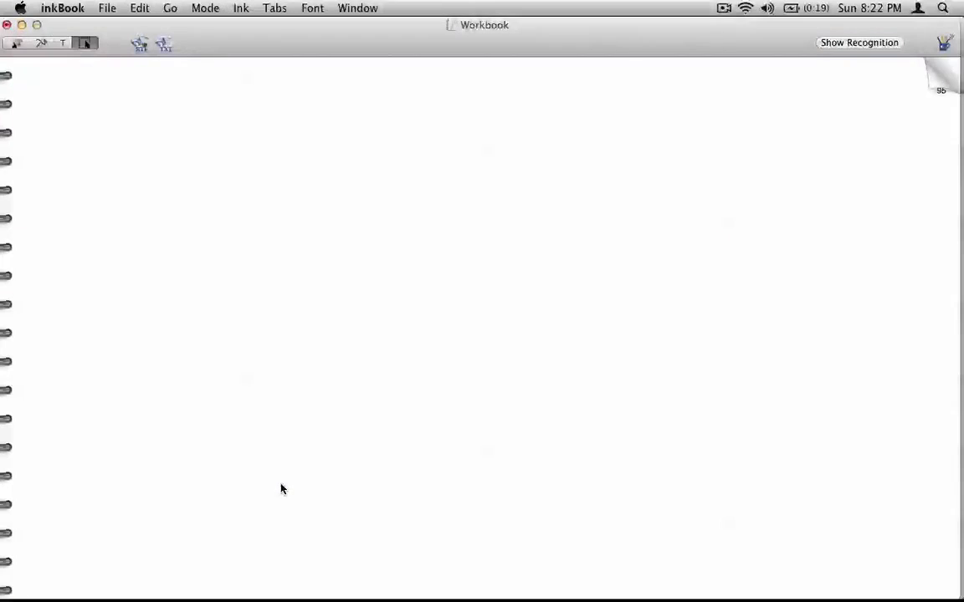
key(super+2)
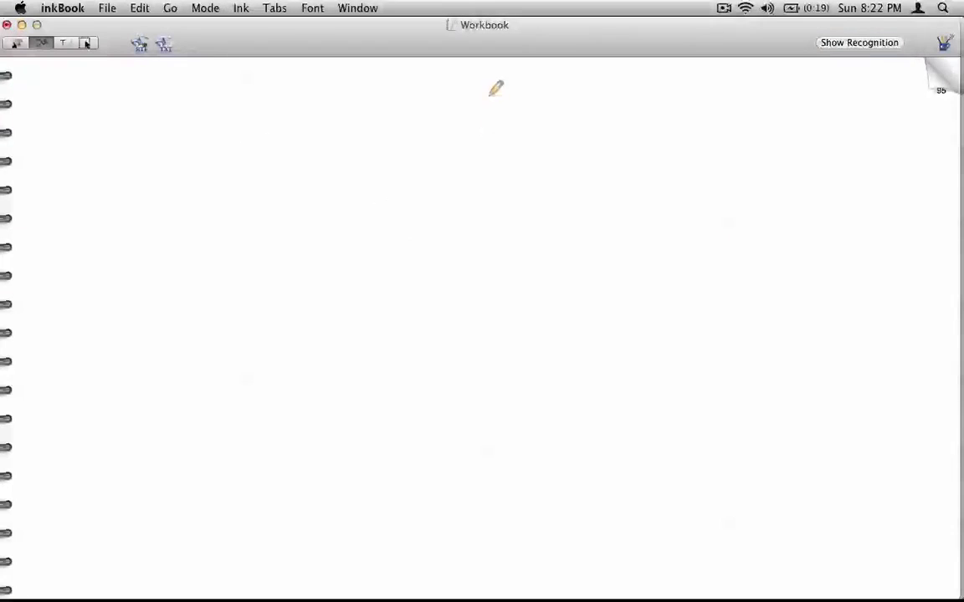
mouse_move(421, 90)
mouse_down()
mouse_move(437, 100)
mouse_move(591, 88)
mouse_up()
drag(400, 113, 634, 114)
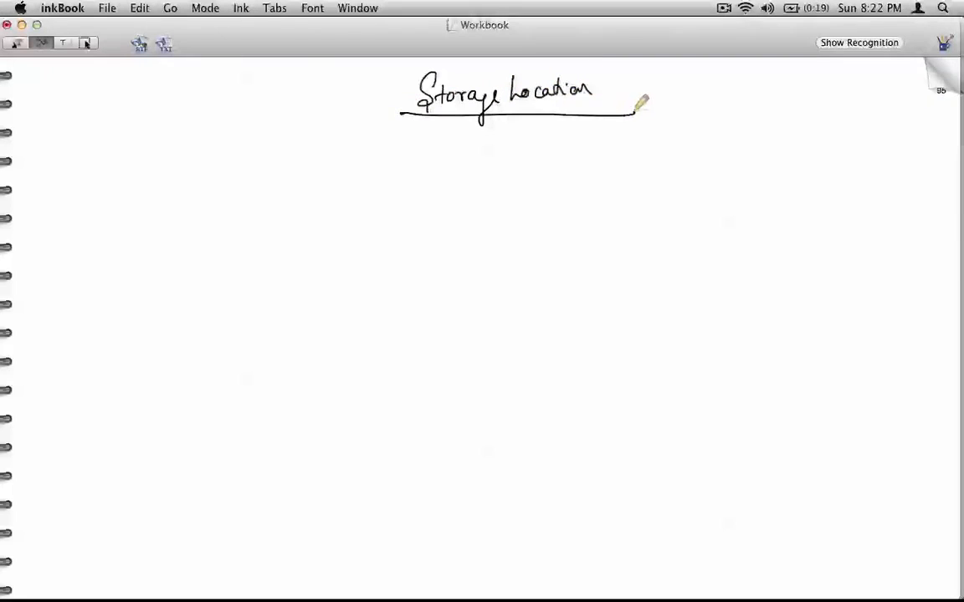
Step: Paste the captured Materials Management image and move it to the left side of the page below the heading
key(super+v)
click(88, 43)
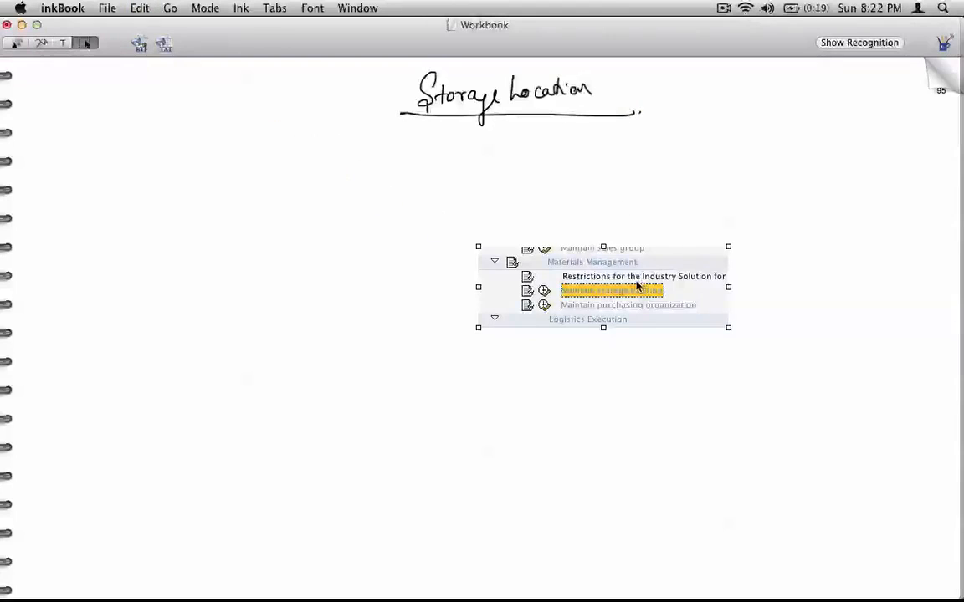
drag(624, 280, 216, 259)
Step: Return to SAPGUI, run Maintain storage location and enter newj as the plant work area
key(super+Tab)
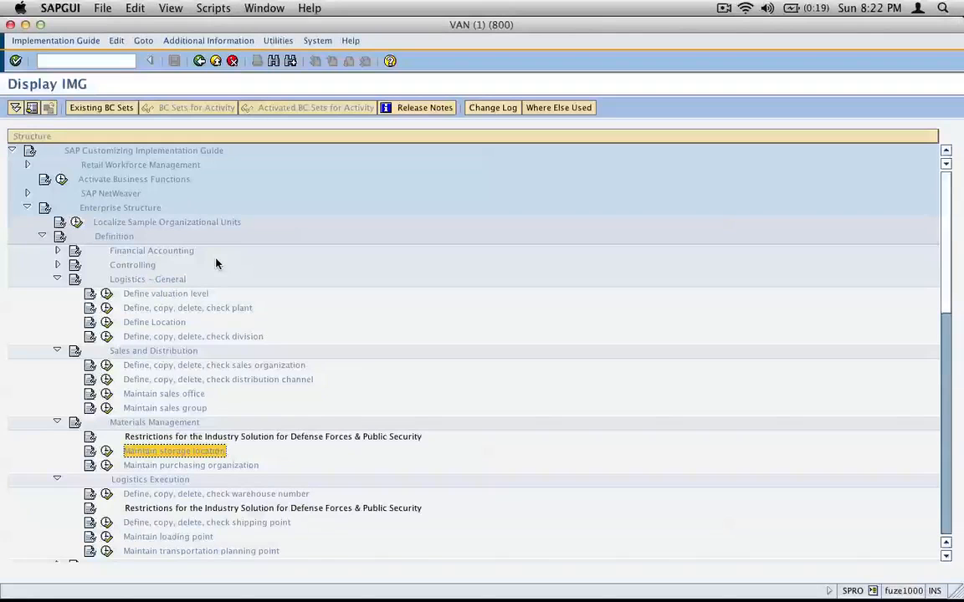
click(107, 450)
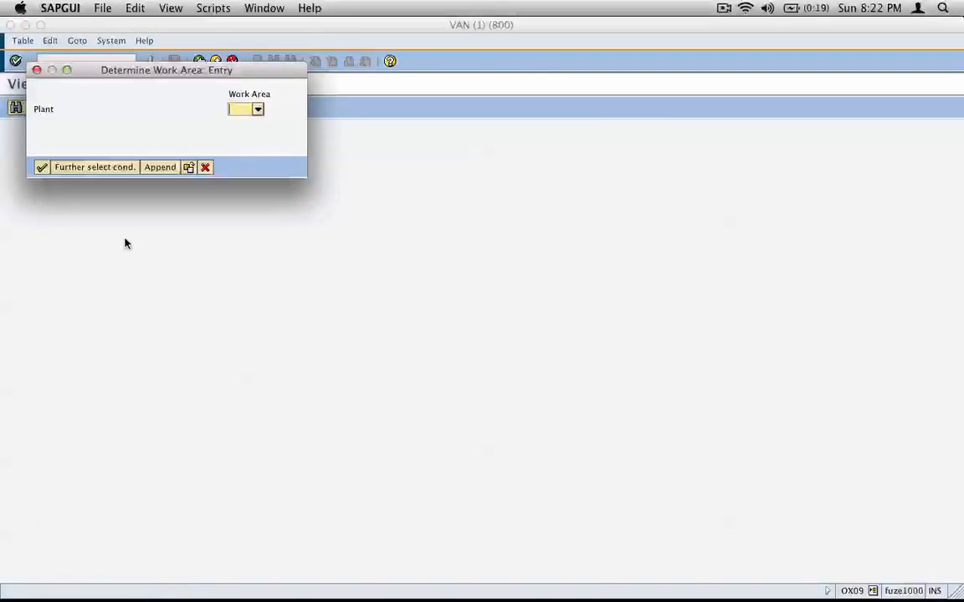
text(newj)
Step: Capture the work area dialog, paste it into inkBook and place it beside the Materials Management image
key(super+shift+4)
mouse_move(43, 70)
mouse_down()
mouse_move(92, 107)
mouse_move(312, 180)
mouse_move(295, 179)
mouse_up()
key(super+Tab)
key(super+v)
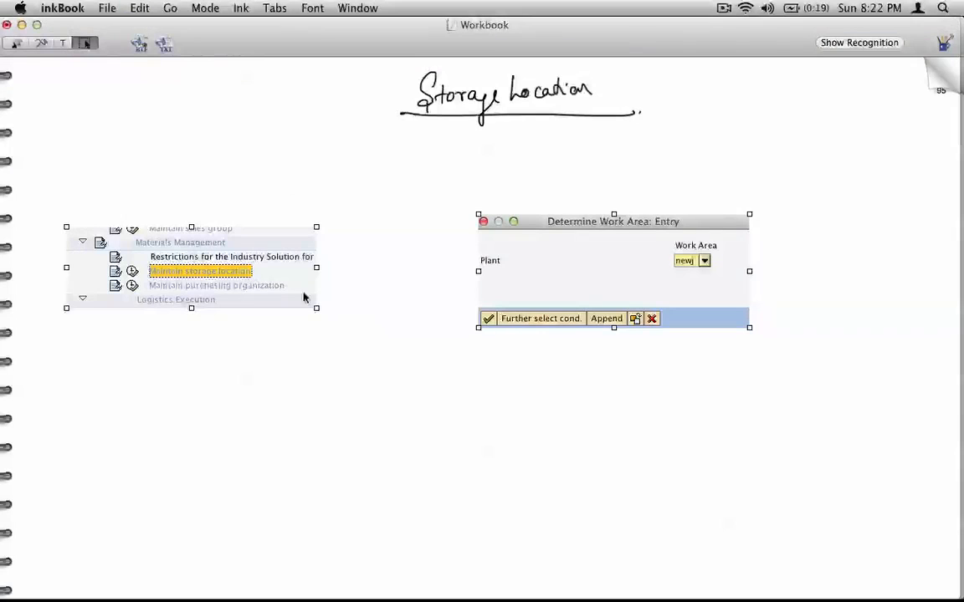
drag(483, 263, 437, 269)
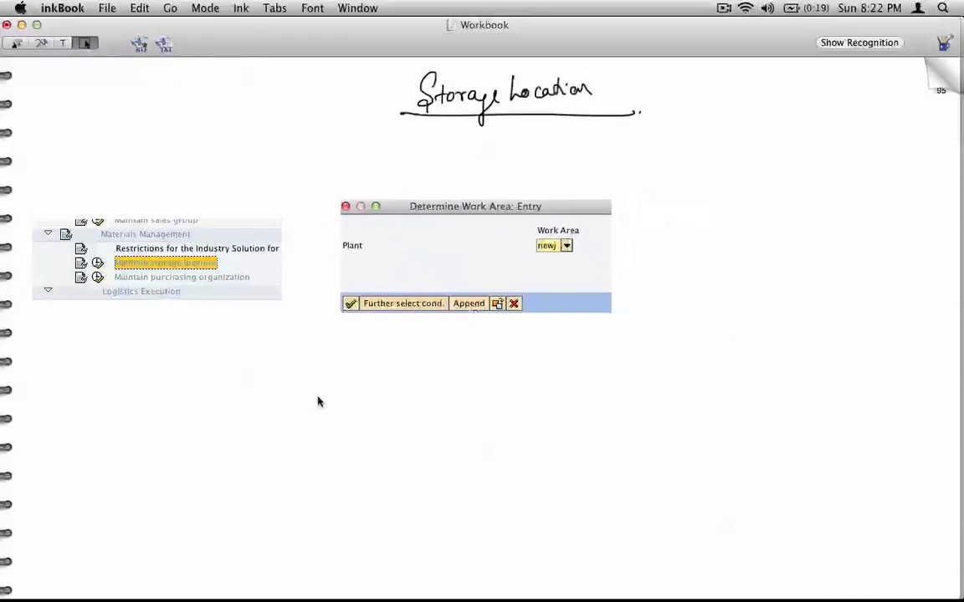
Step: Draw a pen arrow from Maintain storage location to the work area dialog and another pointing at its Work Area entry
click(39, 44)
mouse_move(258, 266)
mouse_down()
mouse_move(289, 244)
mouse_move(327, 255)
mouse_up()
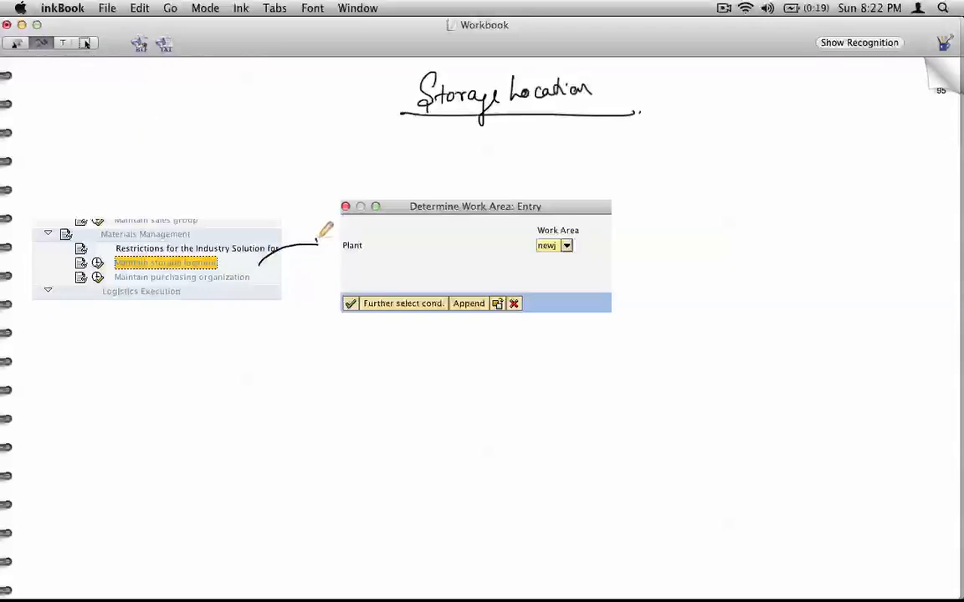
drag(566, 215, 580, 209)
Step: Return to SAPGUI, confirm the work area, expand the Storage locations folder and select storage location 0001
key(super+Tab)
click(43, 168)
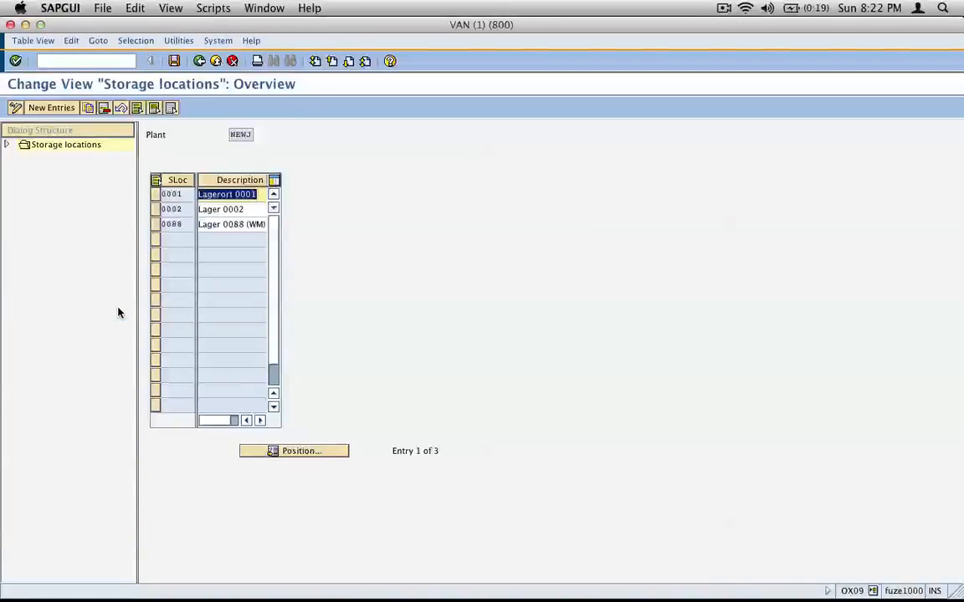
click(6, 146)
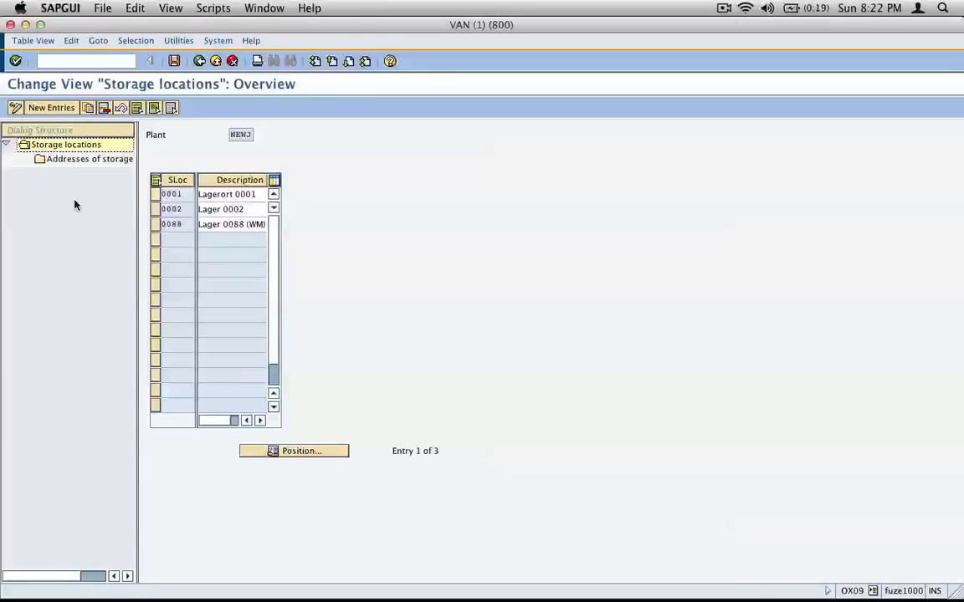
click(154, 199)
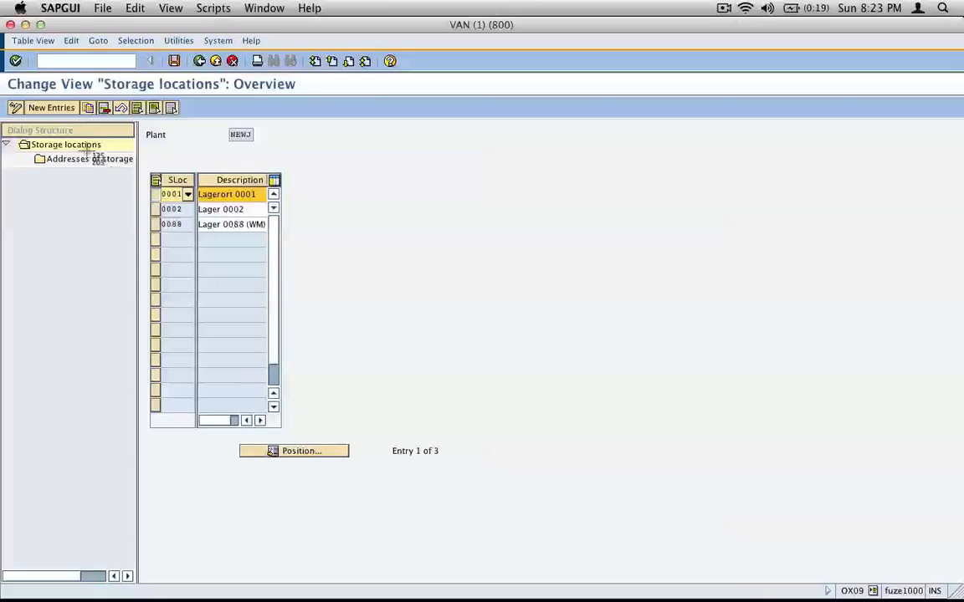
Step: Capture NEWJ's storage locations overview, paste it into inkBook and move it to the right of the work area image
drag(13, 103, 304, 269)
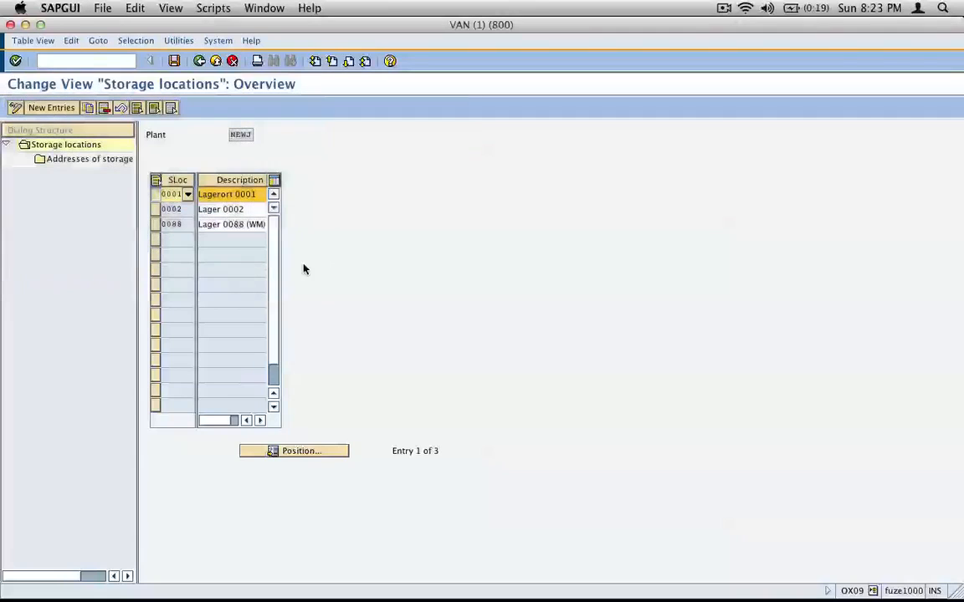
key(super+Tab)
key(super+v)
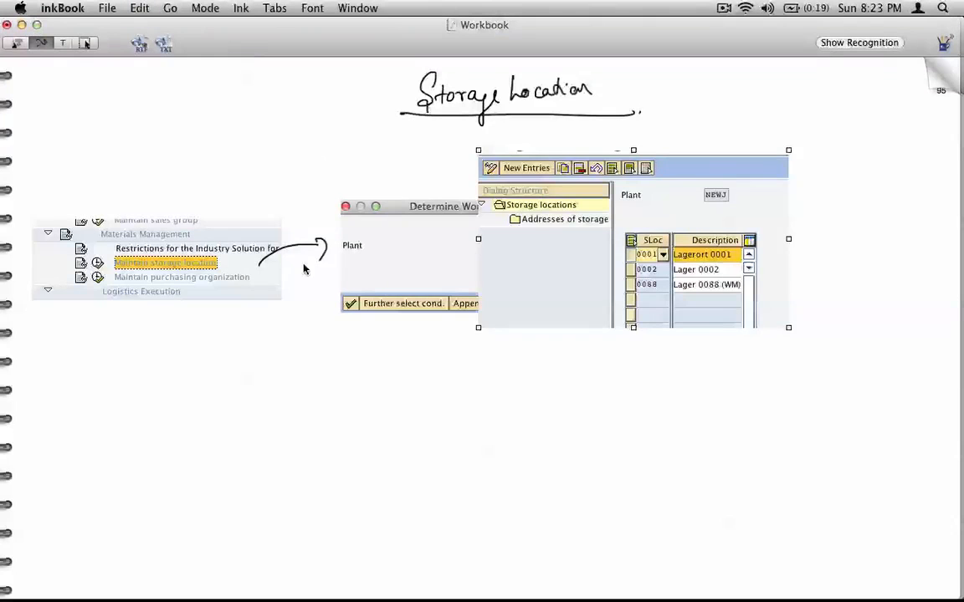
click(87, 44)
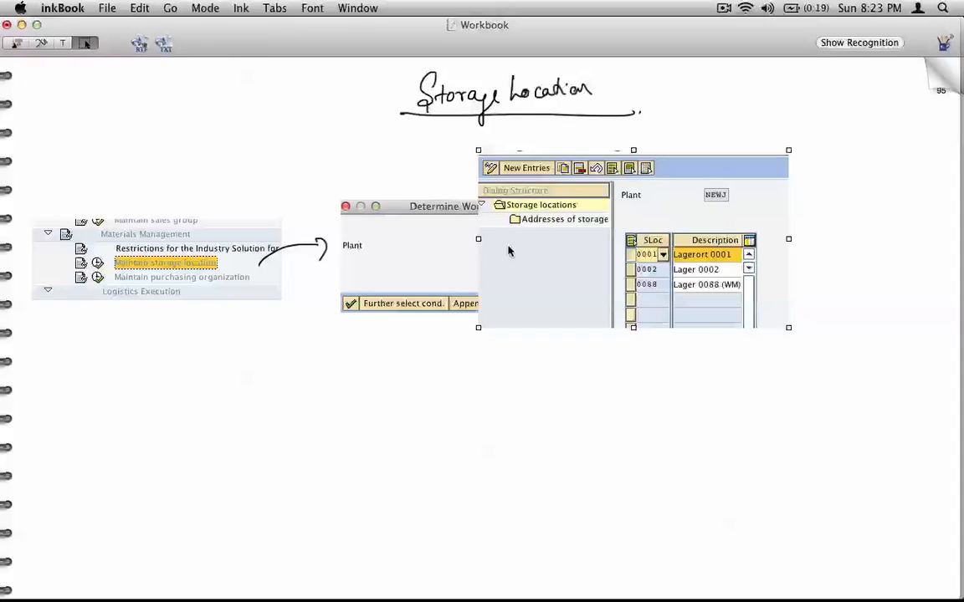
drag(769, 251, 921, 308)
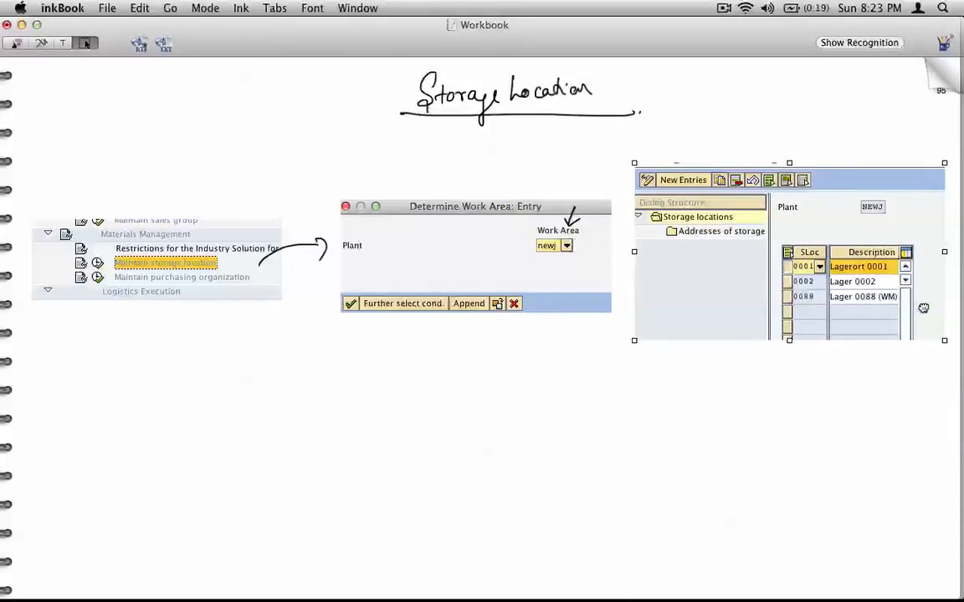
Step: With the pen, draw arrows at storage location 0001 and the copy icon, and circle and cross out the listed storage locations
click(40, 42)
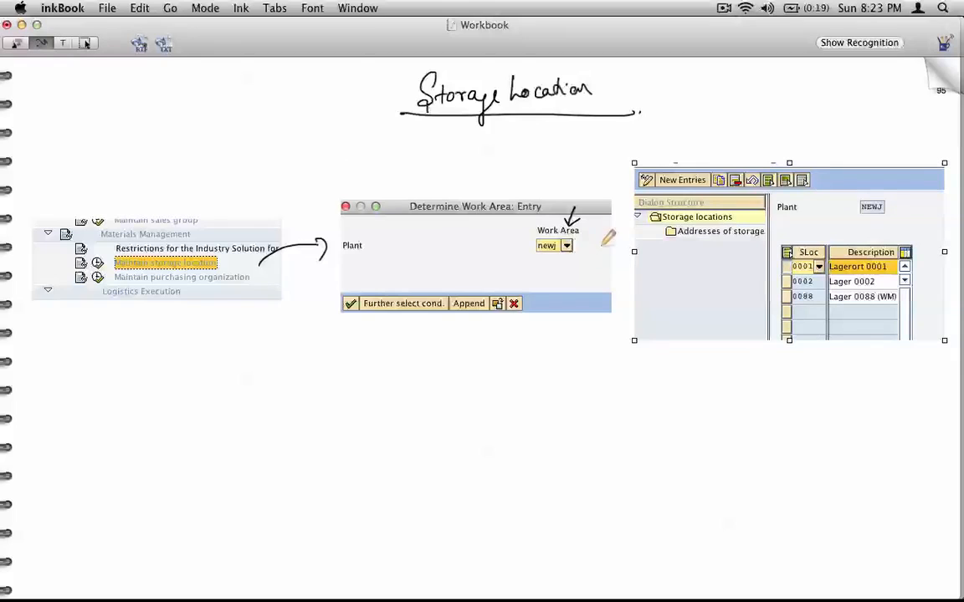
mouse_move(767, 269)
mouse_down()
mouse_move(790, 268)
mouse_move(783, 274)
mouse_up()
drag(718, 199, 717, 186)
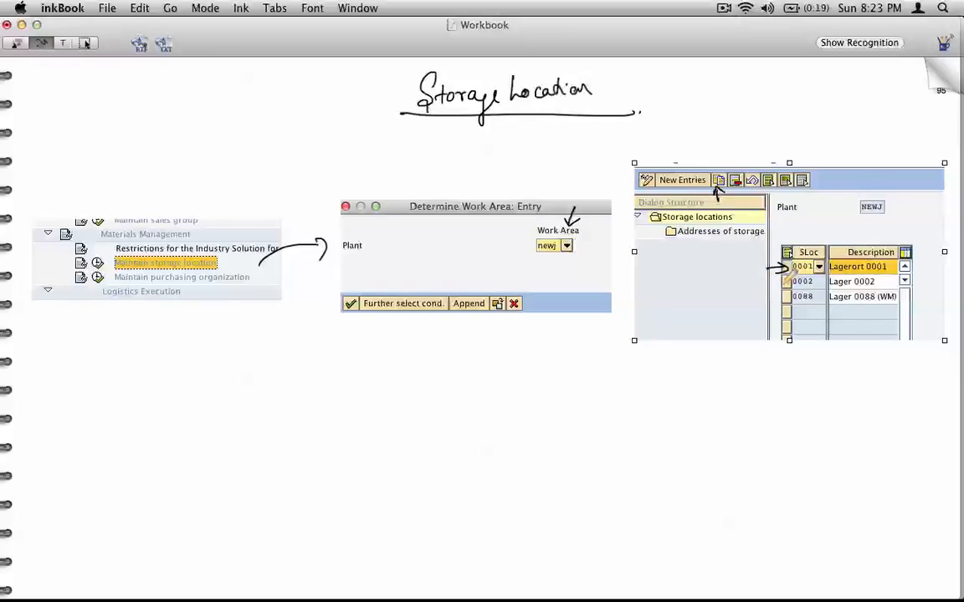
drag(897, 264, 875, 254)
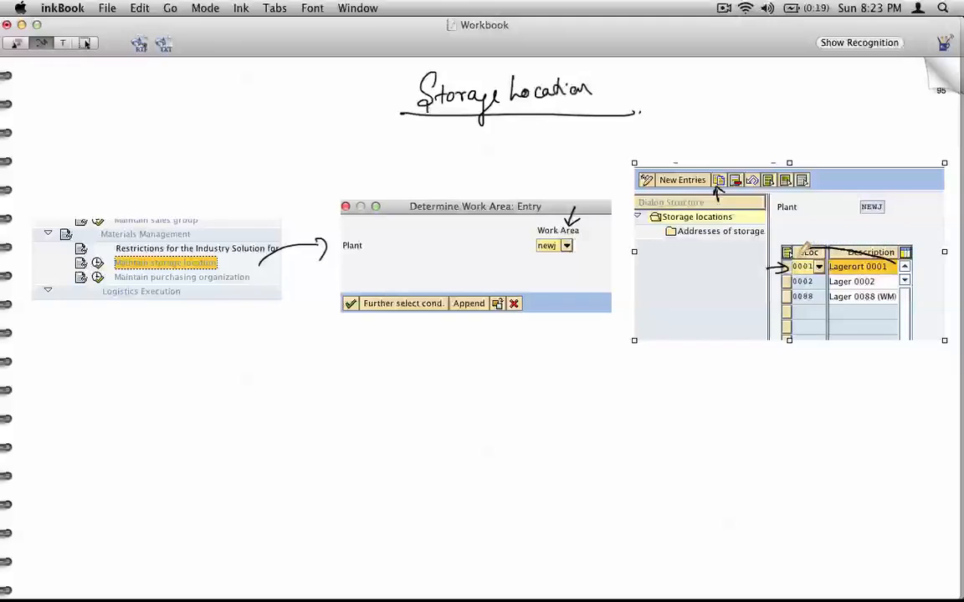
mouse_move(797, 241)
mouse_down()
mouse_move(799, 311)
mouse_move(900, 276)
mouse_move(854, 273)
mouse_move(895, 333)
mouse_up()
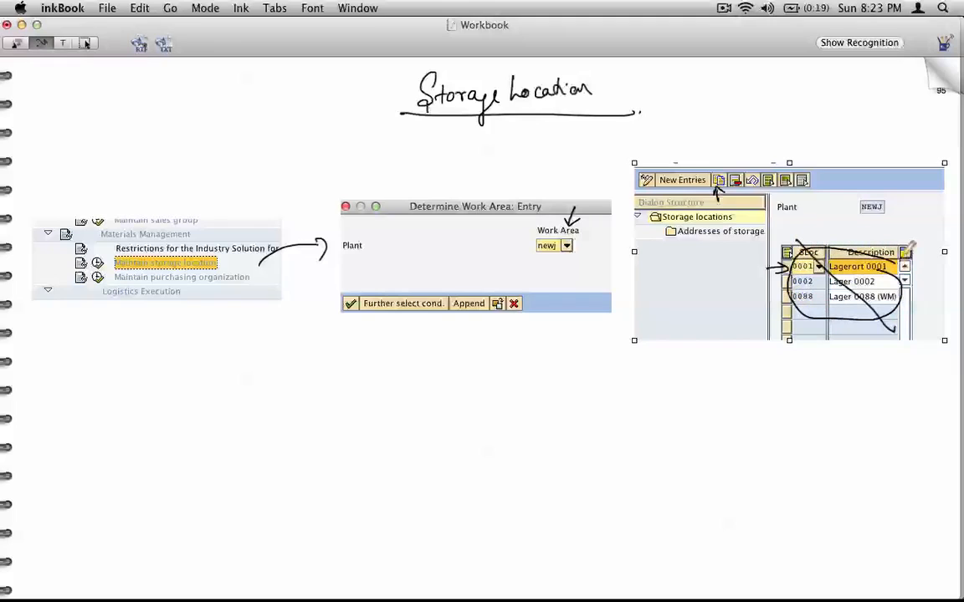
drag(897, 266, 818, 332)
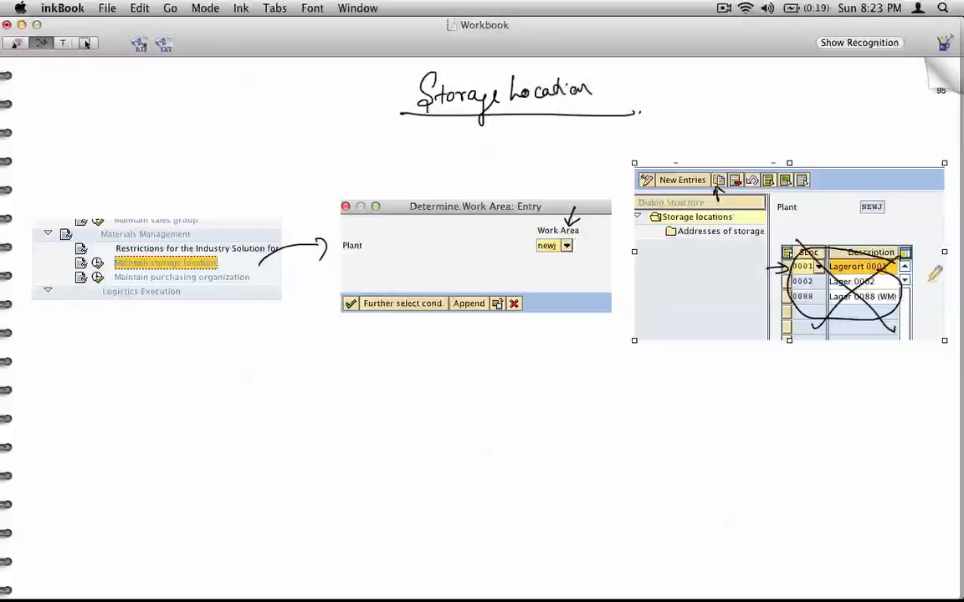
Step: Draw an arrow down to the delete icon in the overview image and handwrite "Delete" above it
mouse_move(745, 139)
mouse_down()
mouse_move(743, 159)
mouse_move(747, 152)
mouse_up()
drag(739, 114, 740, 132)
drag(757, 122, 807, 122)
drag(786, 109, 801, 107)
click(819, 109)
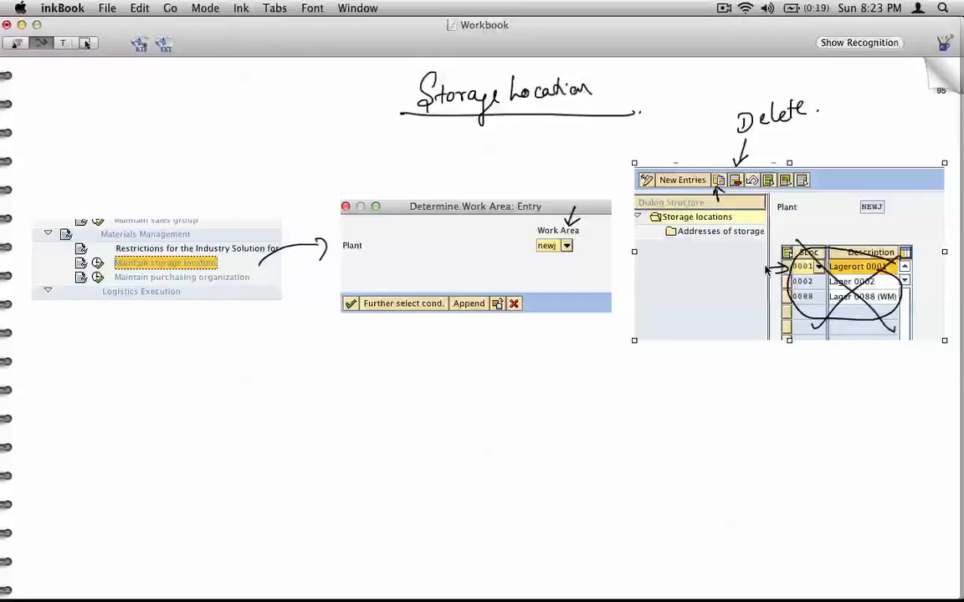
Step: Switch to SAPGUI, select storage locations 0001, 0002 and 0088 of plant NEWJ and delete them, acknowledging the information dialog
key(super+Tab)
drag(155, 194, 154, 224)
click(104, 109)
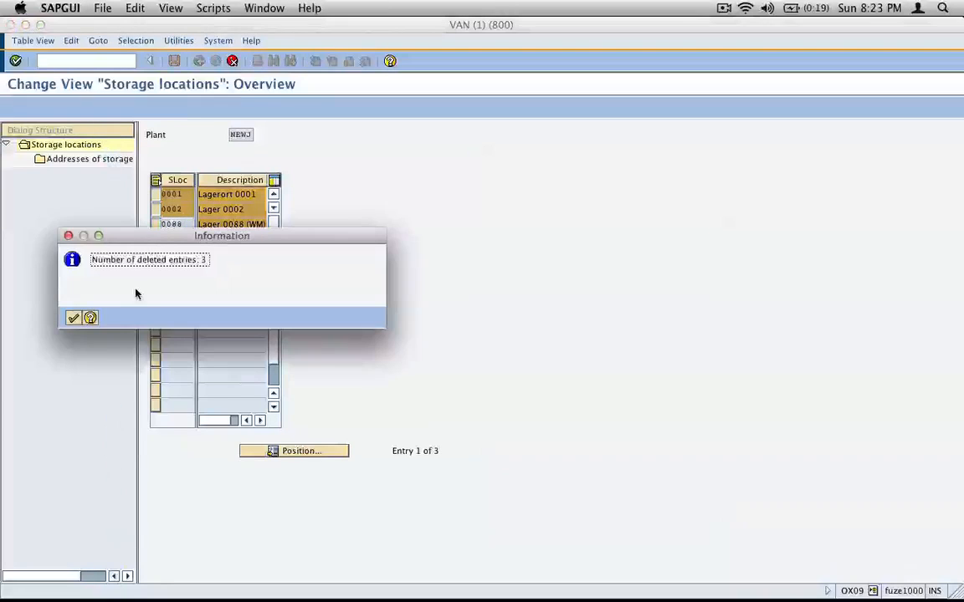
click(75, 317)
Step: Create a new storage location entry JERC with the description "jersey city sl" for plant NEWJ
click(52, 109)
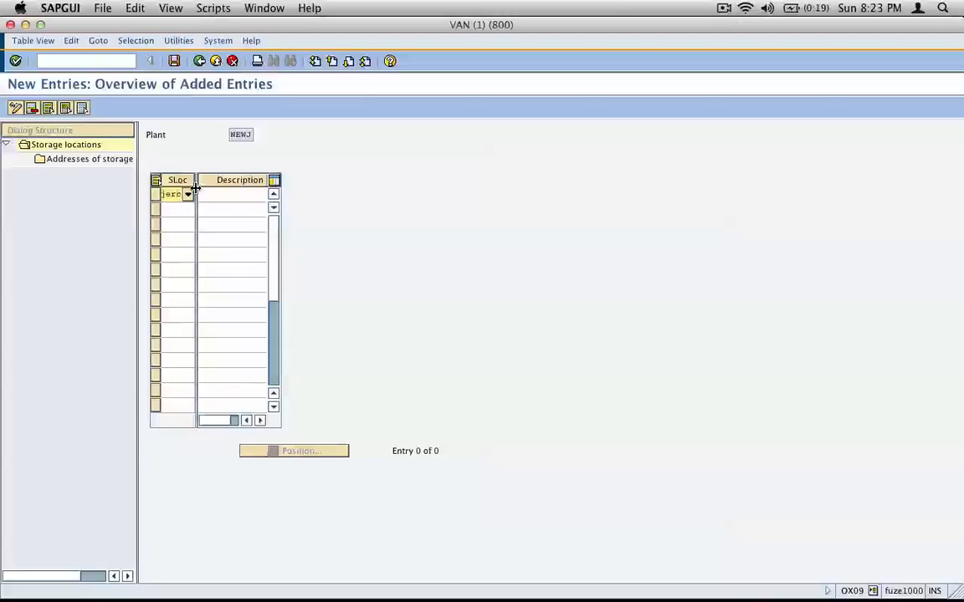
key(Tab)
text(Je)
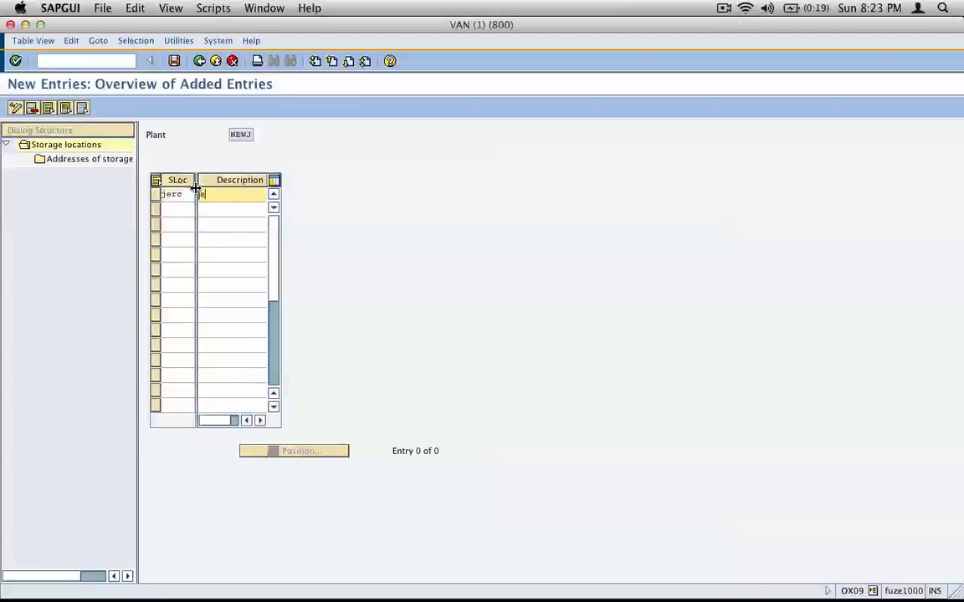
text(rsey city sl)
key(Return)
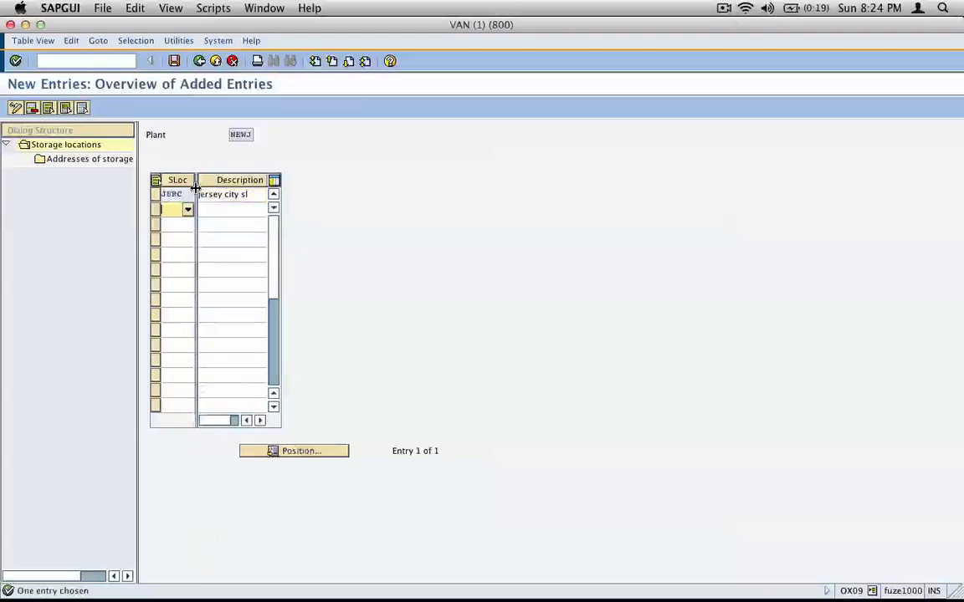
Step: Examine the addresses view for storage location JERC, return to the new entries and widen the dialog structure area
click(156, 198)
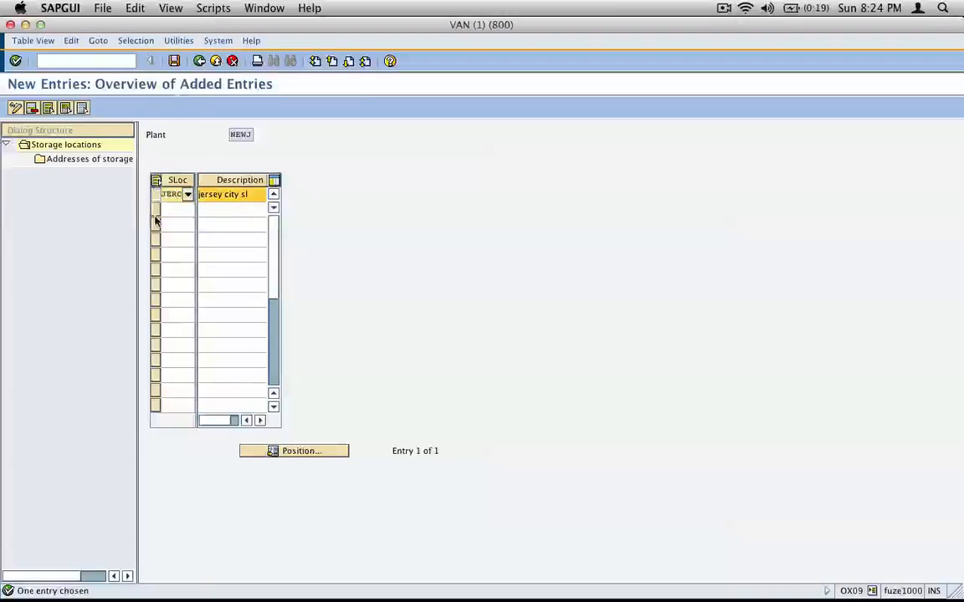
double_click(62, 164)
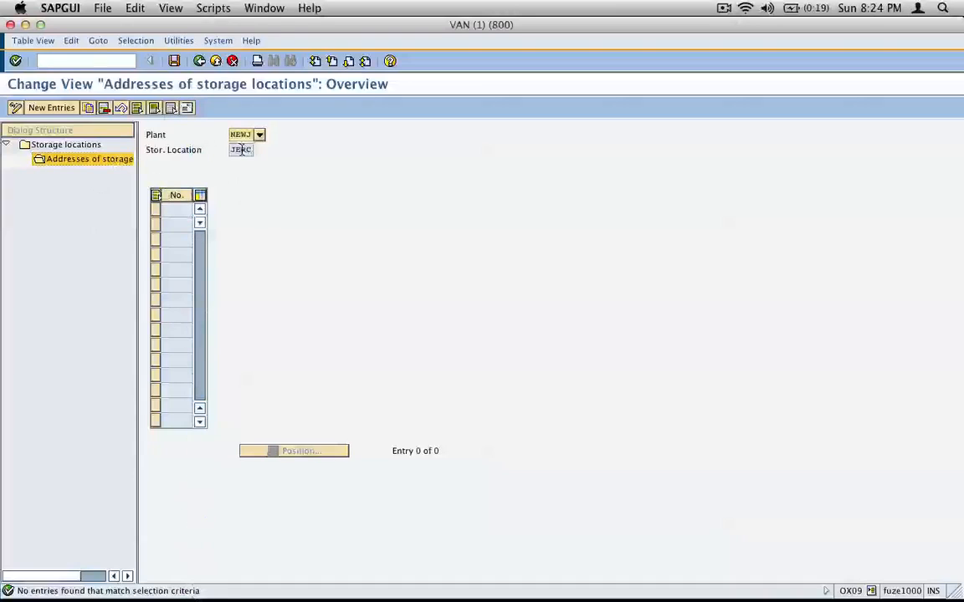
click(199, 61)
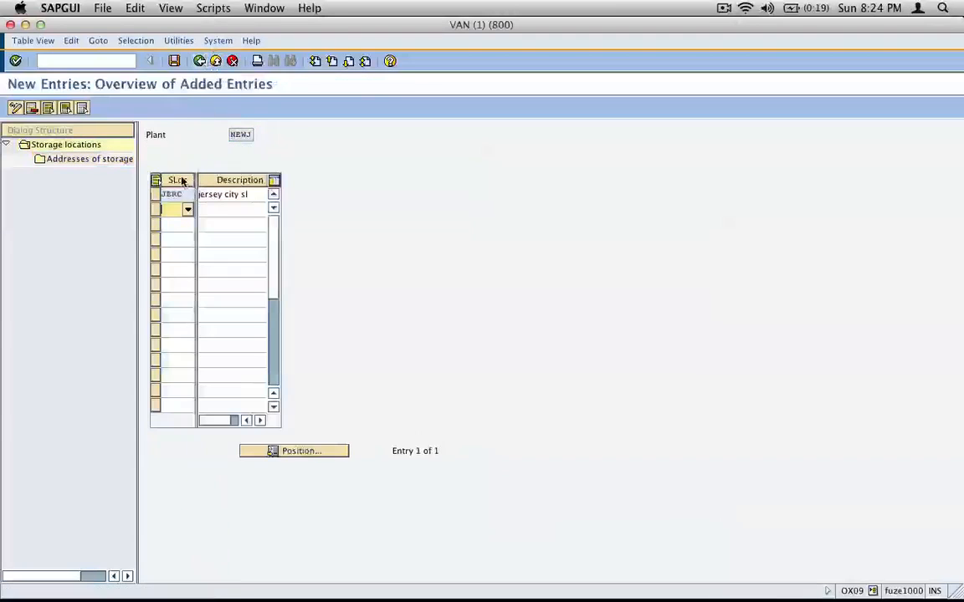
click(156, 195)
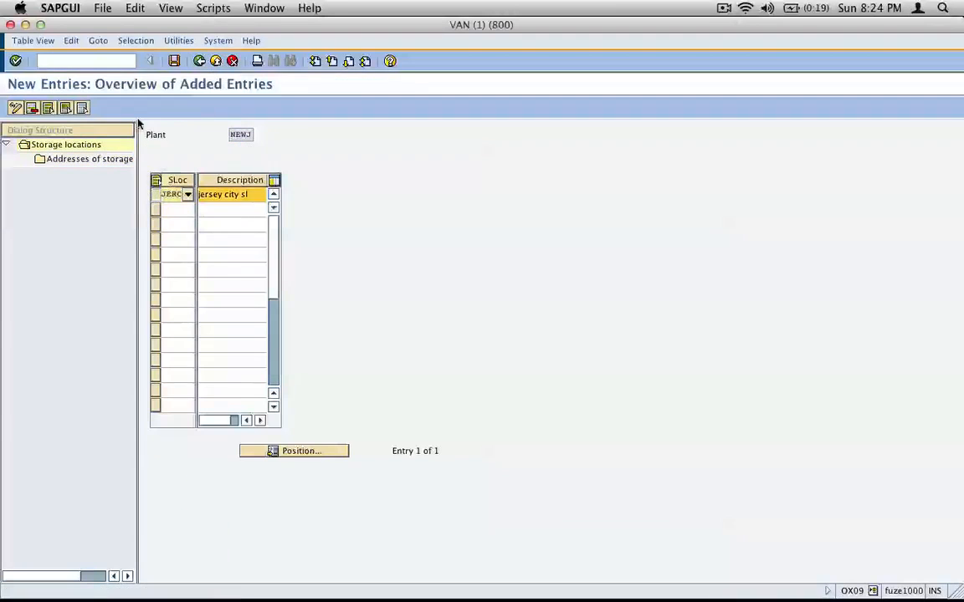
double_click(51, 159)
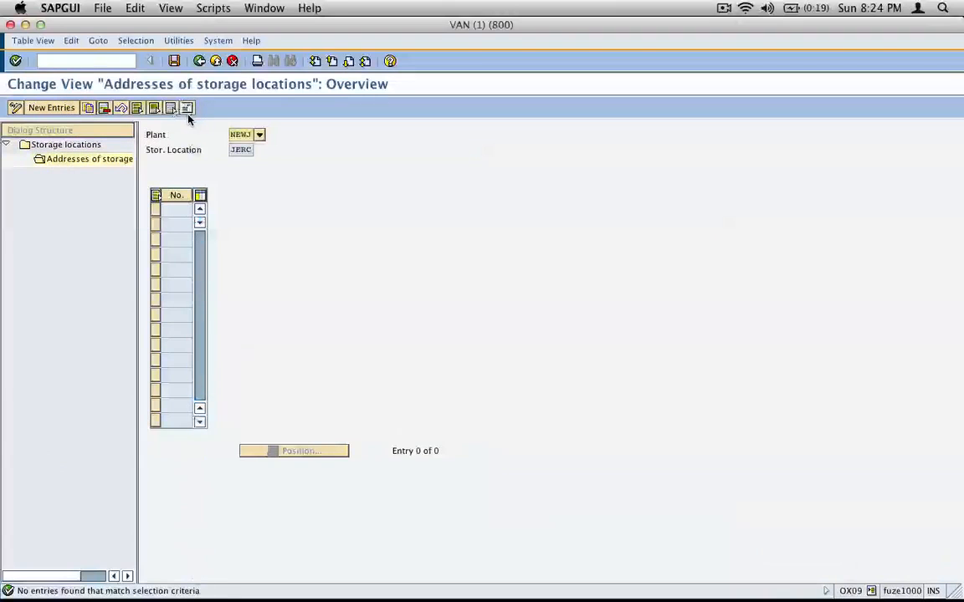
click(198, 60)
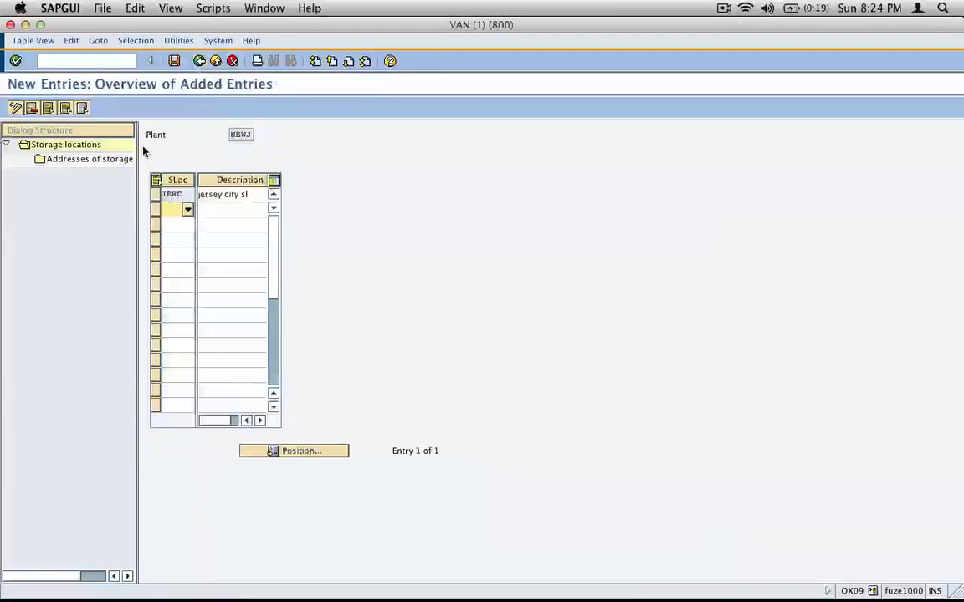
drag(139, 152, 195, 217)
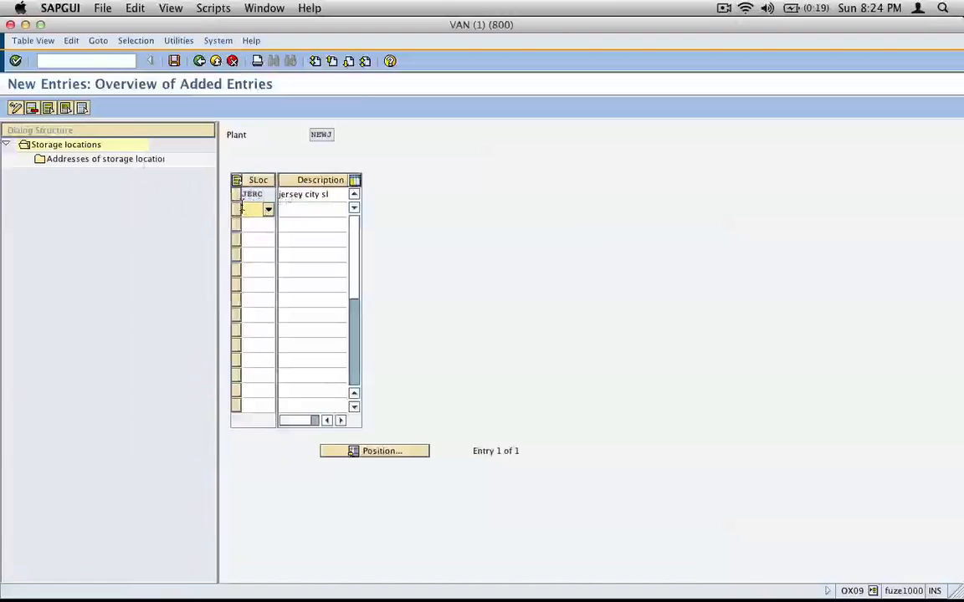
click(322, 194)
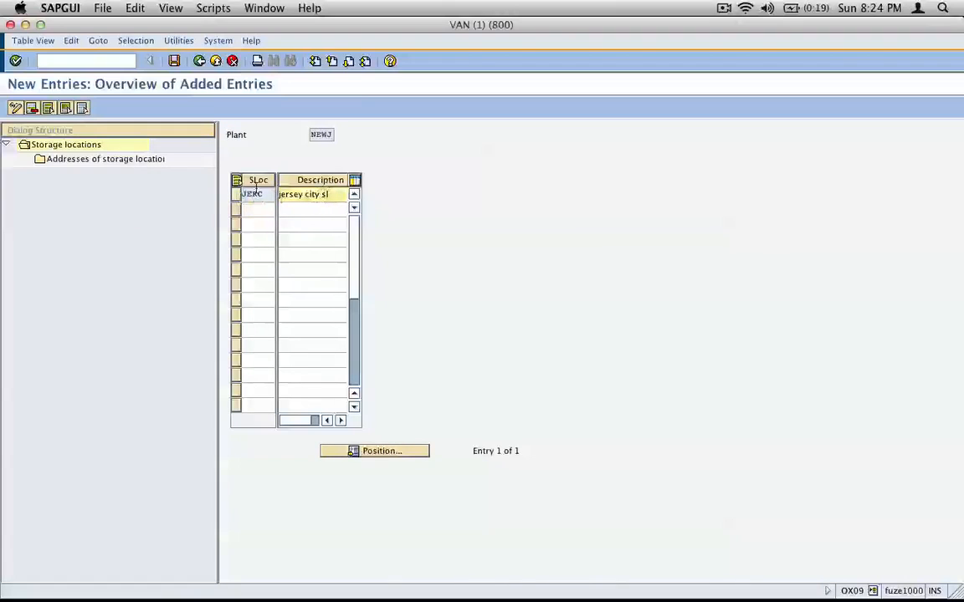
Step: Save the new storage location under a new customizing request with the short description "create sl - jerc"
click(174, 62)
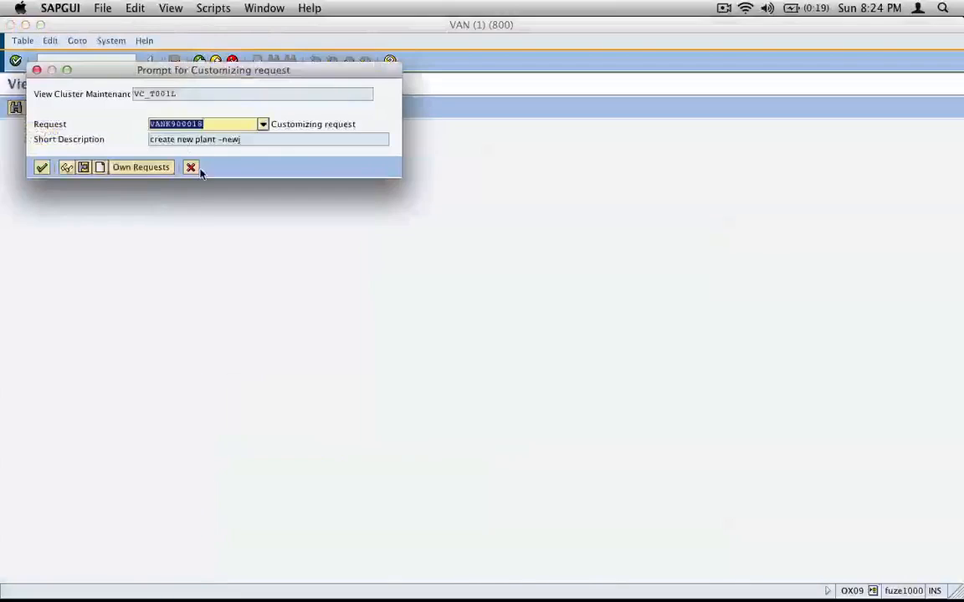
click(100, 169)
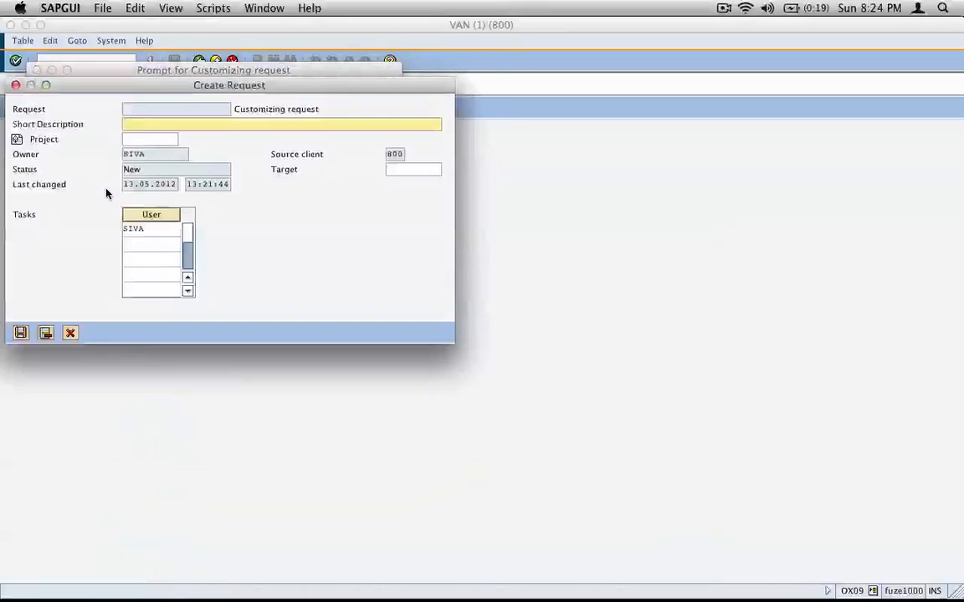
text(create sl -)
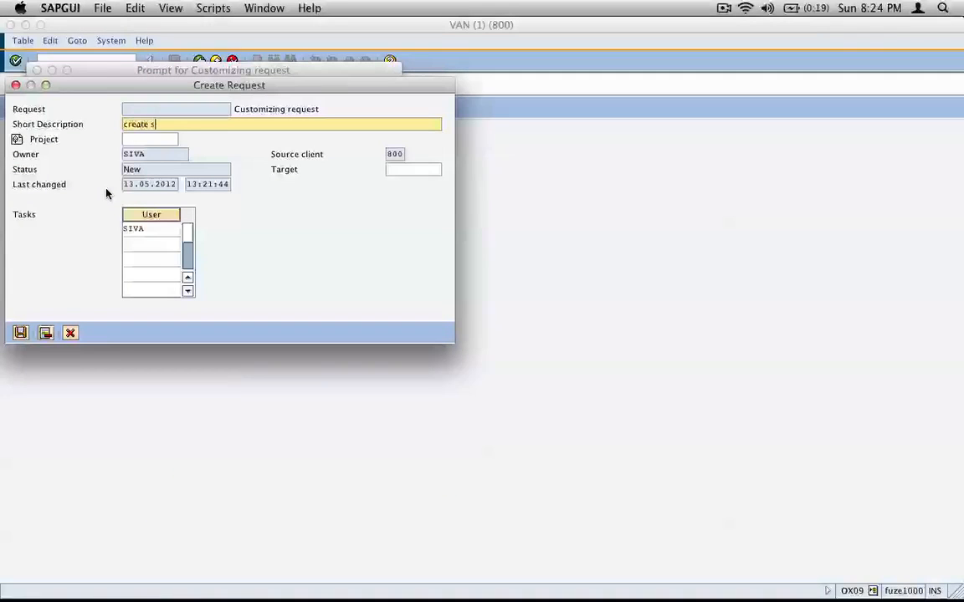
text( jerc)
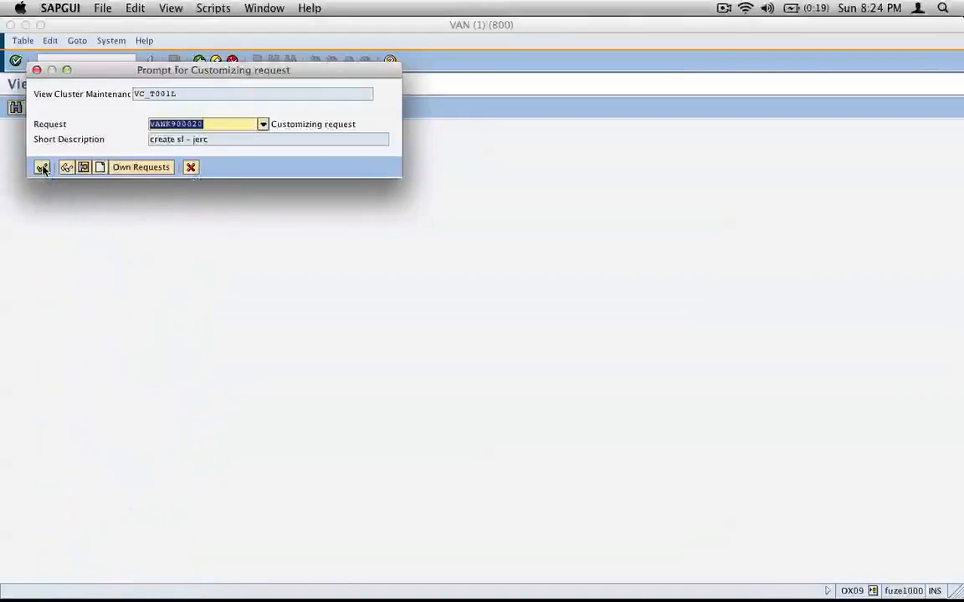
click(41, 167)
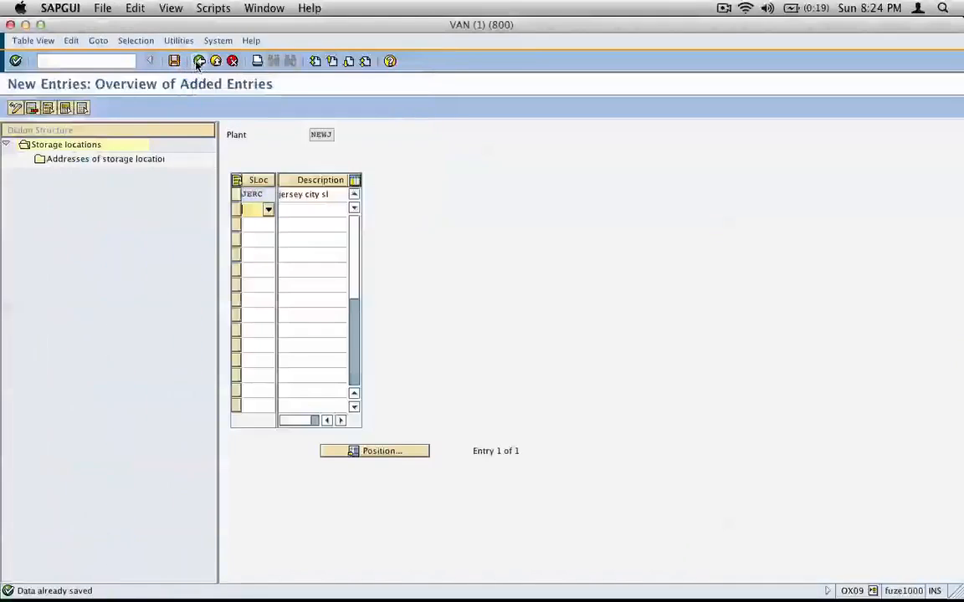
Step: Go back to the Display IMG structure, highlight Define, copy, delete, check warehouse number and capture the Logistics Execution section
click(199, 61)
click(199, 61)
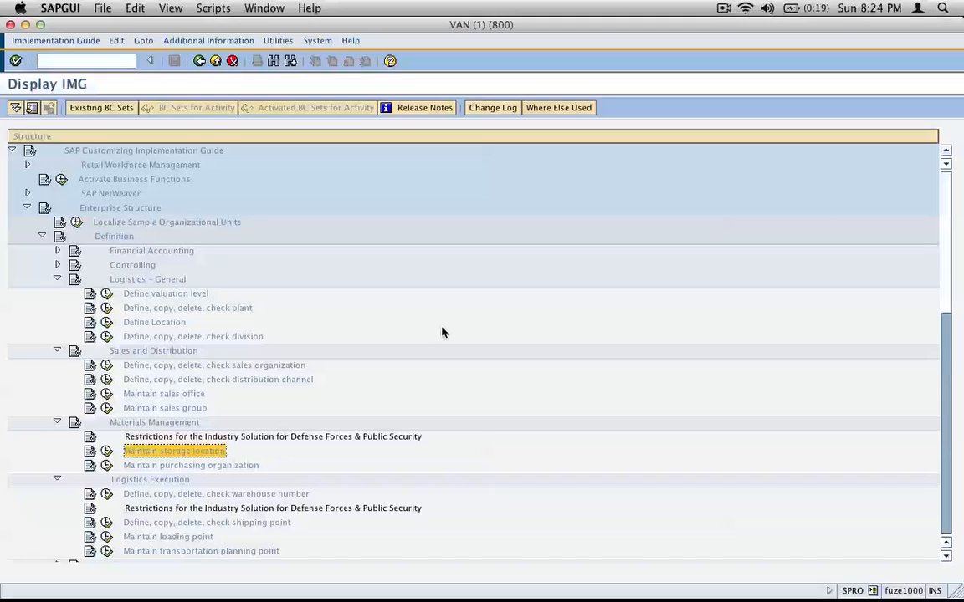
click(276, 495)
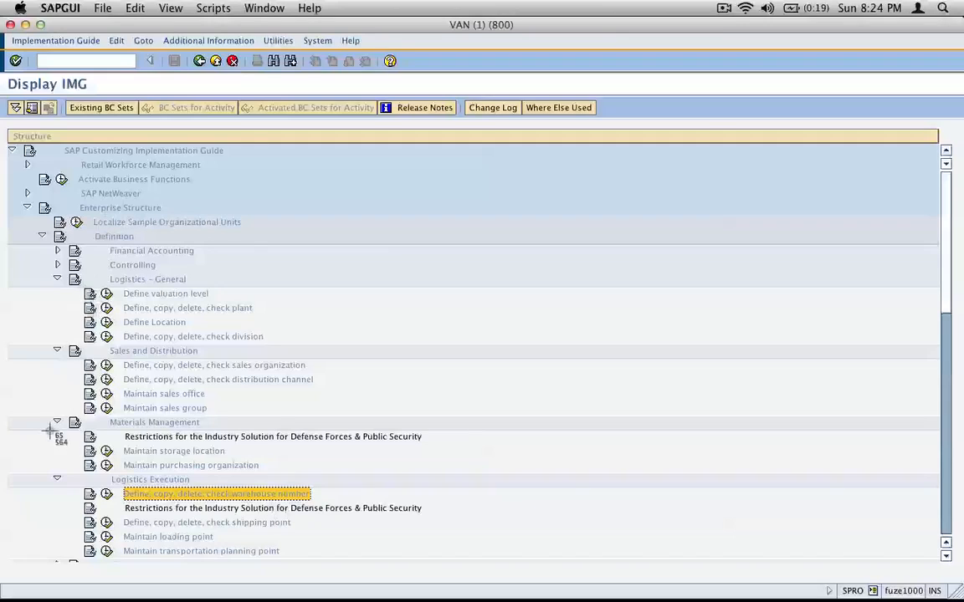
drag(39, 449, 356, 549)
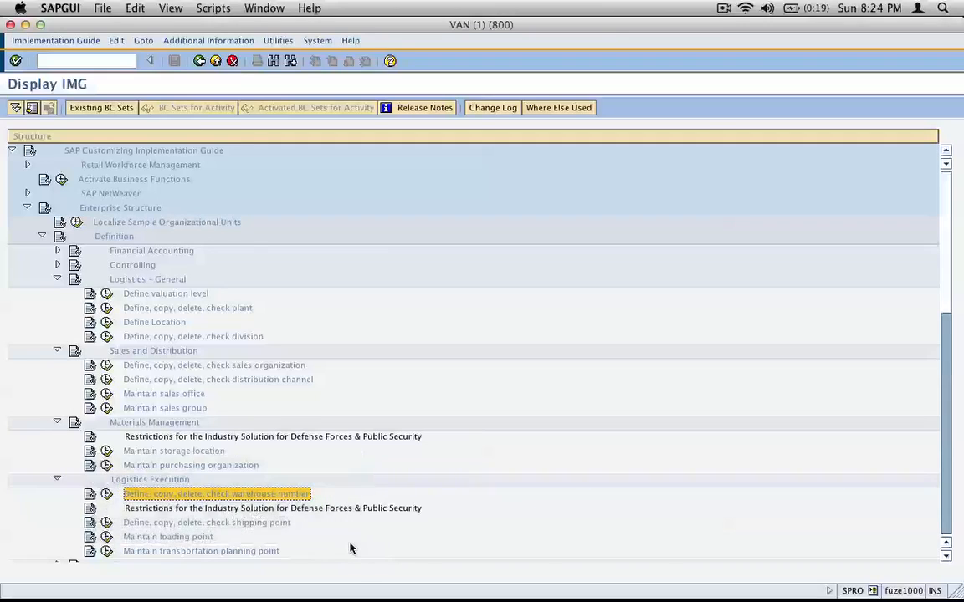
Step: Switch to inkBook, handwrite "Warehouse (optional)" as heading on a new page, and paste the Logistics Execution capture below and left of it
key(super+Tab)
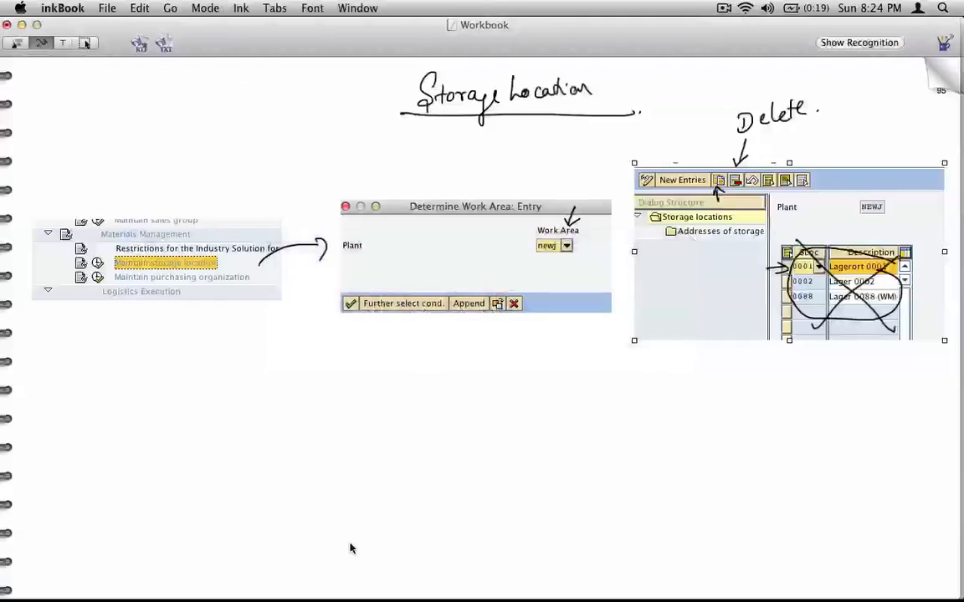
click(928, 86)
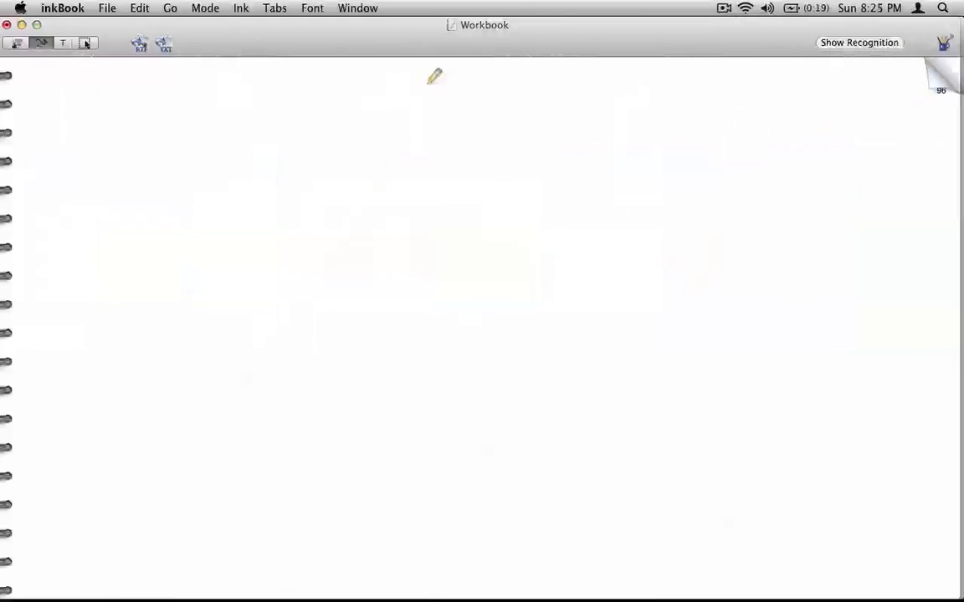
mouse_move(426, 83)
mouse_down()
mouse_move(423, 107)
mouse_move(554, 98)
mouse_up()
mouse_move(610, 45)
mouse_down()
mouse_move(599, 102)
mouse_move(591, 78)
mouse_move(602, 45)
mouse_move(597, 90)
mouse_move(684, 99)
mouse_move(691, 81)
mouse_move(684, 131)
mouse_up()
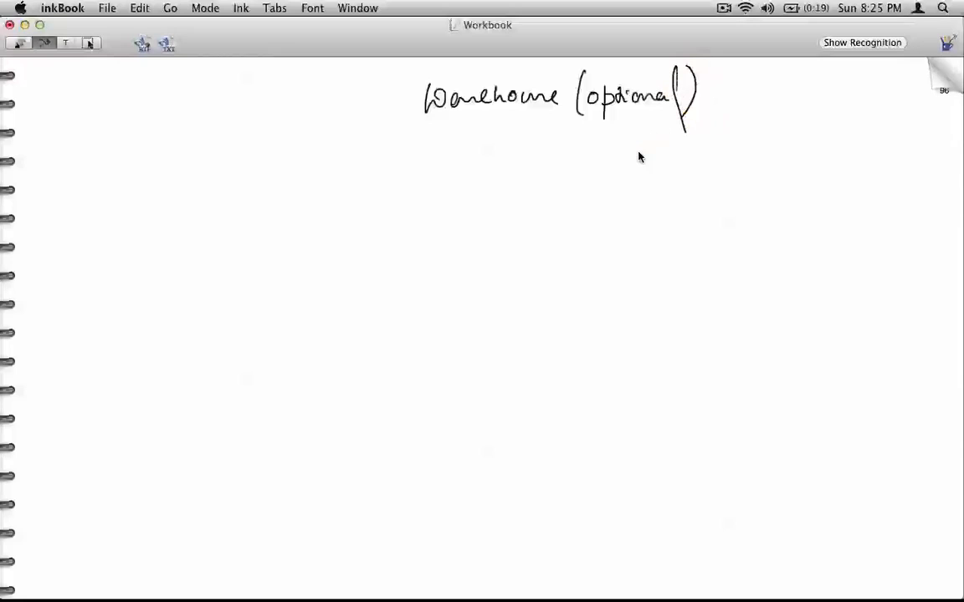
key(super+v)
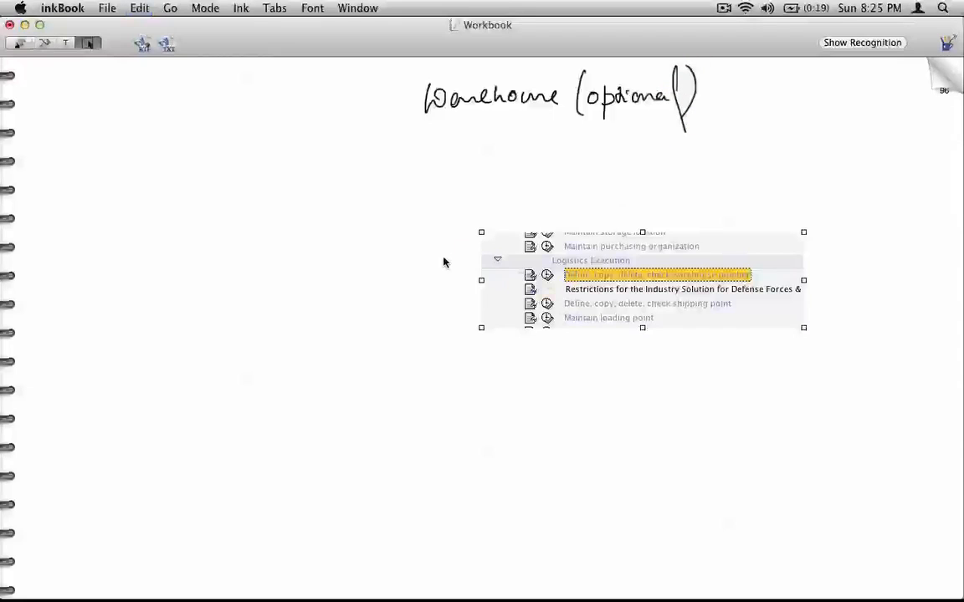
drag(629, 273, 193, 208)
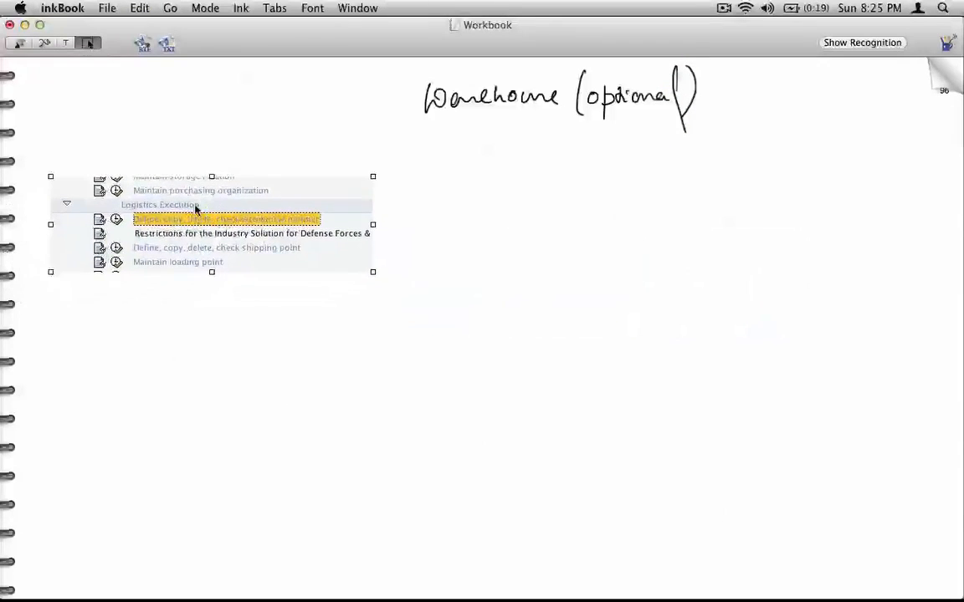
Step: Switch to SAP and open the Copy/delete/check warehouse number activity under Logistics Execution
key(super+Tab)
click(106, 494)
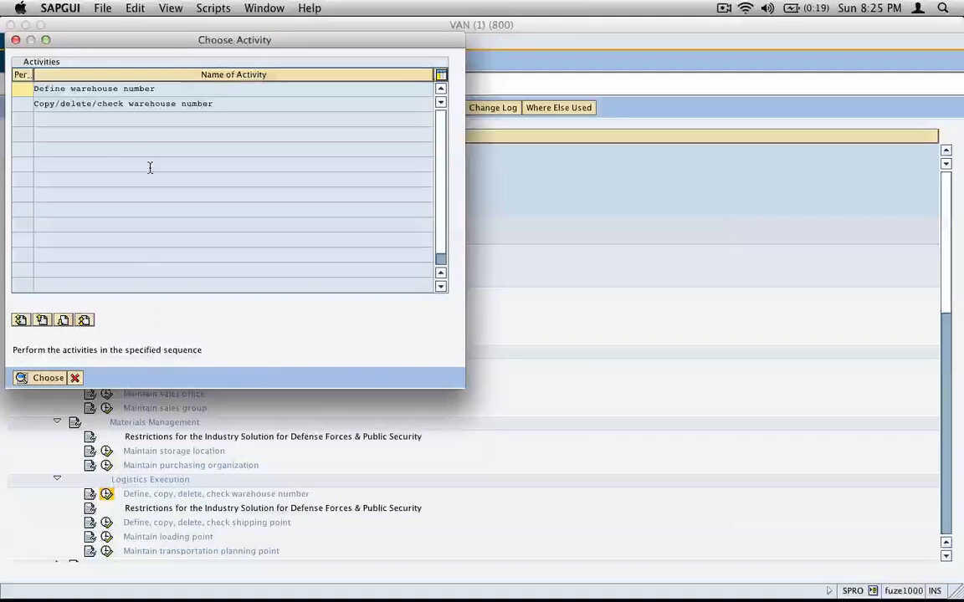
double_click(134, 103)
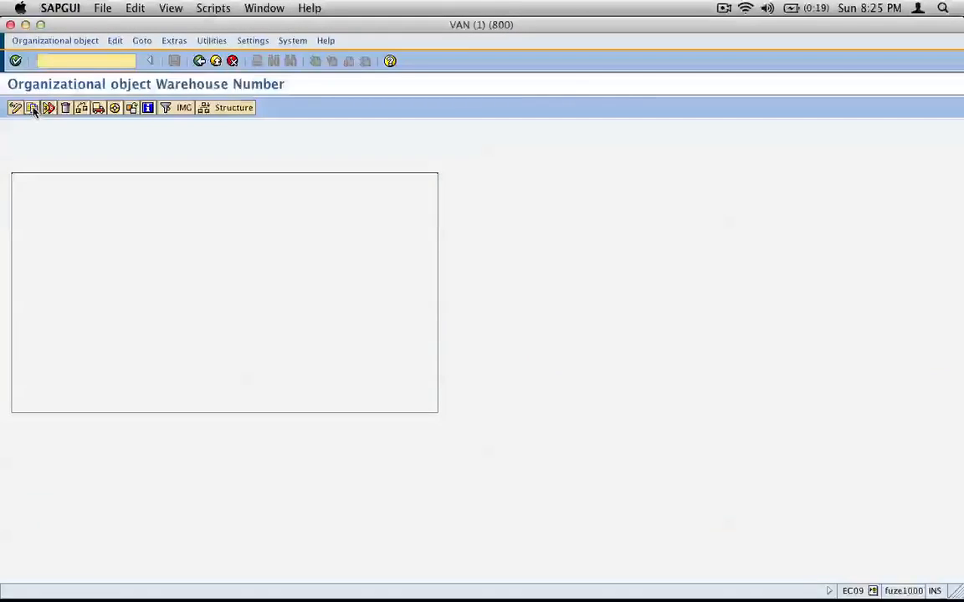
Step: Copy warehouse number 001 to the new warehouse number WH1 and accept the number range and address transport notice
click(33, 109)
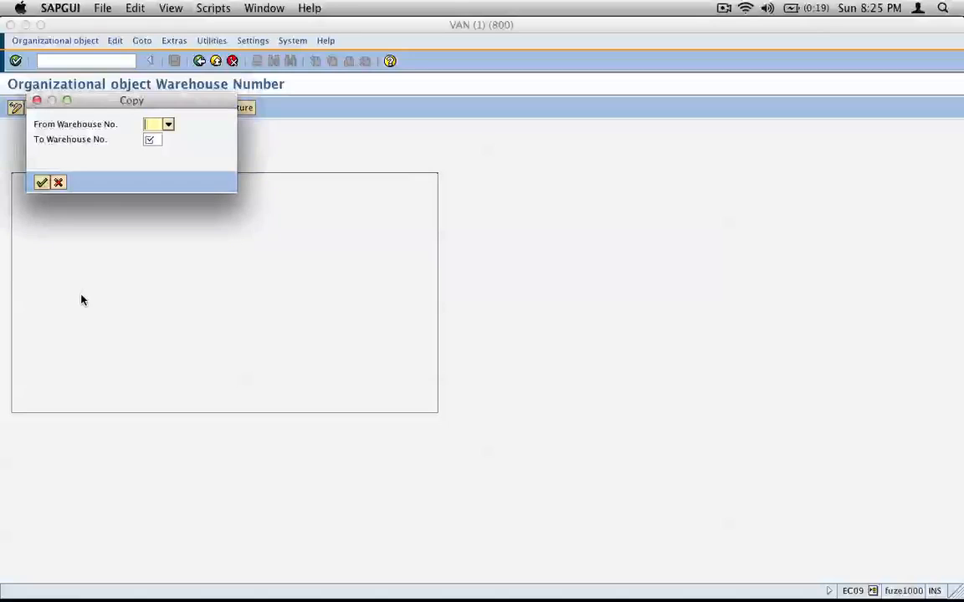
click(169, 124)
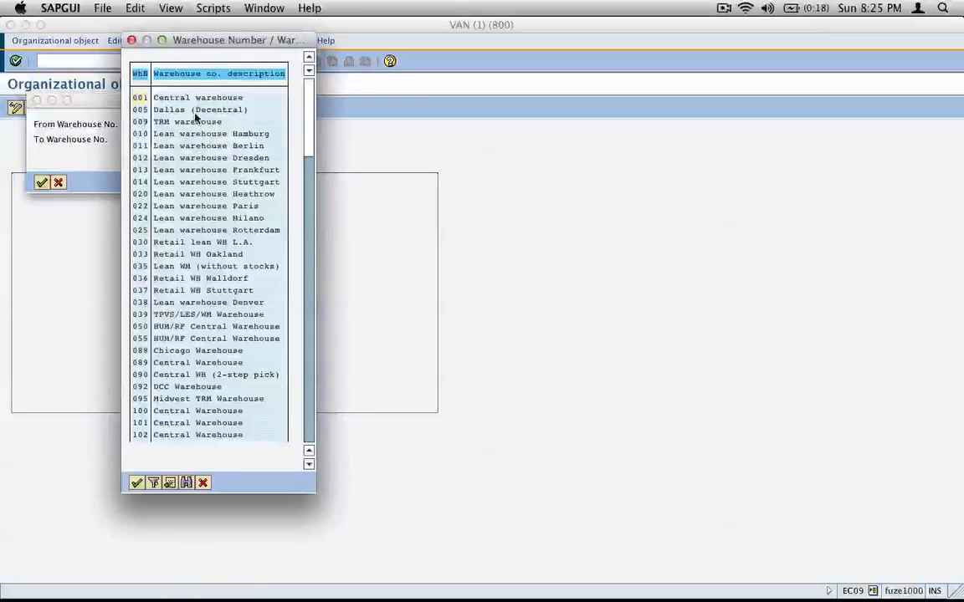
double_click(171, 99)
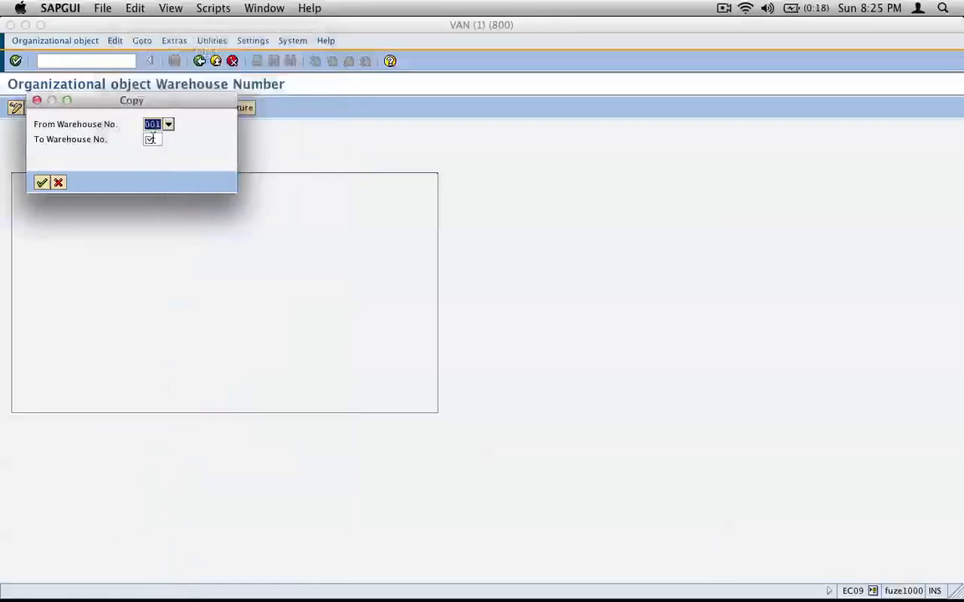
click(153, 139)
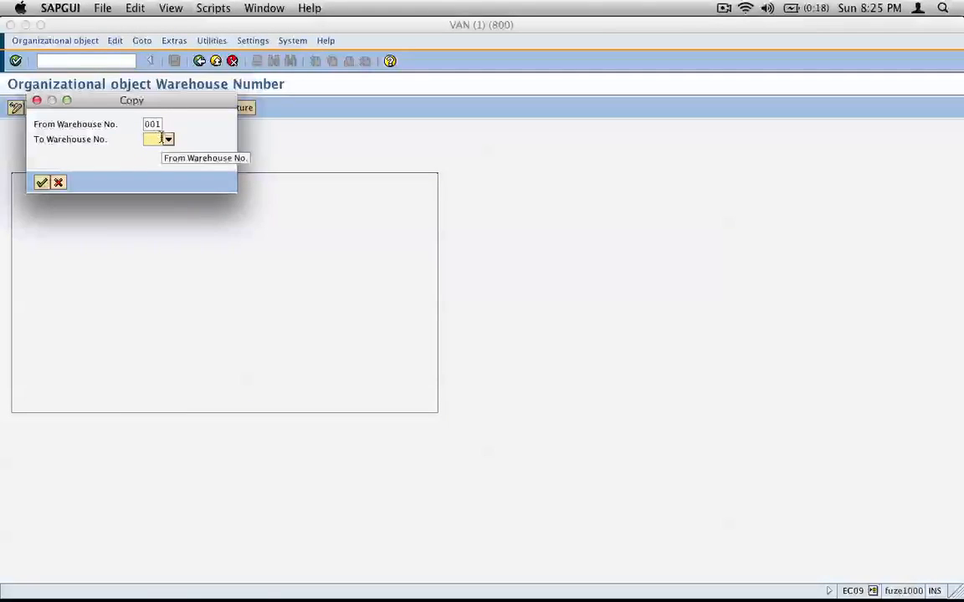
text(wh1)
key(Return)
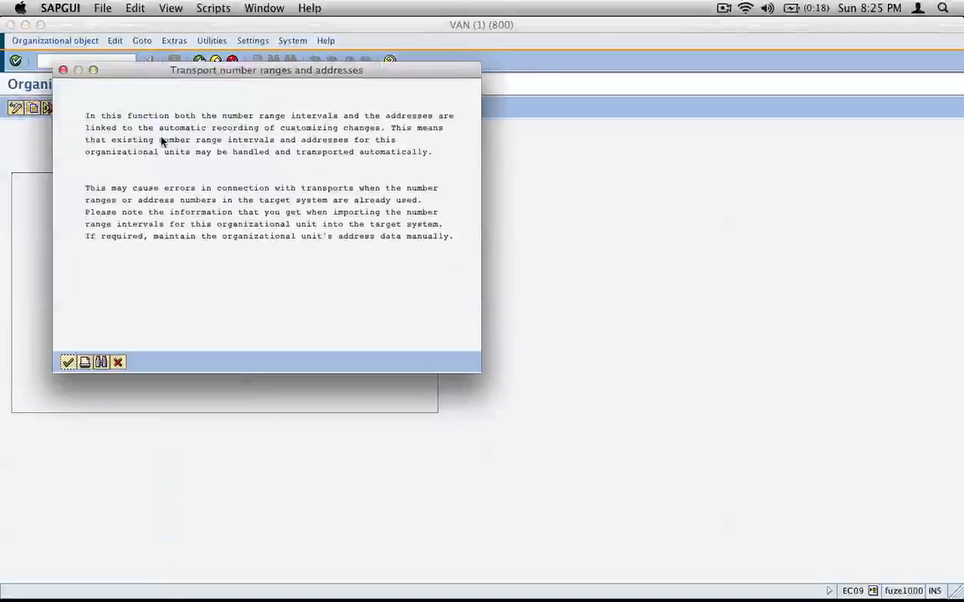
click(68, 362)
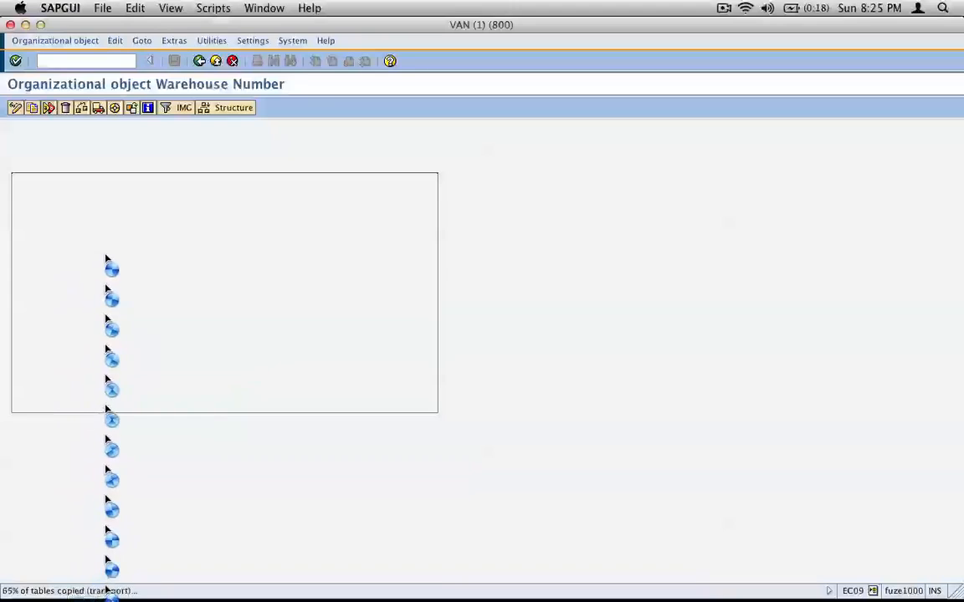
Step: Record the warehouse copy in a new customizing request with the short description "create new wh - wh1"
click(84, 152)
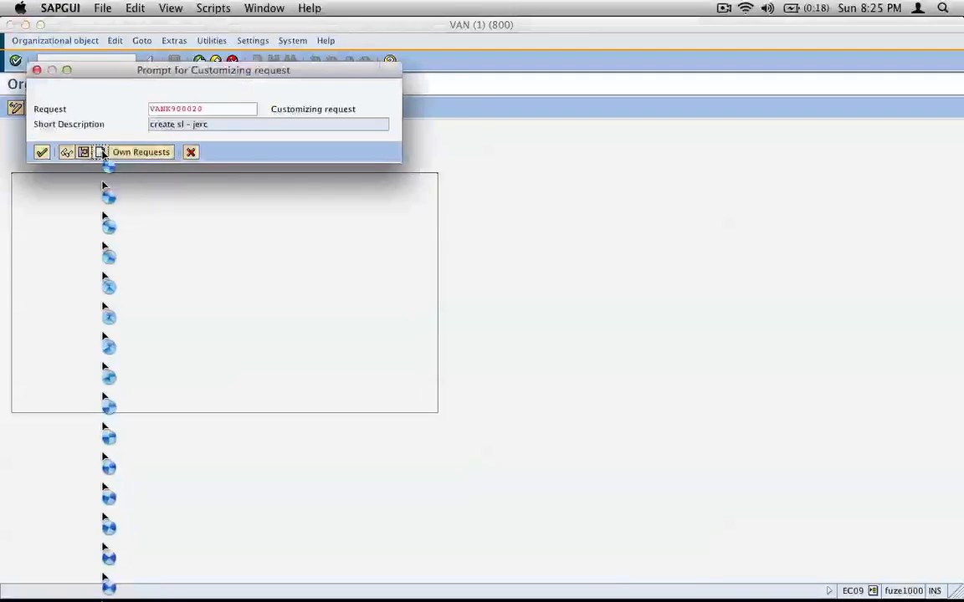
text(create )
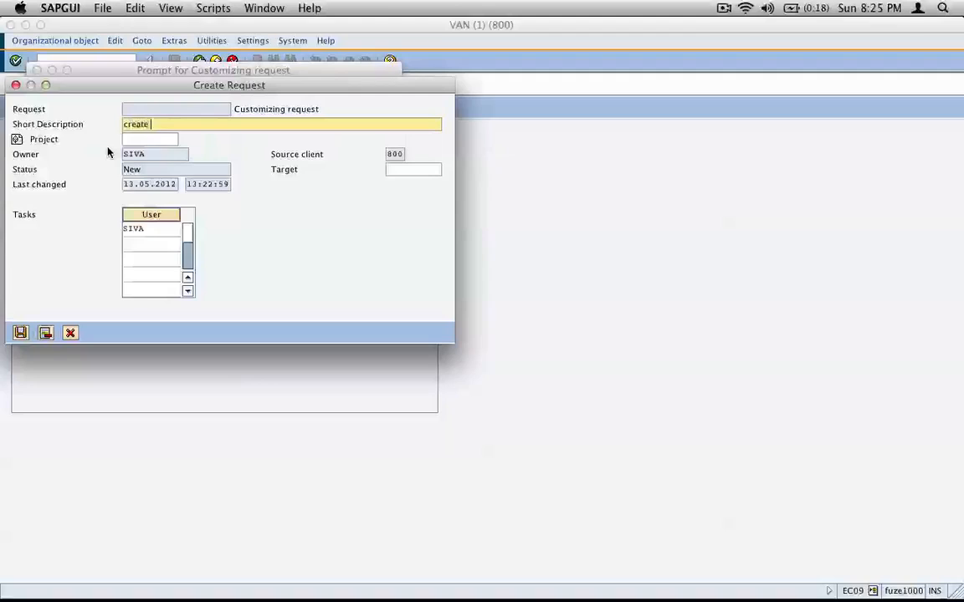
text(new wh)
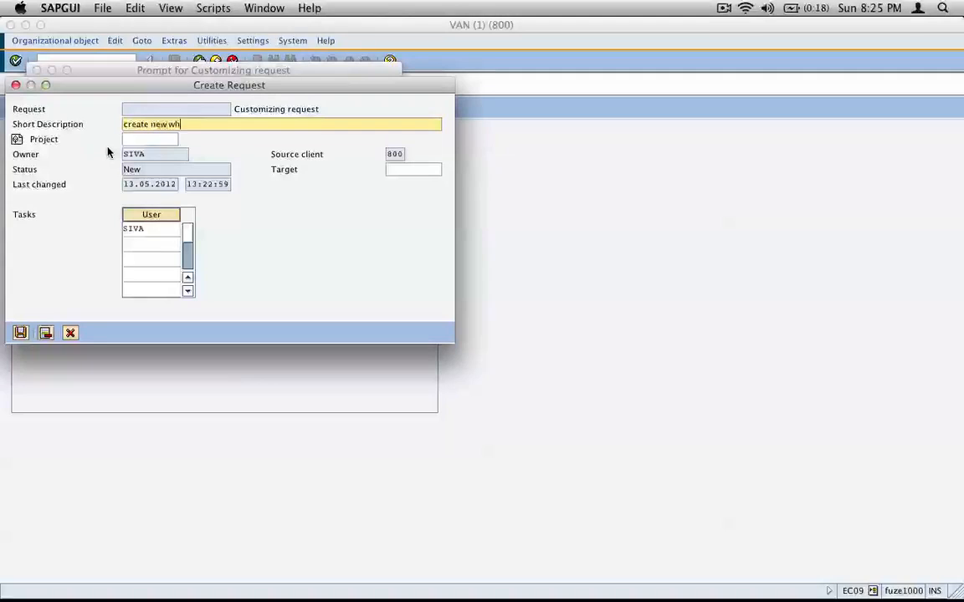
text( -)
key(BackSpace)
key(BackSpace)
key(Return)
key(Return)
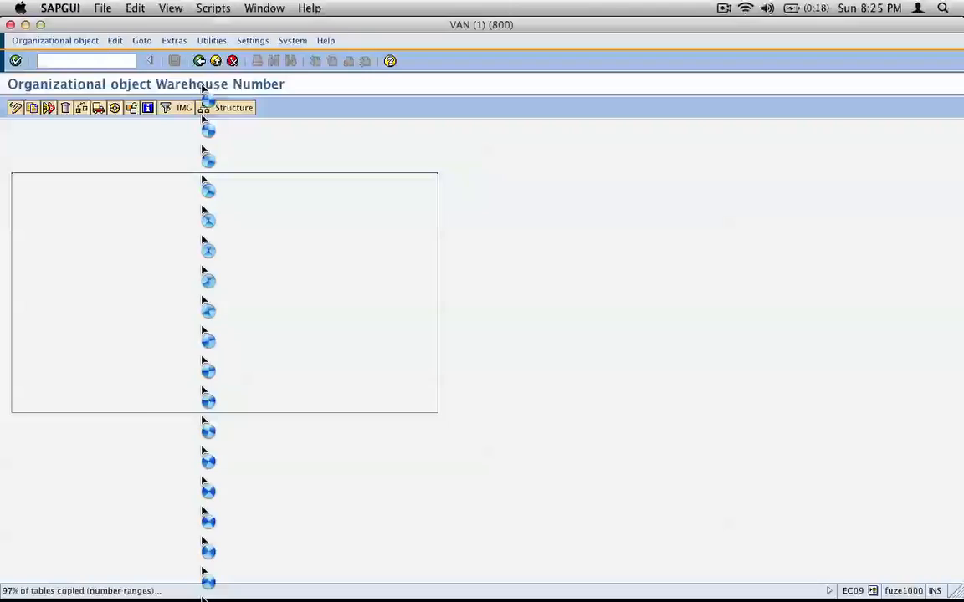
Step: Capture the Information dialog about the copied warehouse number and paste it onto the warehouse page in inkBook
key(super+shift+4)
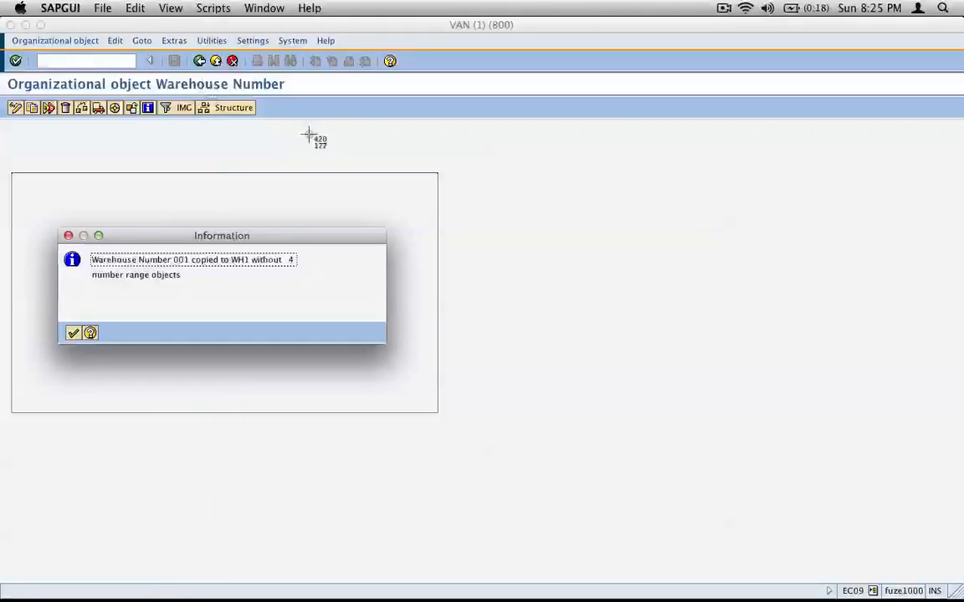
drag(48, 221, 402, 365)
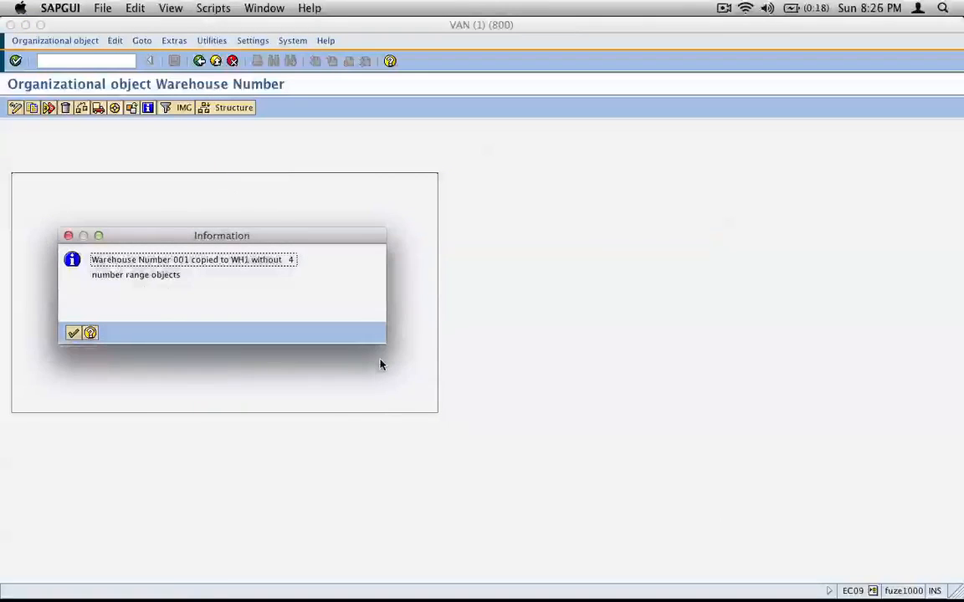
key(super+Tab)
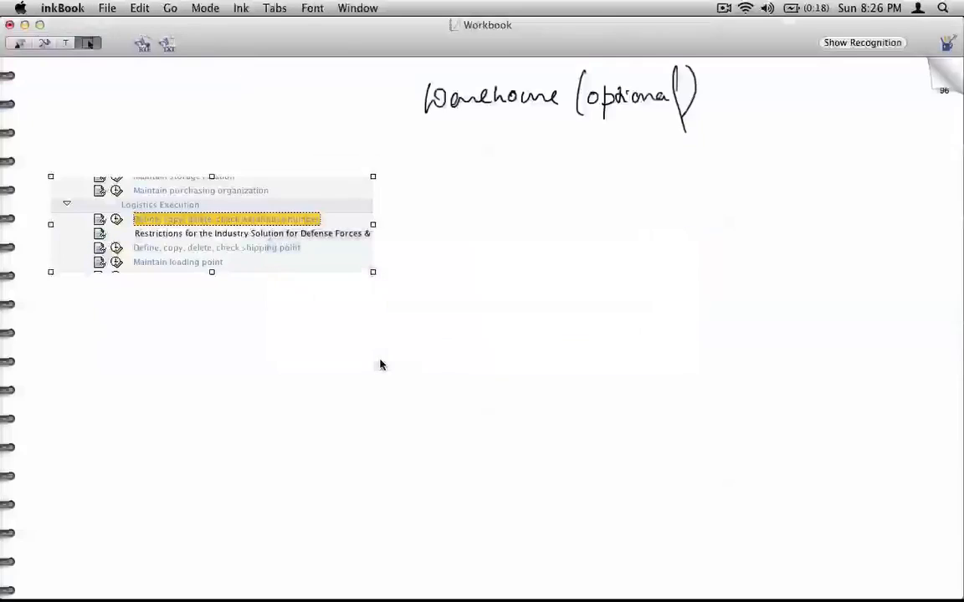
key(super+v)
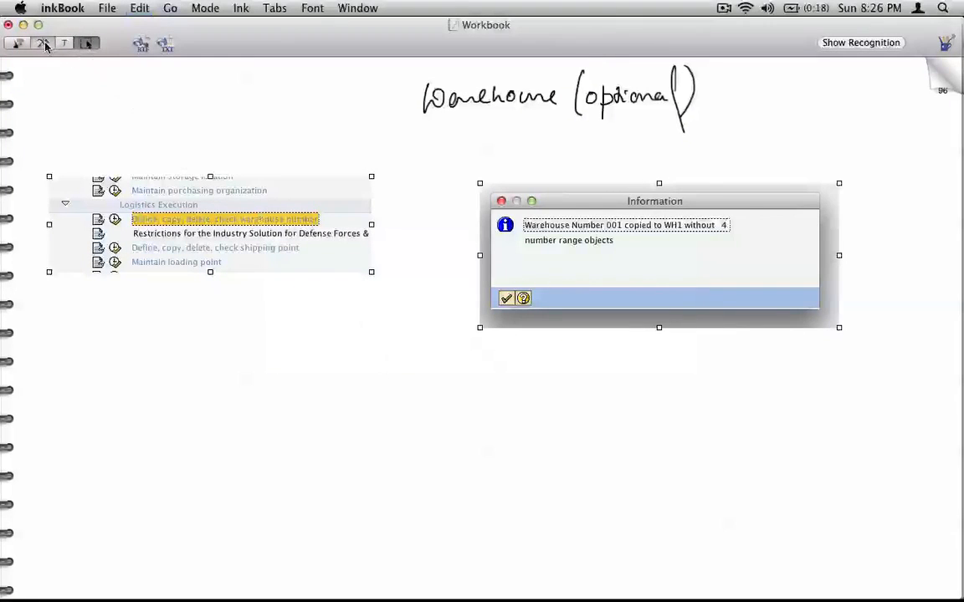
click(44, 42)
drag(586, 209, 601, 273)
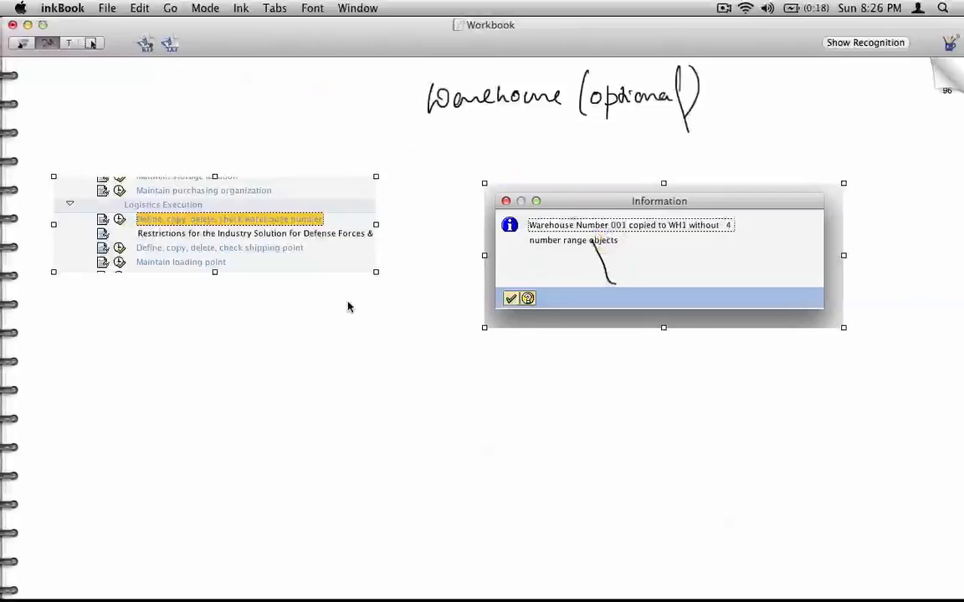
key(super+z)
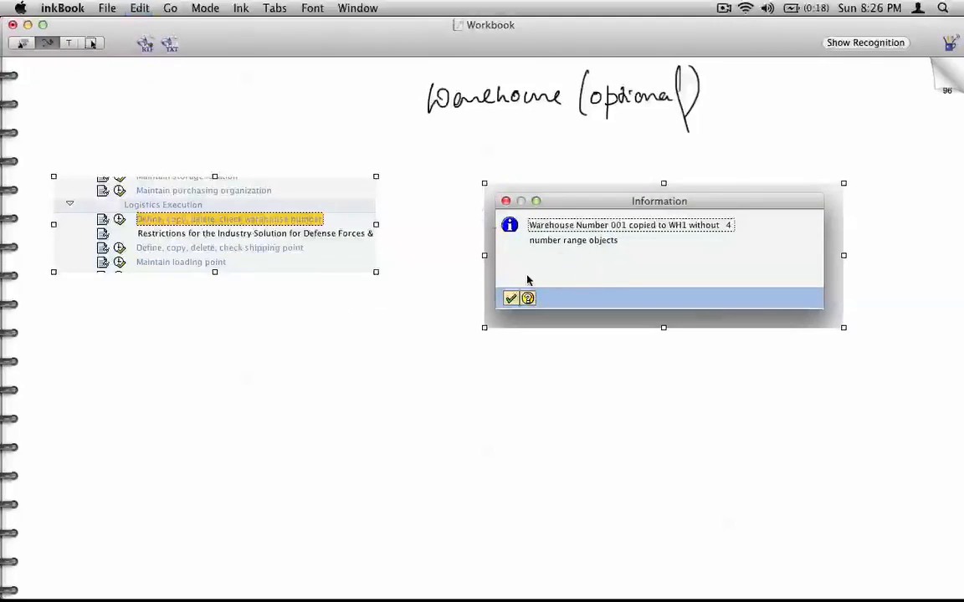
Step: Move the pasted Information capture slightly up and left, and draw a connecting line to it from the Logistics Execution capture
key(super+4)
mouse_move(586, 269)
mouse_down()
mouse_move(576, 261)
mouse_move(582, 273)
mouse_up()
click(597, 380)
drag(645, 283, 627, 251)
click(630, 338)
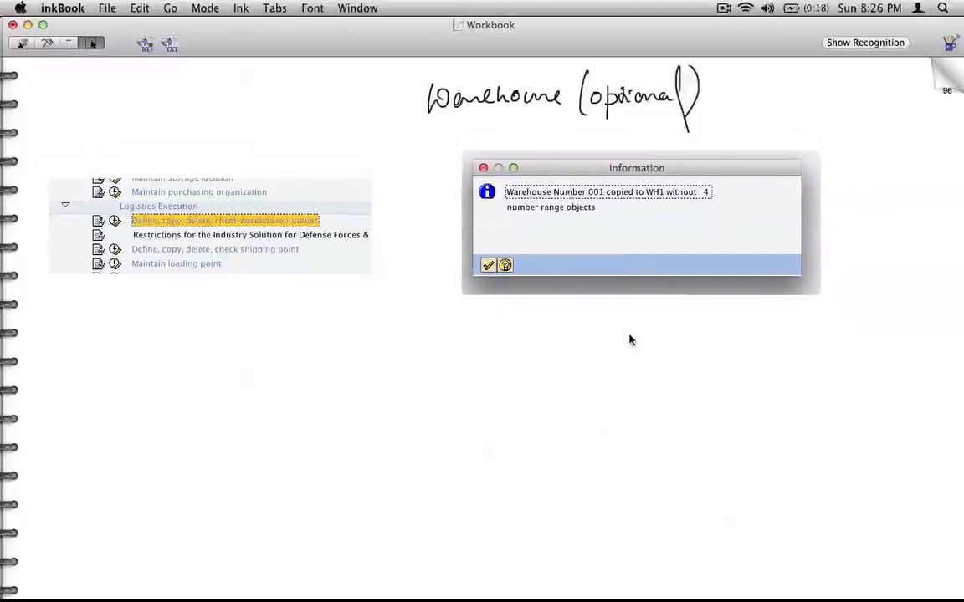
click(48, 43)
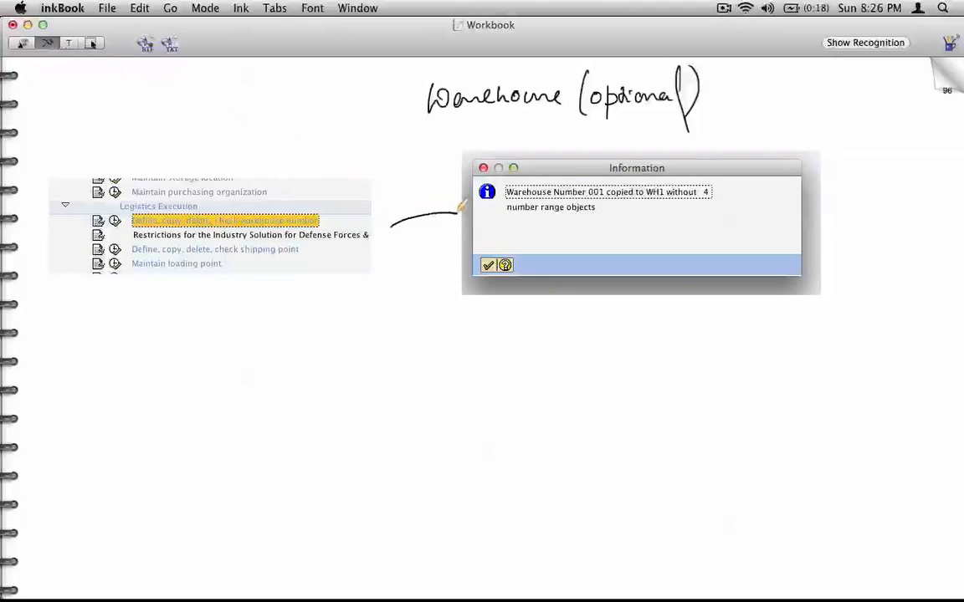
drag(390, 226, 460, 221)
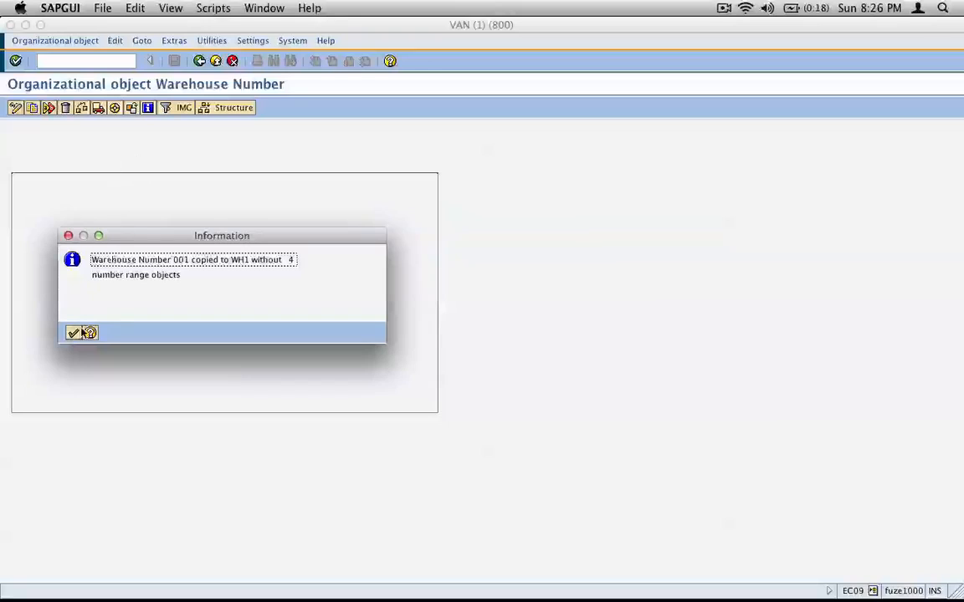
Step: Back in SAP, acknowledge the warehouse copy message and return to the Display IMG structure
click(75, 333)
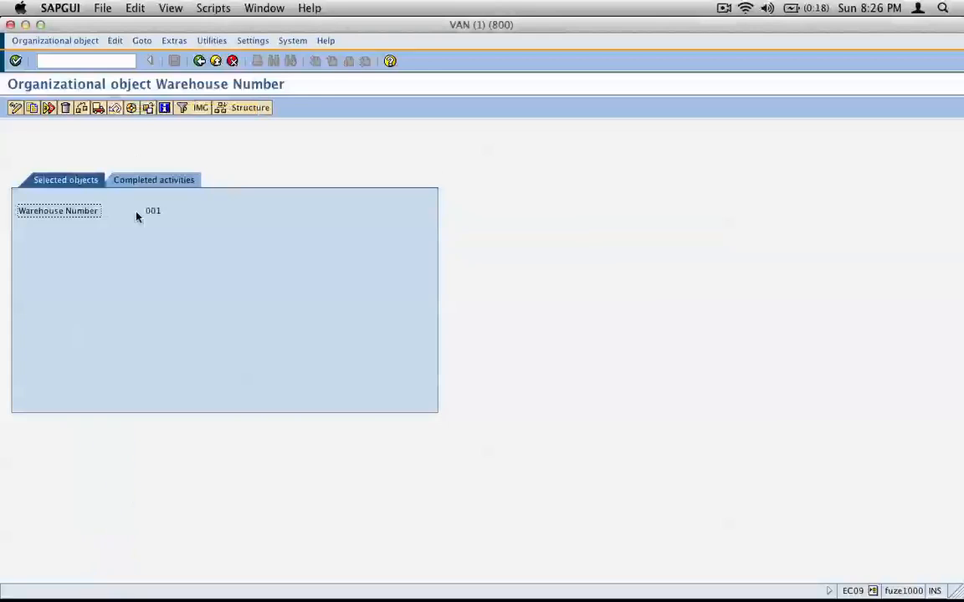
click(199, 60)
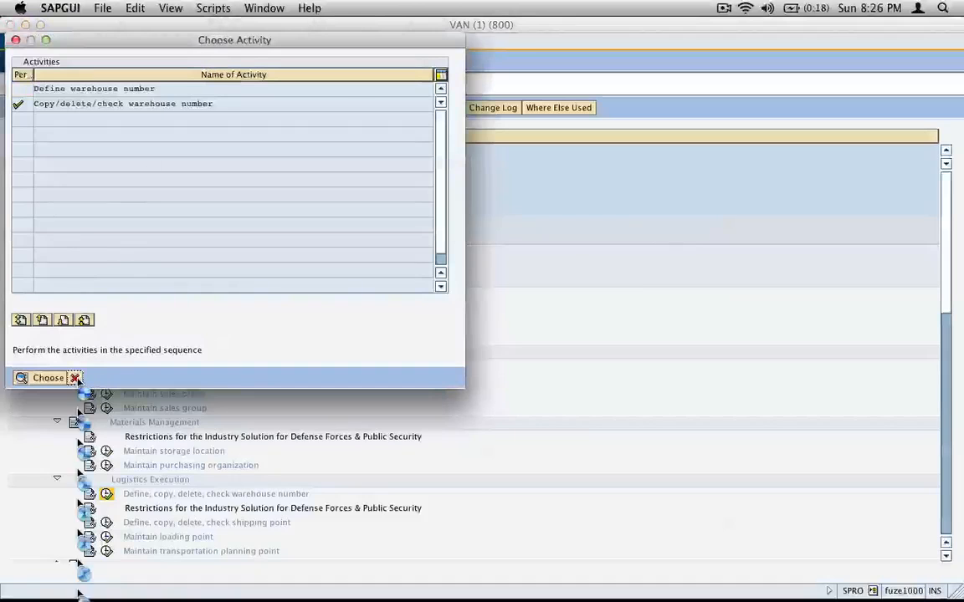
click(74, 377)
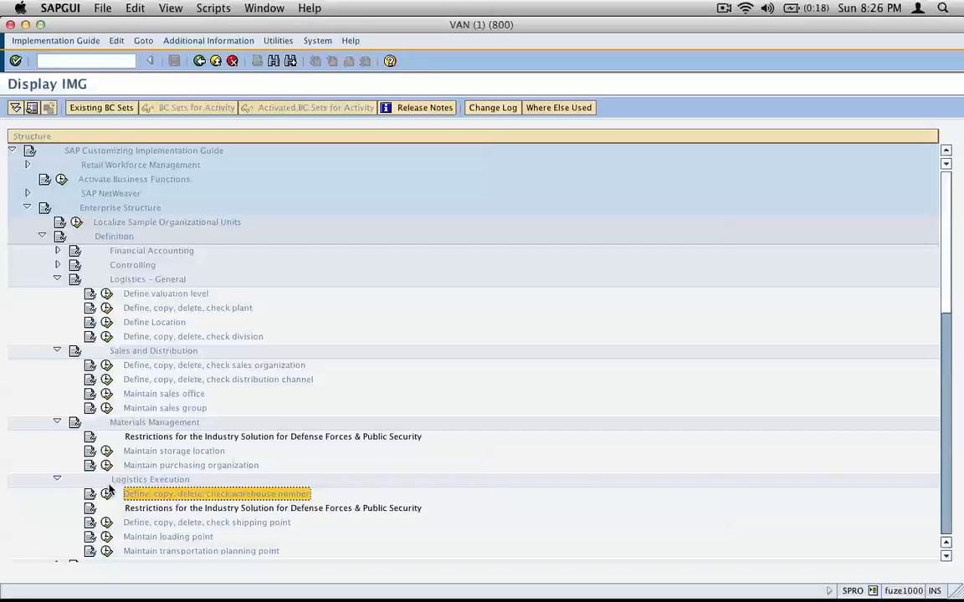
Step: Open the Copy, delete, check shipping point activity under Logistics Execution
click(235, 524)
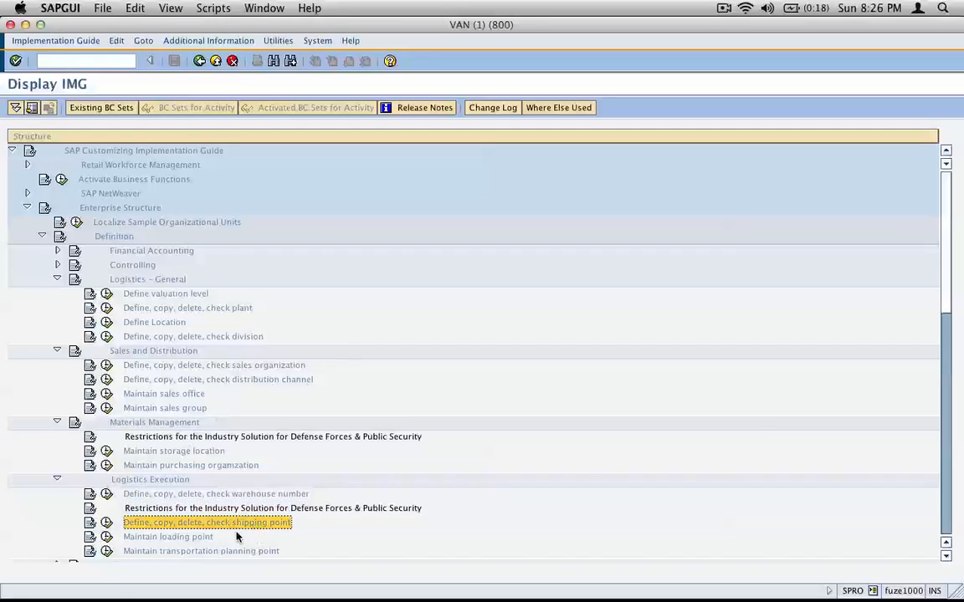
click(106, 522)
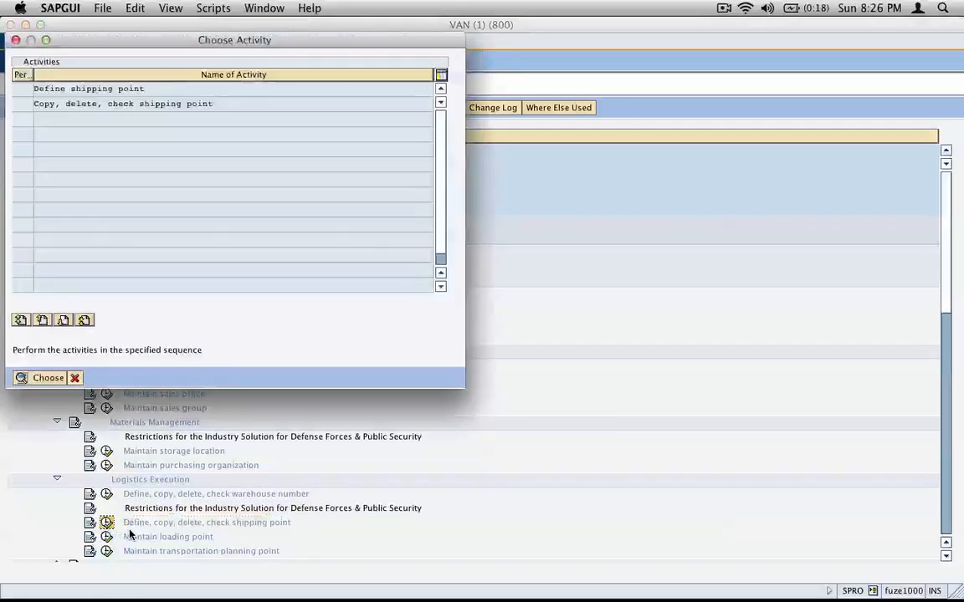
click(122, 103)
click(46, 378)
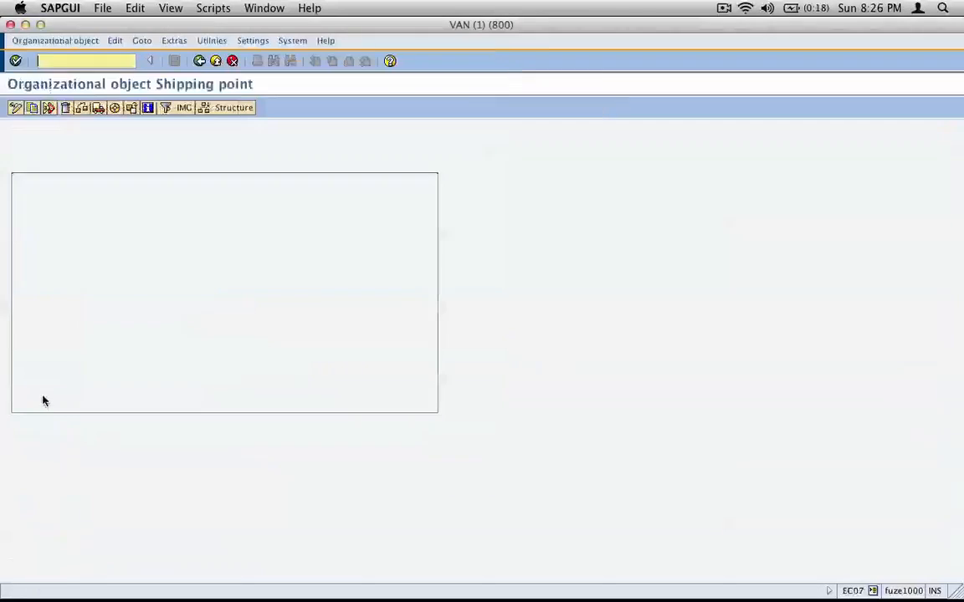
Step: Copy shipping point 0001 to the new shipping point SENS and accept the number range and address transport notice
click(32, 107)
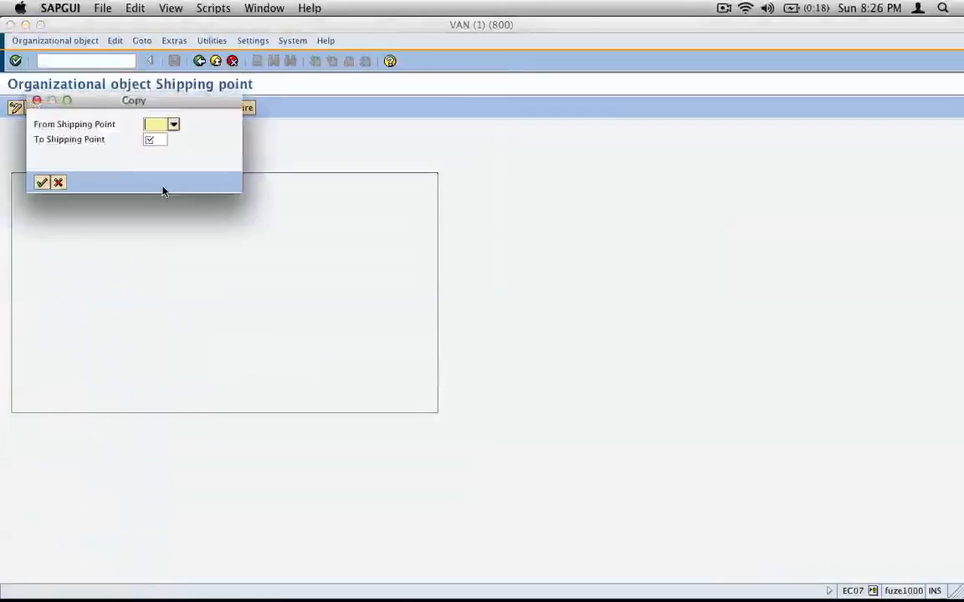
text(000)
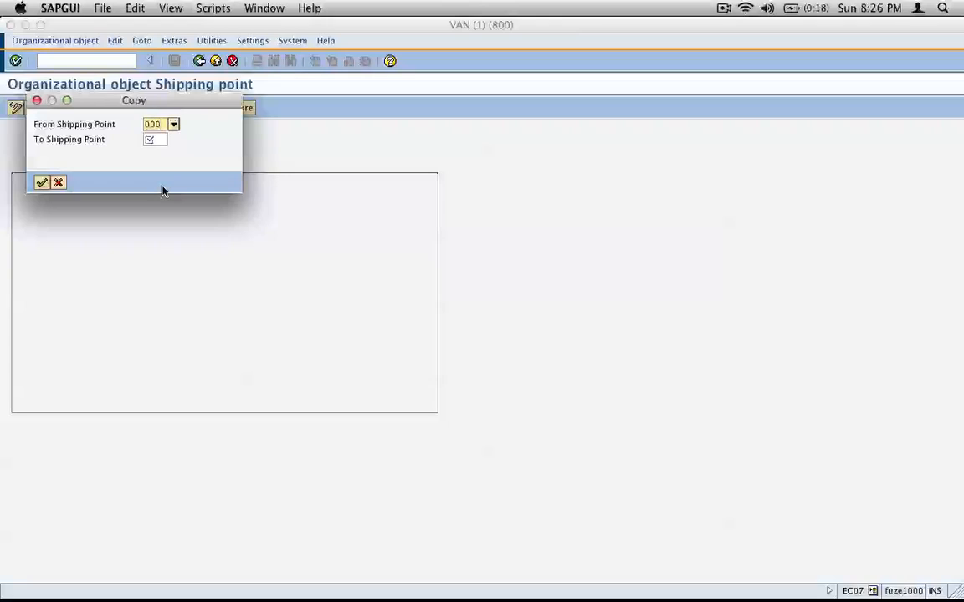
text(1)
key(Tab)
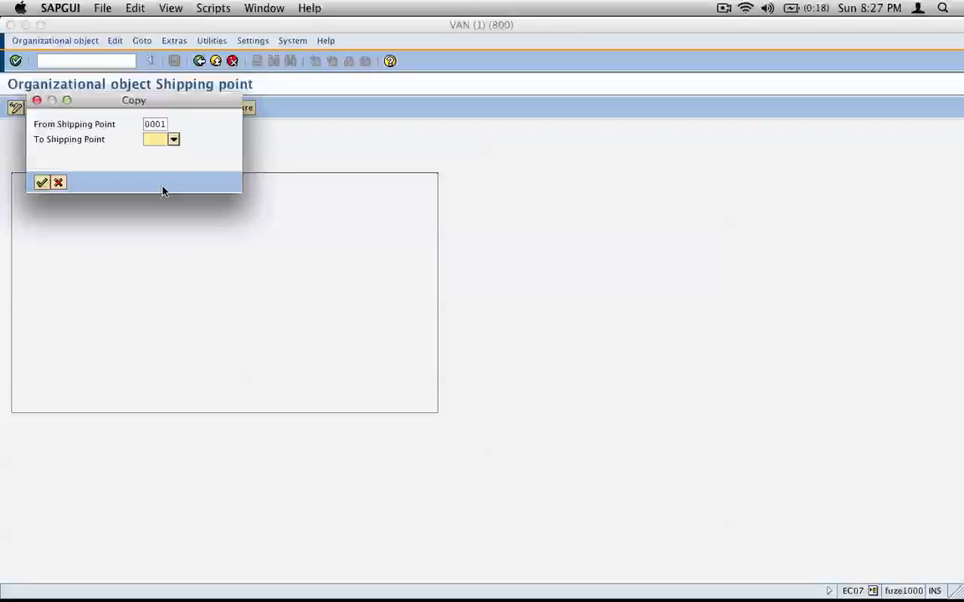
text(sens)
key(Return)
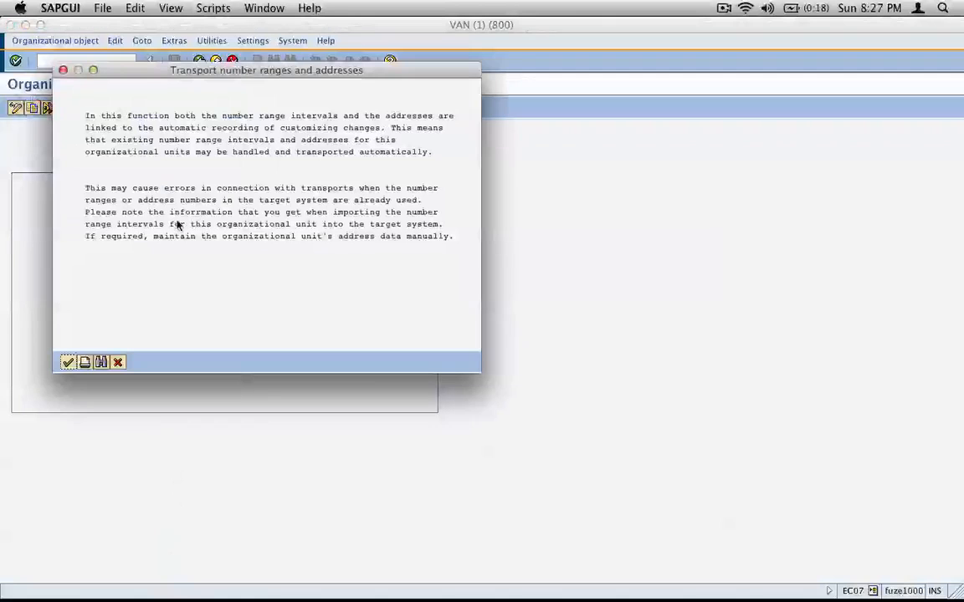
click(68, 362)
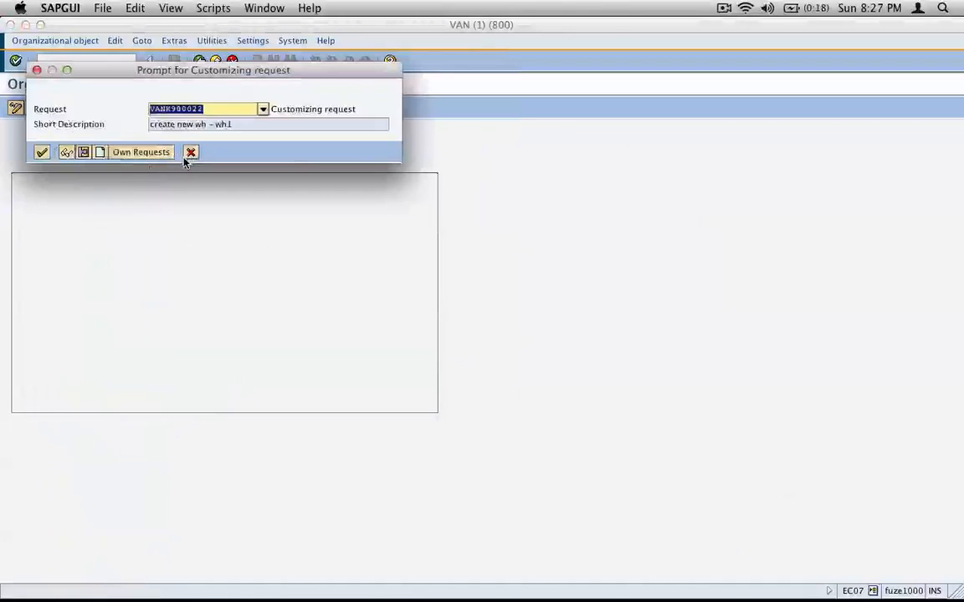
Step: Create a new customizing request described as "create shipping point sens" and confirm it for the shipping point copy
click(100, 152)
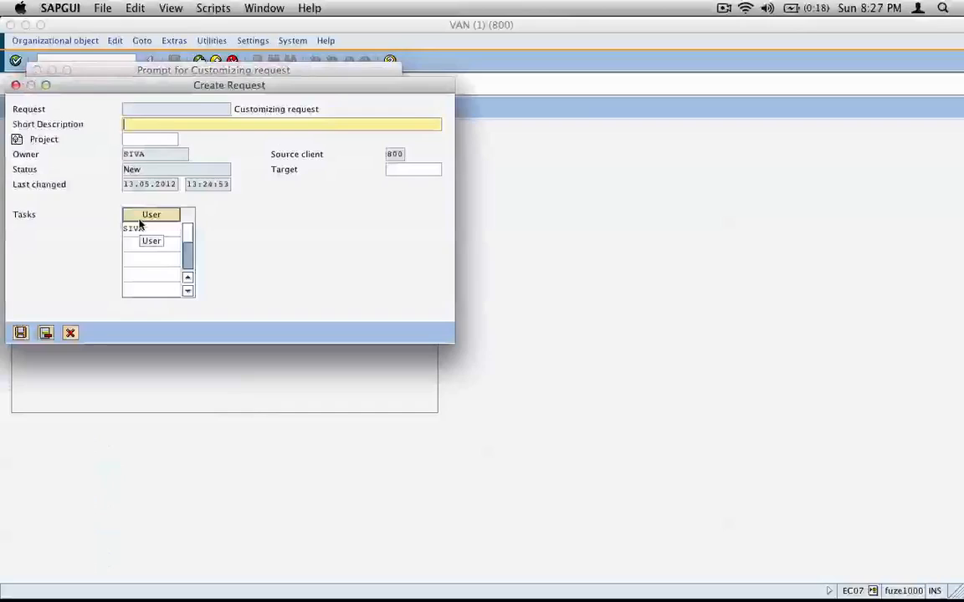
text(create s)
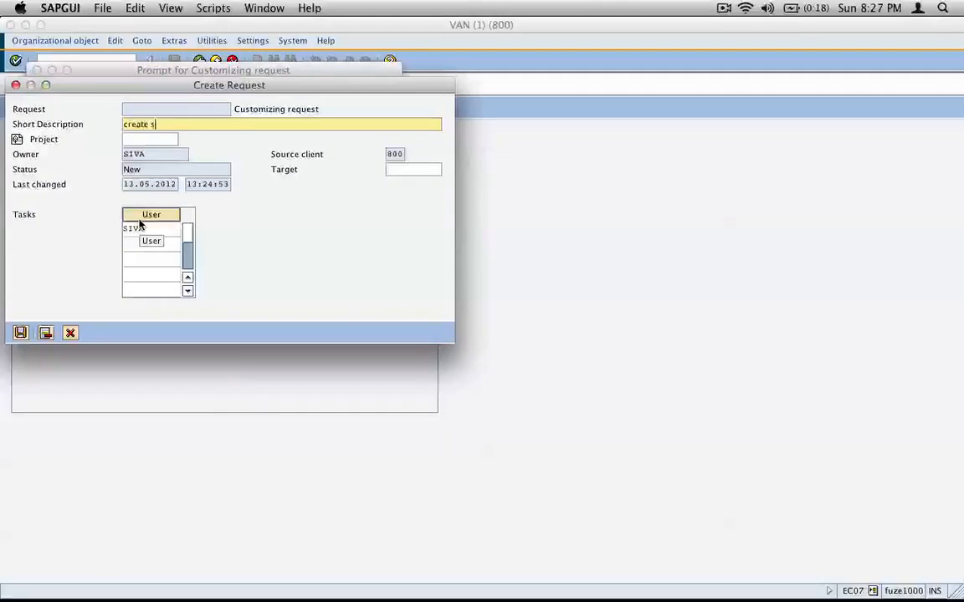
text(hipping p)
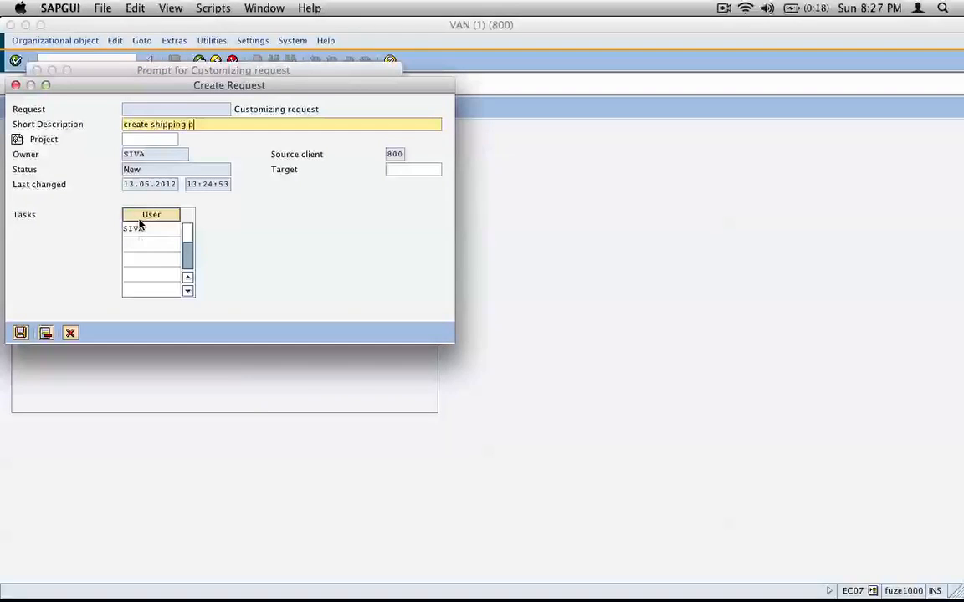
text(oint sens)
key(Return)
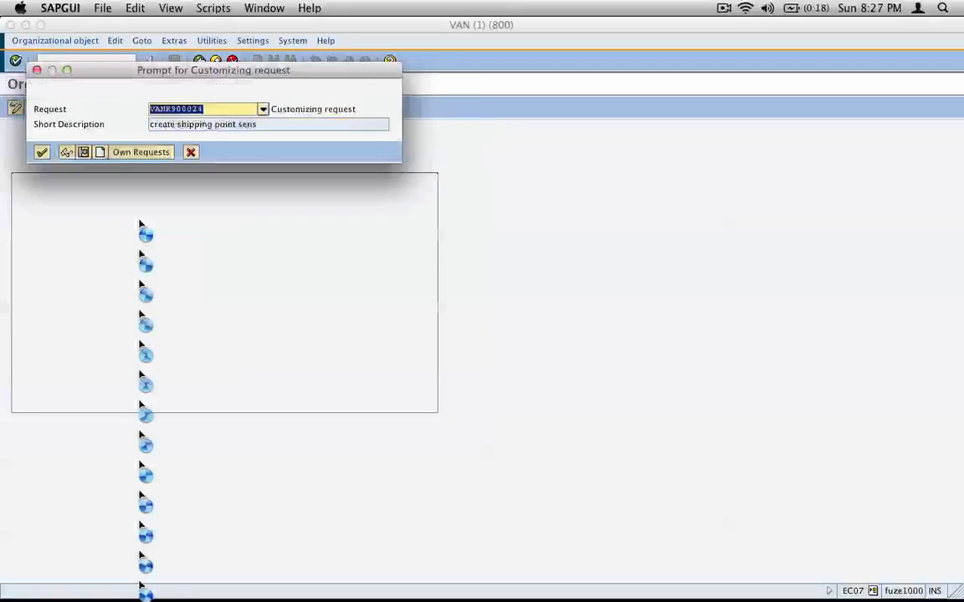
click(38, 154)
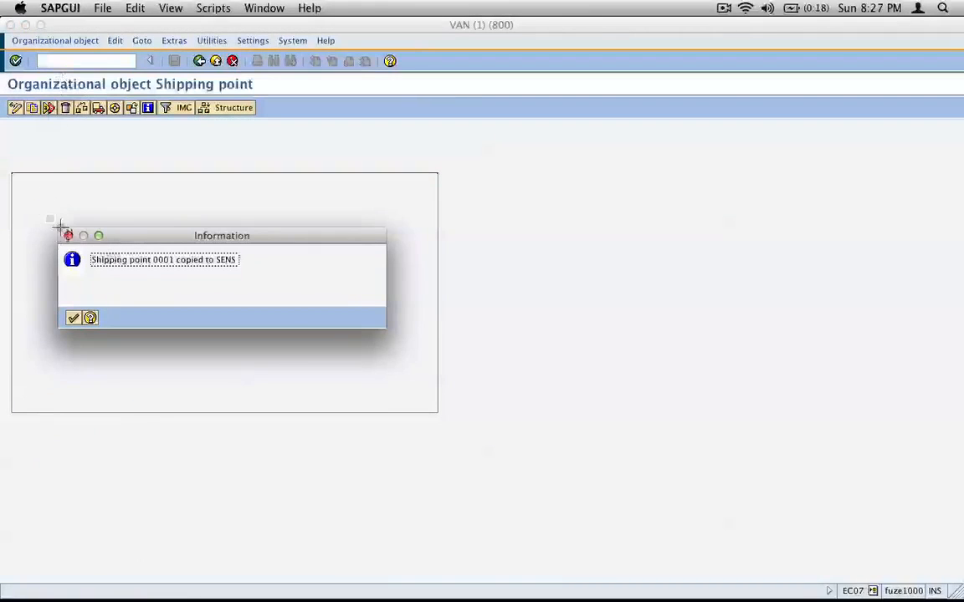
Step: In inkBook, paste the shipping point message capture below the warehouse message and draw an arrow to it from the check shipping point entry
key(super+Tab)
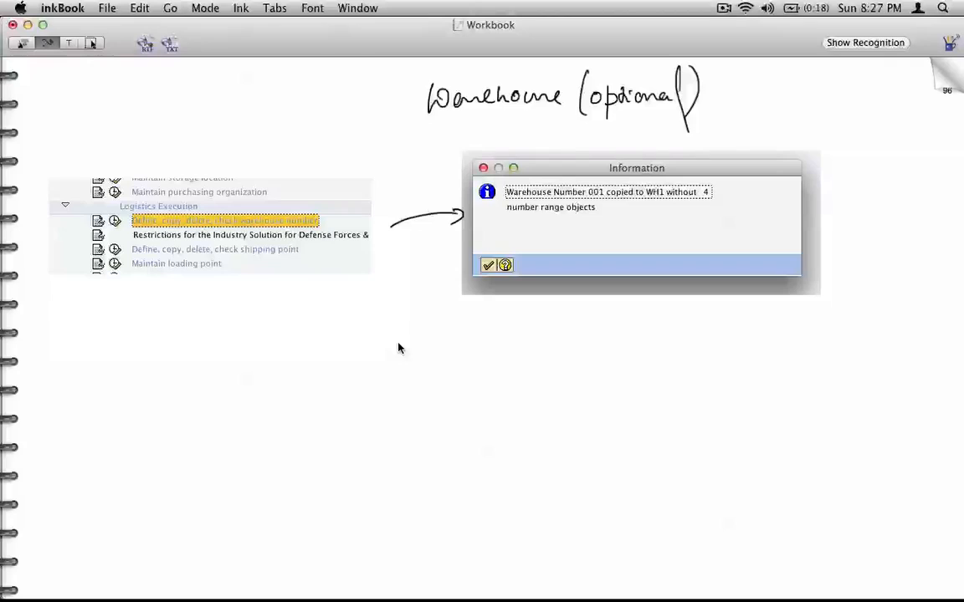
key(super+space)
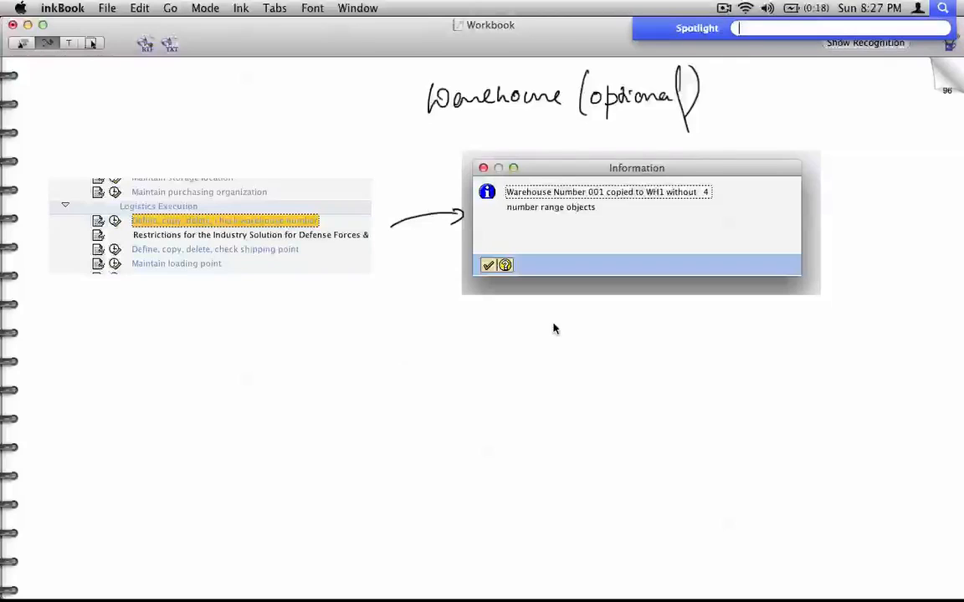
key(Escape)
key(super+v)
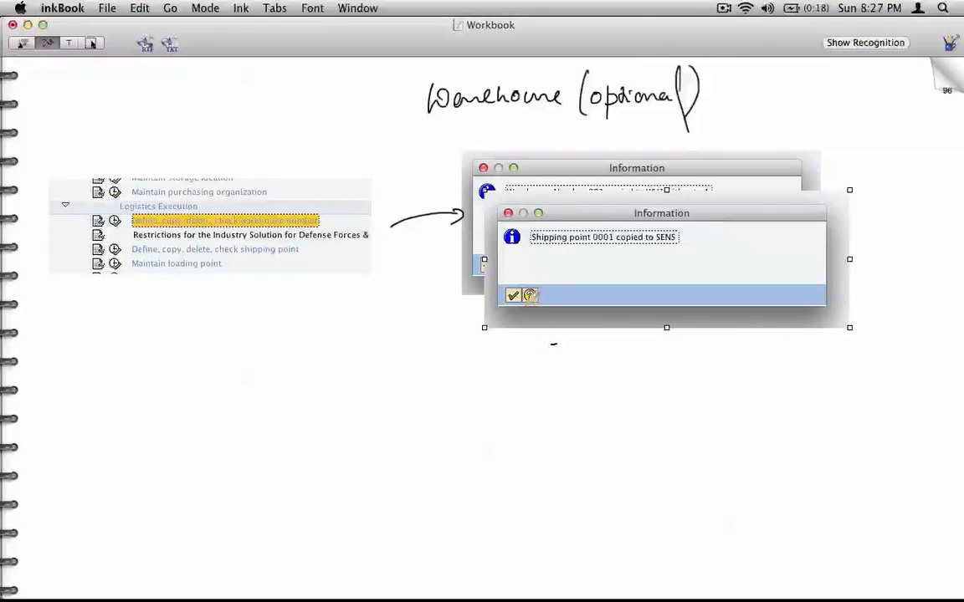
drag(557, 288, 538, 430)
click(48, 42)
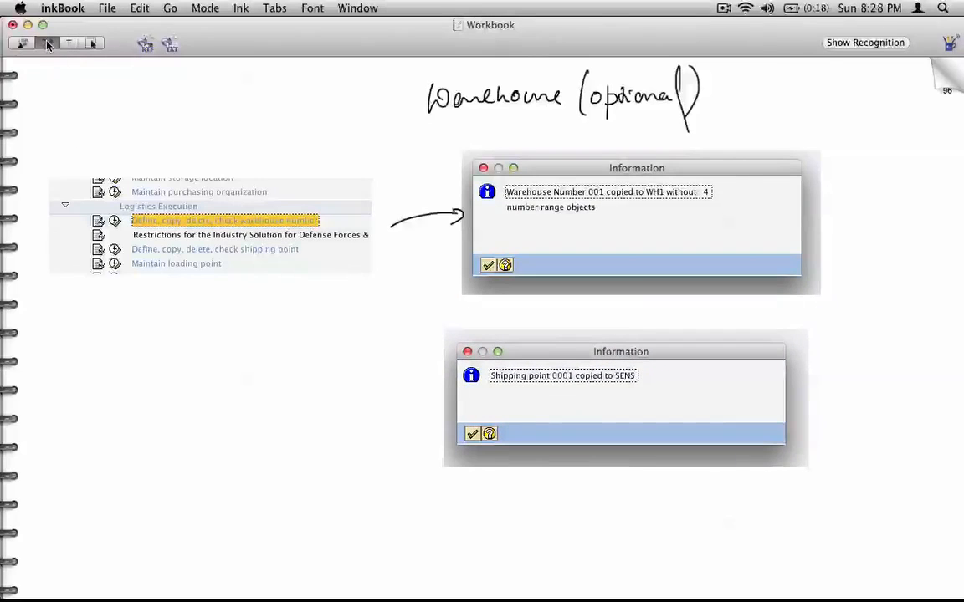
mouse_move(308, 253)
mouse_down()
mouse_move(451, 395)
mouse_move(439, 410)
mouse_up()
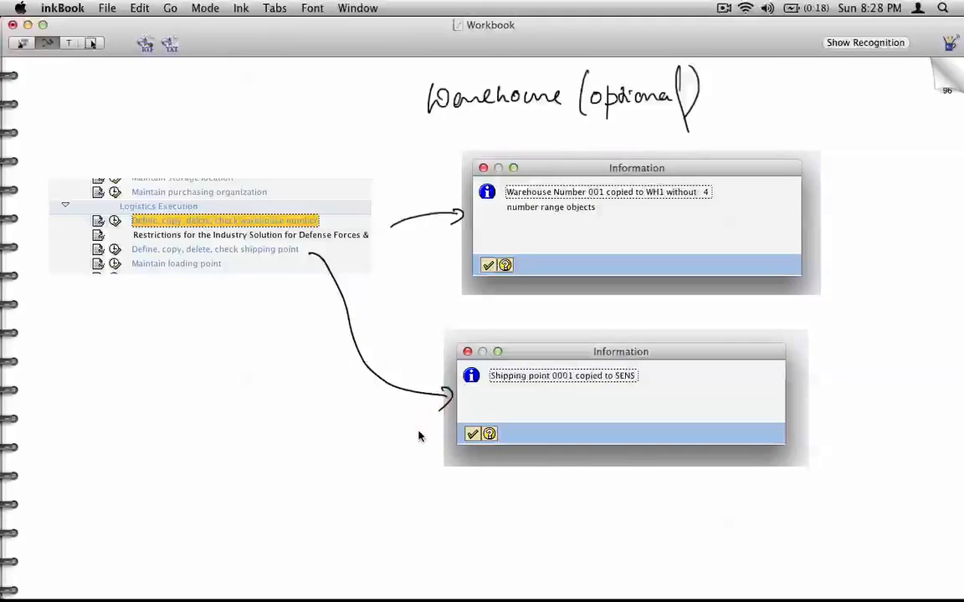
Step: Back in SAP, acknowledge the shipping point copy message and leave its activity selection for the Display IMG structure
key(super+Tab)
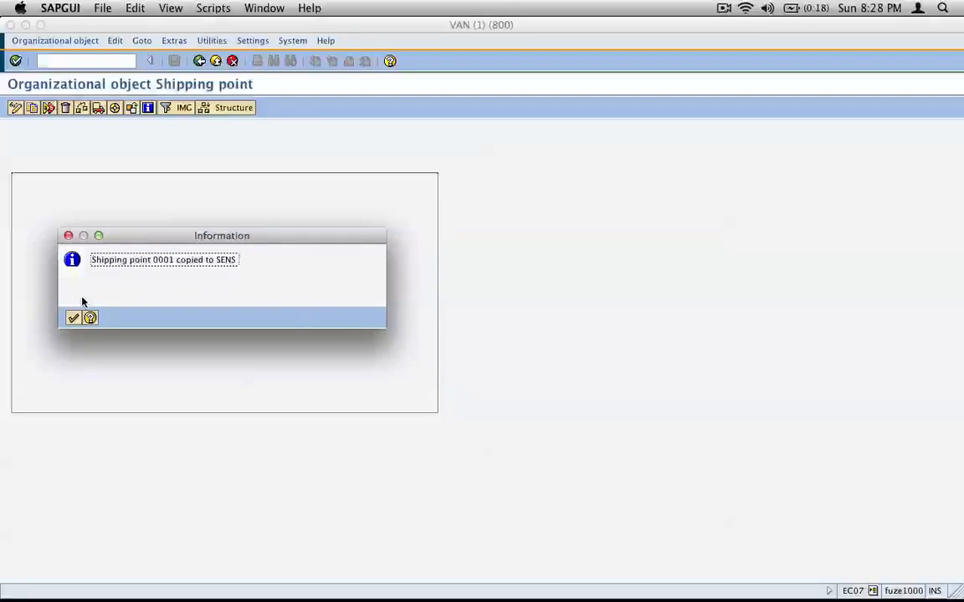
click(74, 318)
key(F3)
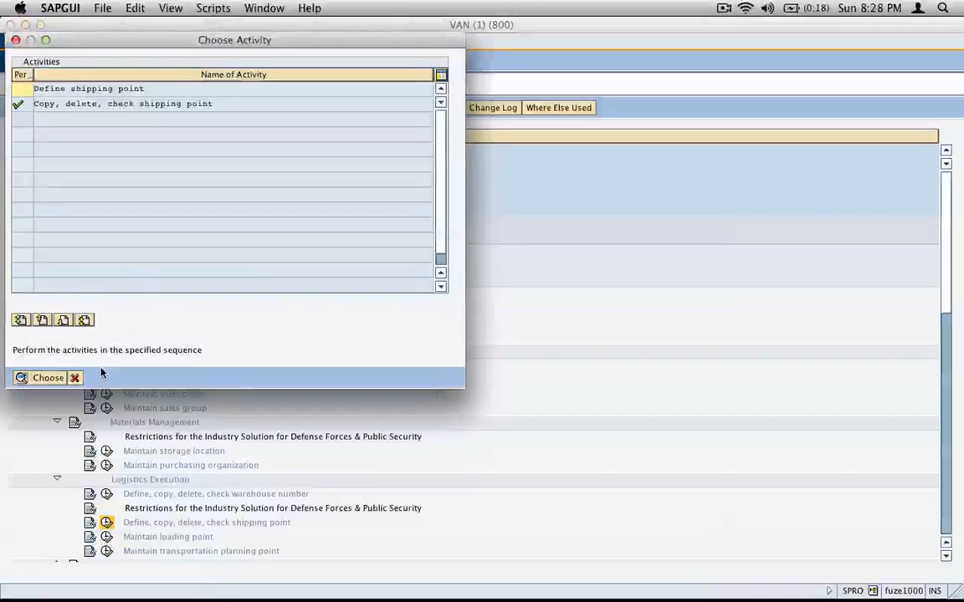
click(74, 377)
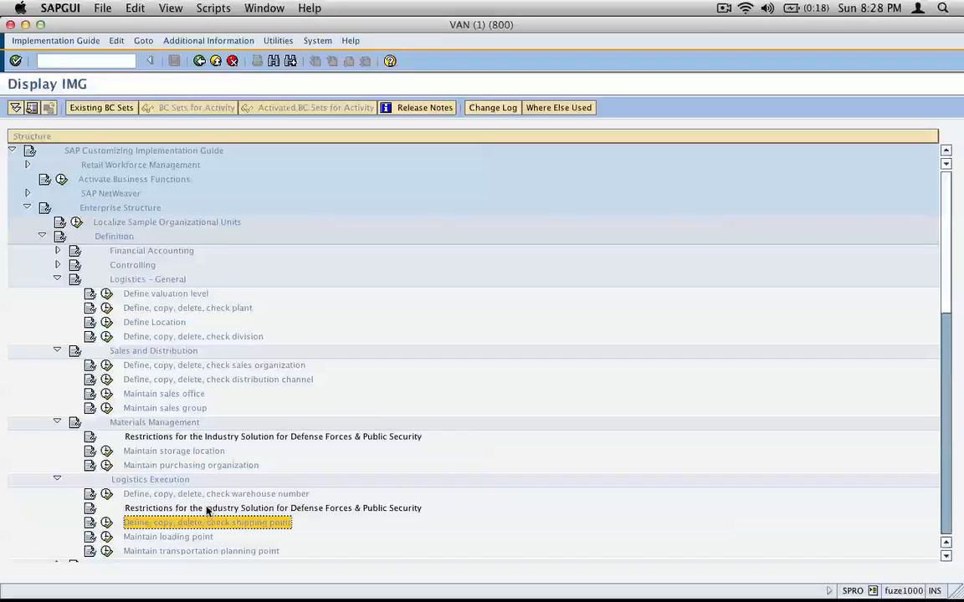
Step: Collapse the Definition node under Enterprise Structure and expand the Assignment node
click(109, 237)
click(43, 236)
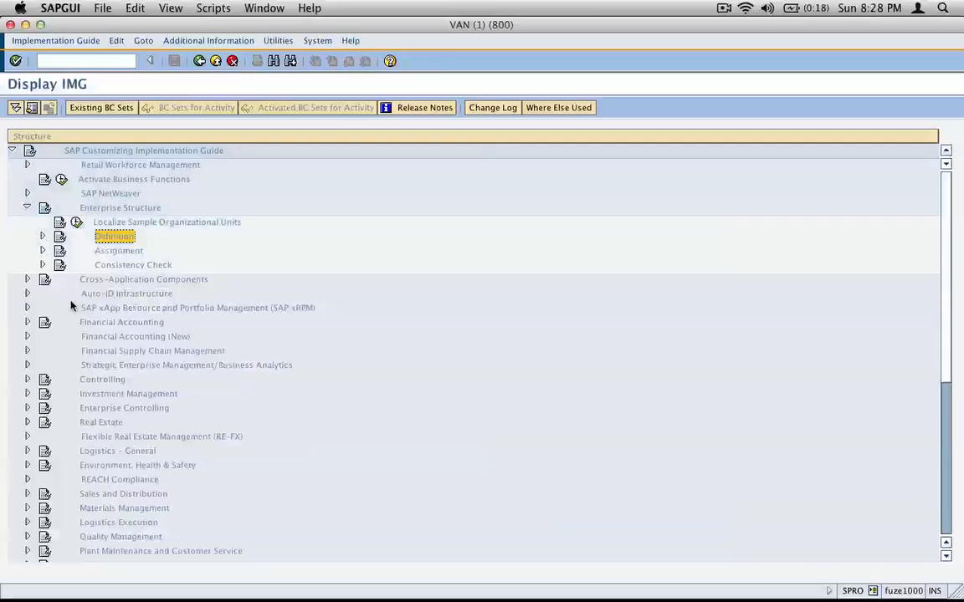
click(43, 251)
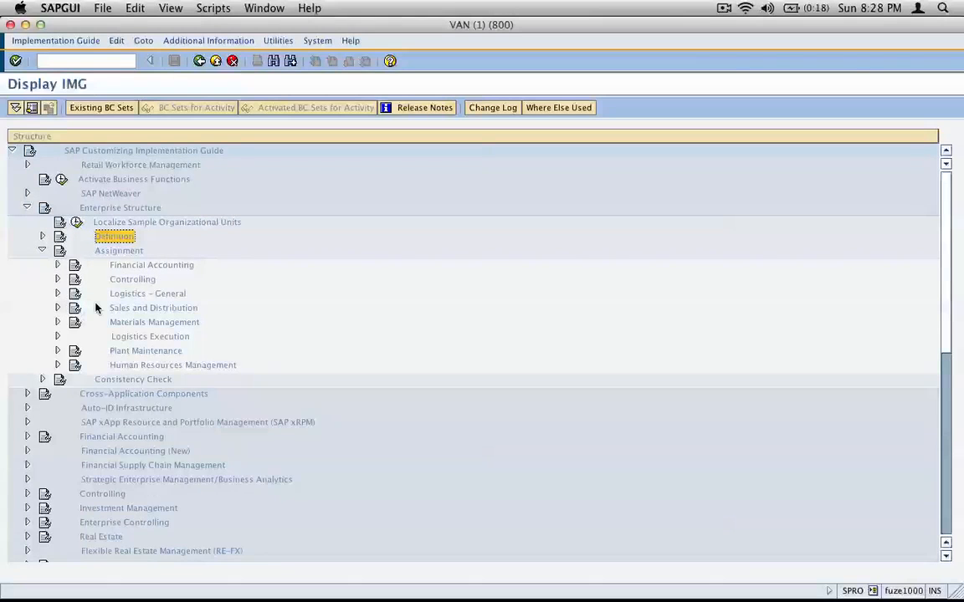
Step: Switch to inkBook and page back to the Scenario diagram to examine the organizational structure
key(super+Tab)
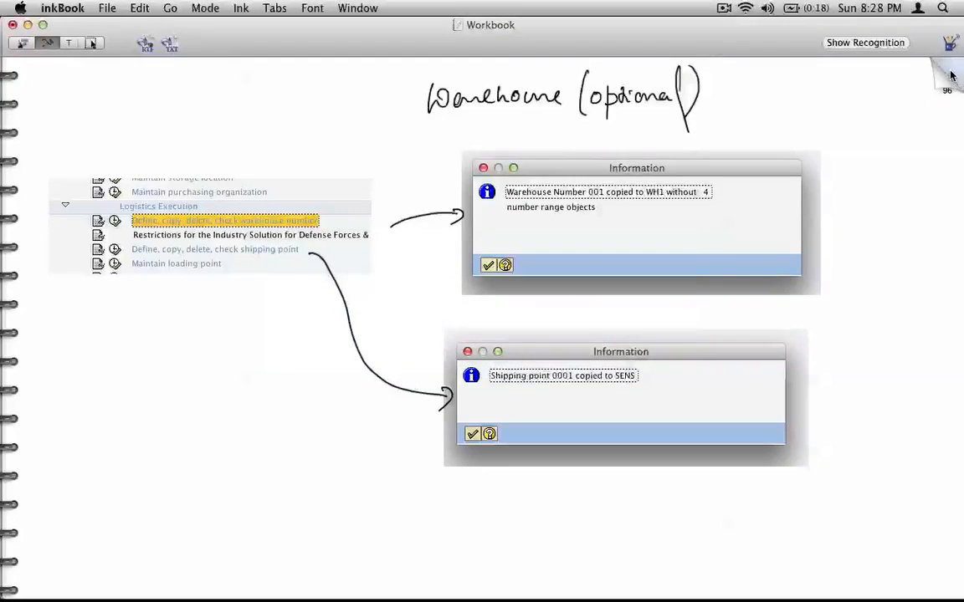
click(952, 74)
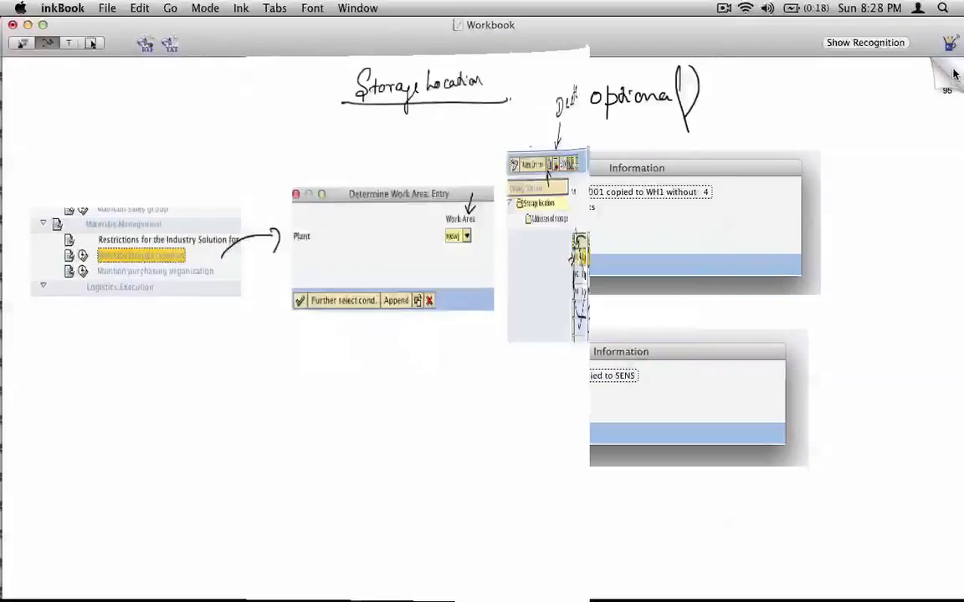
click(953, 74)
click(955, 74)
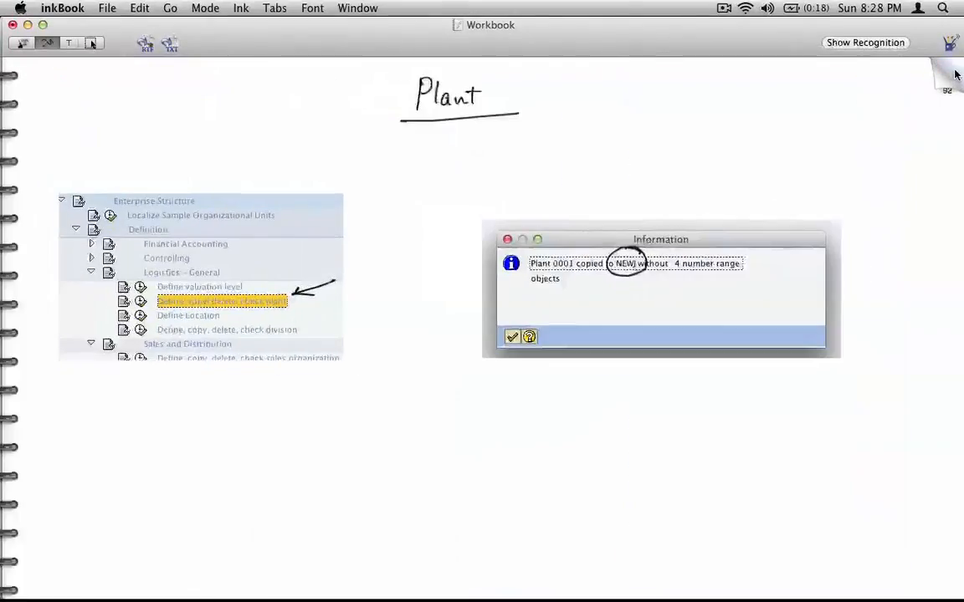
click(955, 73)
click(954, 74)
click(958, 74)
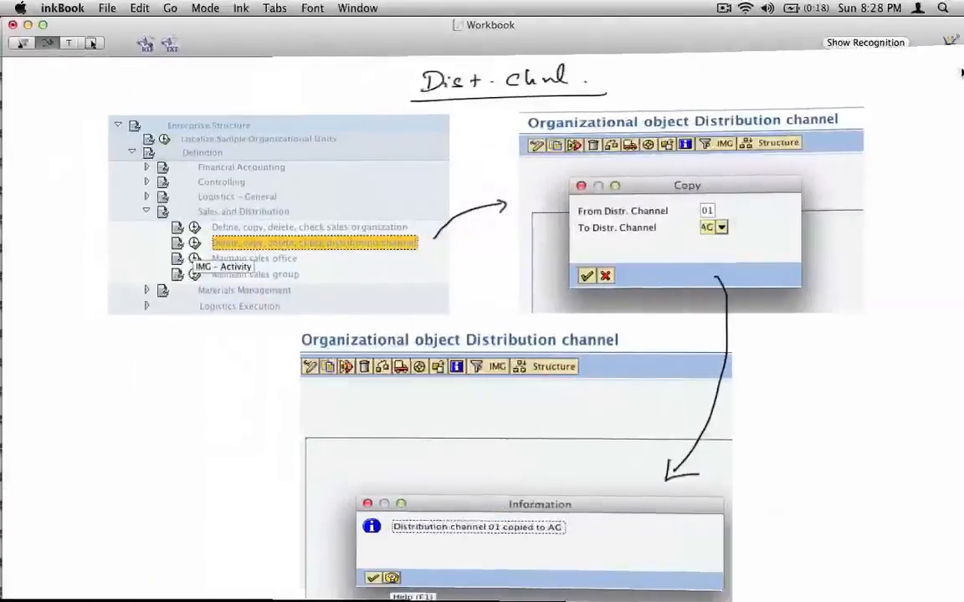
click(958, 74)
click(959, 74)
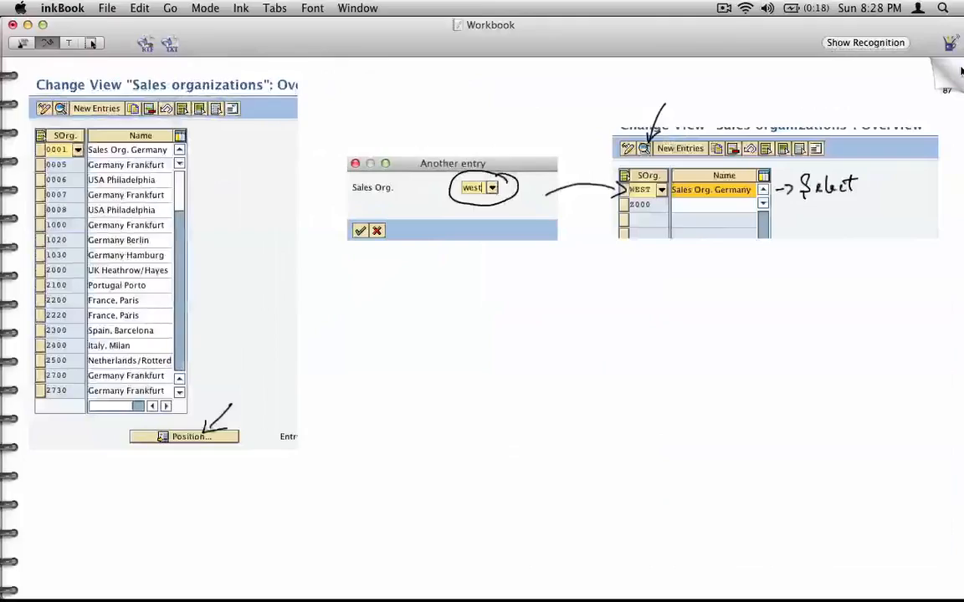
click(959, 74)
click(959, 73)
click(959, 74)
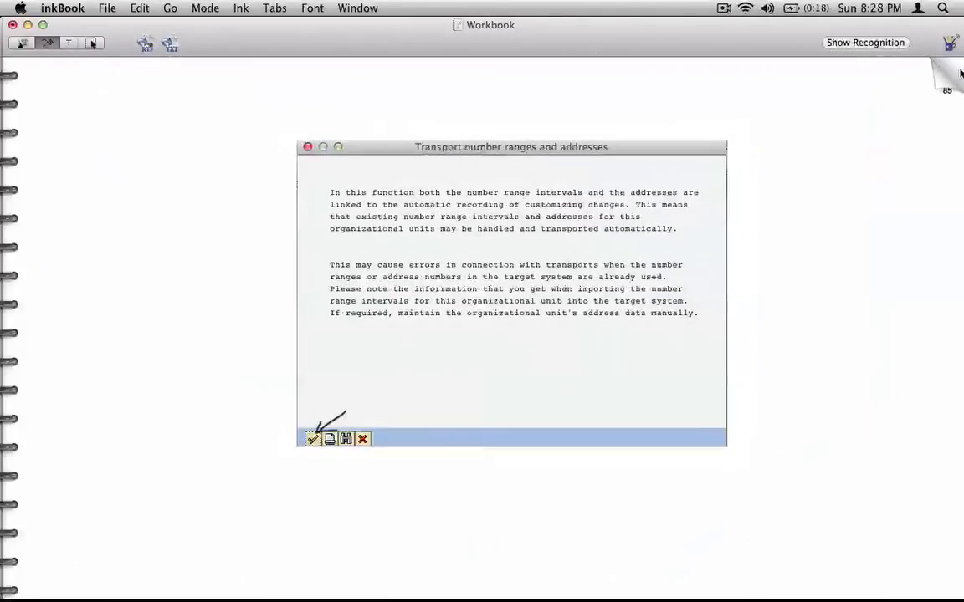
click(959, 74)
click(956, 74)
click(953, 75)
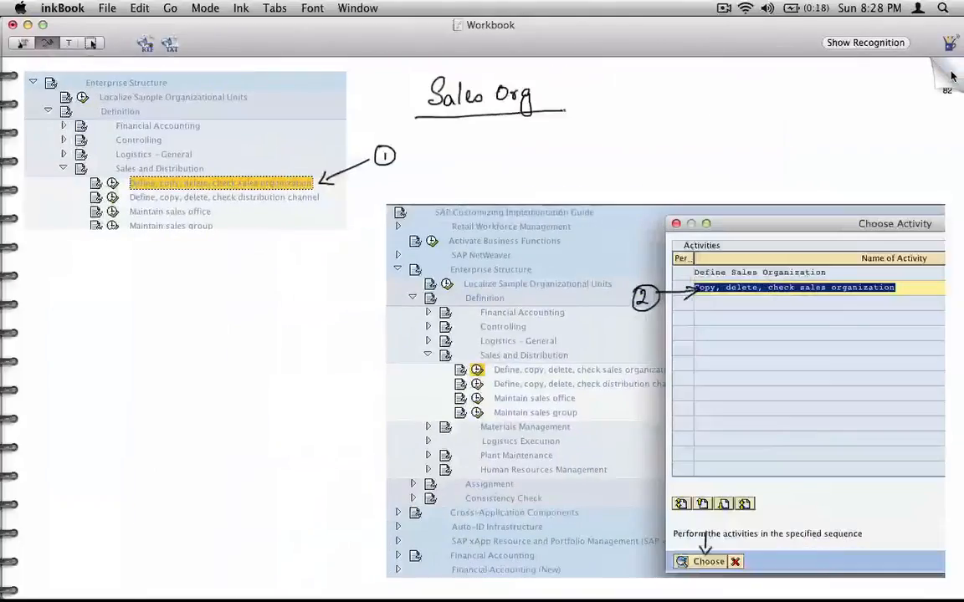
click(954, 76)
click(958, 77)
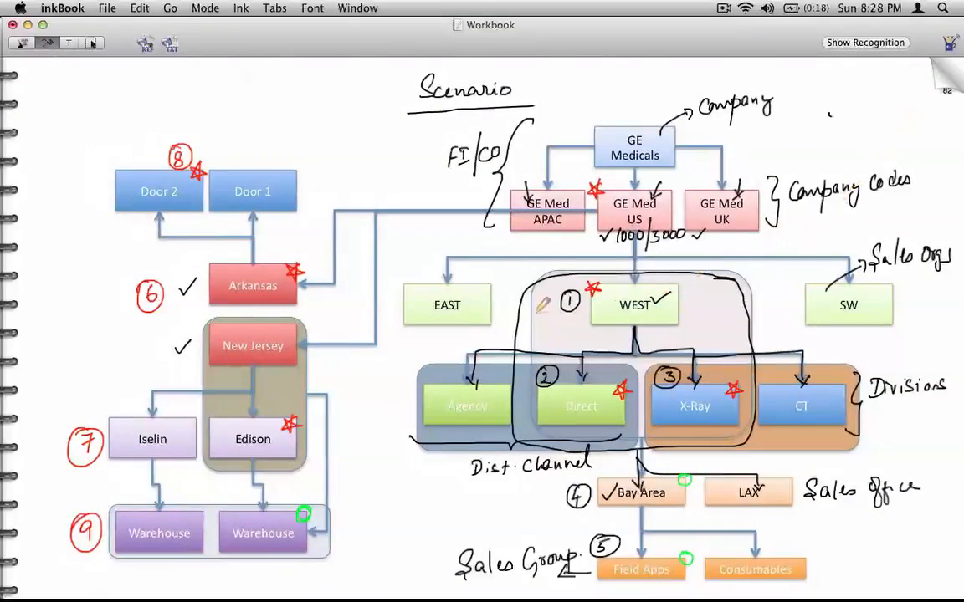
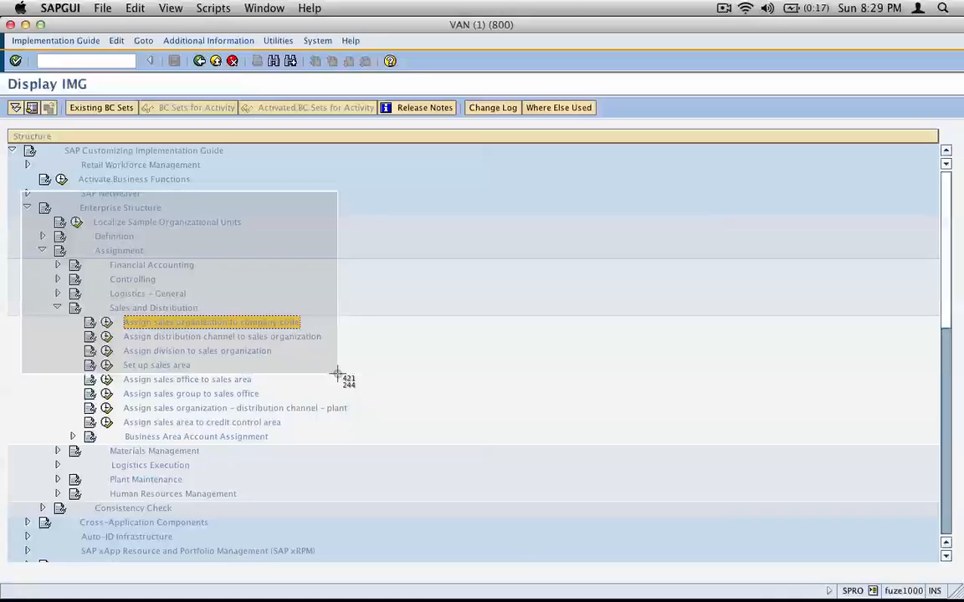
Step: Capture the Sales and Distribution assignment tree, paste it into inkBook's Assignment page, and place it below and left of the heading
drag(337, 374, 380, 422)
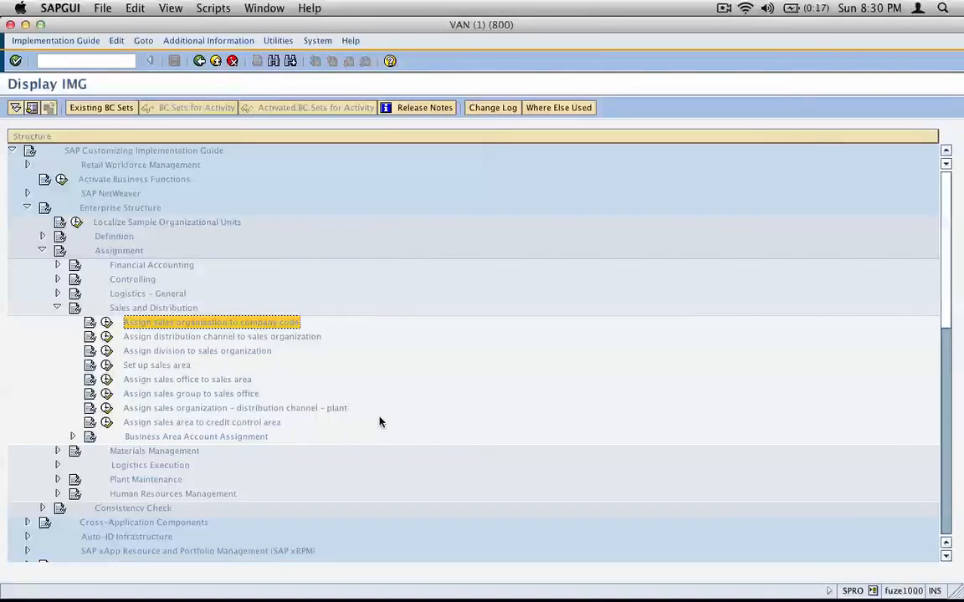
key(super+Tab)
key(super+v)
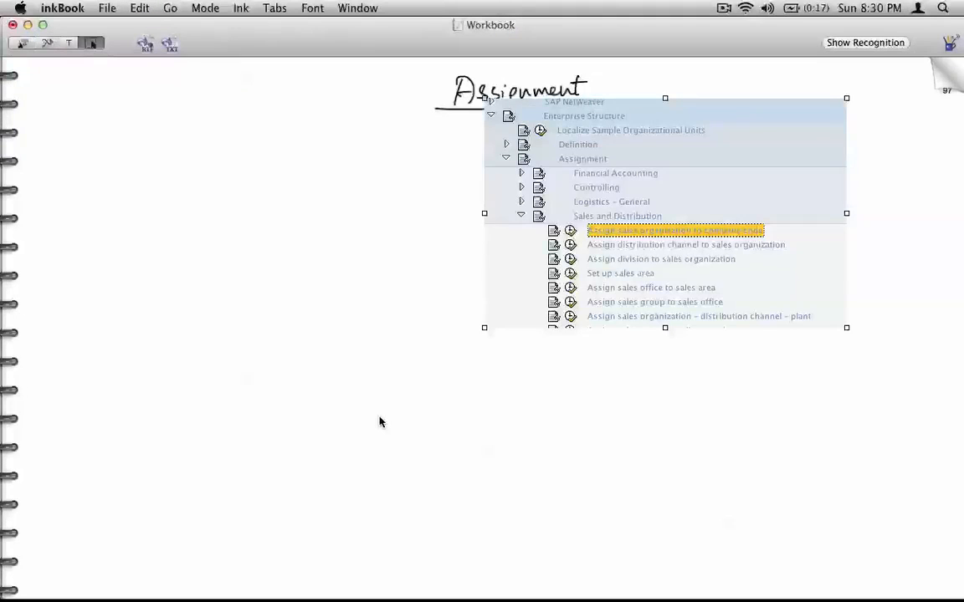
drag(525, 172, 66, 224)
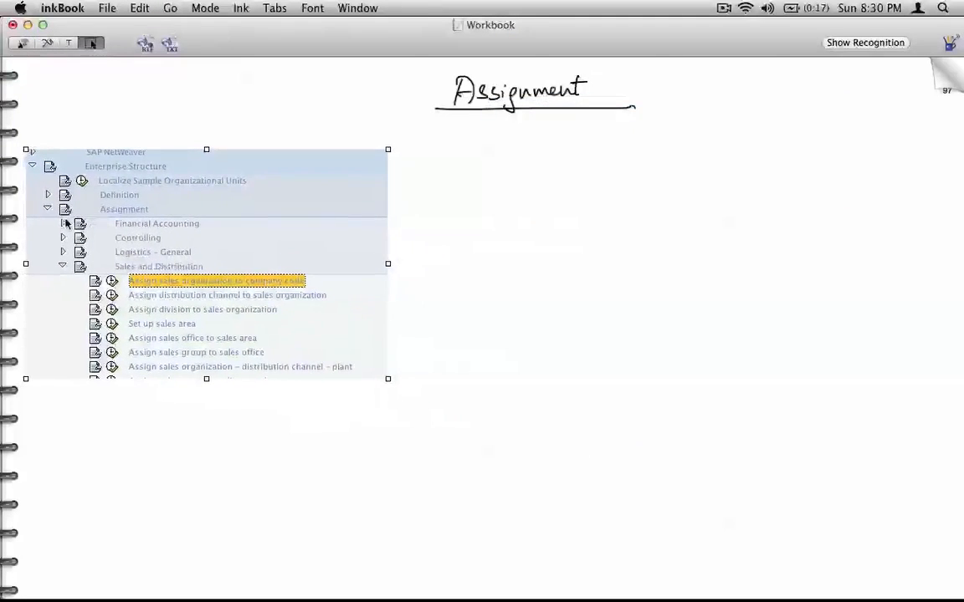
Step: Back in SAP, position the sales organization to company code assignment list on sales organization WEST
key(super+Tab)
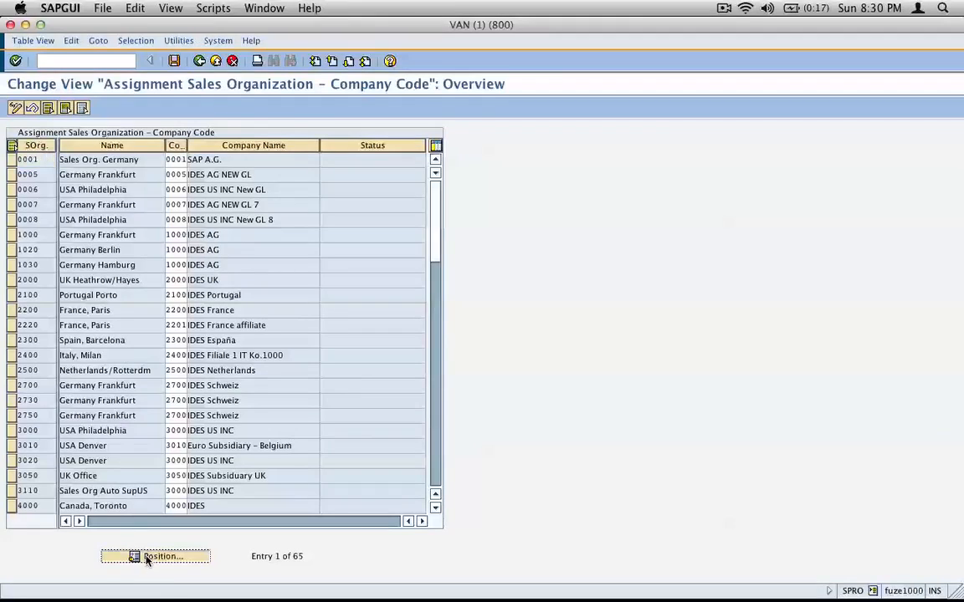
click(151, 556)
text(west)
key(Return)
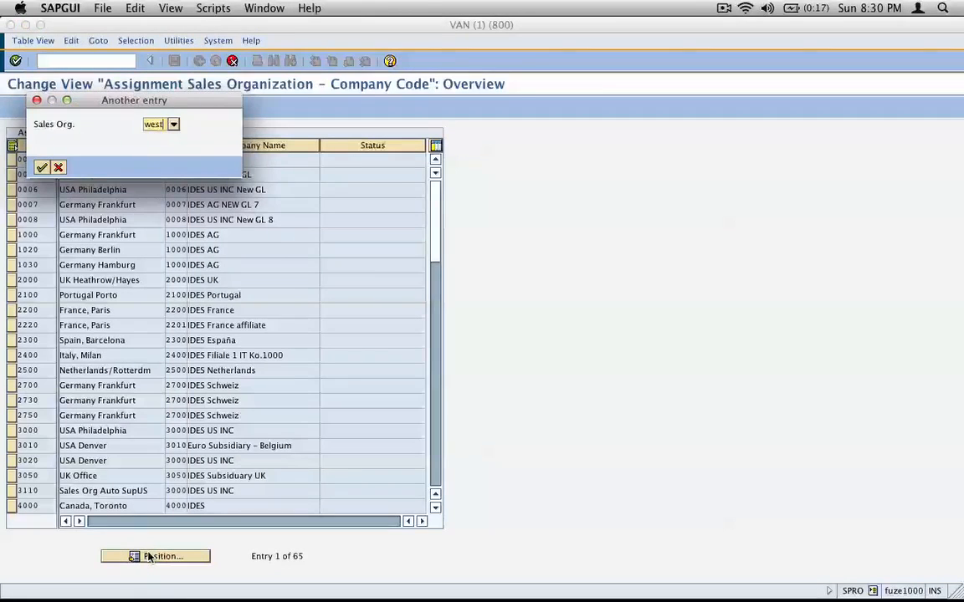
key(Return)
Step: Widen the company code column and assign company code 1000 to sales organization WEST
drag(187, 147, 166, 159)
text(1)
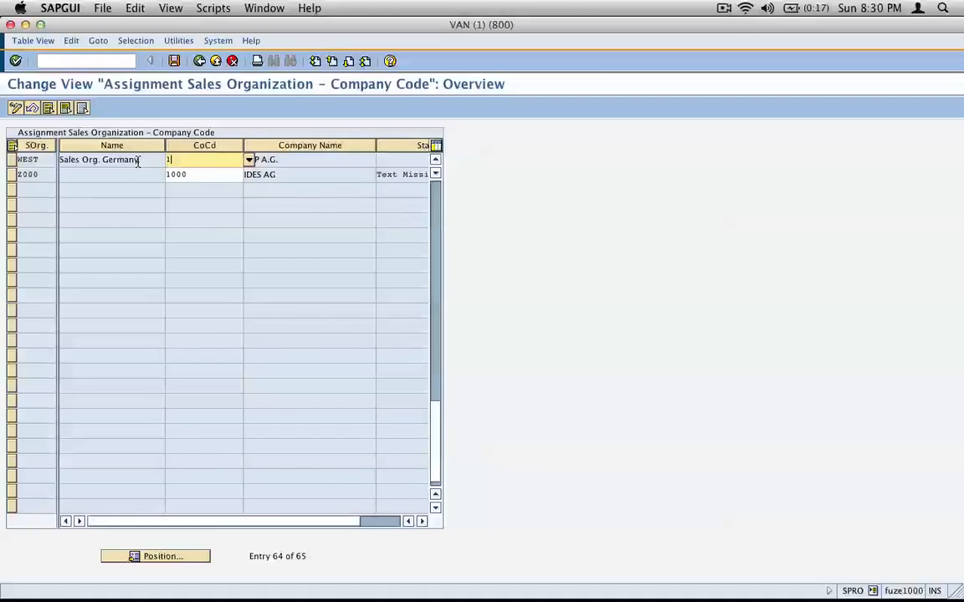
text(000)
key(Return)
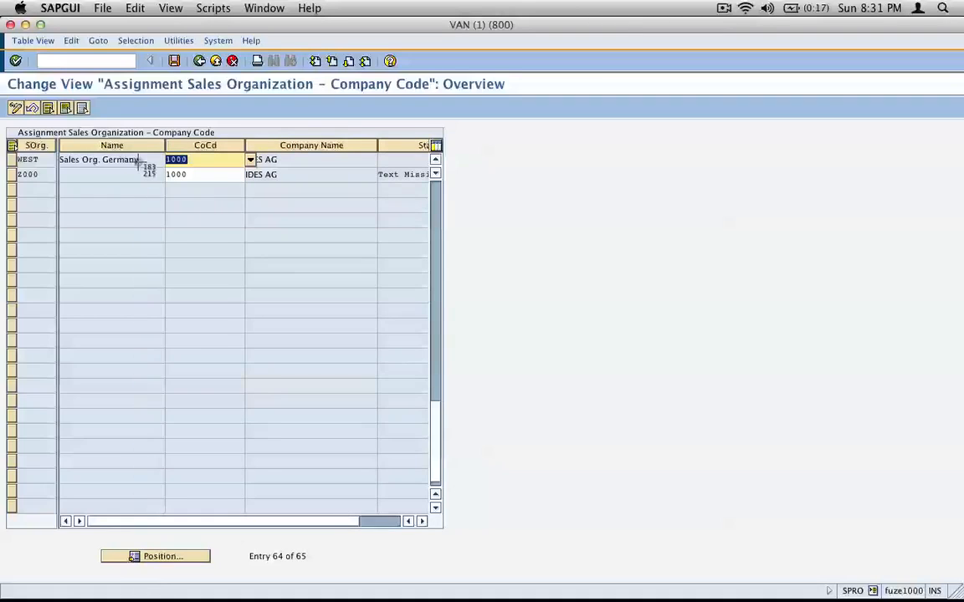
Step: Capture the WEST company code assignment, paste it into inkBook's Assignment page, and move it to the page's lower-right area
drag(8, 80, 335, 257)
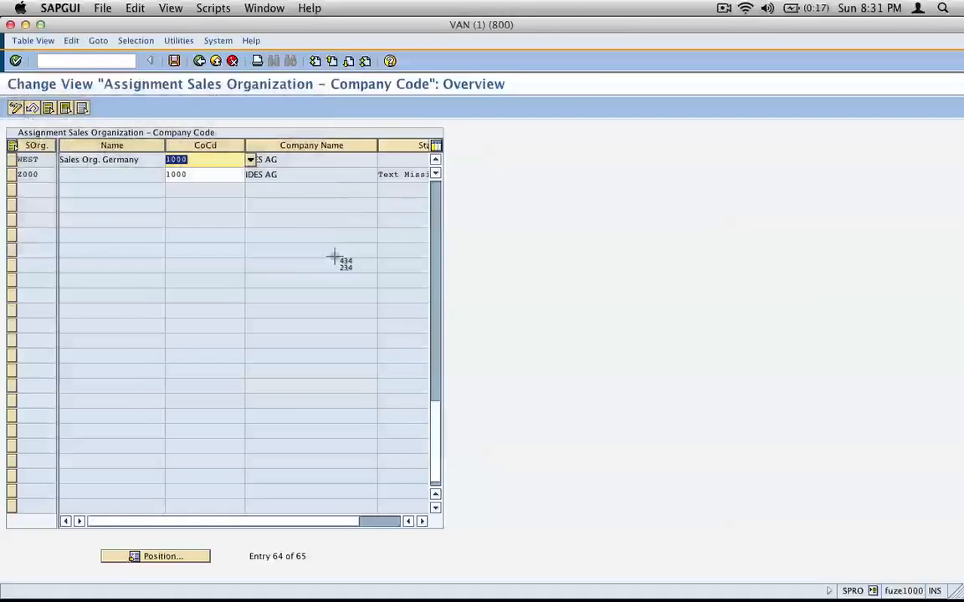
key(super+Tab)
key(super+v)
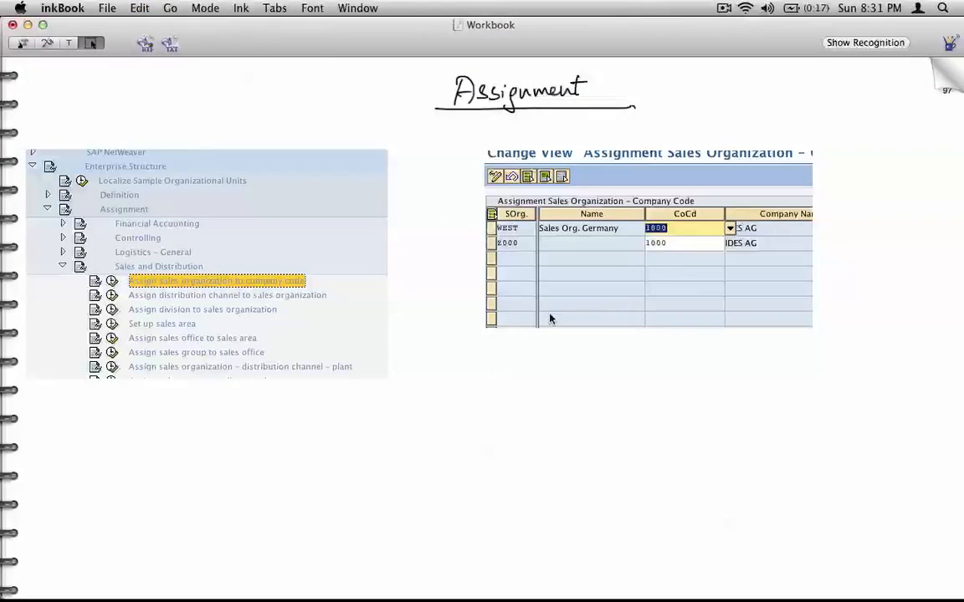
drag(678, 305, 748, 487)
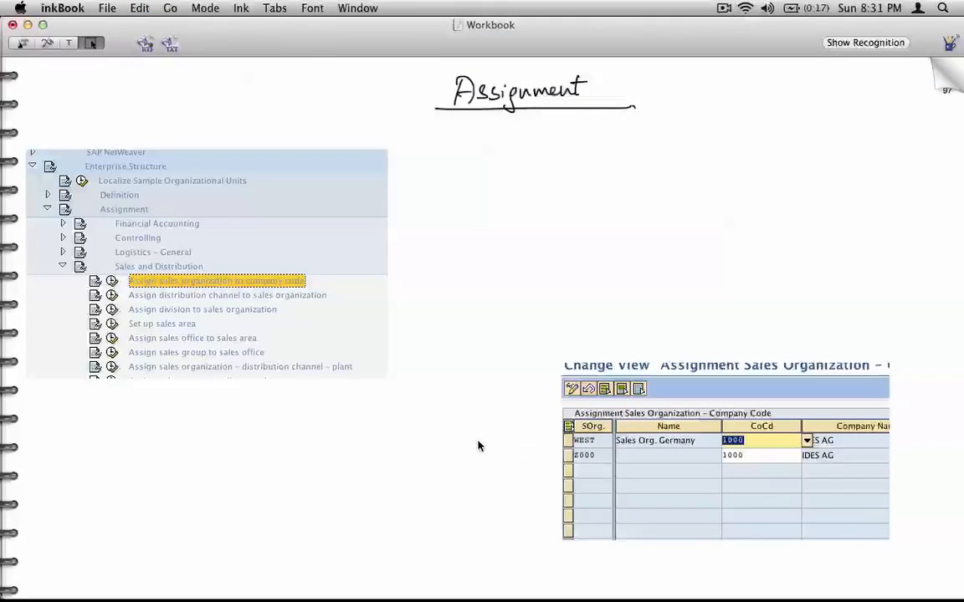
Step: Back in SAP, save the WEST company code assignment under a new customizing request described "assign s.org west to cc 1000"
key(super+Tab)
key(F3)
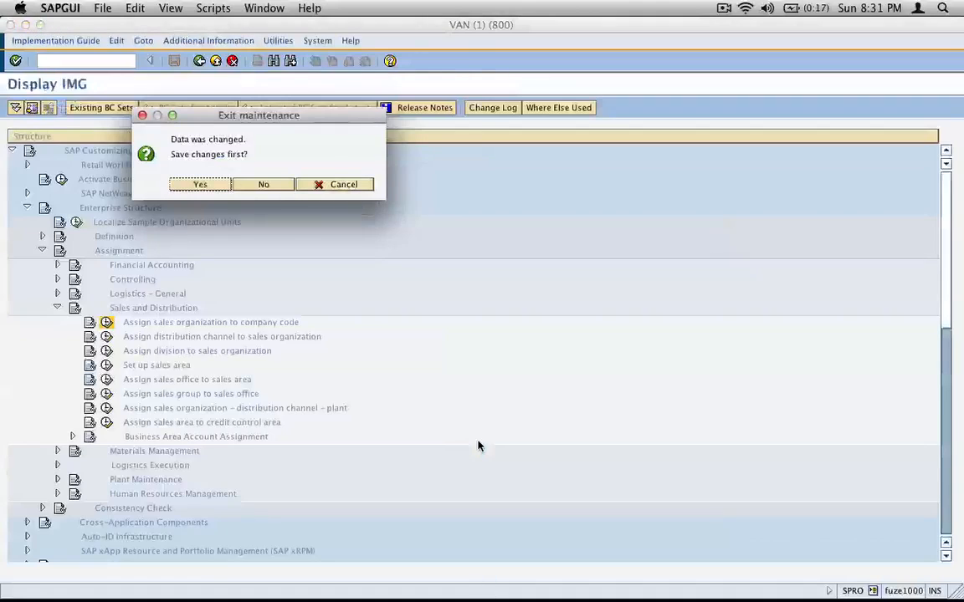
click(200, 184)
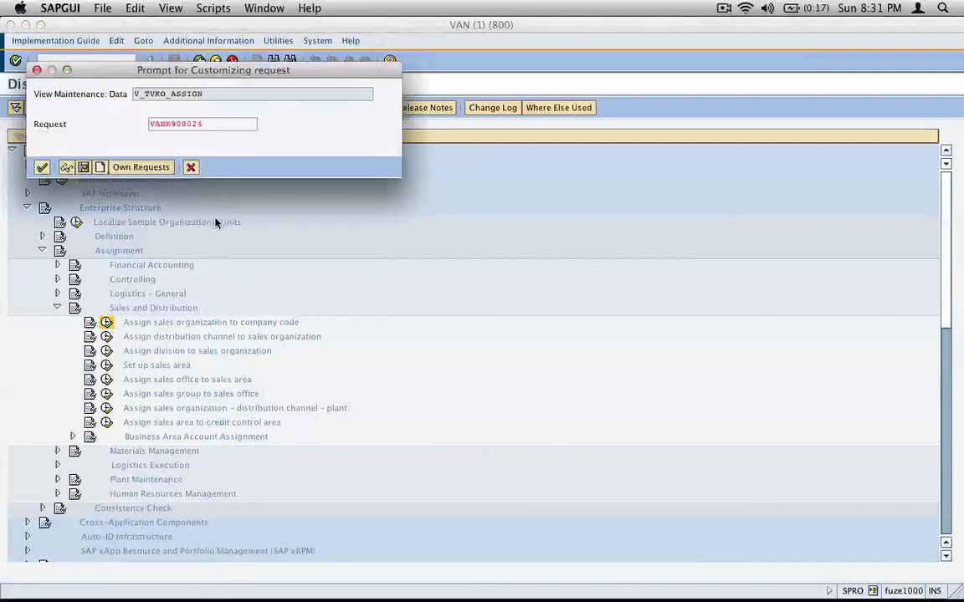
click(104, 165)
text(assig)
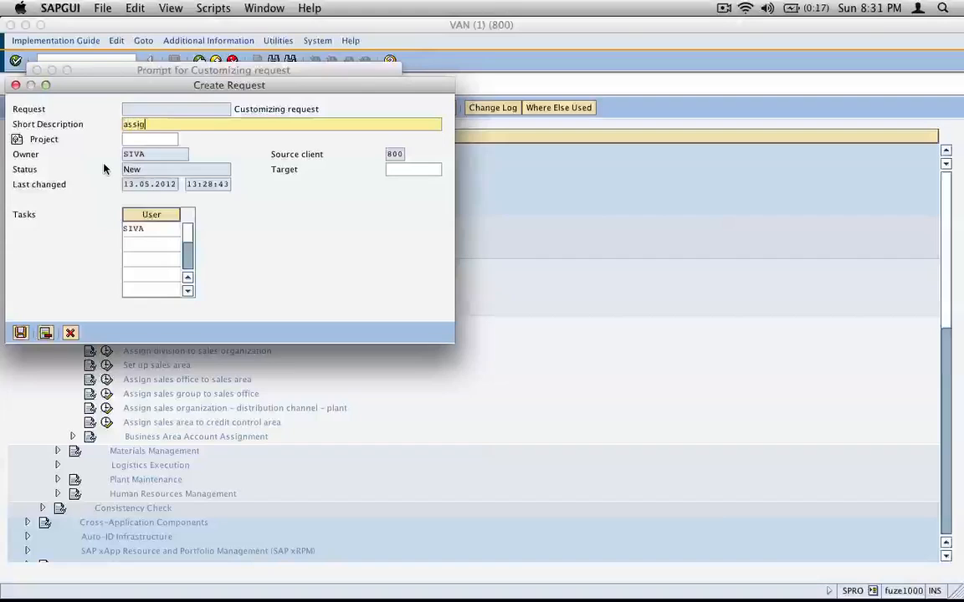
text(n s.o)
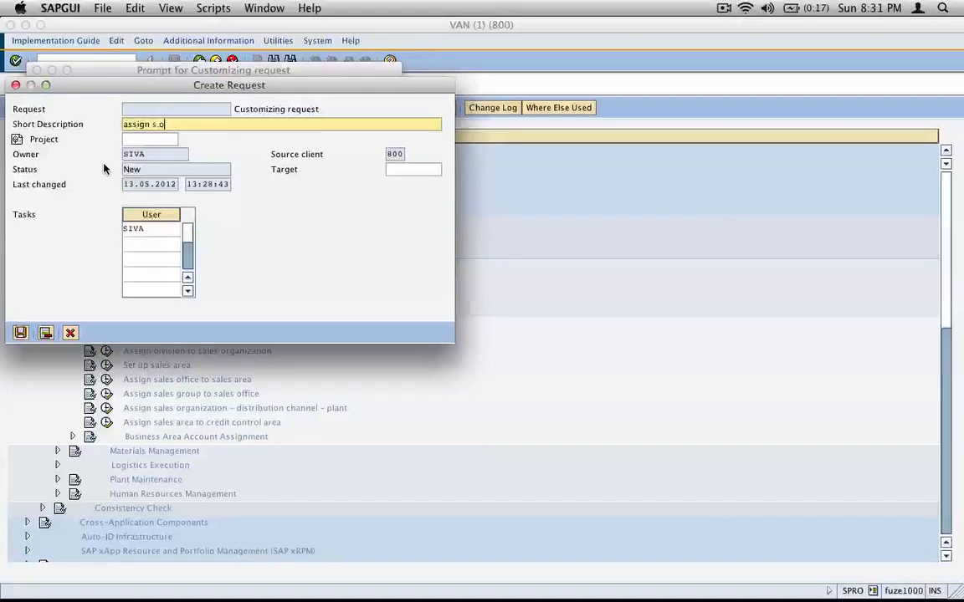
text(rg west to cc 1000)
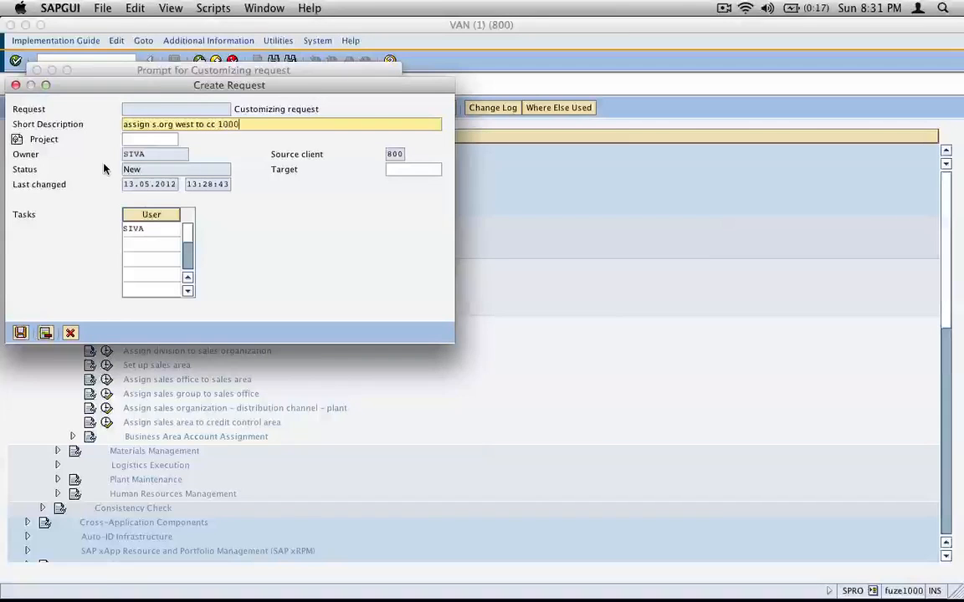
key(Return)
key(Return)
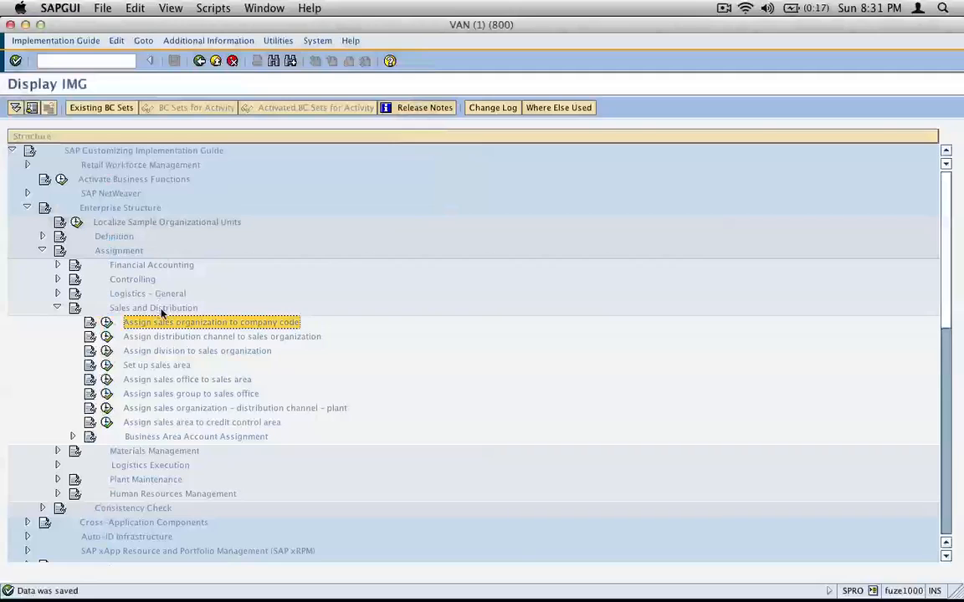
Step: Reopen the sales organization to company code assignment and position the list on WEST to check the saved entry
click(106, 323)
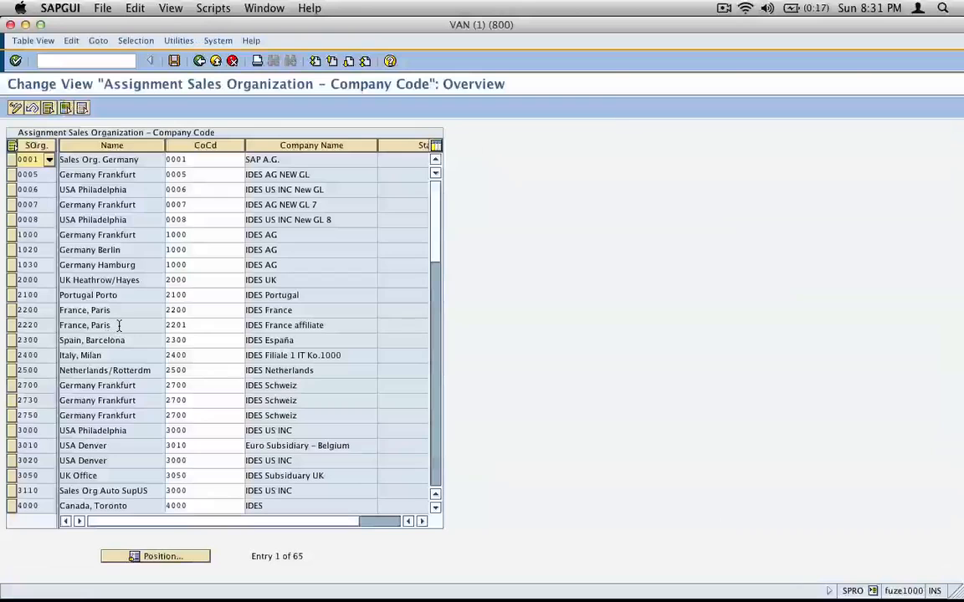
click(185, 557)
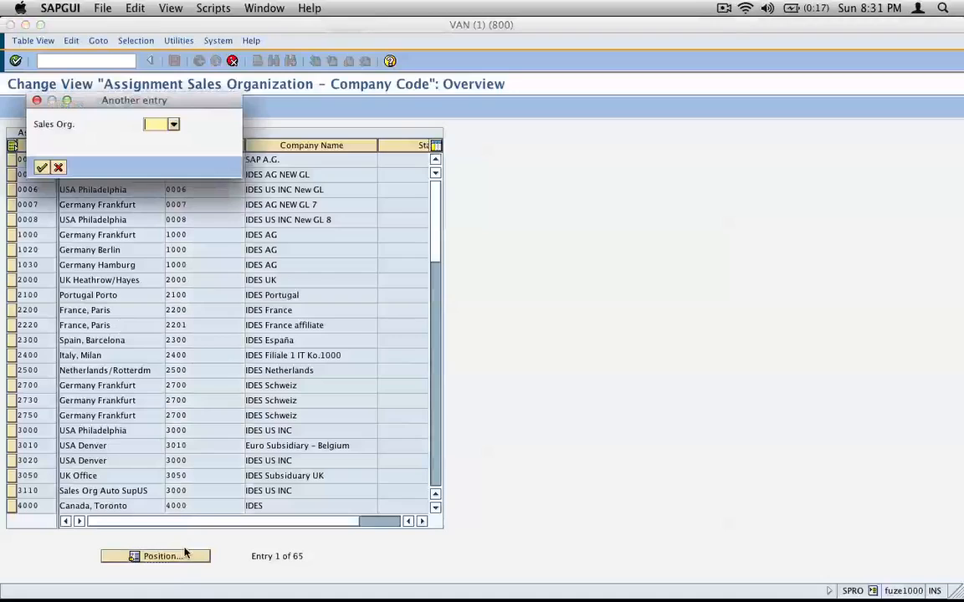
text(west)
key(Return)
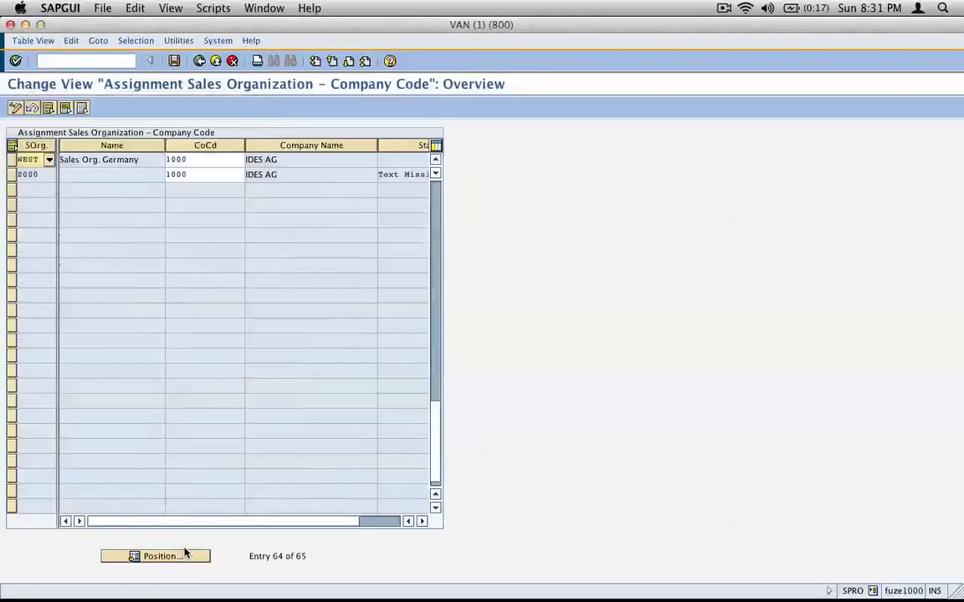
Step: In inkBook, move the company code capture up beside the tree, circle its WEST code and annotate it "changed from 0001 to 1000"
key(super+Tab)
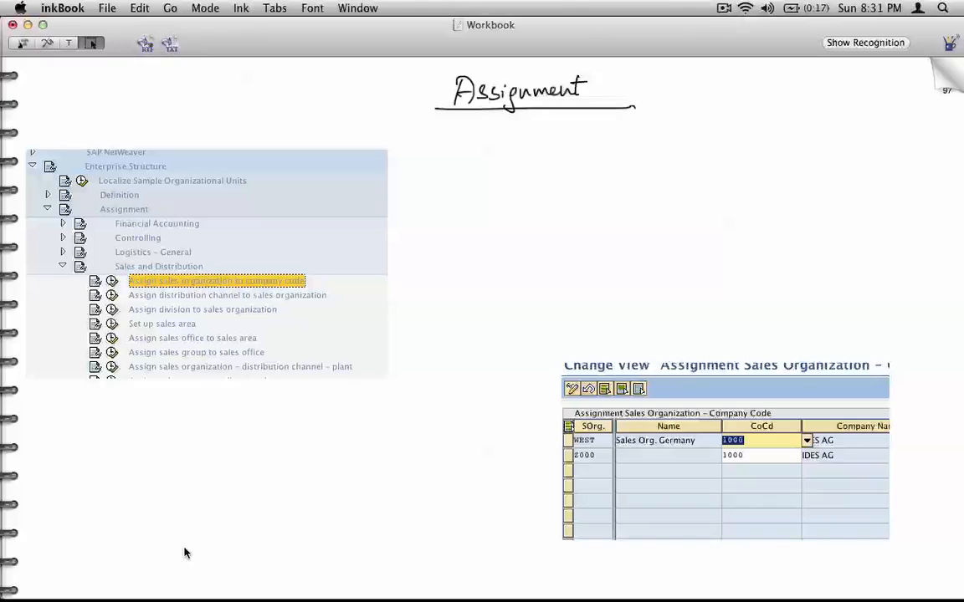
drag(731, 468, 711, 272)
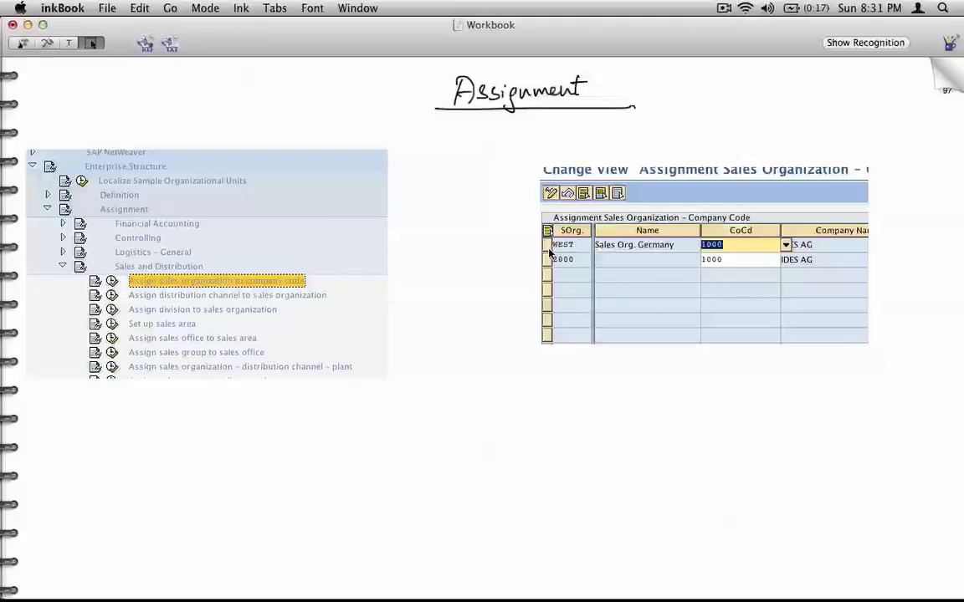
click(47, 42)
mouse_move(727, 237)
mouse_down()
mouse_move(763, 171)
mouse_move(793, 154)
mouse_move(805, 168)
mouse_move(856, 144)
mouse_move(869, 155)
mouse_move(907, 124)
mouse_move(908, 135)
mouse_move(913, 122)
mouse_move(931, 125)
mouse_up()
drag(938, 122, 939, 142)
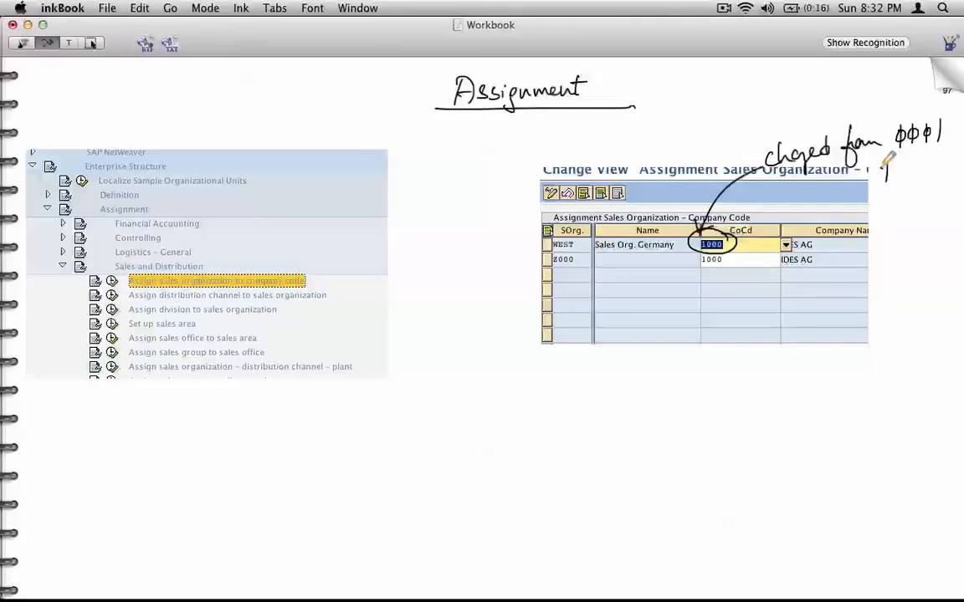
drag(887, 163, 889, 179)
drag(878, 168, 895, 167)
drag(902, 171, 917, 178)
drag(927, 168, 945, 167)
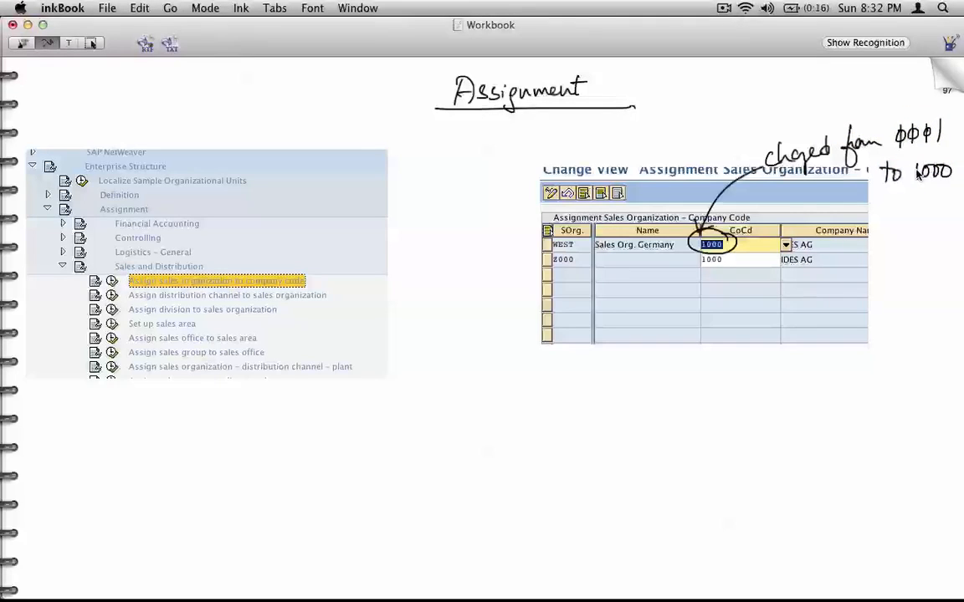
Step: Back in SAP, open the distribution channel to sales organization assignment and position the list on sales organization WEST
key(super+Tab)
click(199, 61)
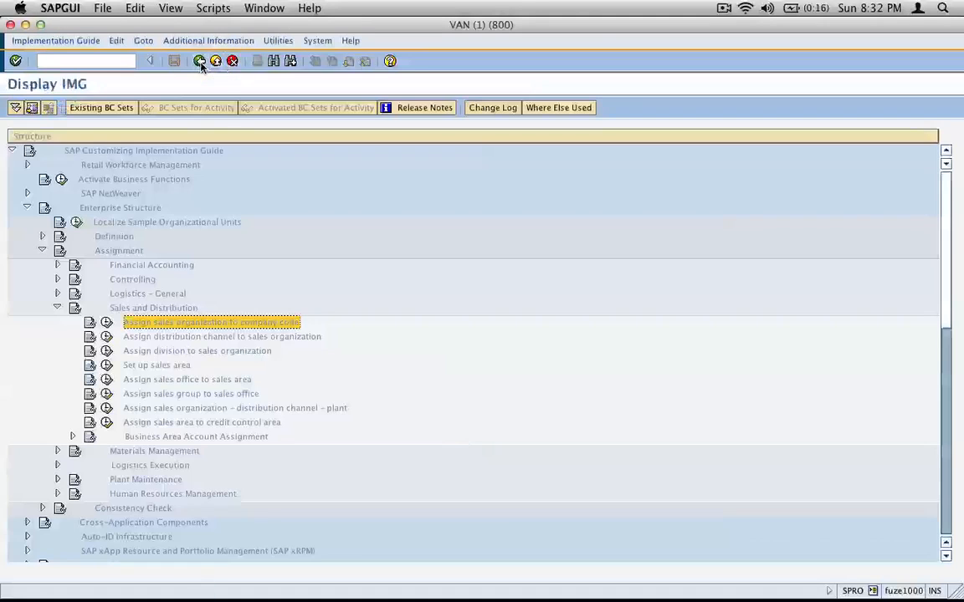
click(211, 337)
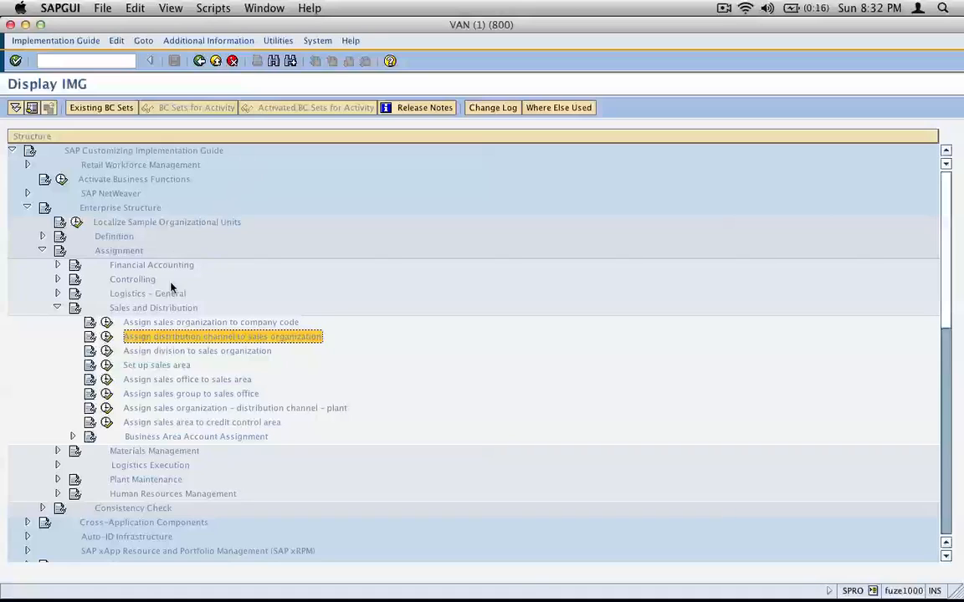
click(107, 337)
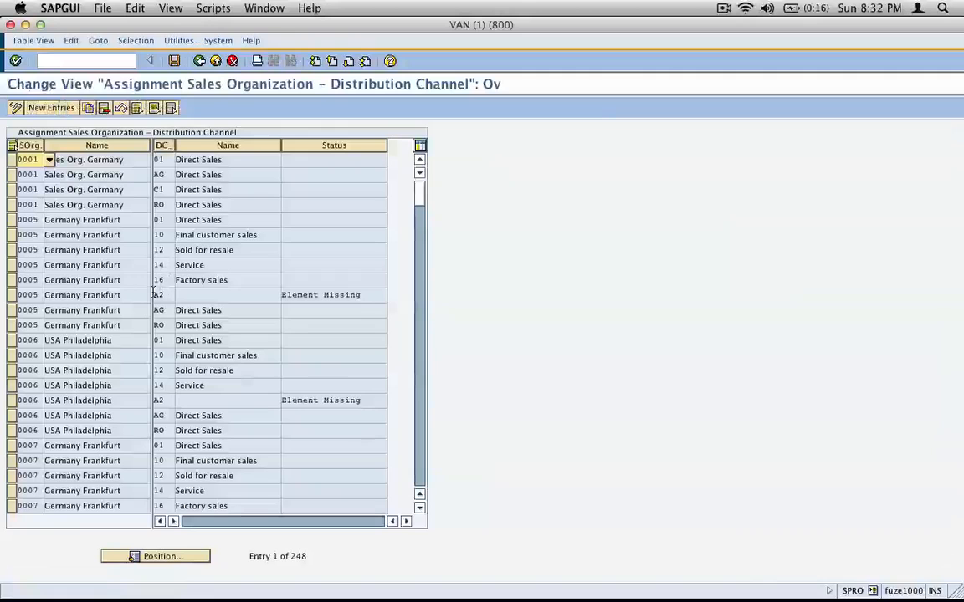
click(192, 557)
text(west)
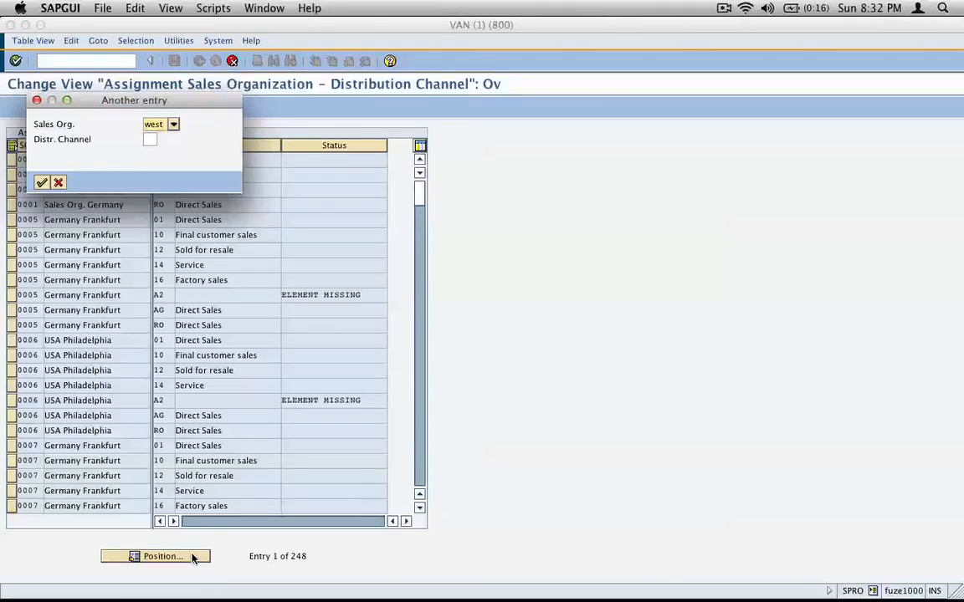
key(Return)
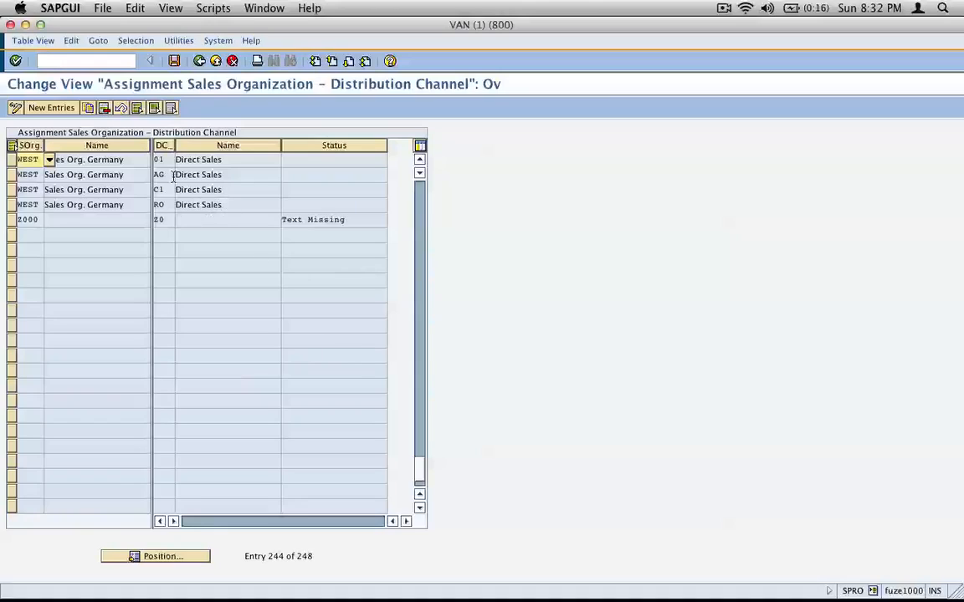
Step: Widen the distribution channel column and select the WEST entries for distribution channels 01, C1 and RO
drag(174, 146, 196, 145)
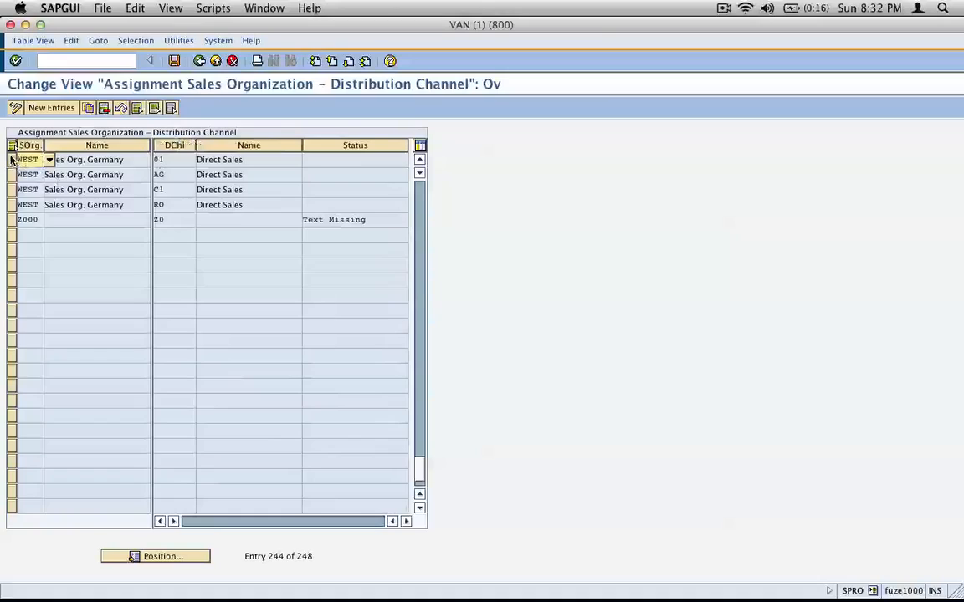
click(11, 159)
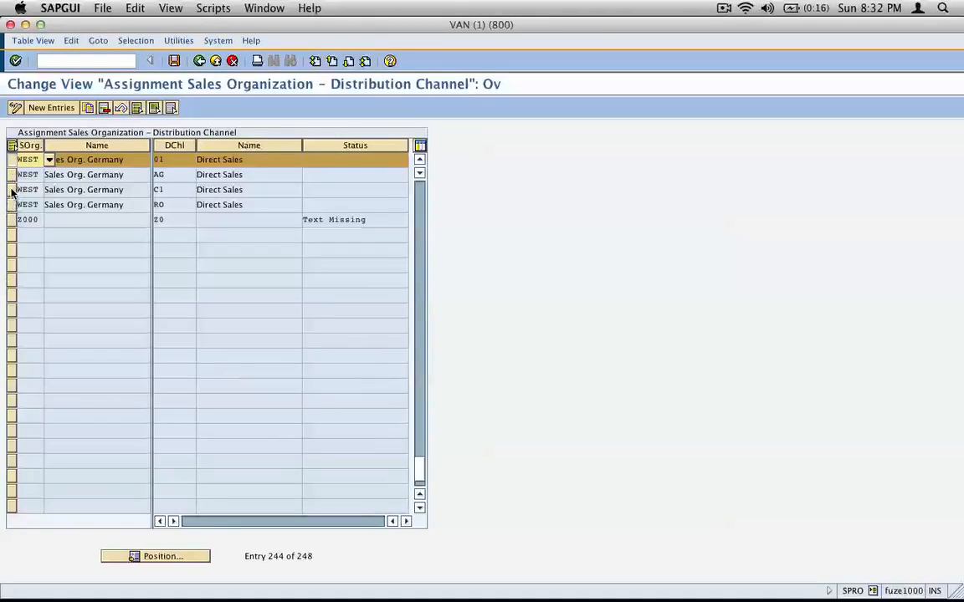
ctrl+click(11, 189)
ctrl+click(11, 204)
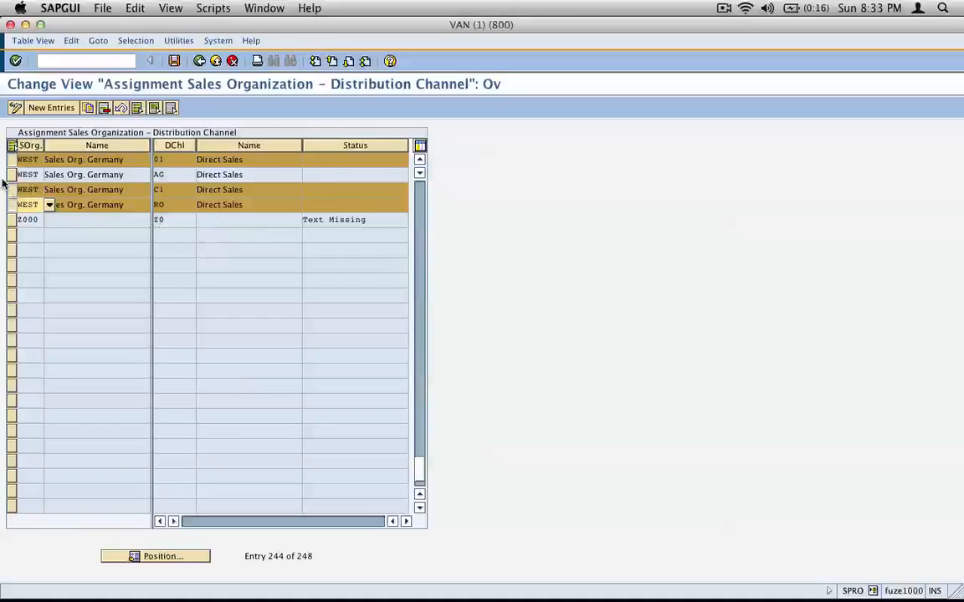
click(104, 108)
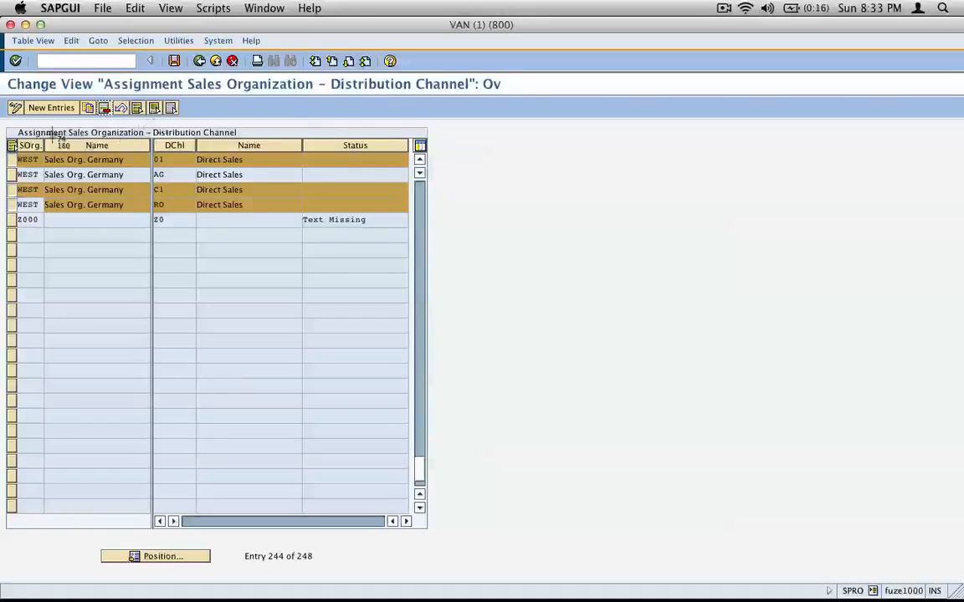
Step: Capture the WEST distribution channel list, paste it into inkBook's Assignment page, and place it below the company code capture
drag(4, 74, 395, 242)
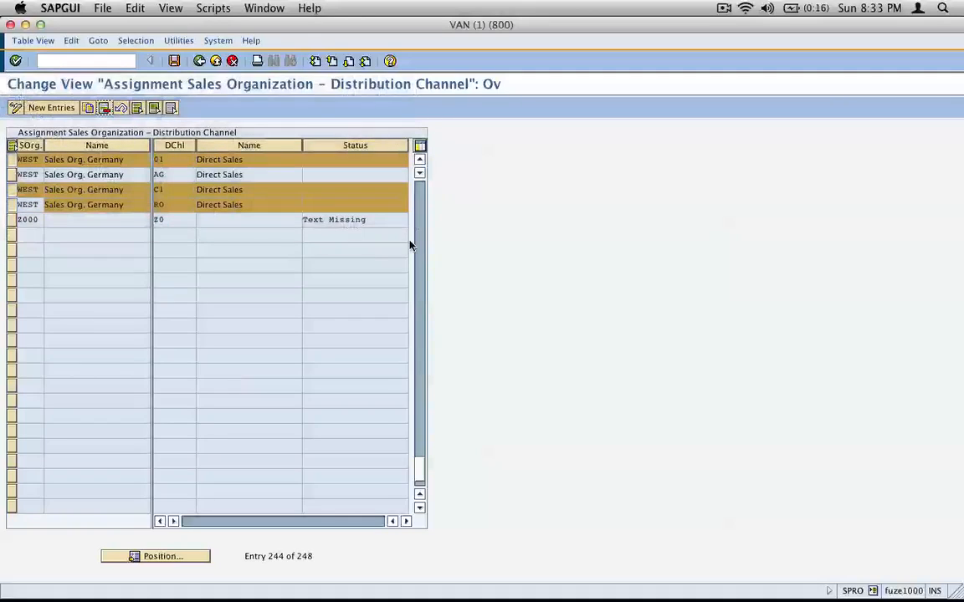
key(super+Tab)
key(super+v)
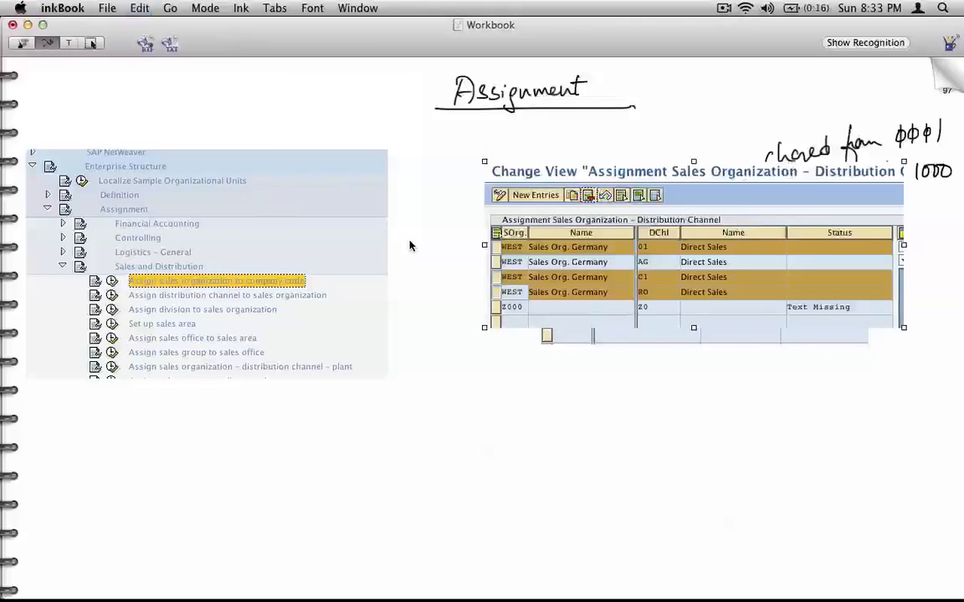
click(94, 43)
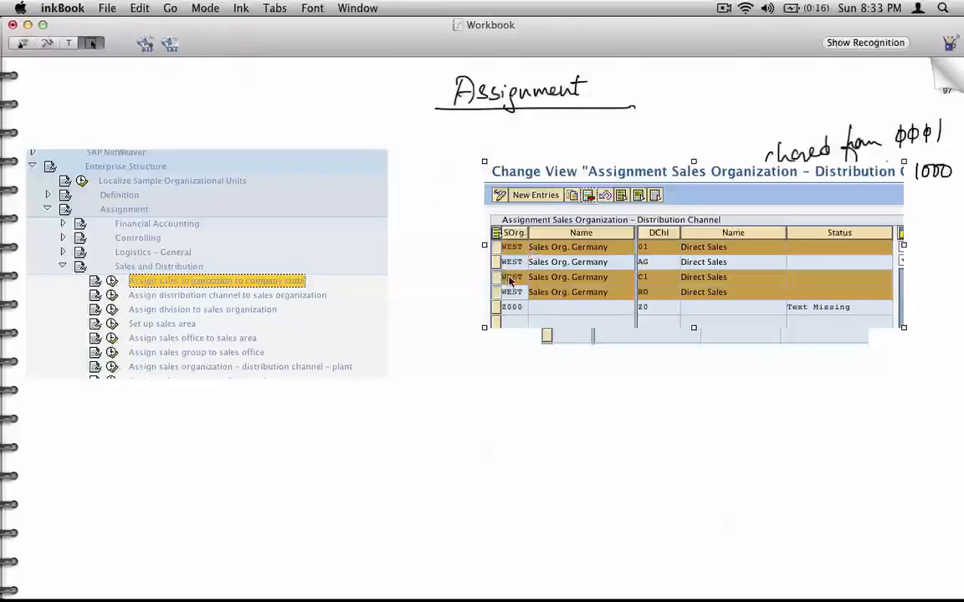
drag(544, 251, 534, 472)
click(353, 499)
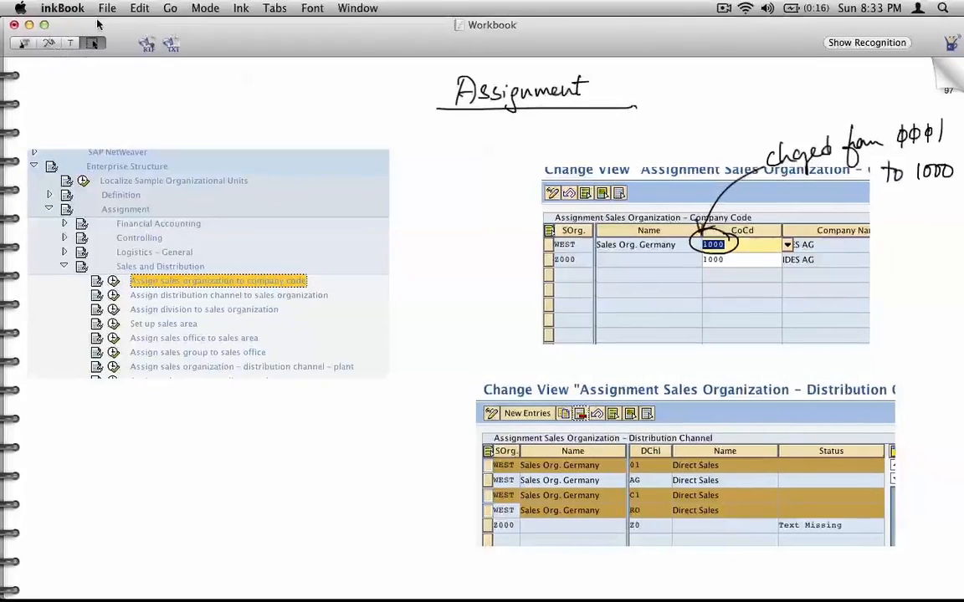
Step: Draw arrows from the distribution channel and company code assignment entries in the tree to their matching captures
drag(93, 24, 86, 29)
click(39, 42)
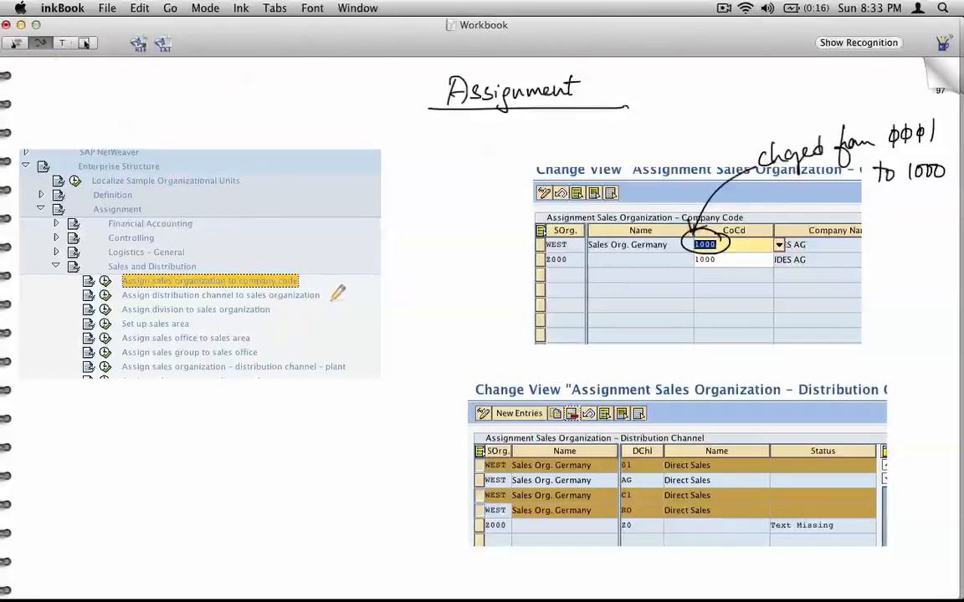
mouse_move(326, 294)
mouse_down()
mouse_move(340, 294)
mouse_move(403, 414)
mouse_move(458, 416)
mouse_up()
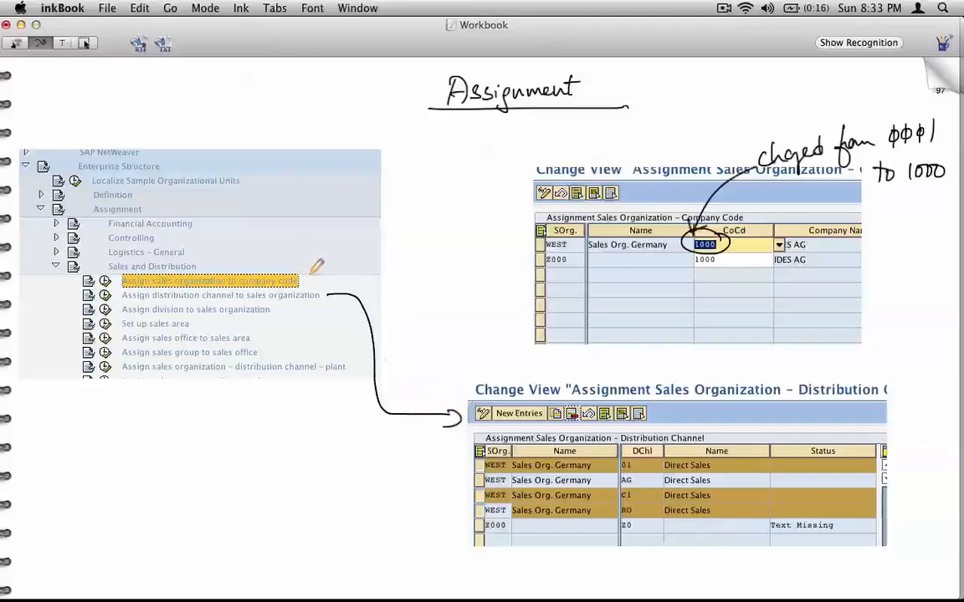
mouse_move(300, 280)
mouse_down()
mouse_move(390, 280)
mouse_move(535, 232)
mouse_up()
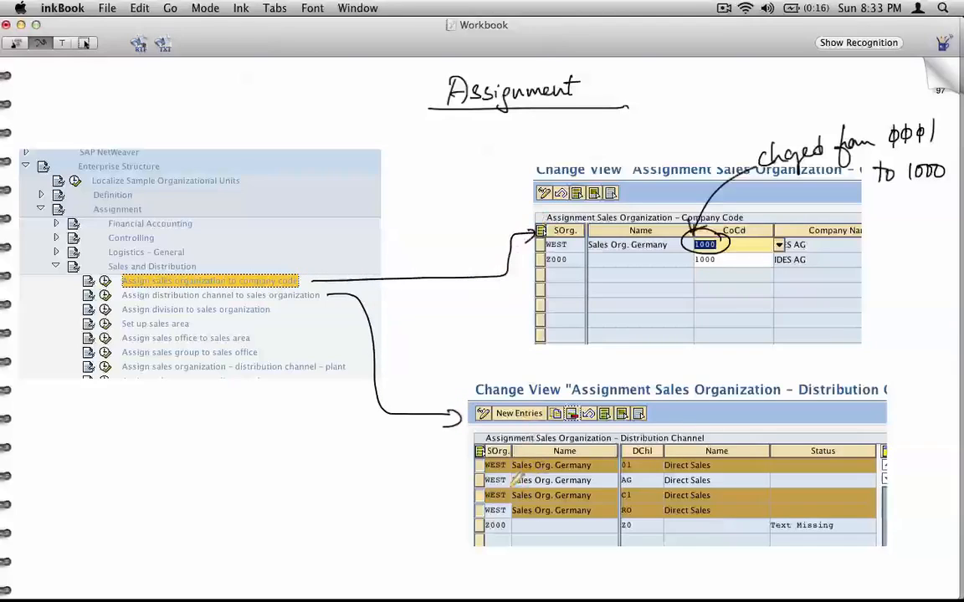
Step: Mark the three highlighted WEST rows and label the delete icon in the distribution channel capture "Delete unnecessary assignments"
drag(464, 462, 481, 456)
mouse_move(462, 495)
mouse_down()
mouse_move(482, 483)
mouse_move(482, 502)
mouse_up()
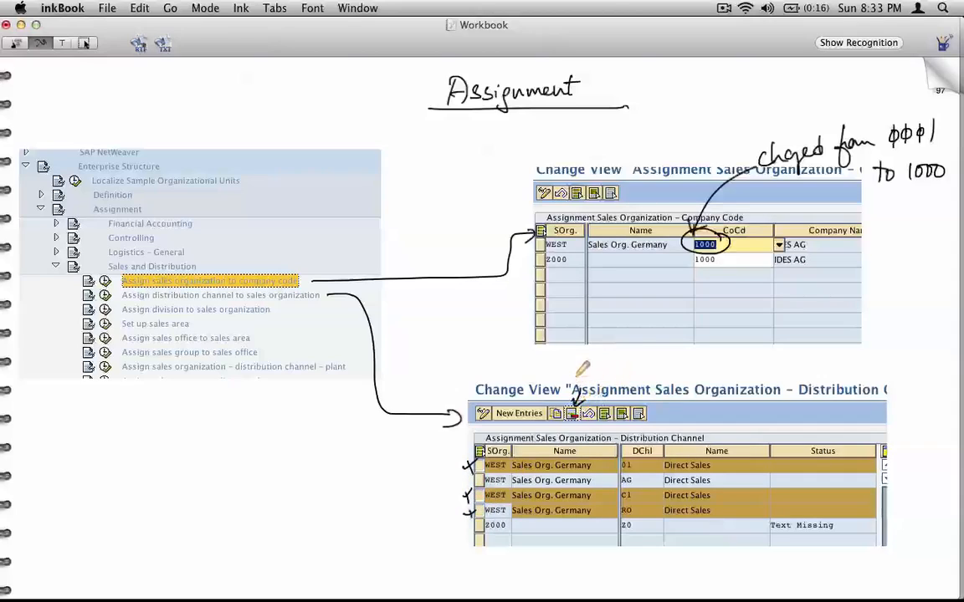
mouse_move(570, 375)
mouse_down()
mouse_move(575, 407)
mouse_move(616, 376)
mouse_move(726, 378)
mouse_move(858, 360)
mouse_up()
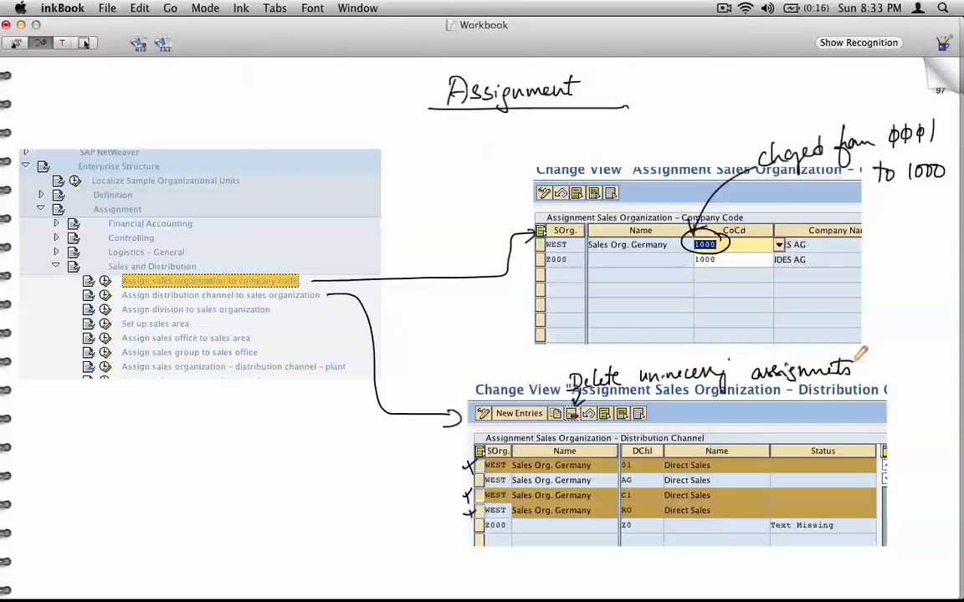
click(936, 84)
Step: Back in SAP, delete the selected WEST distribution channel assignments and save the change
key(super+Tab)
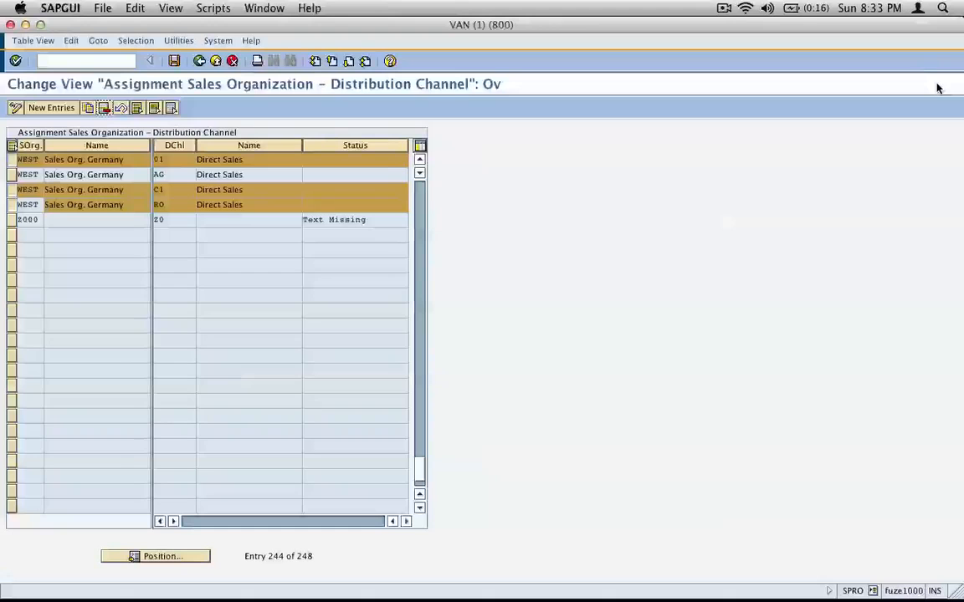
click(103, 107)
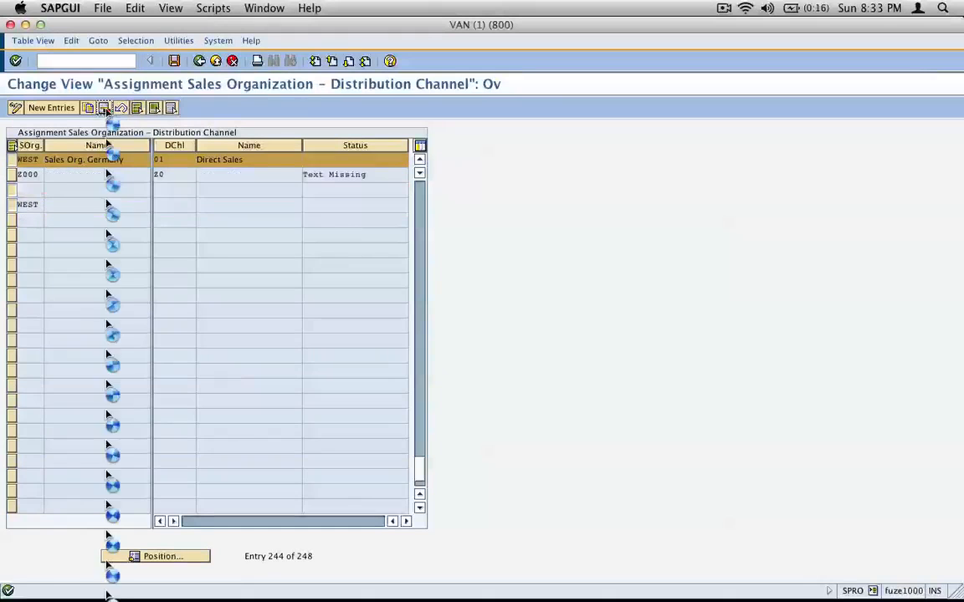
click(174, 60)
Step: Create a customizing request described "assign sales org west to dchnl agency ( ag )" and record the distribution channel assignment changes in it
click(100, 166)
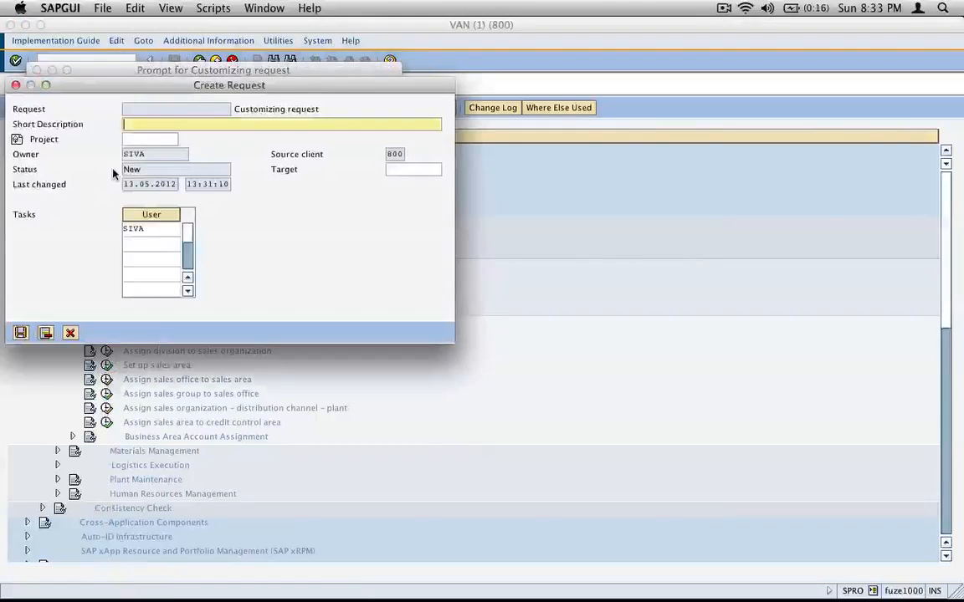
text(c)
key(BackSpace)
text(ass)
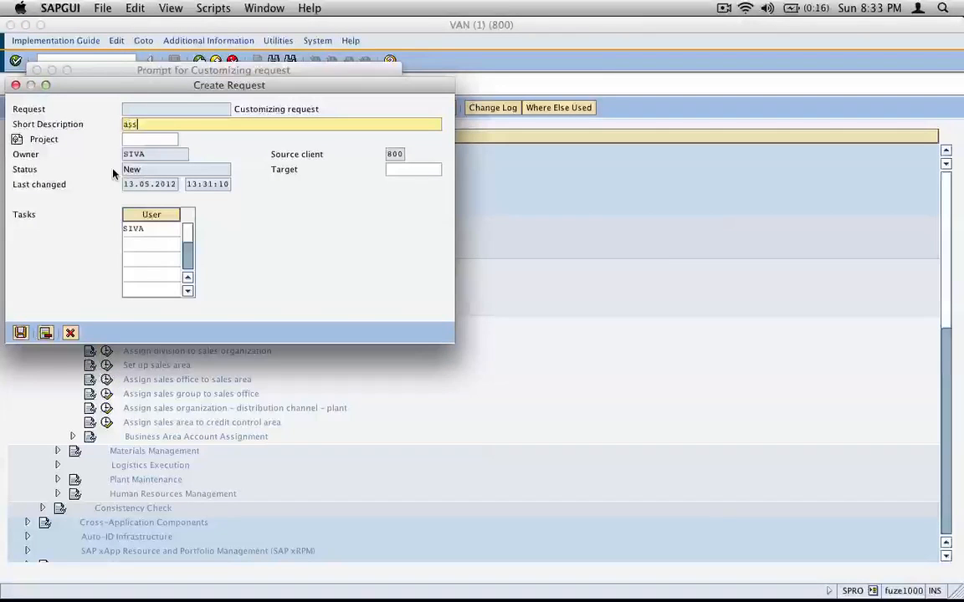
text(ign sa)
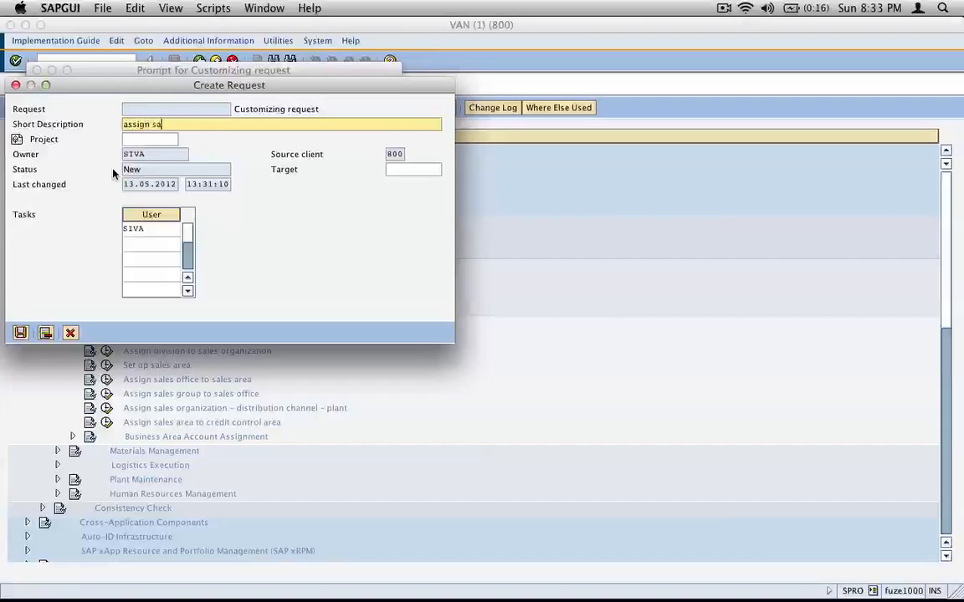
text(les o)
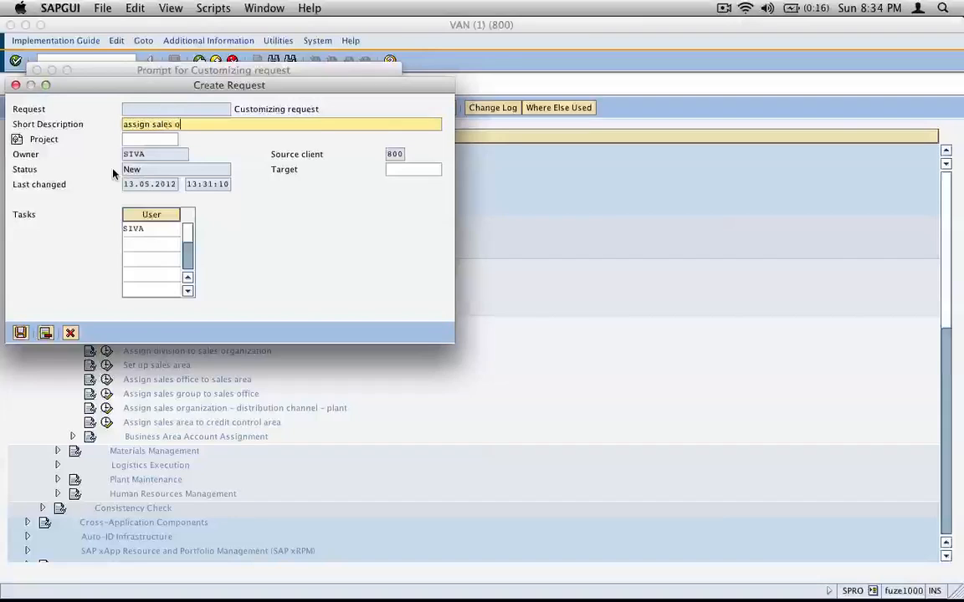
text(rg west t)
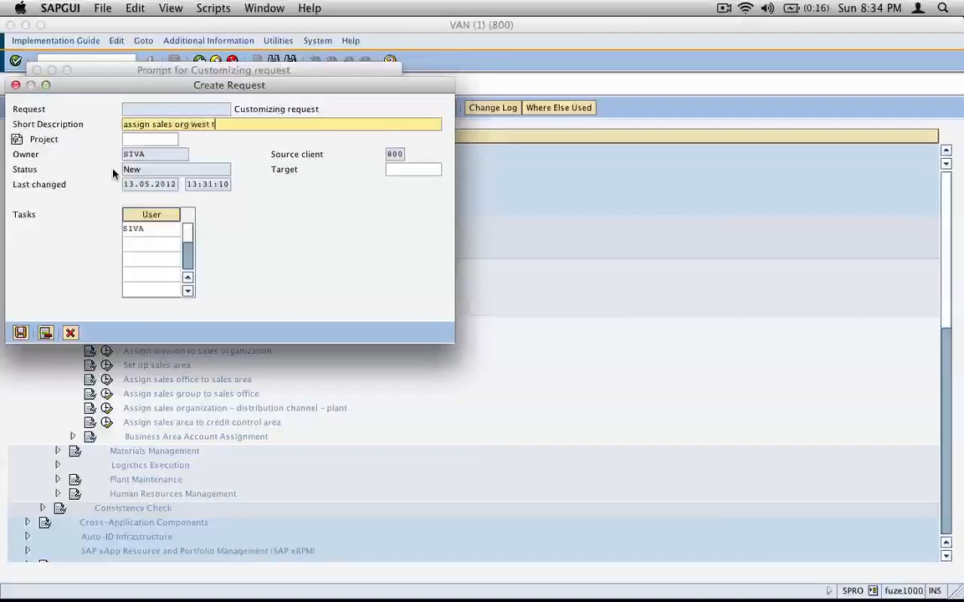
text(o dch)
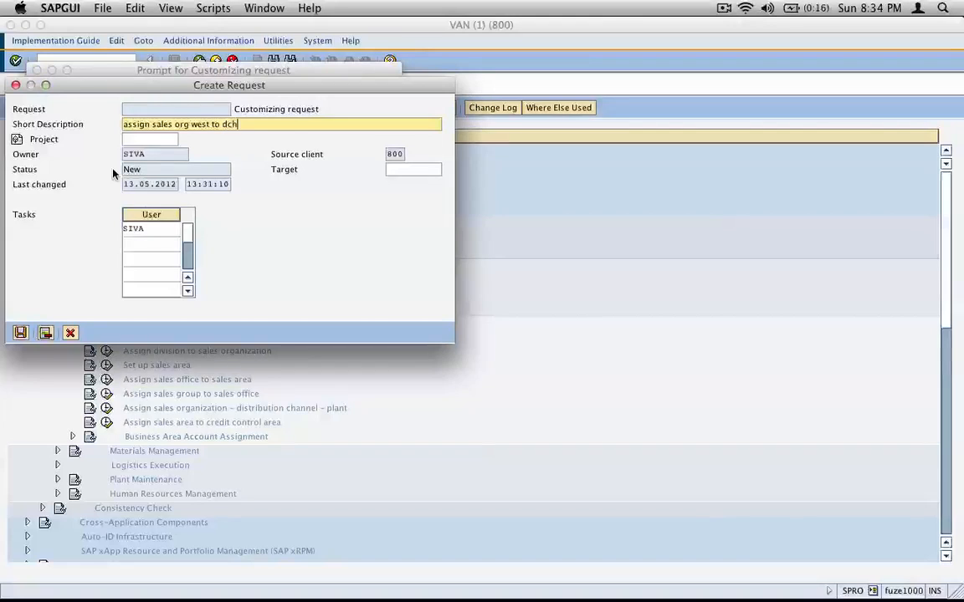
text(nl agency ( ag)
key(Return)
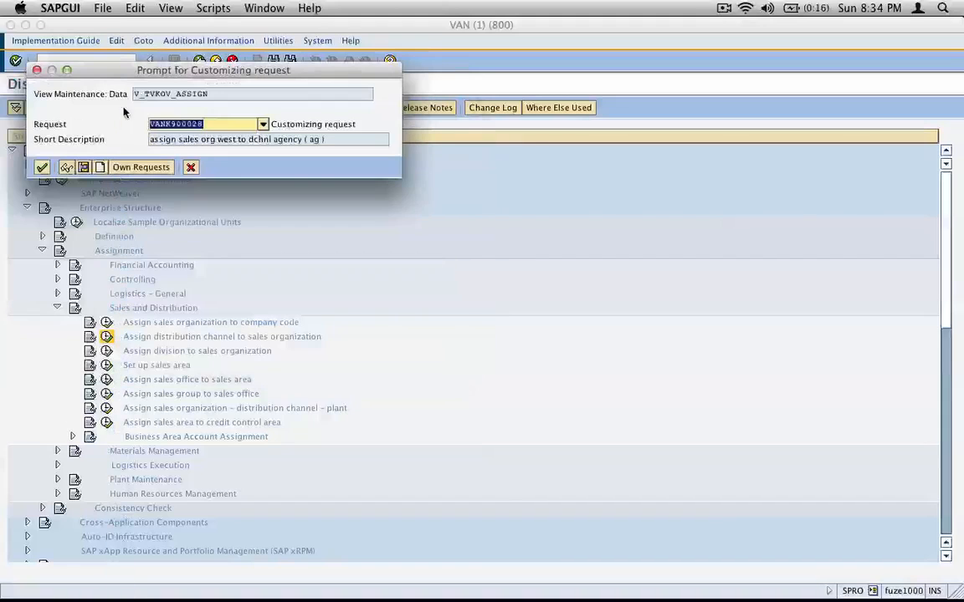
click(42, 168)
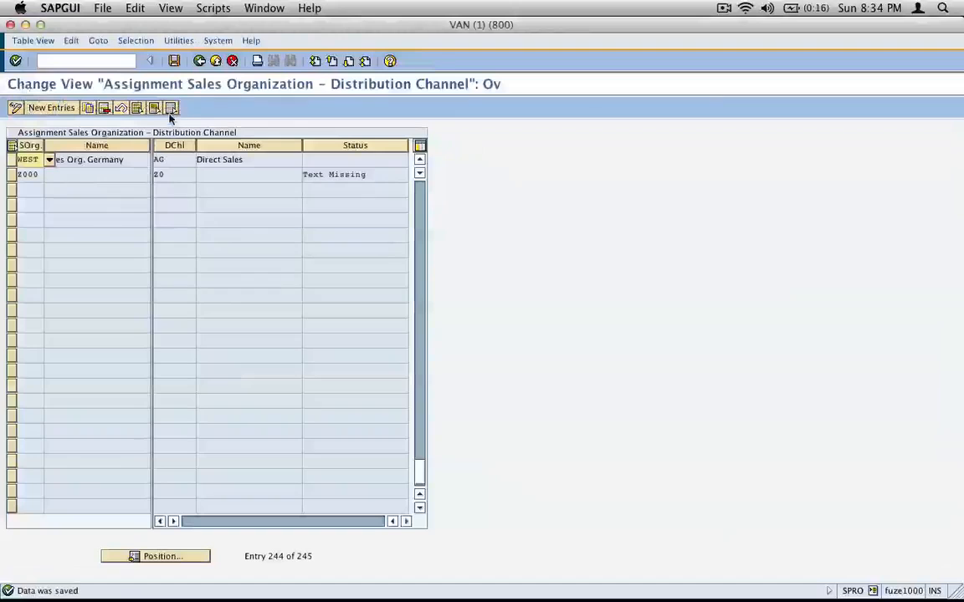
Step: Return to the implementation guide and select the "Assign division to sales organization" activity
click(174, 61)
click(199, 60)
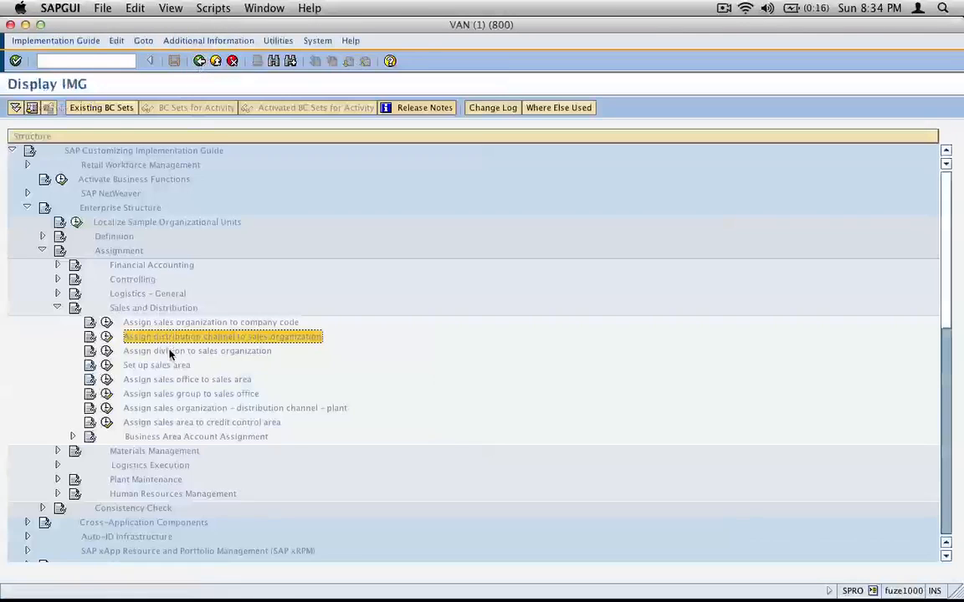
click(169, 352)
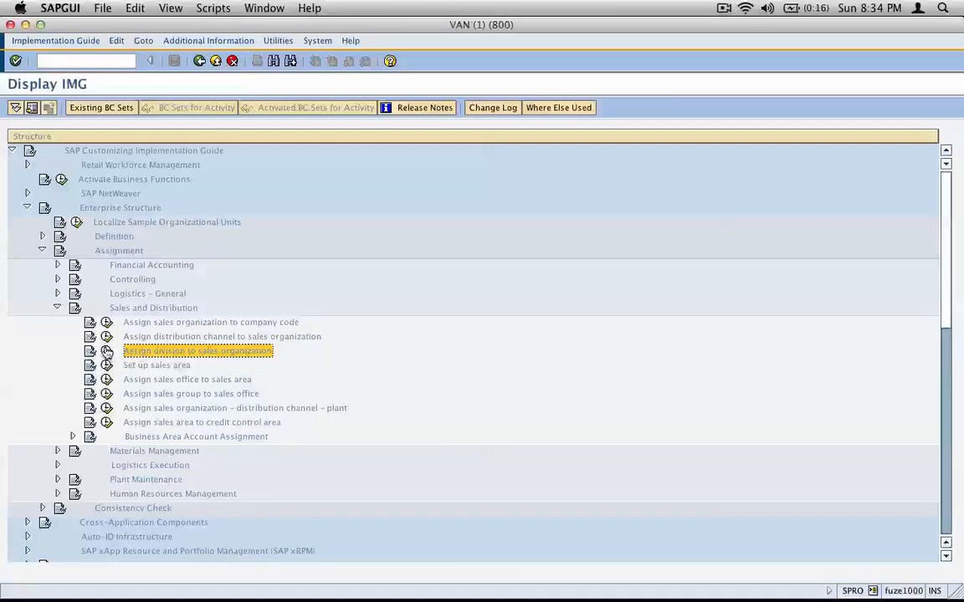
Step: Open the Assign division to sales organization activity and position the list on sales organization west
click(106, 351)
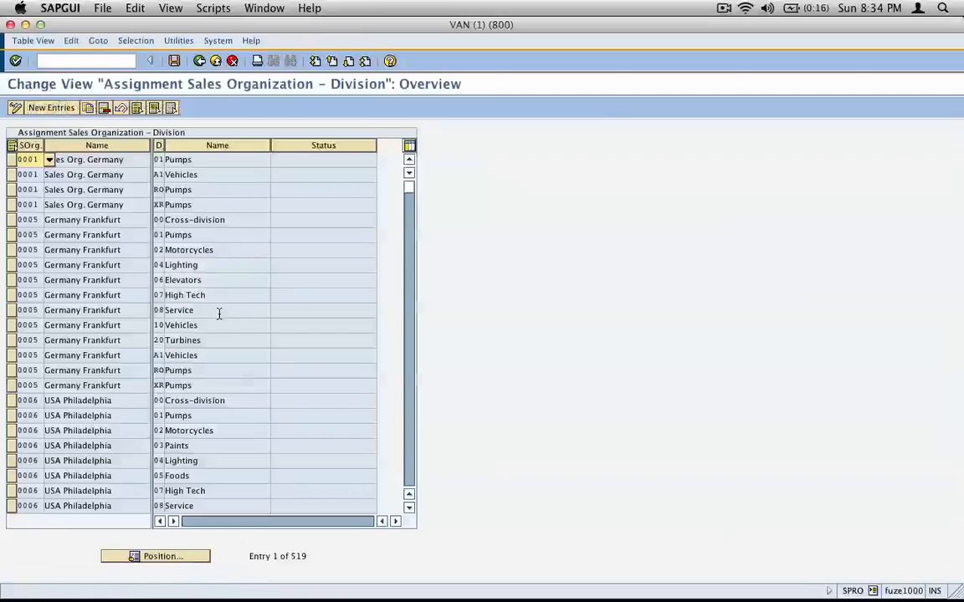
click(177, 558)
text(west)
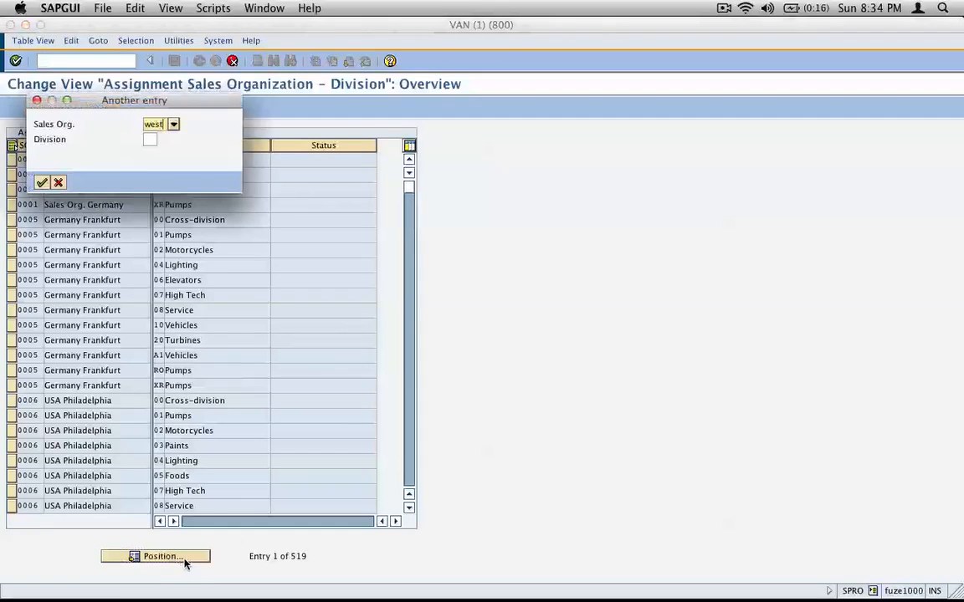
key(Return)
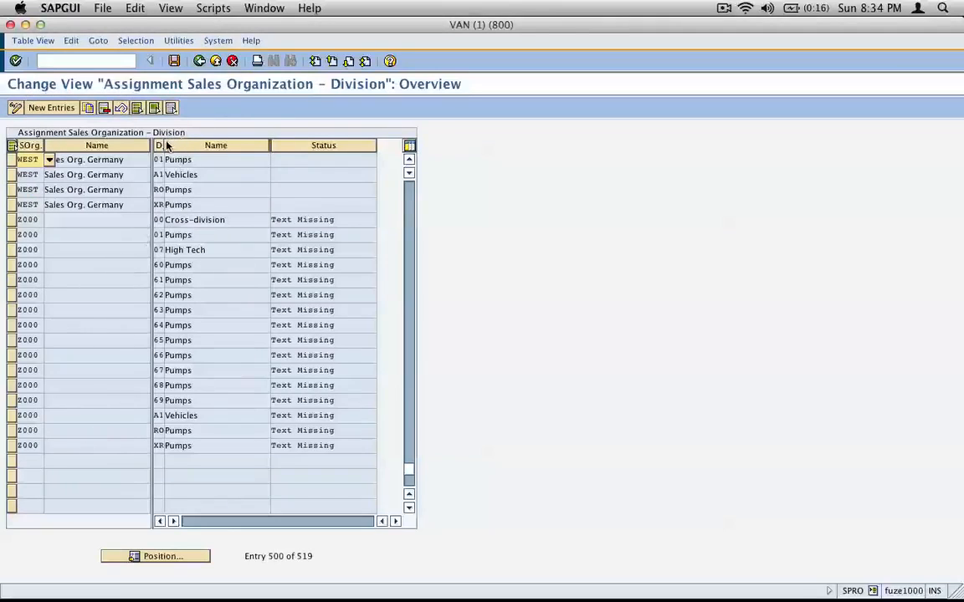
Step: Widen the division code column and select the WEST rows for divisions 01, A1 and RO
drag(164, 144, 208, 146)
click(175, 204)
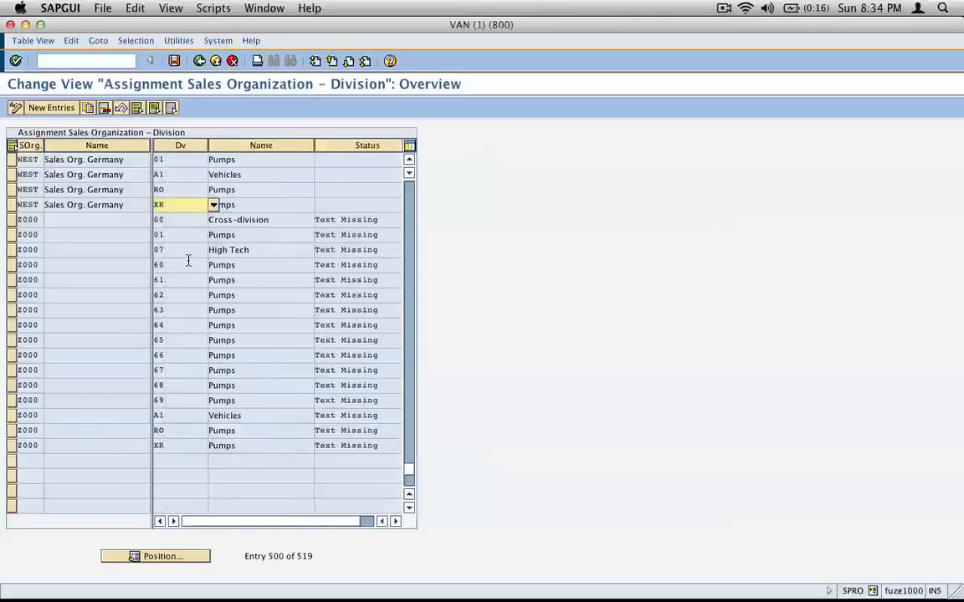
drag(11, 189, 11, 159)
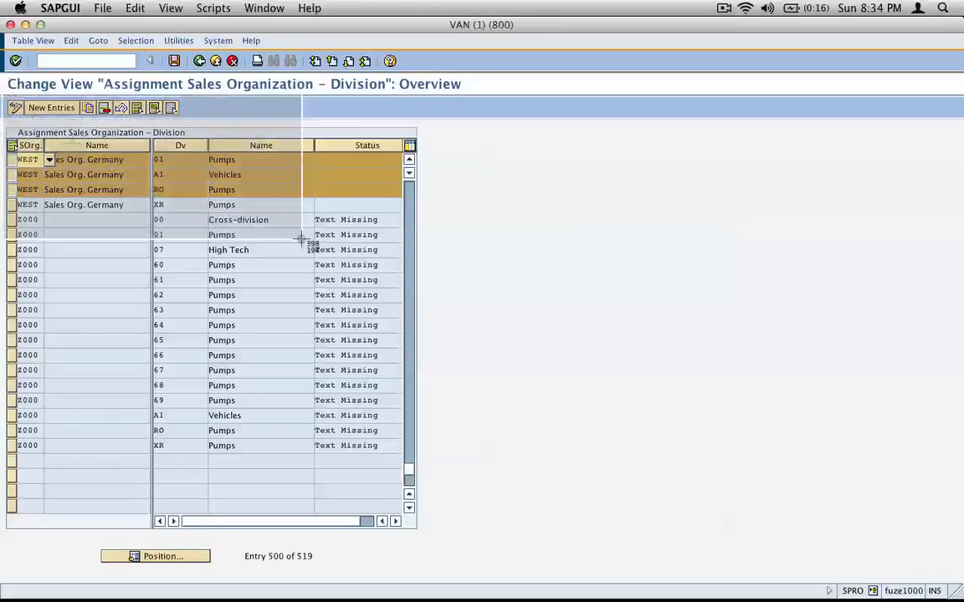
Step: Switch to inkBook and paste the captured division table onto the Assignment page, placing it below the IMG tree picture
key(super+Tab)
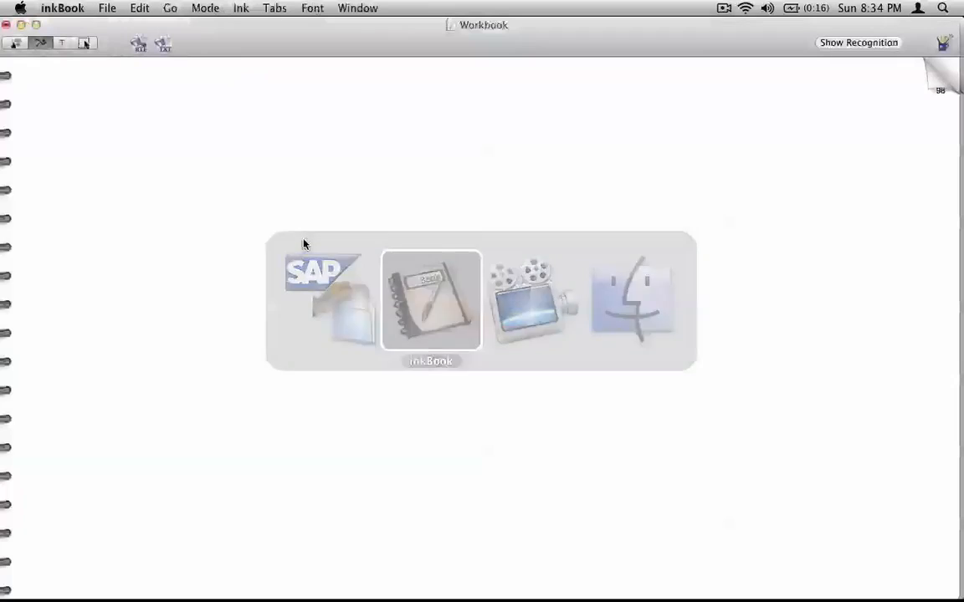
click(948, 73)
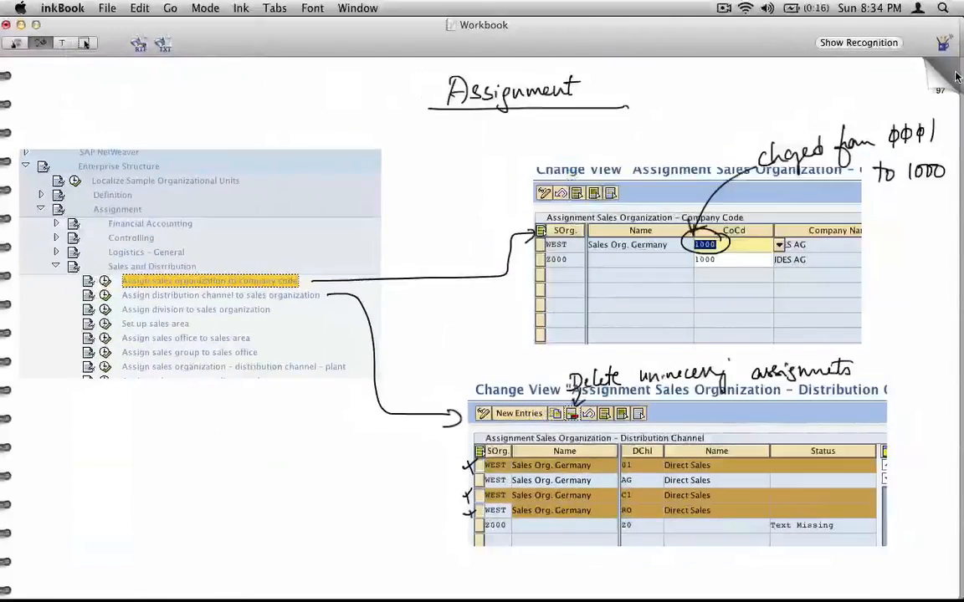
key(super+v)
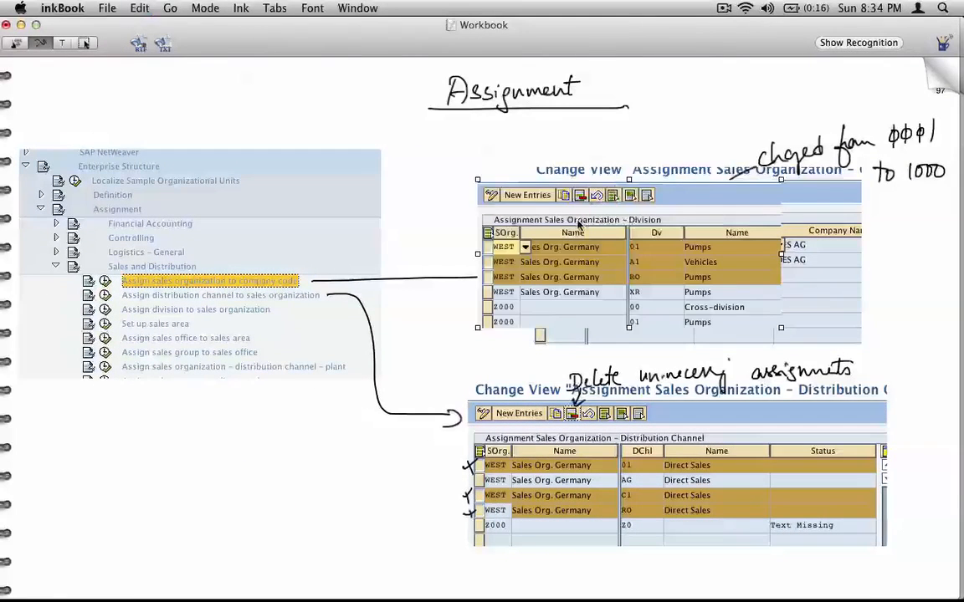
drag(93, 54, 87, 54)
drag(238, 55, 251, 44)
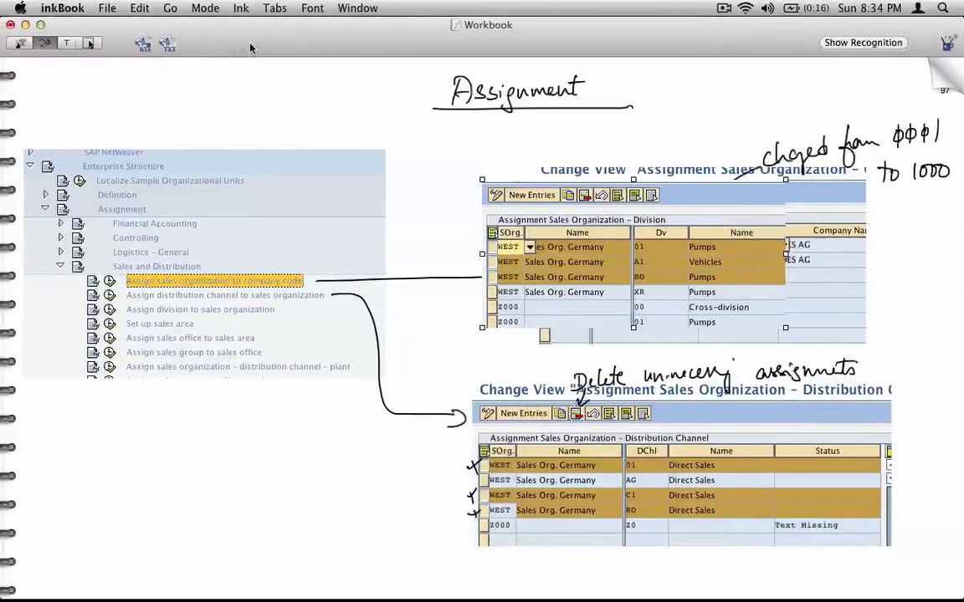
click(90, 45)
mouse_move(514, 237)
mouse_down()
mouse_move(434, 283)
mouse_move(436, 311)
mouse_move(81, 478)
mouse_move(79, 508)
mouse_up()
click(386, 244)
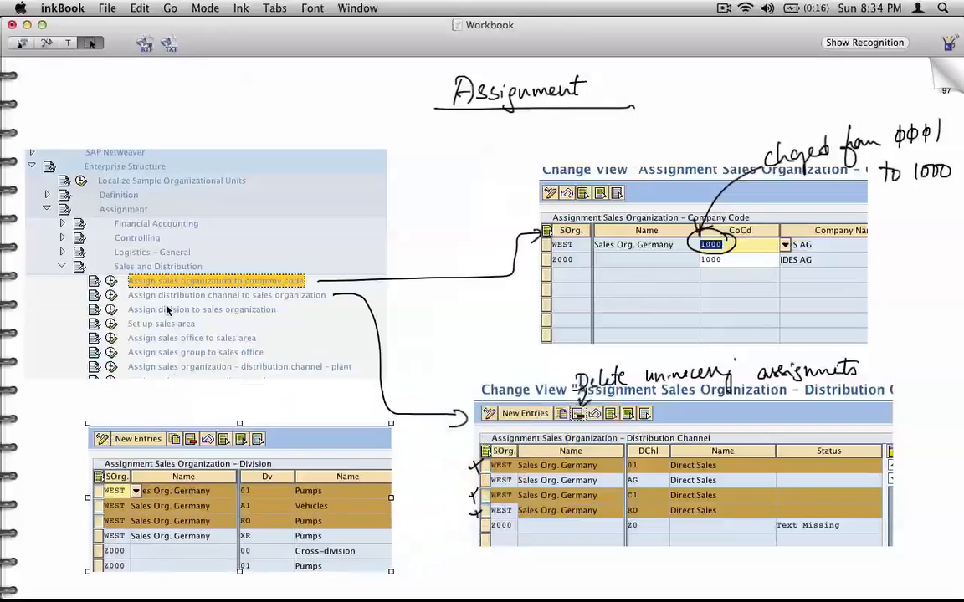
Step: Draw an arrow from "Assign division to sales organization" to the division table, marking its three highlighted rows and delete icon
click(46, 43)
mouse_move(276, 309)
mouse_down()
mouse_move(308, 317)
mouse_move(289, 421)
mouse_move(299, 414)
mouse_up()
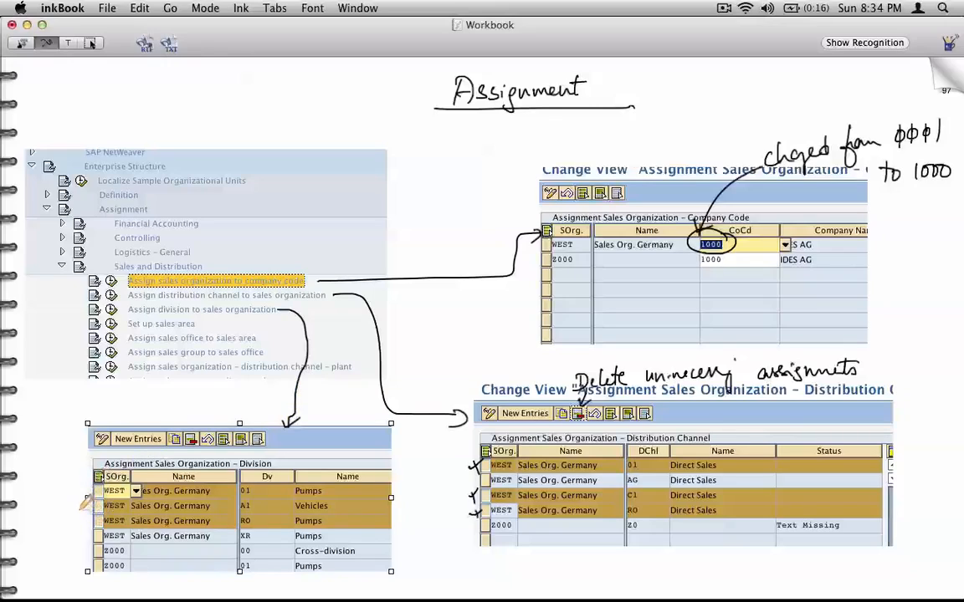
drag(81, 504, 92, 512)
mouse_move(91, 504)
mouse_down()
mouse_move(81, 512)
mouse_move(87, 502)
mouse_up()
drag(88, 495, 88, 529)
drag(90, 523, 81, 530)
drag(193, 420, 197, 427)
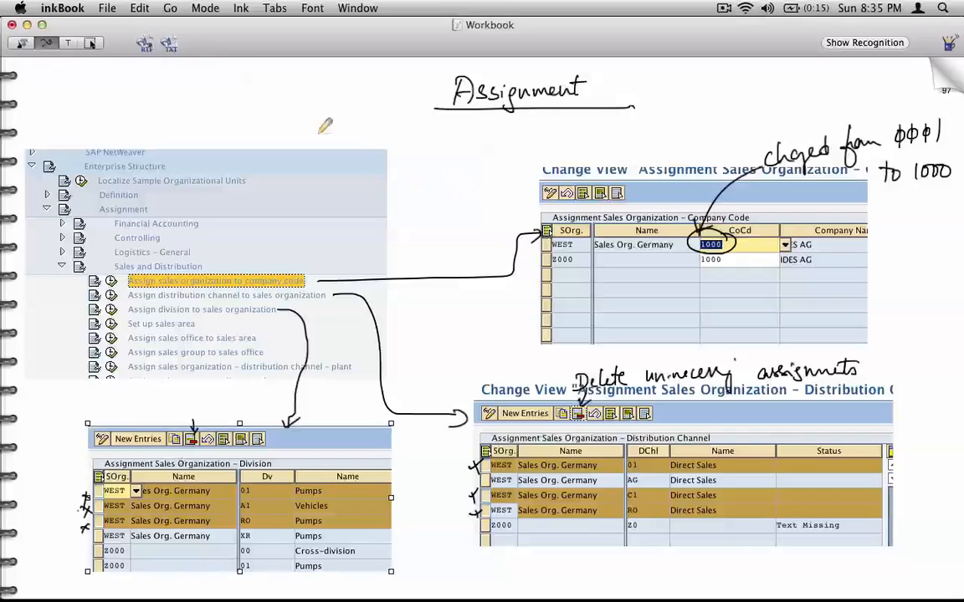
Step: Copy the IMG tree picture from the Assignment page and place it in the upper-left area of the next blank page
click(90, 43)
click(246, 236)
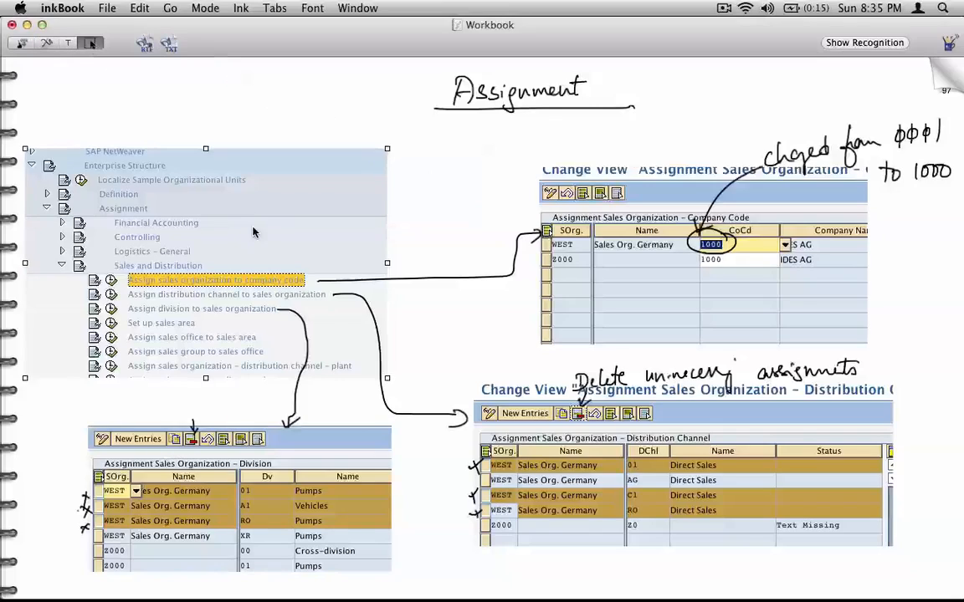
click(254, 232)
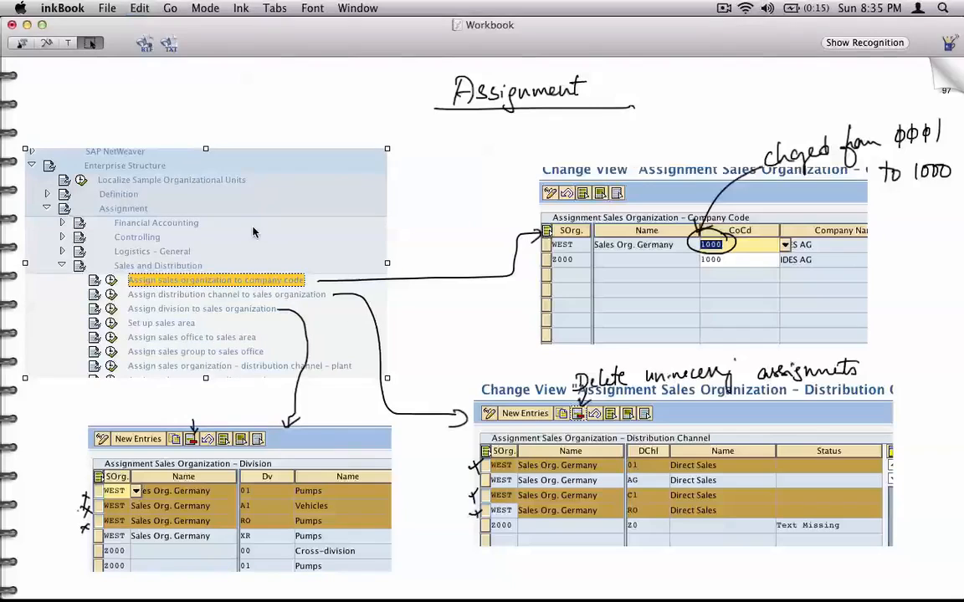
click(948, 77)
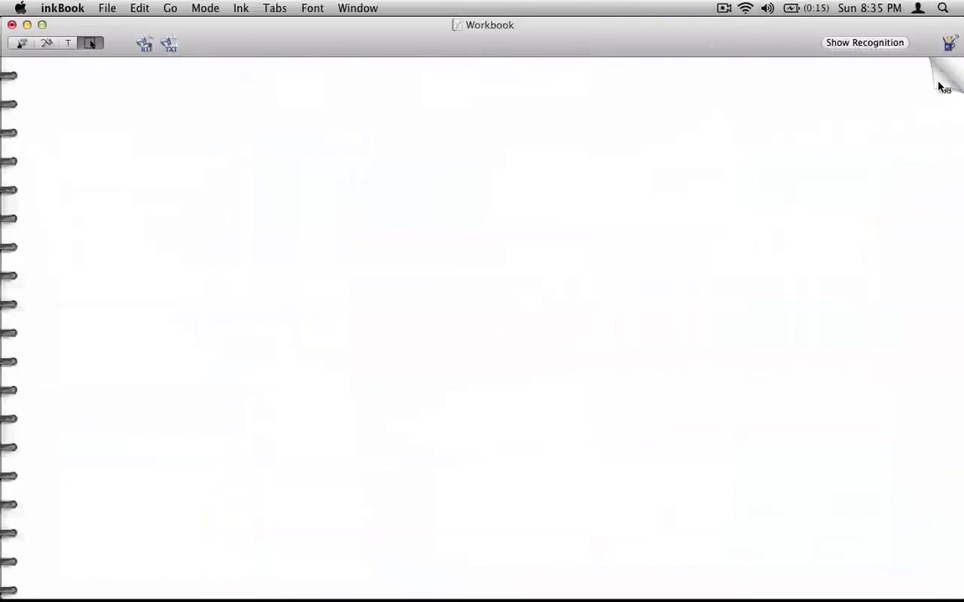
key(super+v)
drag(582, 297, 318, 208)
Step: Draw check marks beside the company code, distribution channel and division assignment entries in the IMG tree picture
click(46, 43)
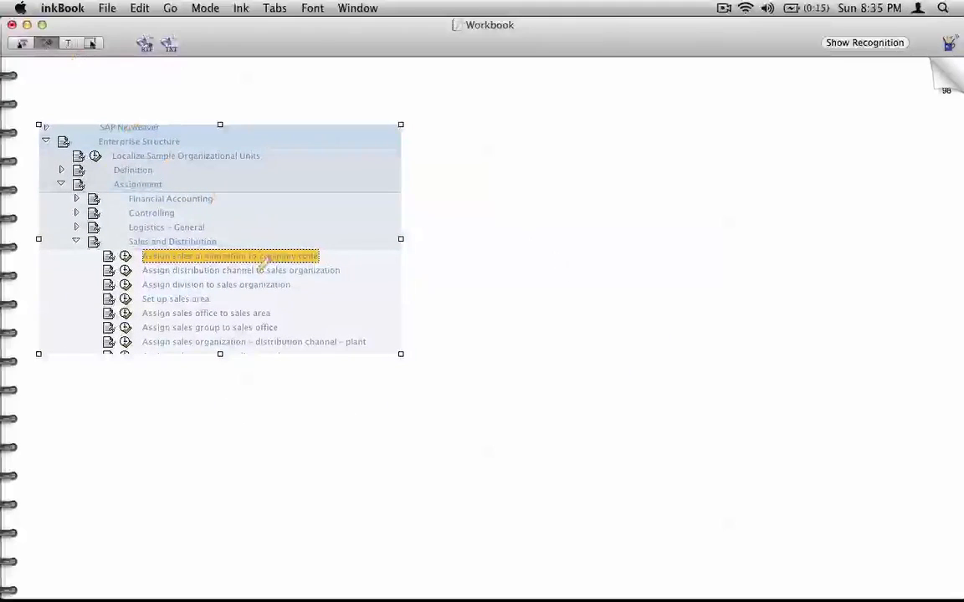
mouse_move(328, 250)
mouse_down()
mouse_move(347, 241)
mouse_move(364, 257)
mouse_up()
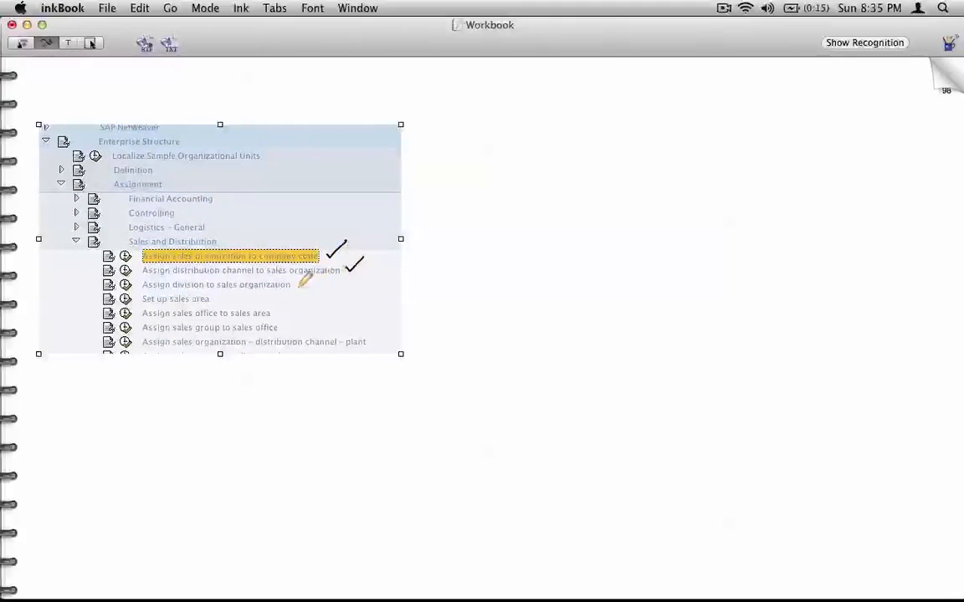
drag(298, 284, 318, 278)
Step: Switch back to SAP GUI, delete the selected WEST division assignments and save the table
key(super+Tab)
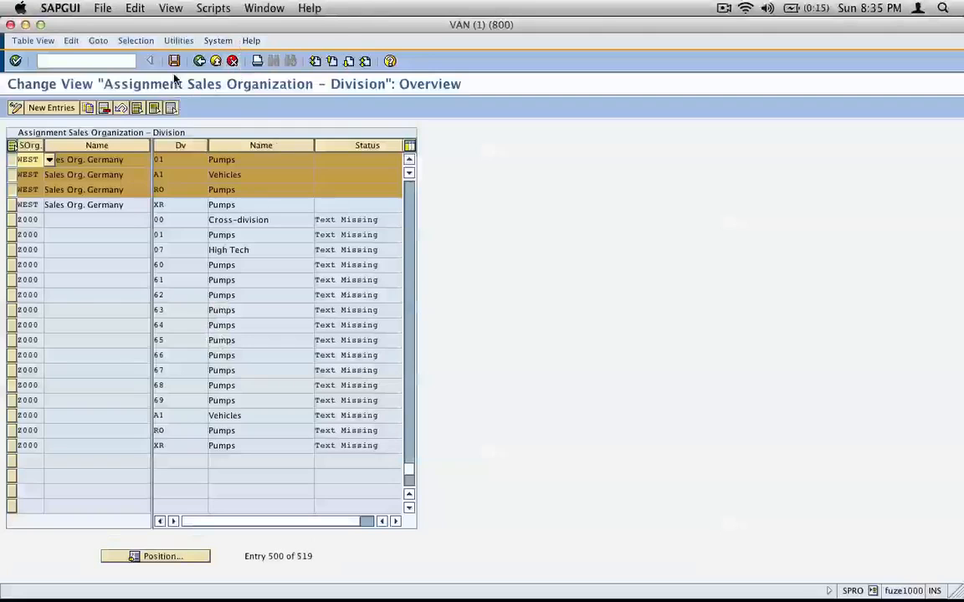
click(104, 107)
click(174, 61)
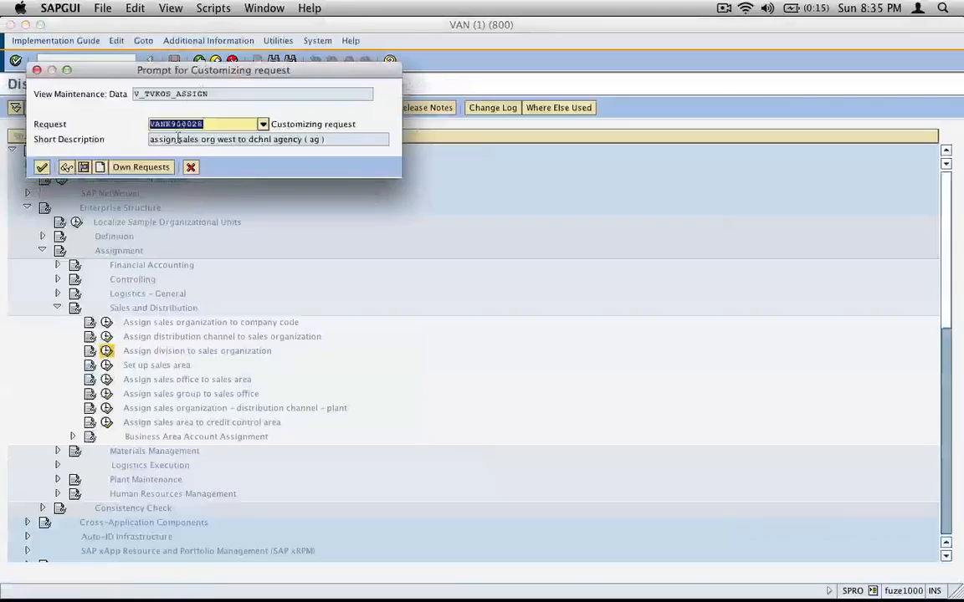
Step: Create a customizing request with the short description "assign west sales org to division xr" and save the changes to it
click(98, 167)
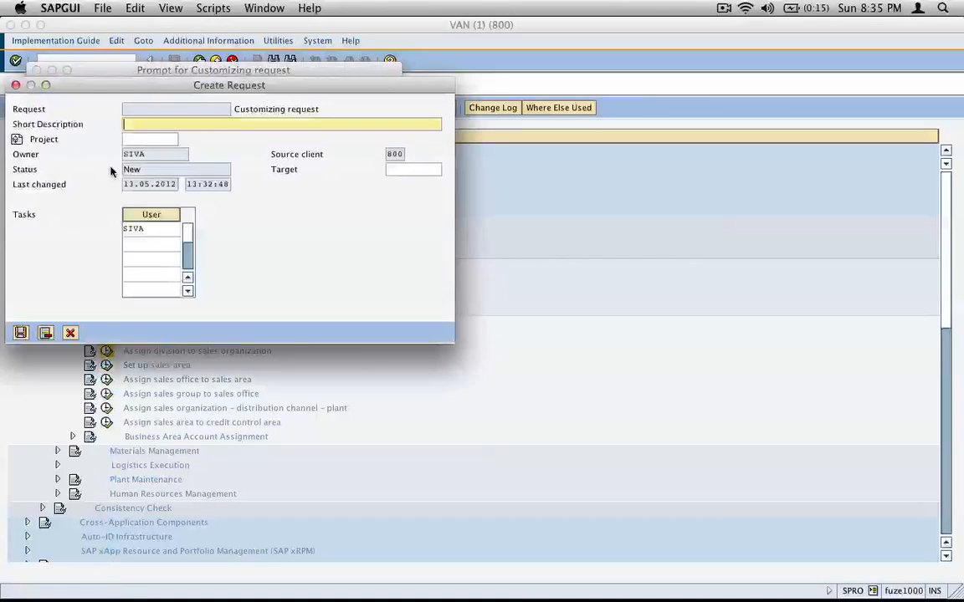
text(ass)
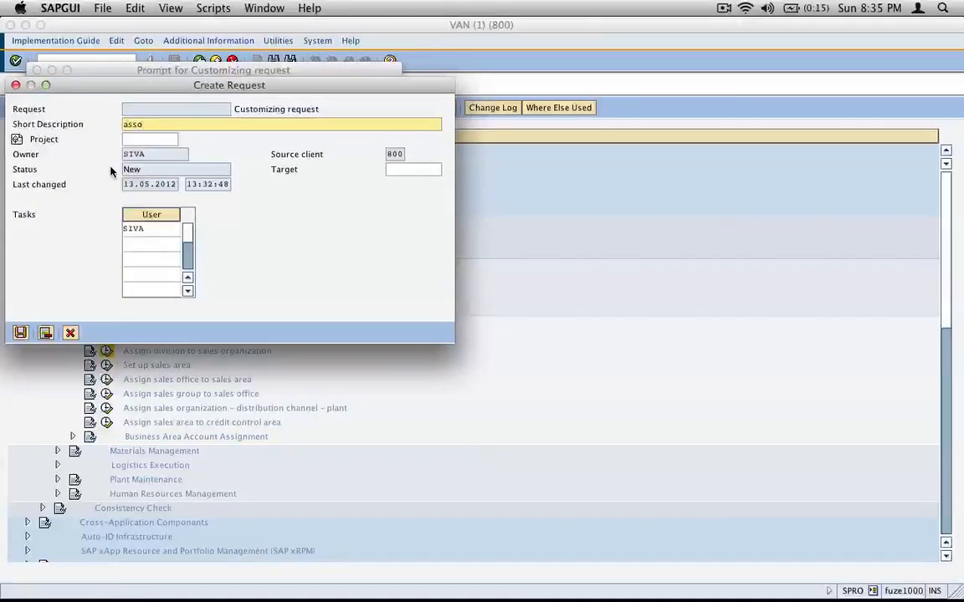
text(ign west sales)
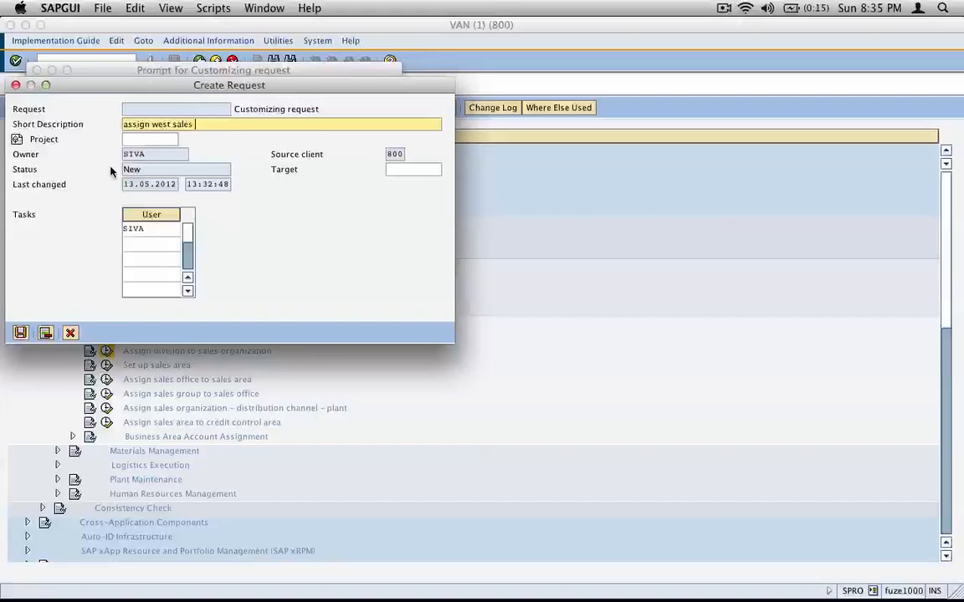
text(org to d)
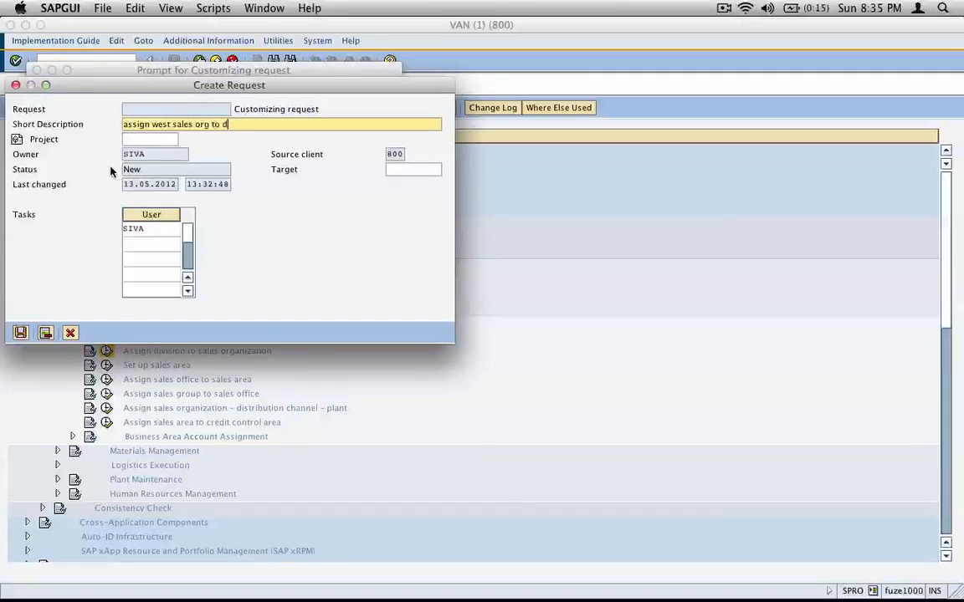
text(ivi)
key(BackSpace)
key(Escape)
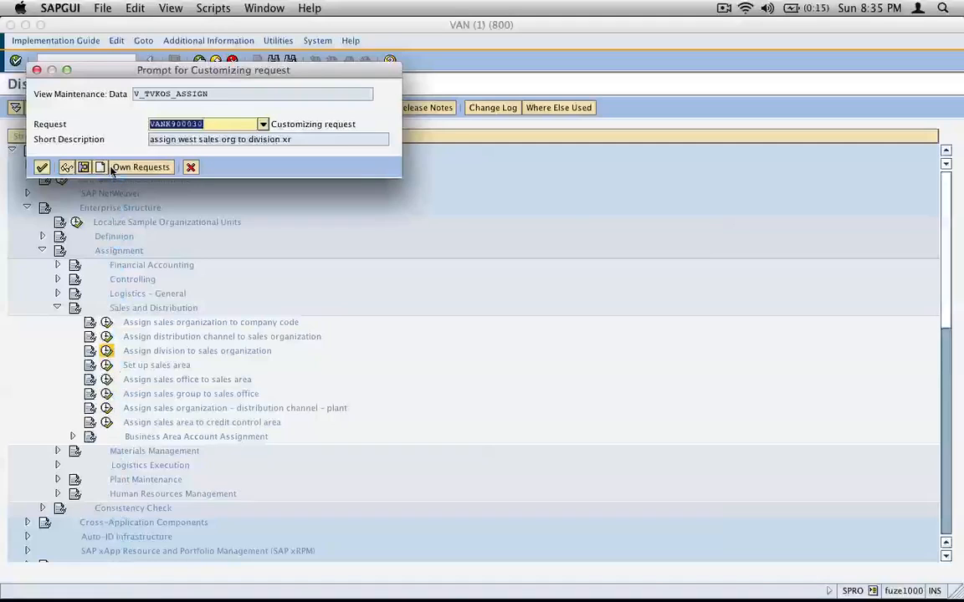
key(Return)
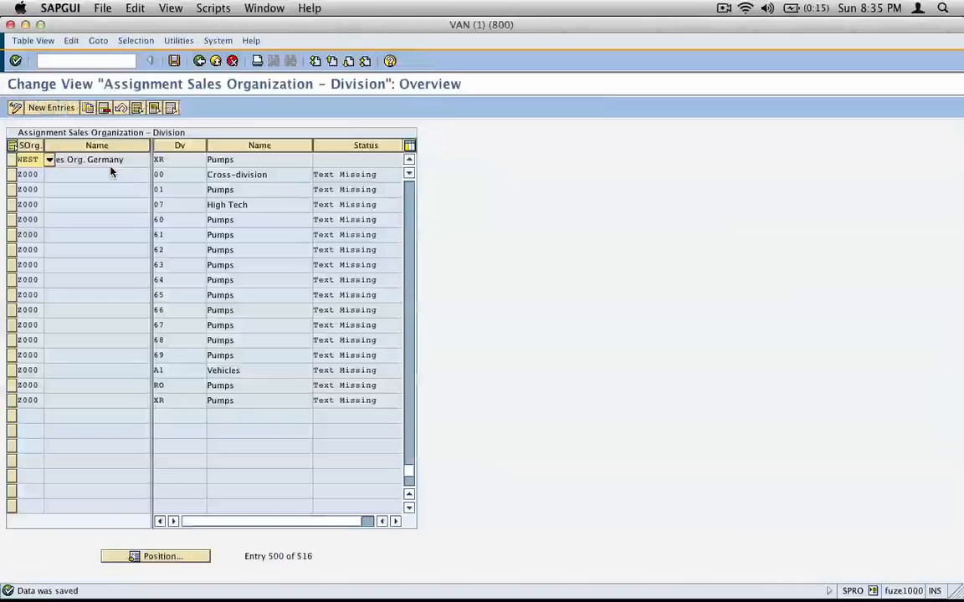
Step: Return to the implementation guide and open the Set up sales area activity
click(197, 61)
click(157, 365)
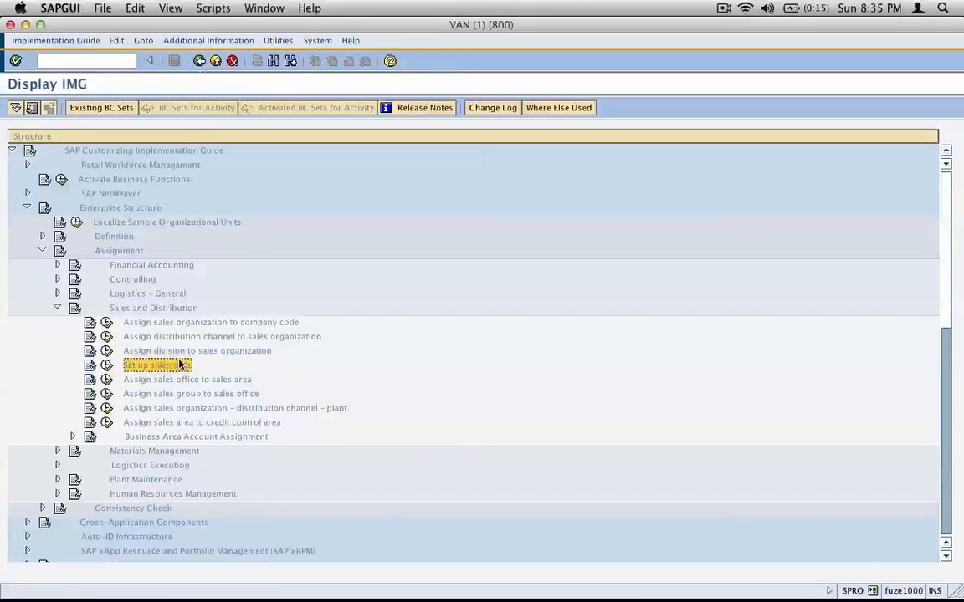
click(107, 366)
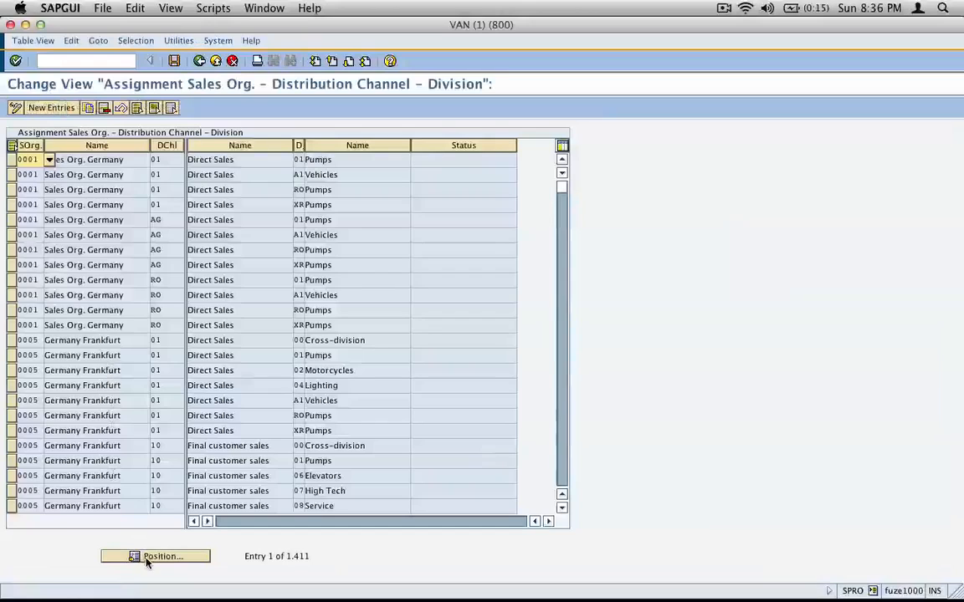
Step: Position the sales area list on sales organization west, distribution channel ag and division xr
click(156, 555)
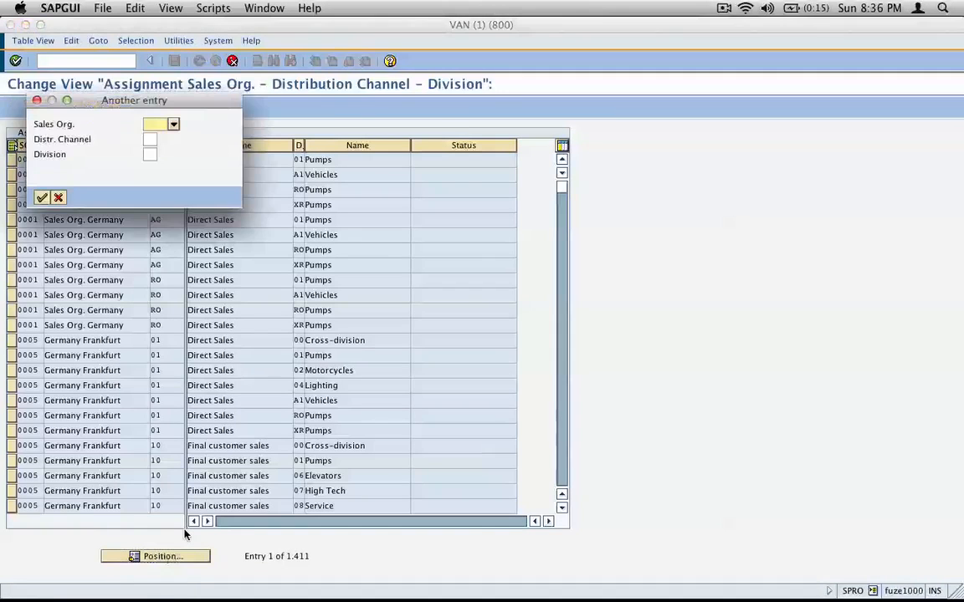
text(wes)
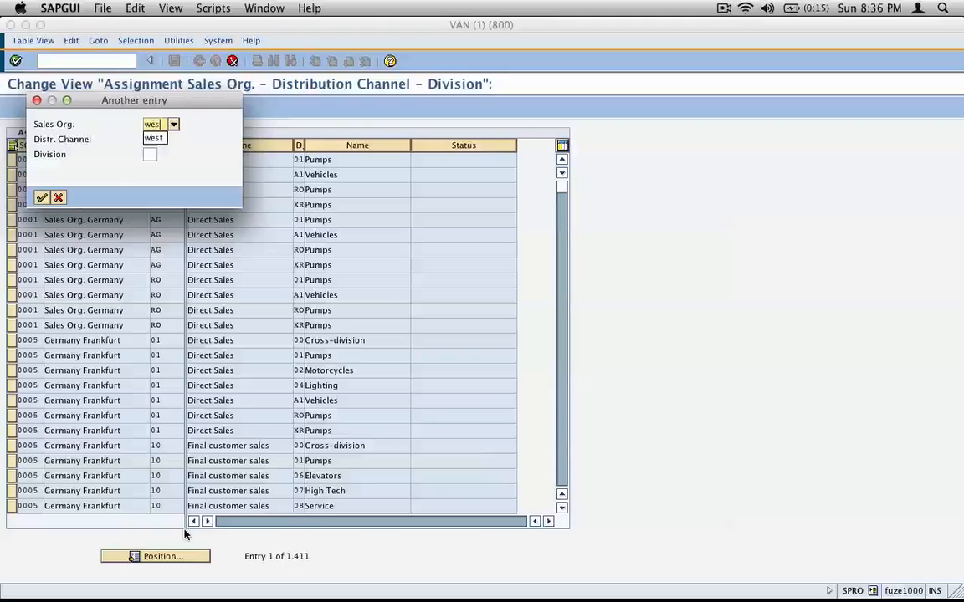
text(t)
key(Tab)
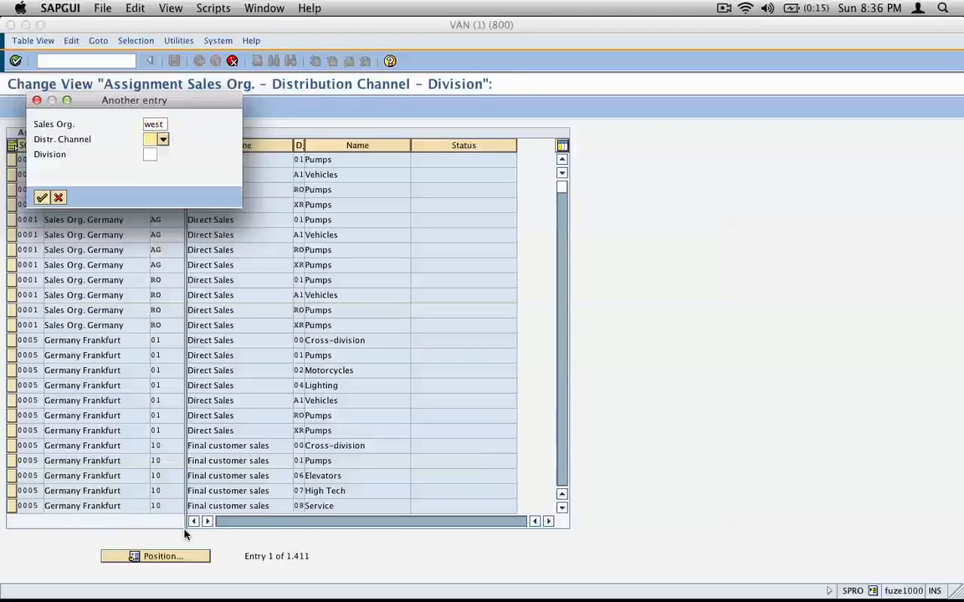
text(ag)
key(Tab)
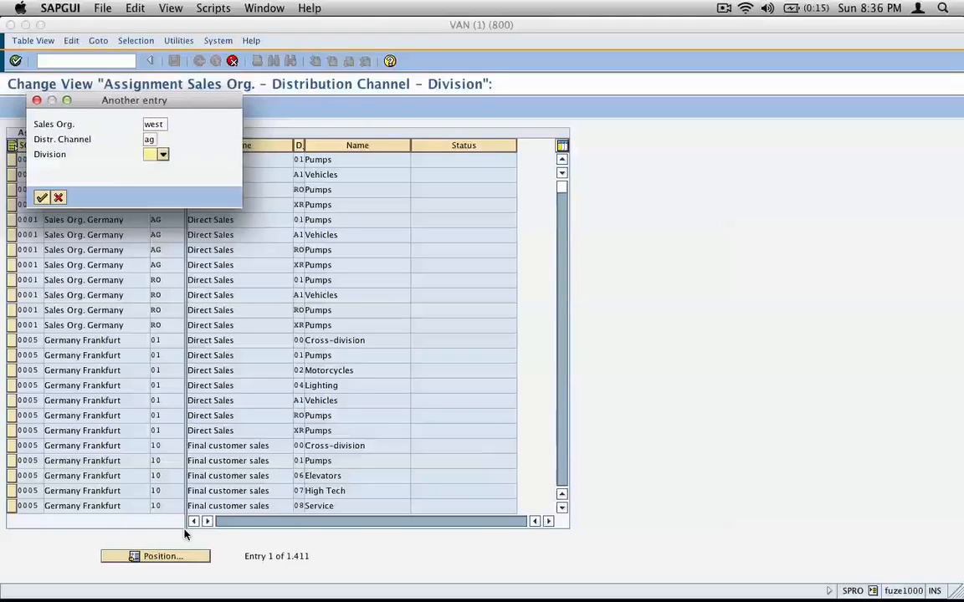
text(xr)
key(Return)
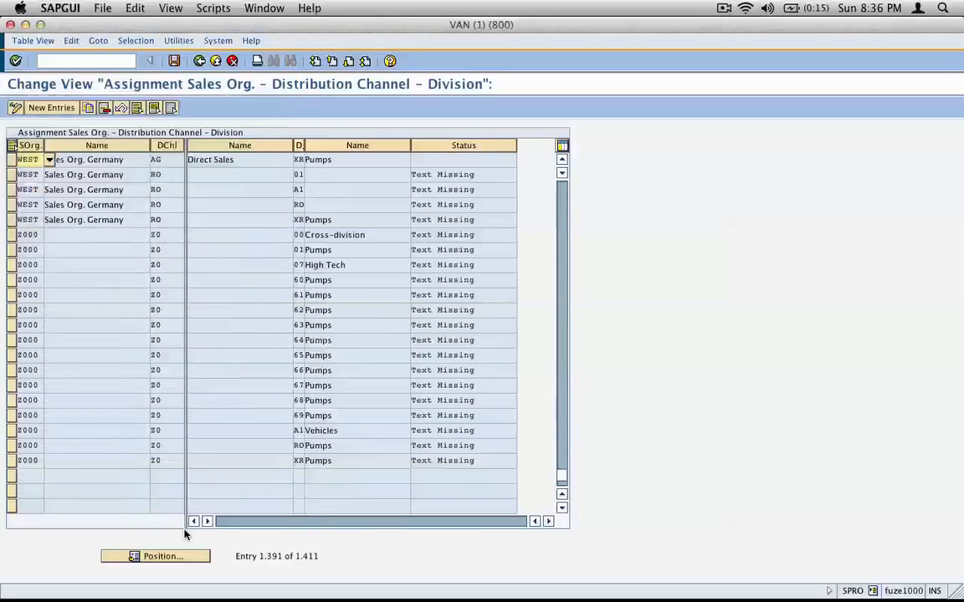
Step: Select all WEST sales area rows except the combination of distribution channel AG and division XR
click(561, 160)
click(561, 159)
click(562, 160)
click(561, 159)
click(563, 160)
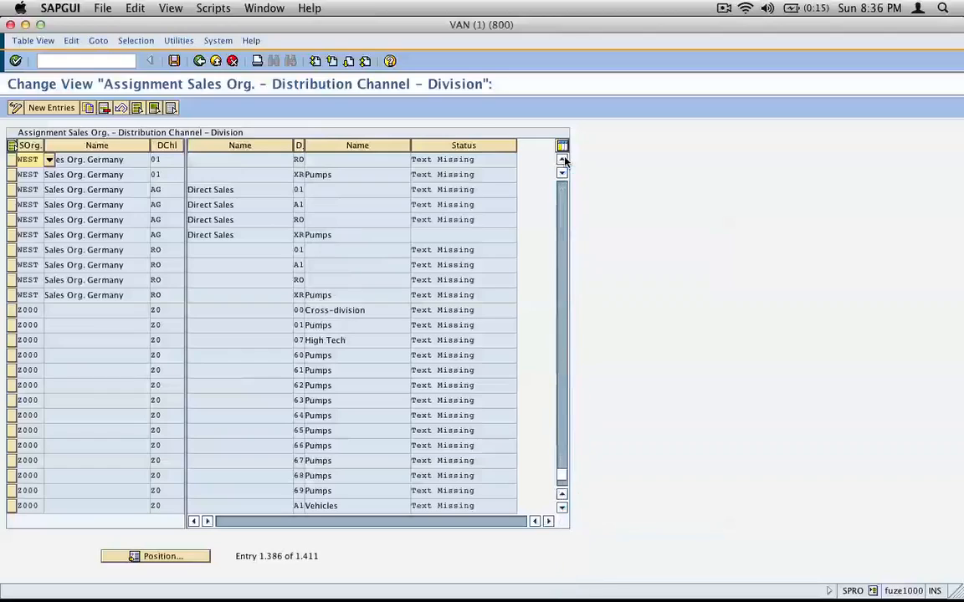
click(562, 160)
click(562, 159)
click(562, 160)
click(562, 160)
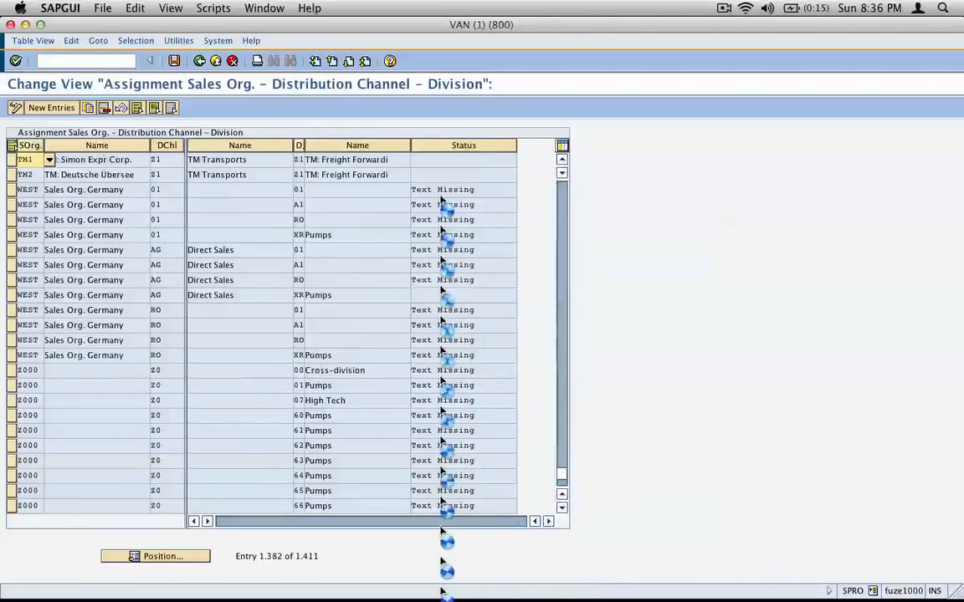
click(11, 204)
click(11, 220)
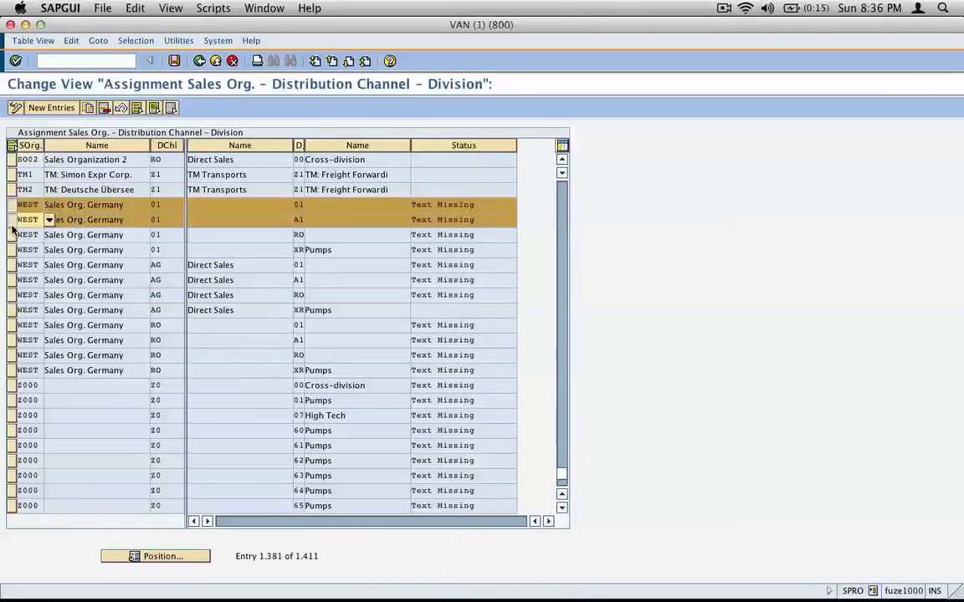
click(11, 235)
click(11, 249)
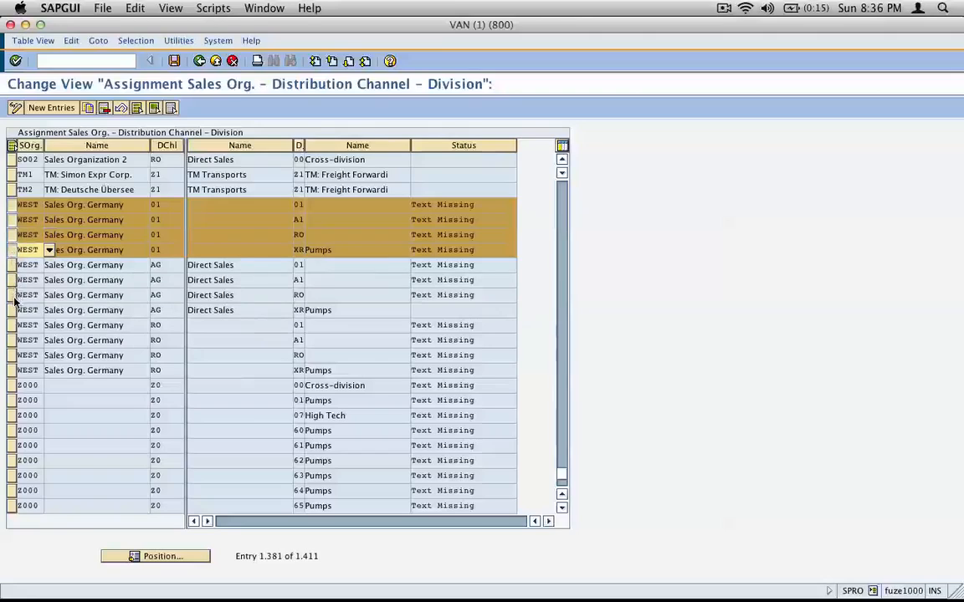
click(11, 266)
click(11, 279)
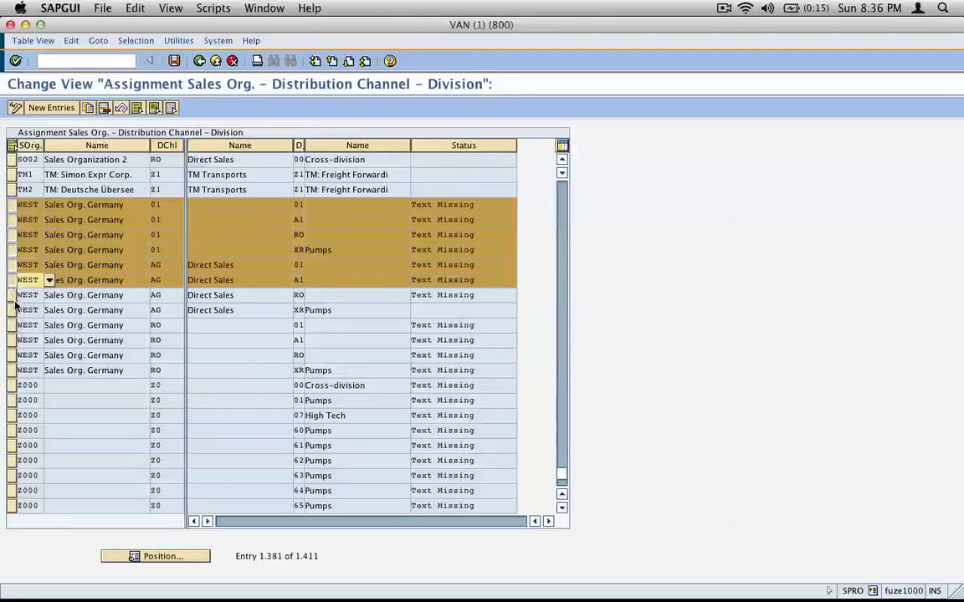
click(11, 295)
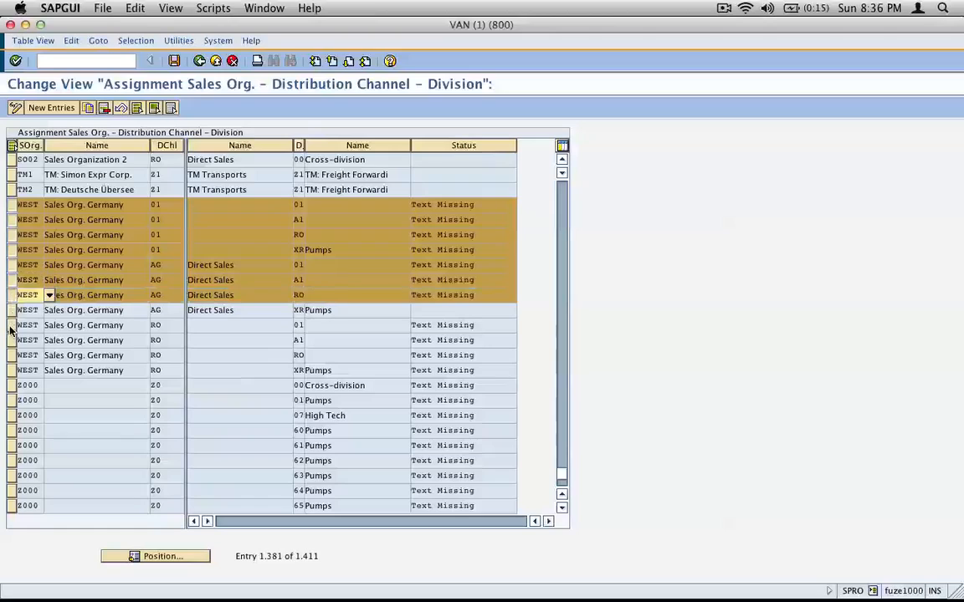
click(11, 325)
click(11, 340)
click(11, 355)
click(11, 370)
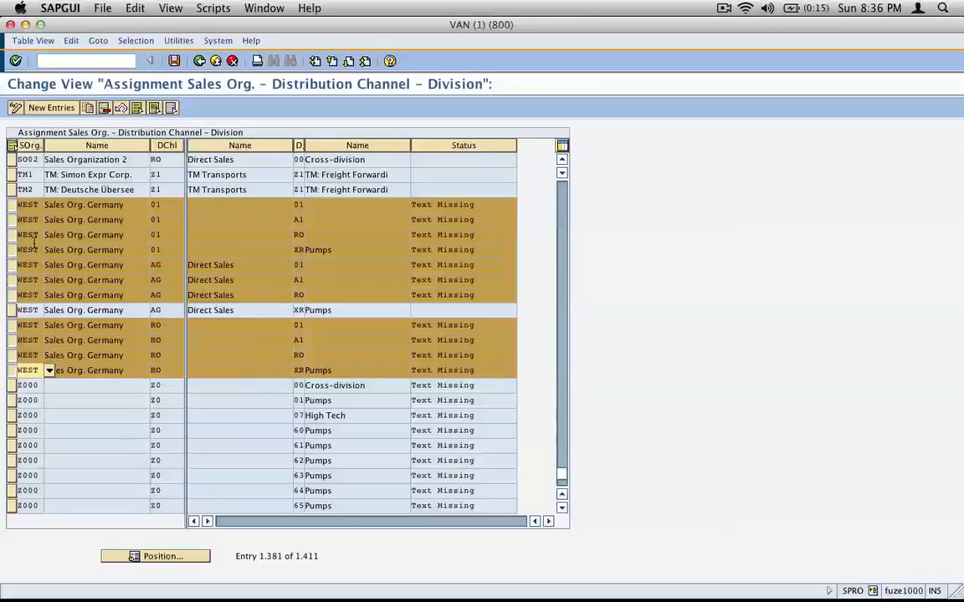
Step: Capture the sales area table with its selected rows, paste it into the inkBook notebook and place it beside the implementation guide image
key(super+shift+4)
drag(5, 81, 516, 403)
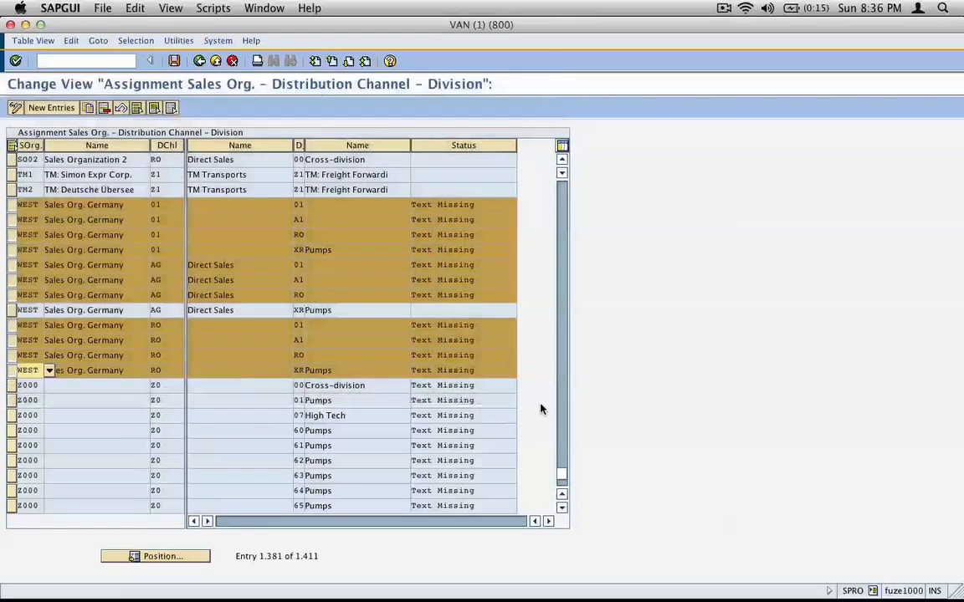
key(super+Tab)
key(super+v)
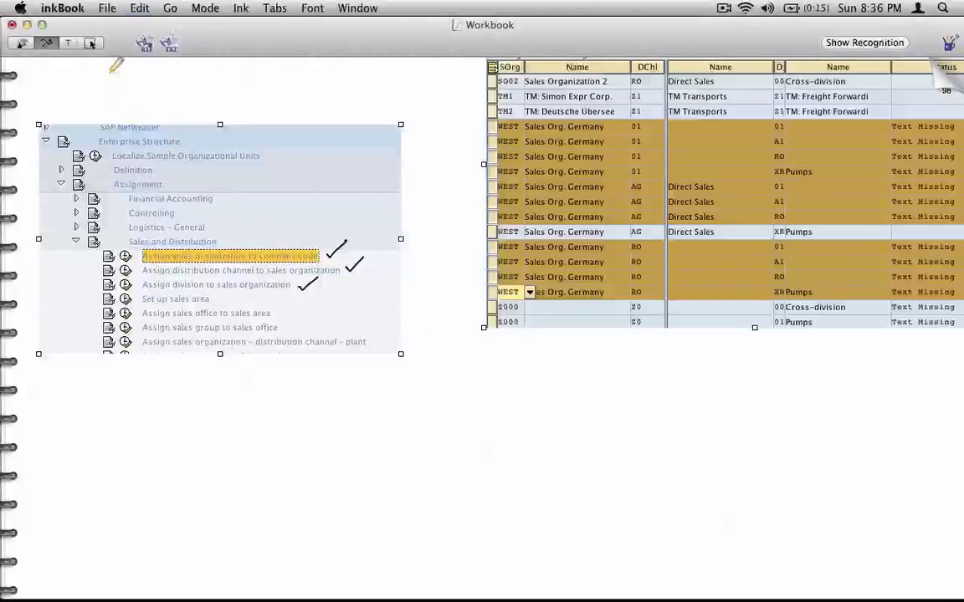
click(90, 43)
drag(681, 280, 633, 393)
Step: Draw an arrow from Set up sales area to the table, mark the selected rows and delete command, and turn to the next notebook page
click(44, 46)
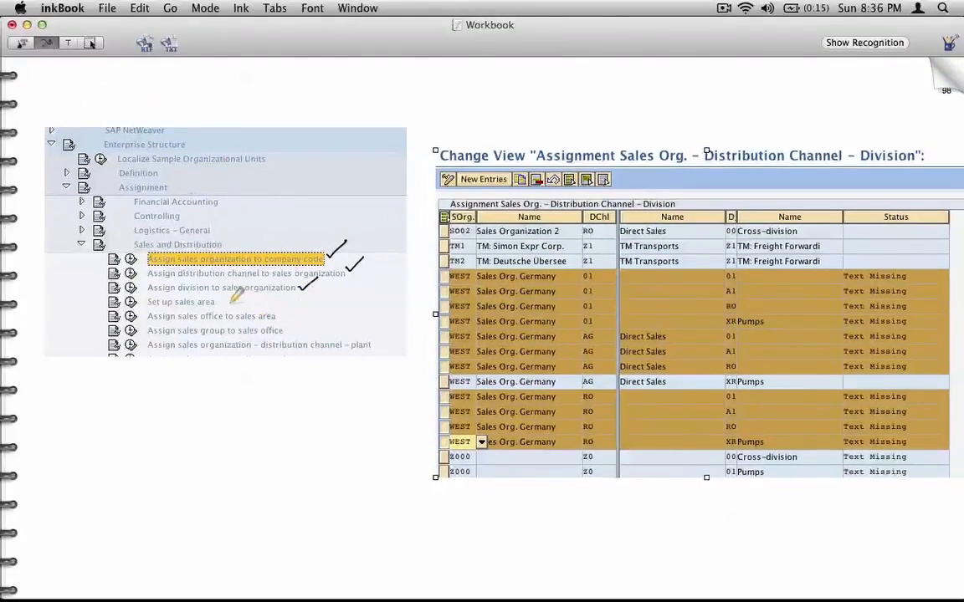
mouse_move(228, 303)
mouse_down()
mouse_move(423, 300)
mouse_move(416, 310)
mouse_up()
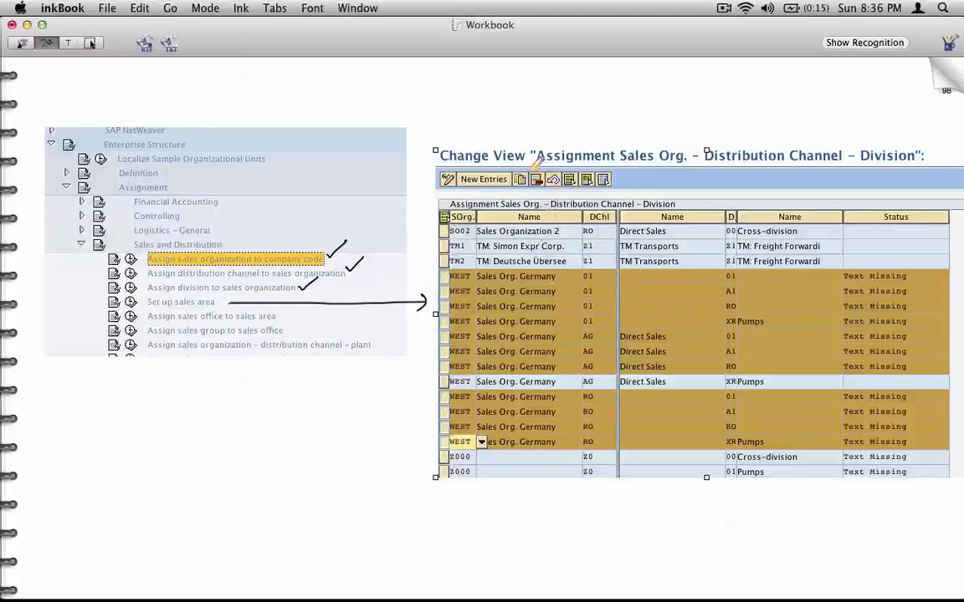
drag(439, 271, 448, 283)
mouse_move(449, 271)
mouse_down()
mouse_move(438, 282)
mouse_move(448, 297)
mouse_up()
mouse_move(448, 286)
mouse_down()
mouse_move(439, 298)
mouse_move(448, 313)
mouse_up()
mouse_move(448, 301)
mouse_down()
mouse_move(438, 313)
mouse_move(448, 328)
mouse_up()
mouse_move(449, 316)
mouse_down()
mouse_move(439, 328)
mouse_move(448, 358)
mouse_up()
drag(448, 347, 440, 374)
drag(441, 398, 442, 408)
drag(441, 408, 449, 427)
drag(448, 419, 447, 448)
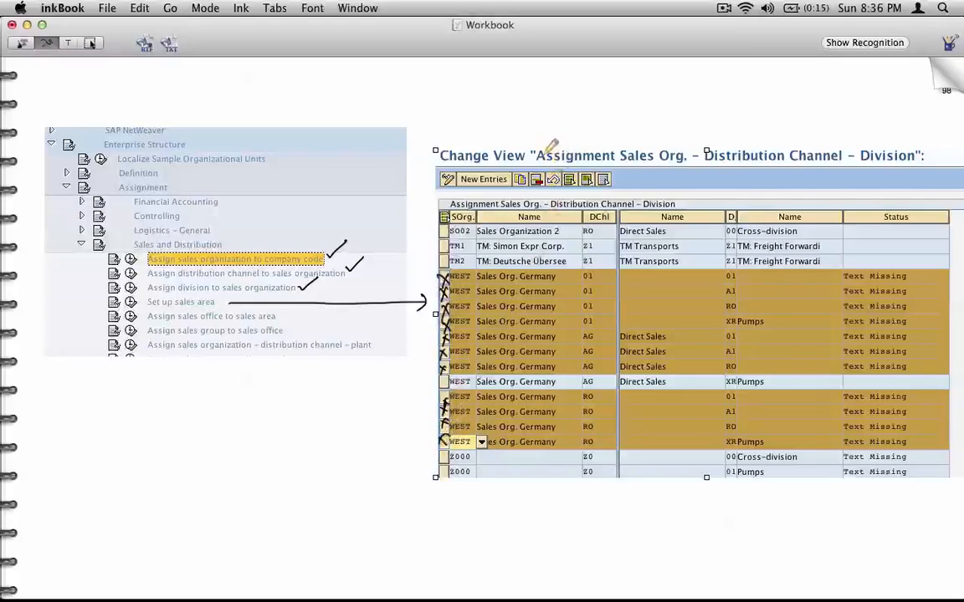
mouse_move(548, 146)
mouse_down()
mouse_move(540, 173)
mouse_move(552, 167)
mouse_up()
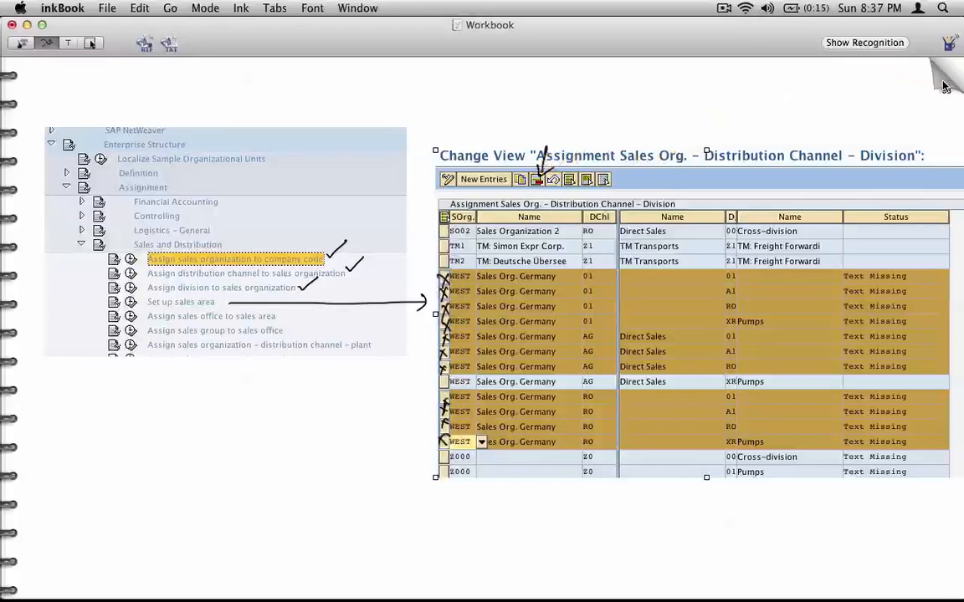
click(941, 87)
Step: Switch back to SAP GUI, delete the selected WEST sales areas and save the table
key(super+Tab)
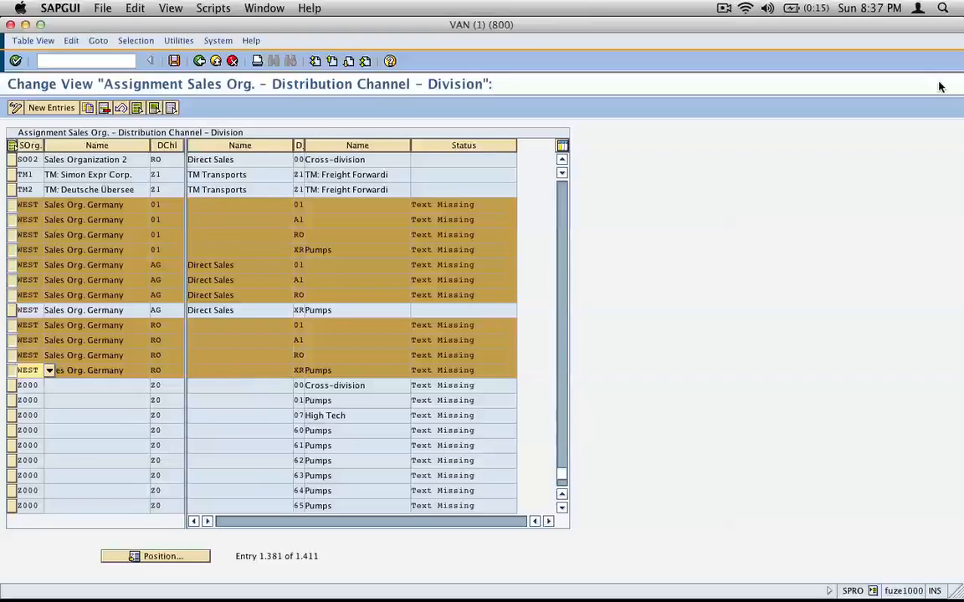
click(104, 109)
key(ctrl+s)
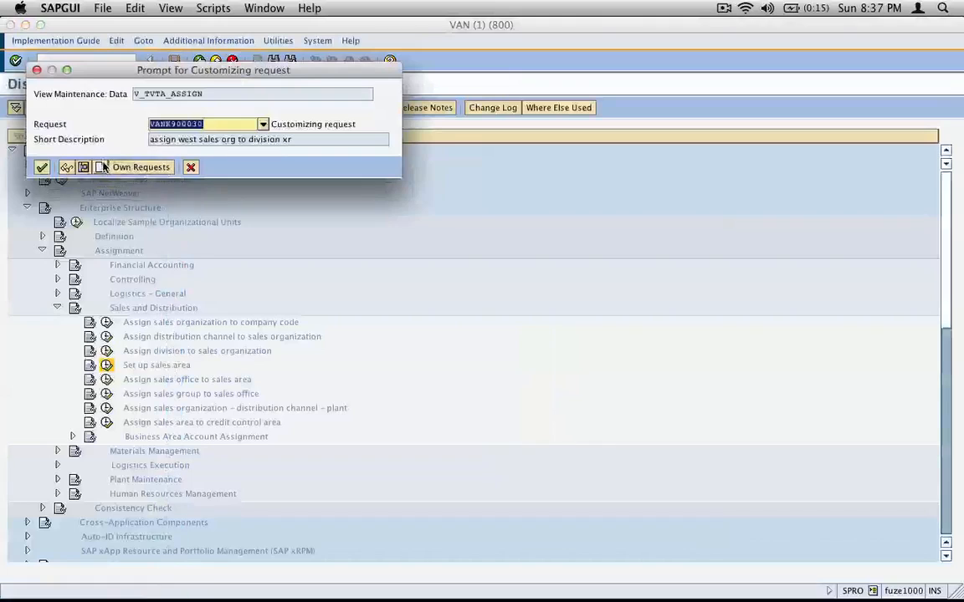
Step: Create a customizing request with the short description "create sales area west/ag/xr" and save the changes to it
click(101, 167)
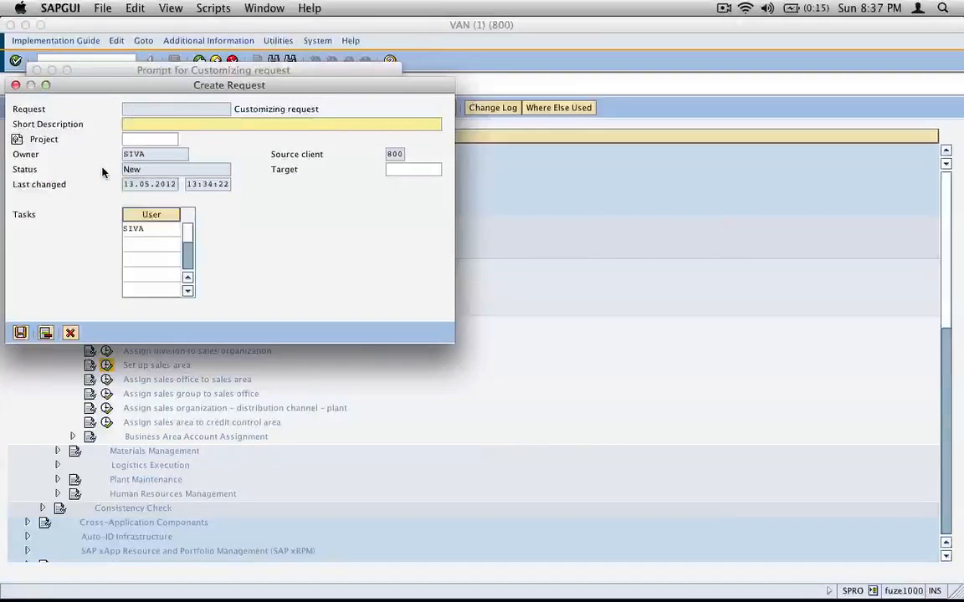
text(create sales area wes)
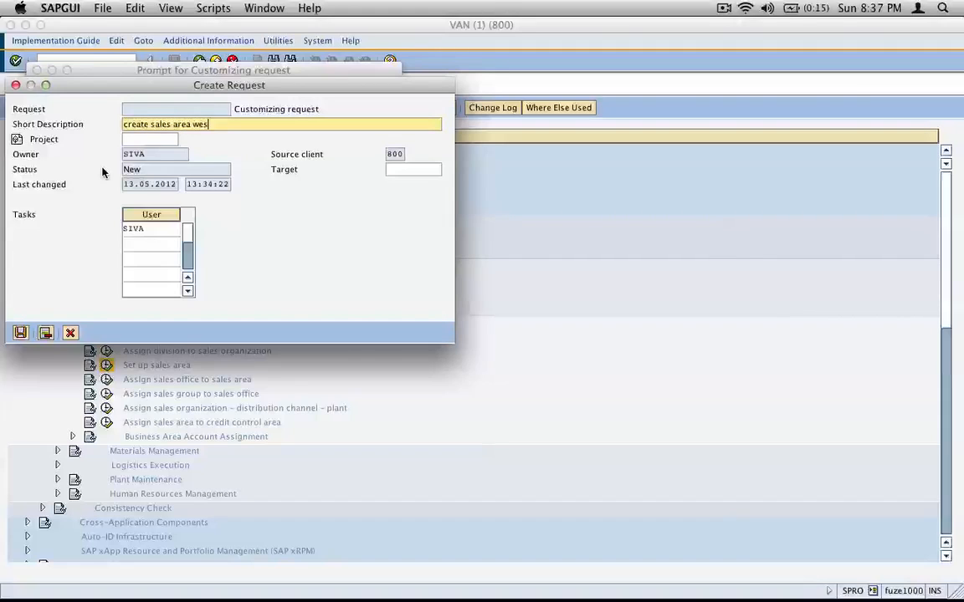
text(t/)
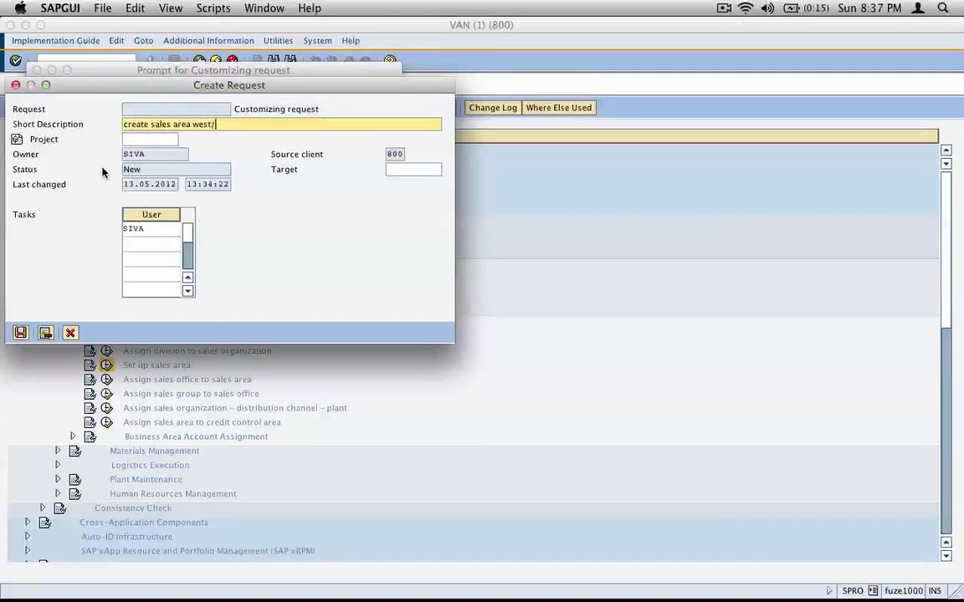
text(ag/xr)
click(20, 332)
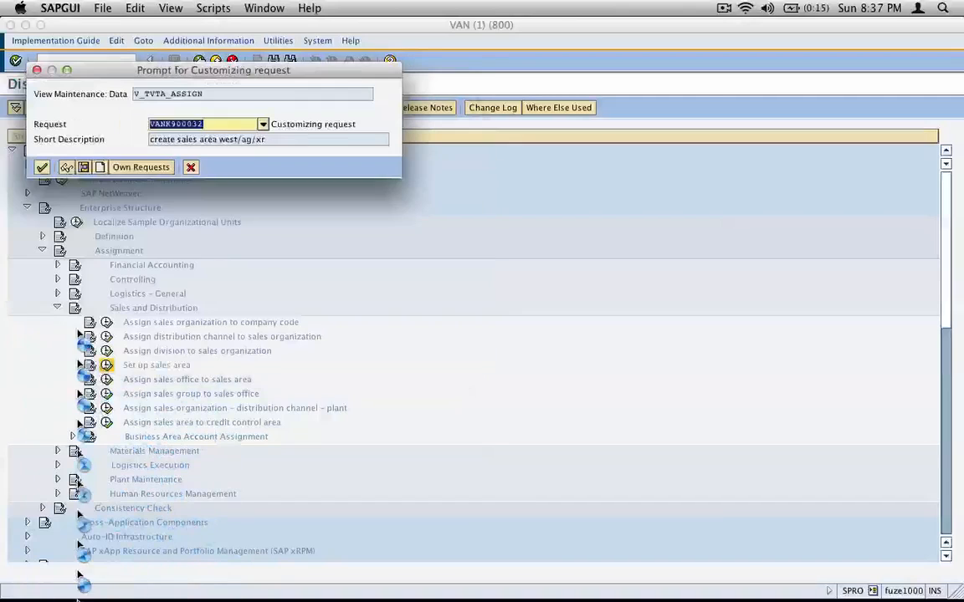
click(42, 168)
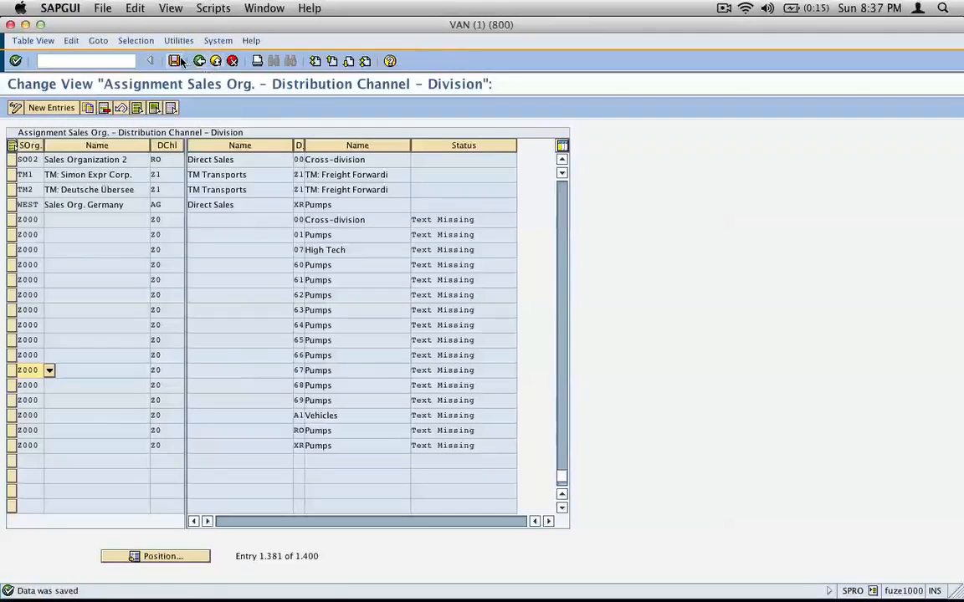
Step: Return to the implementation guide, capture the Sales and Distribution nodes with Assign sales office to sales area selected, and place the image on the notebook page
click(199, 60)
click(190, 380)
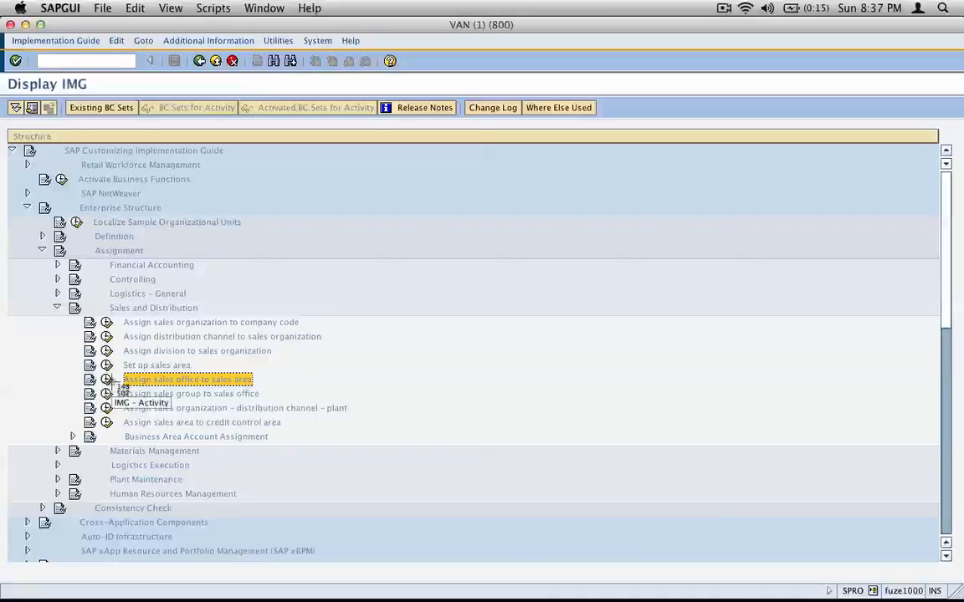
drag(38, 293, 384, 457)
key(super+Tab)
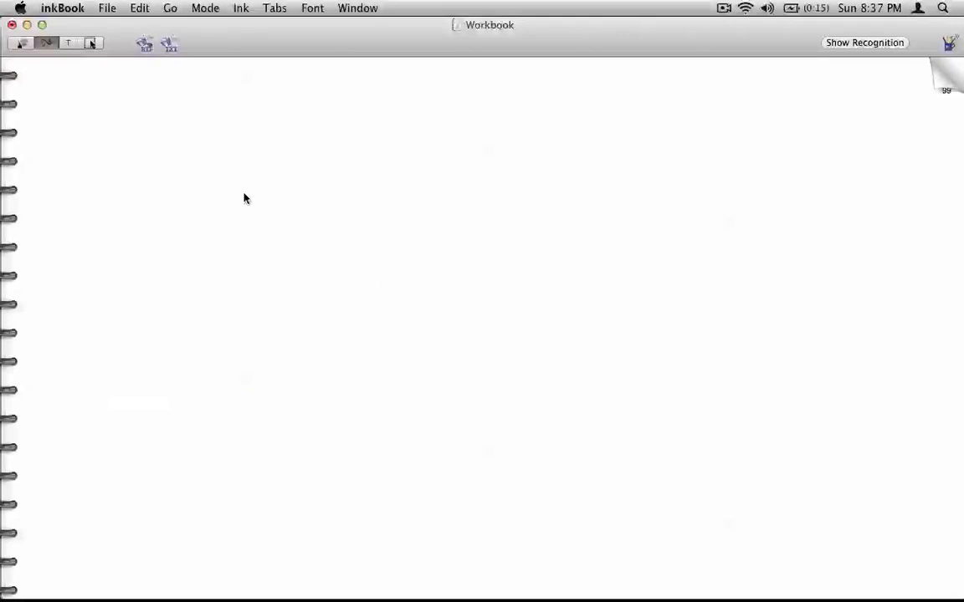
key(super+v)
click(90, 42)
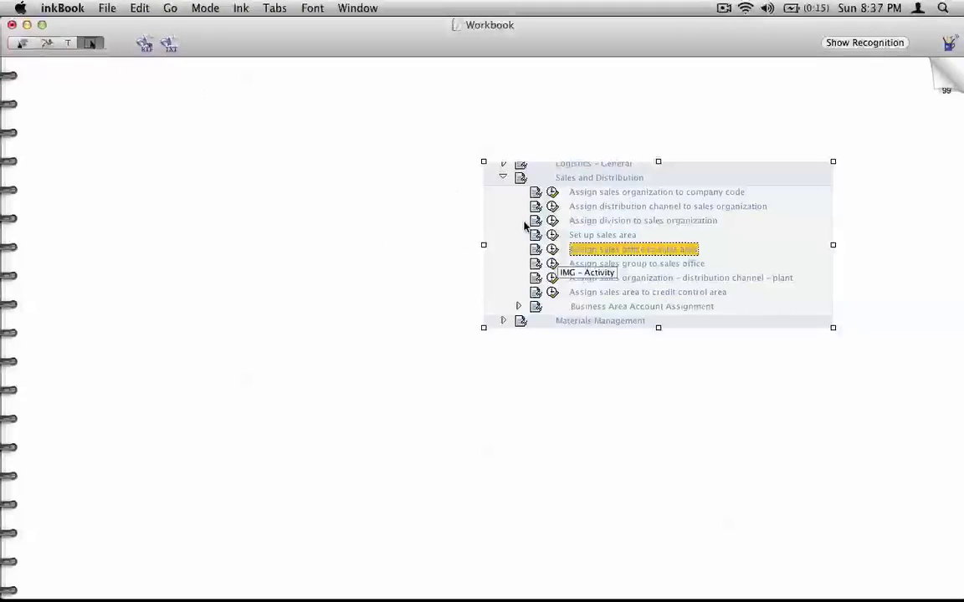
drag(526, 226, 93, 194)
Step: Switch back to SAP GUI, open the Assign sales office to sales area activity and position the list on sales organization west
key(super+Tab)
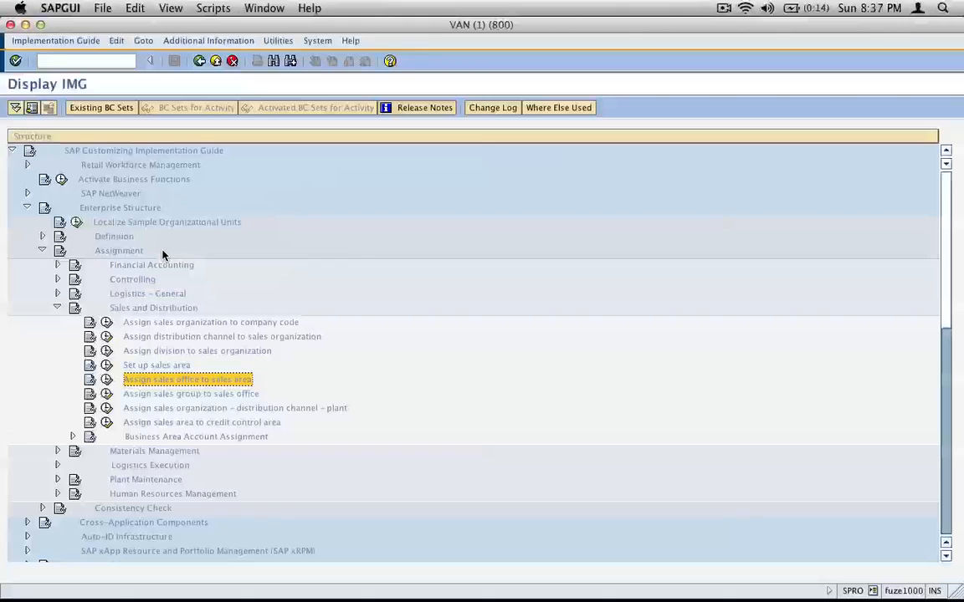
click(106, 379)
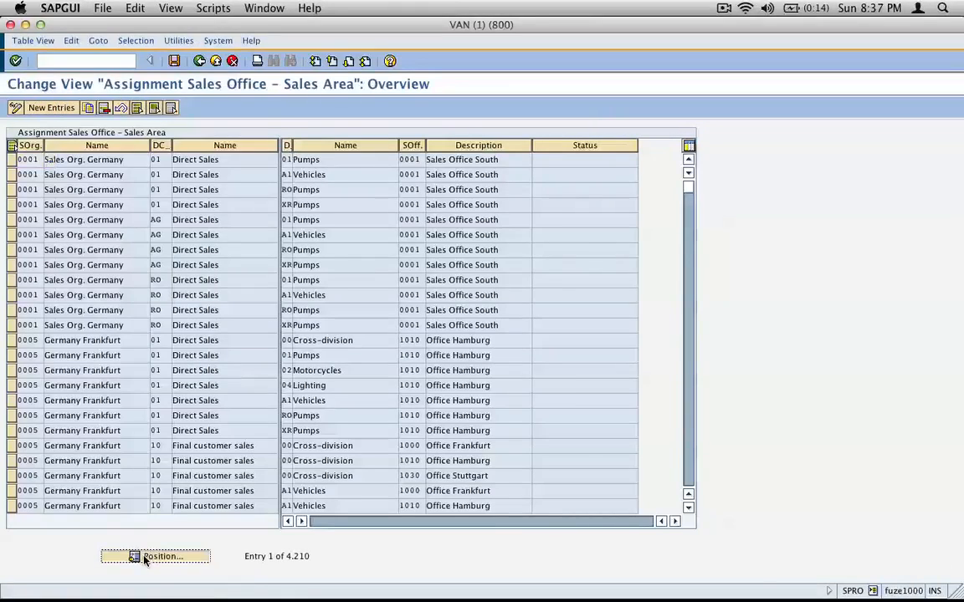
click(144, 559)
text(west)
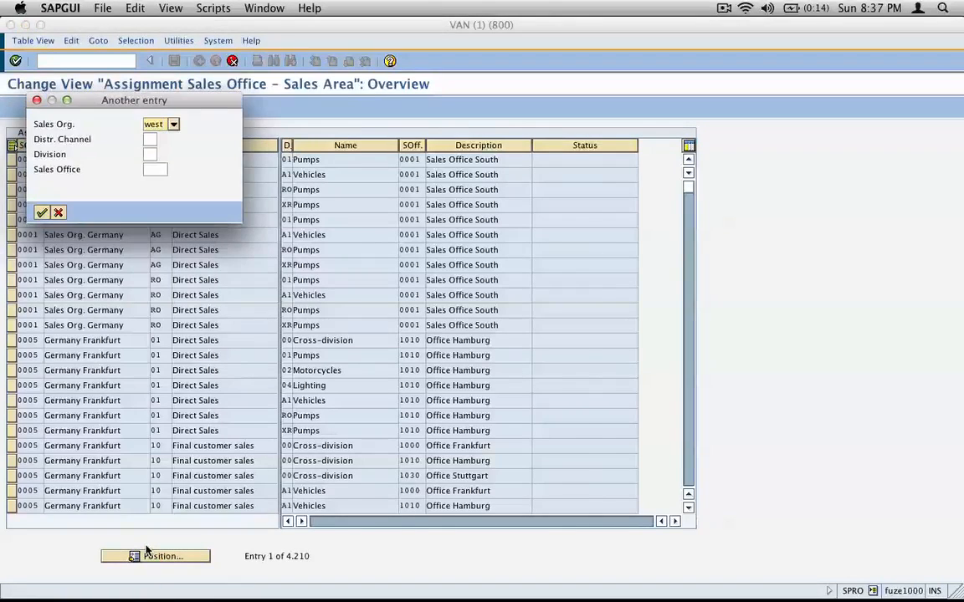
key(Return)
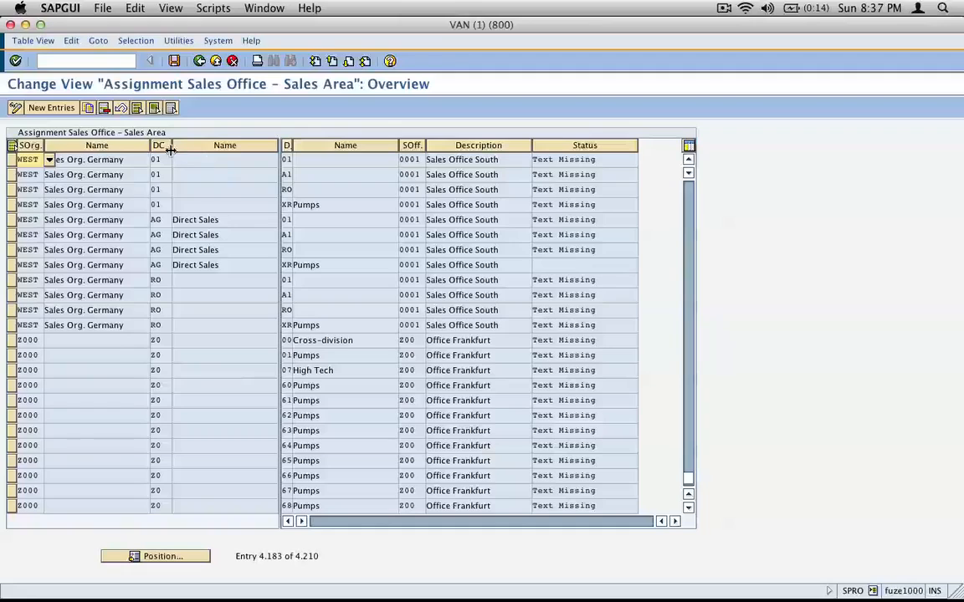
Step: Widen the distribution channel and division columns, and delete all sales office assignments of sales organization WEST
mouse_move(171, 145)
mouse_down()
mouse_move(193, 146)
mouse_move(184, 151)
mouse_up()
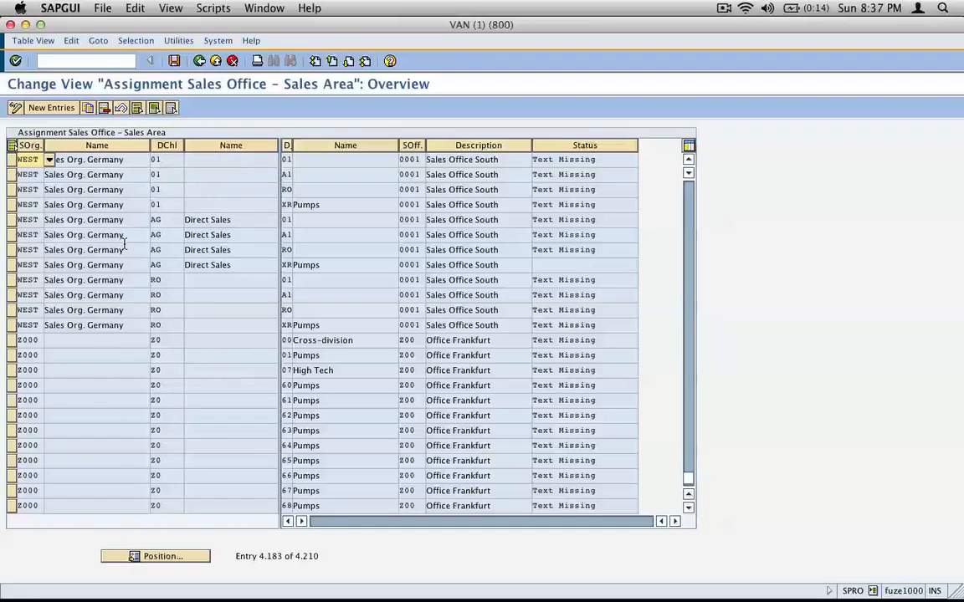
drag(291, 145, 314, 149)
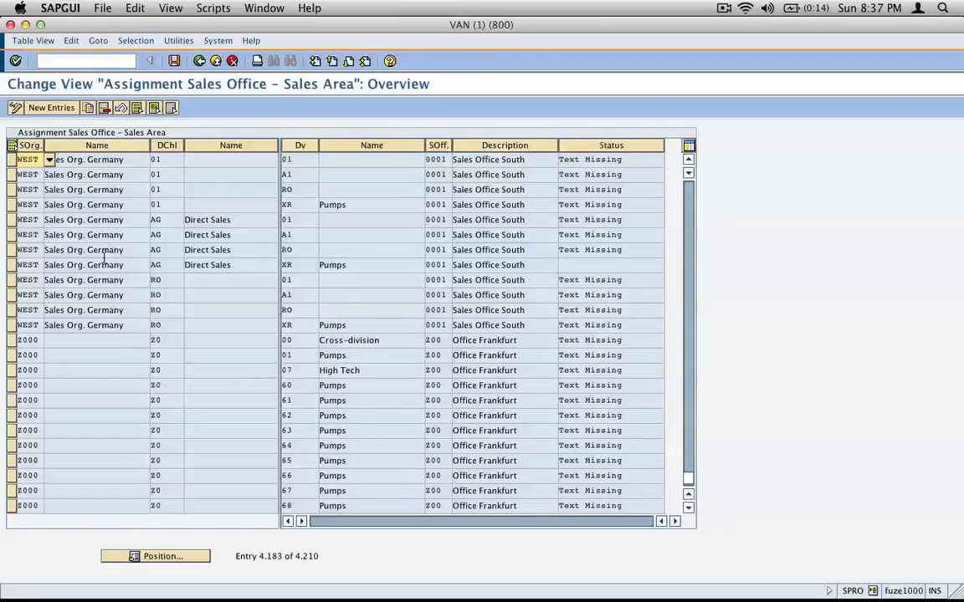
click(10, 264)
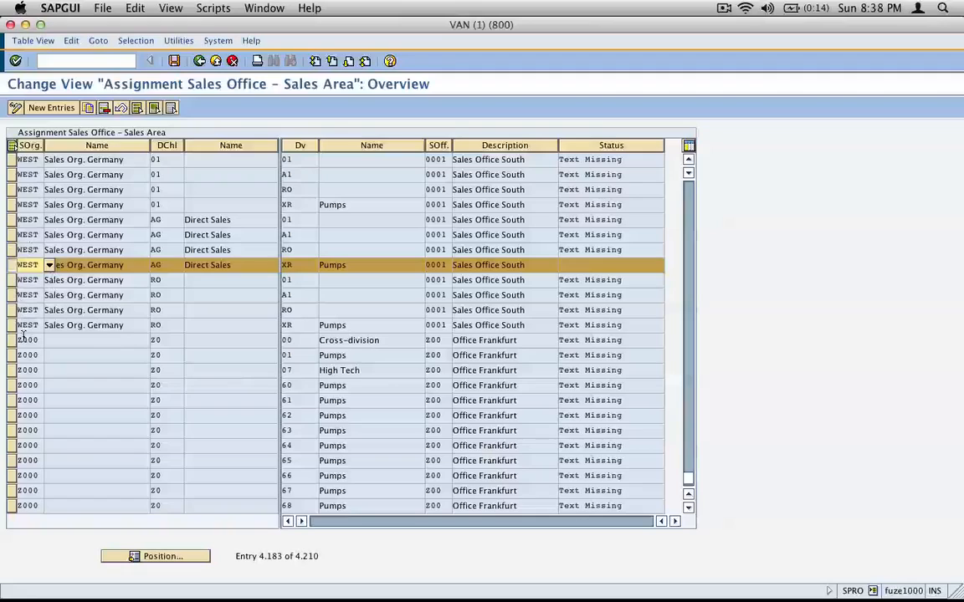
drag(11, 325, 12, 159)
click(13, 220)
click(104, 107)
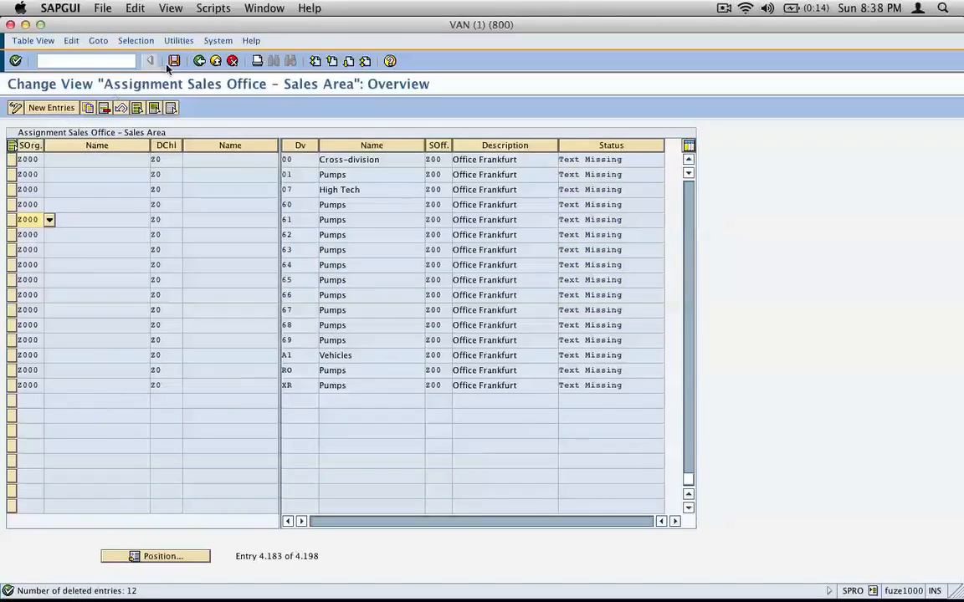
Step: Add a new entry assigning sales office BAYA to sales area WEST/AG/XR, and capture it as an image
click(52, 107)
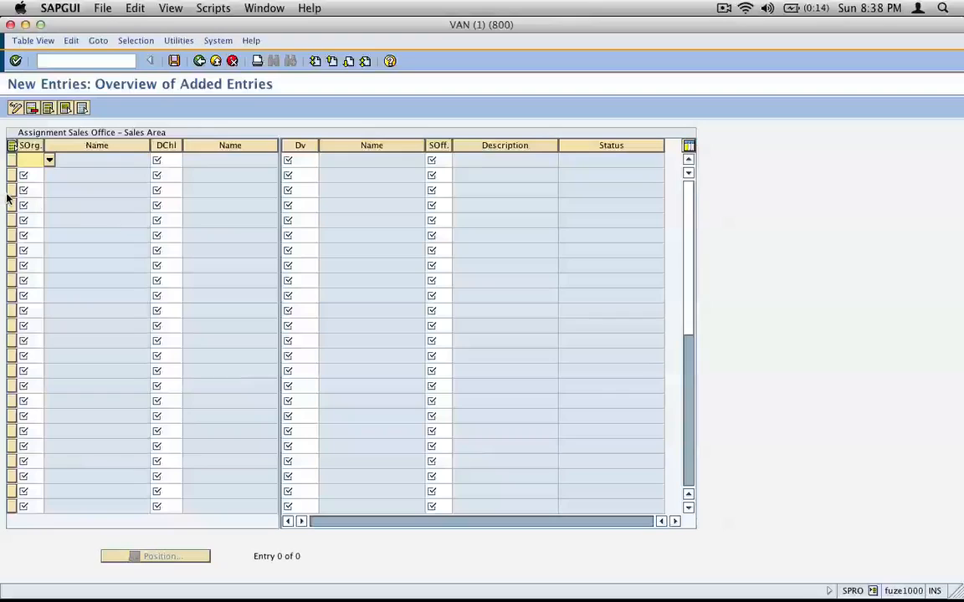
key(Tab)
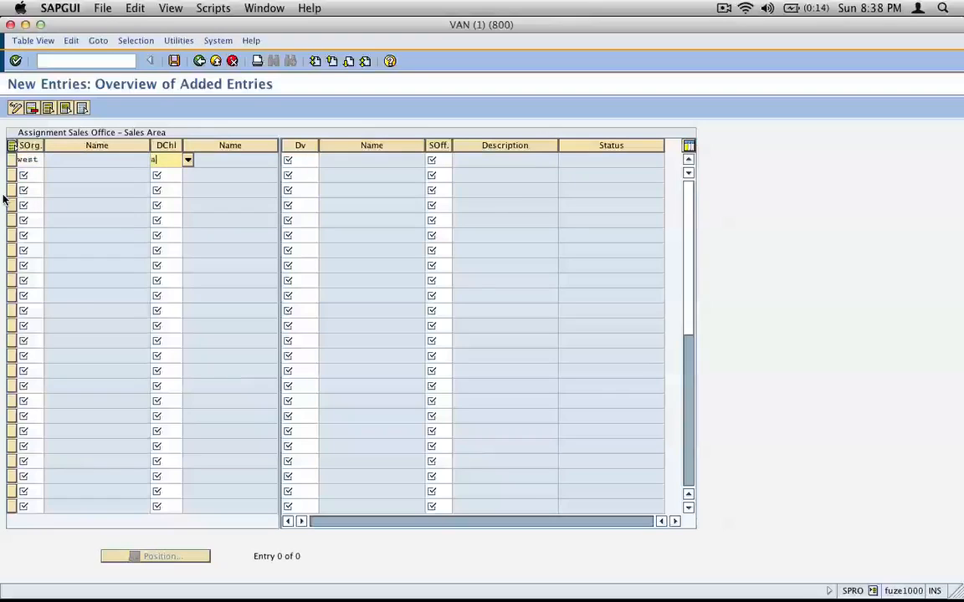
key(Tab)
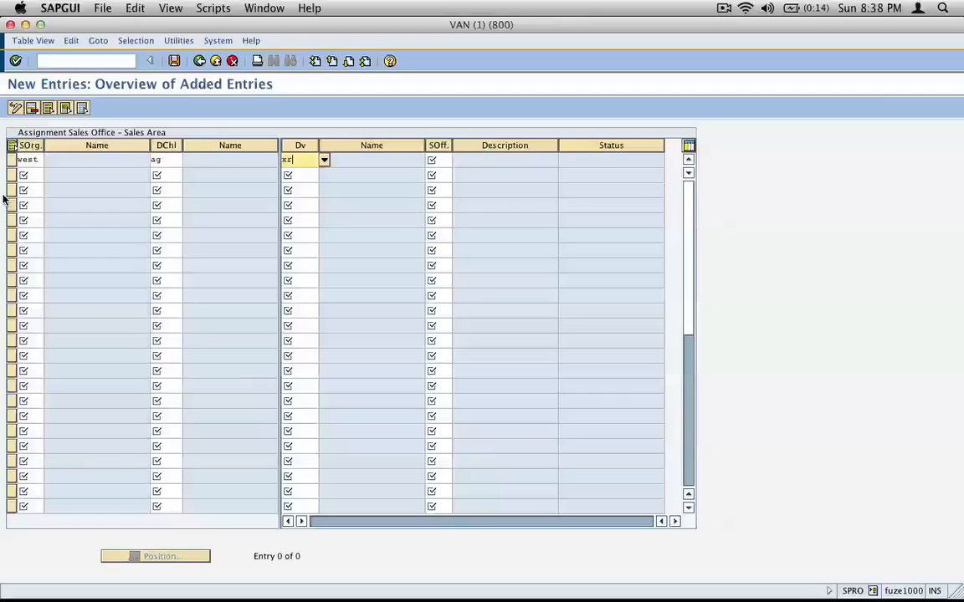
key(Tab)
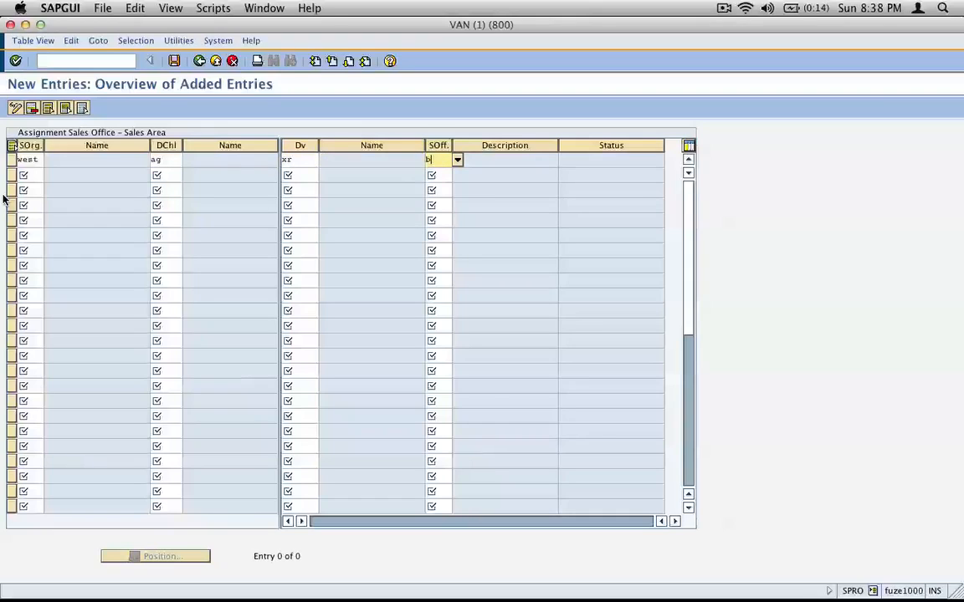
key(Return)
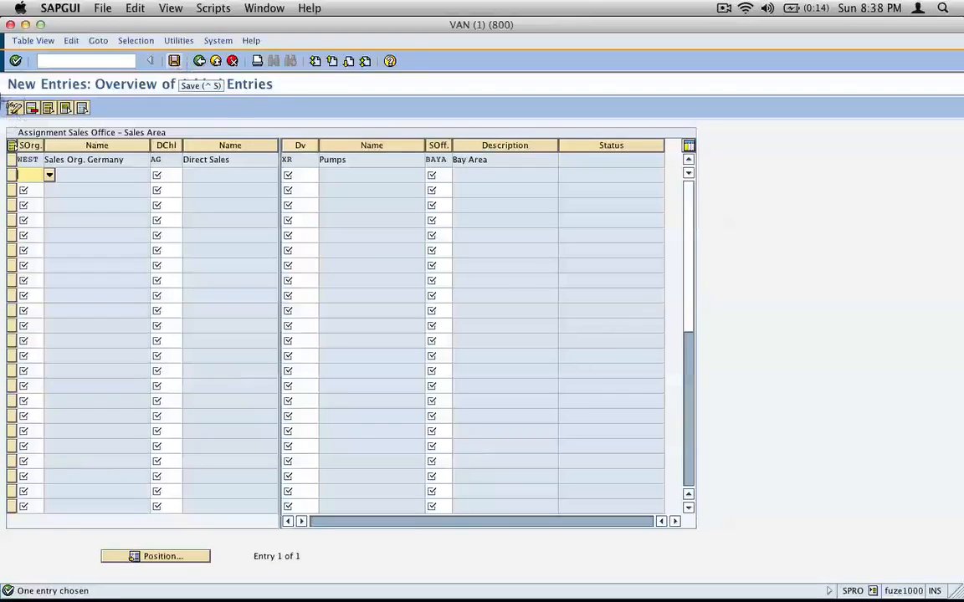
key(super+shift+4)
drag(7, 72, 525, 277)
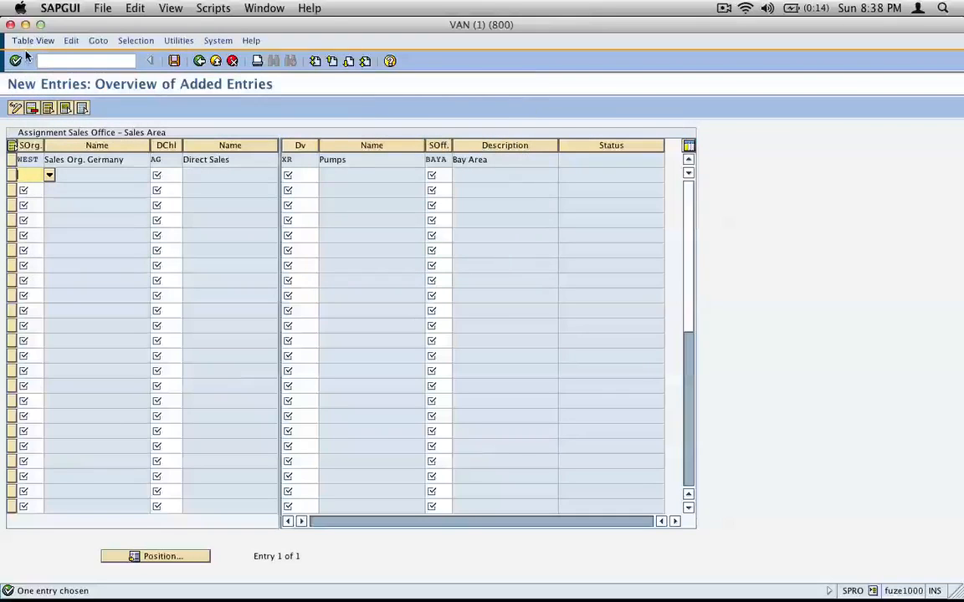
Step: Save the entry to a new customizing request described "assign sales area west/ag/xr to sales off baya" and leave the new entries view
click(174, 60)
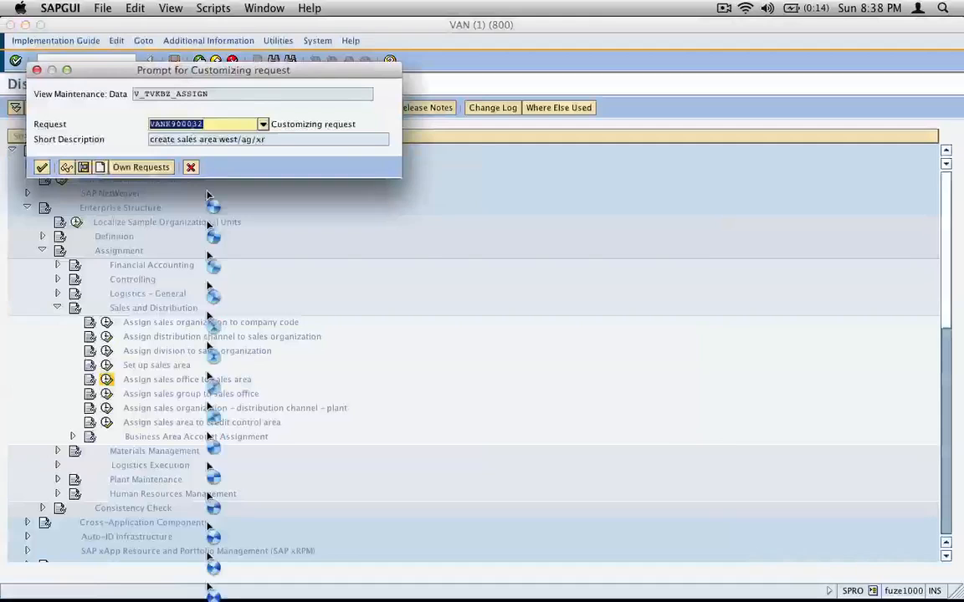
click(99, 166)
text(ass)
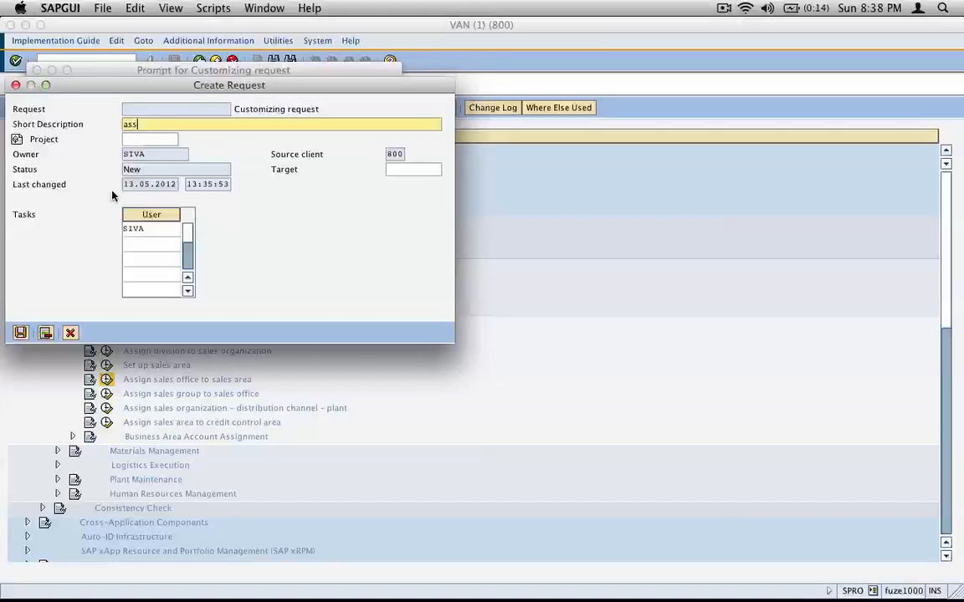
text(ign sales area west)
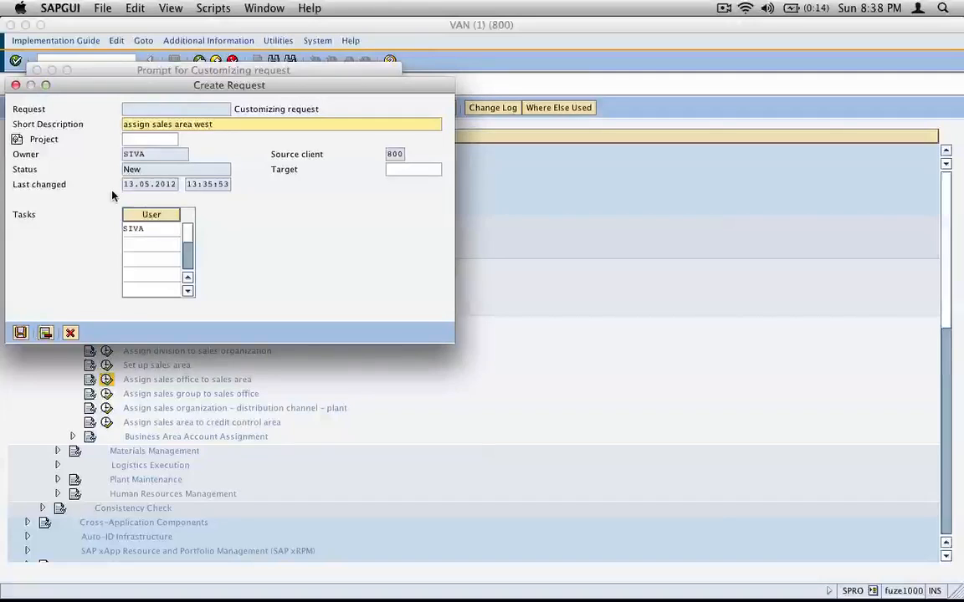
text(/ag/xr to sales off bay)
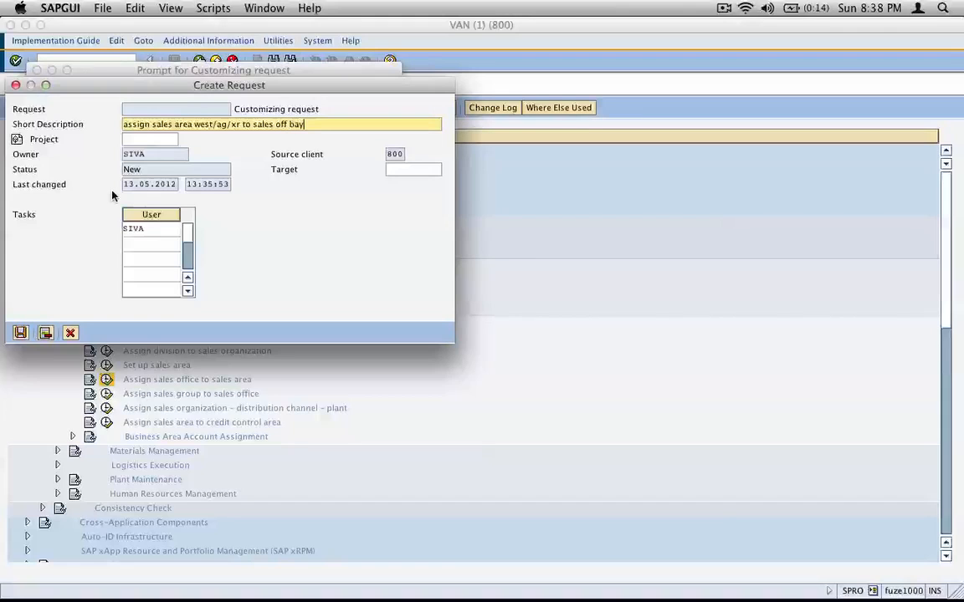
text(a)
key(Return)
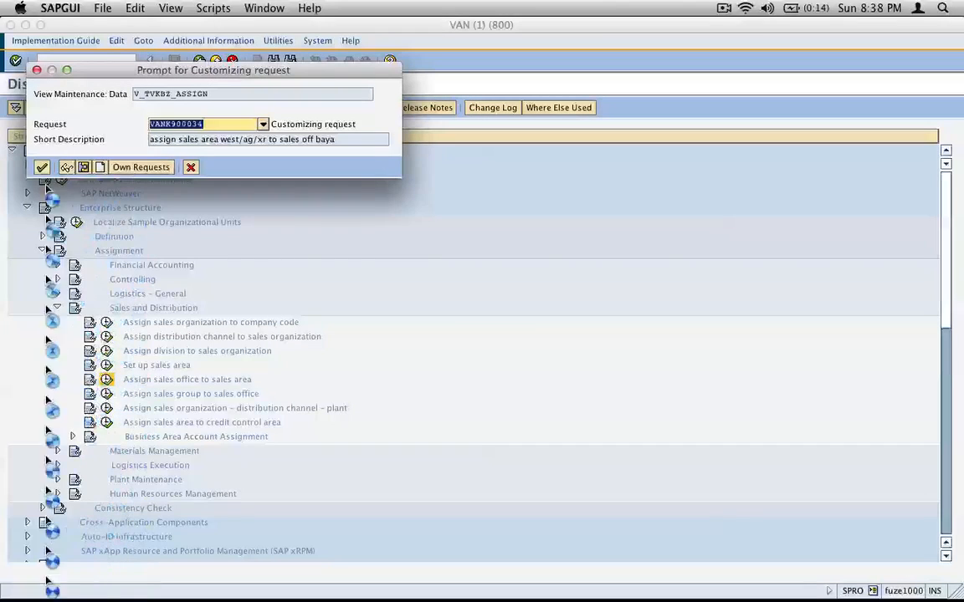
key(Return)
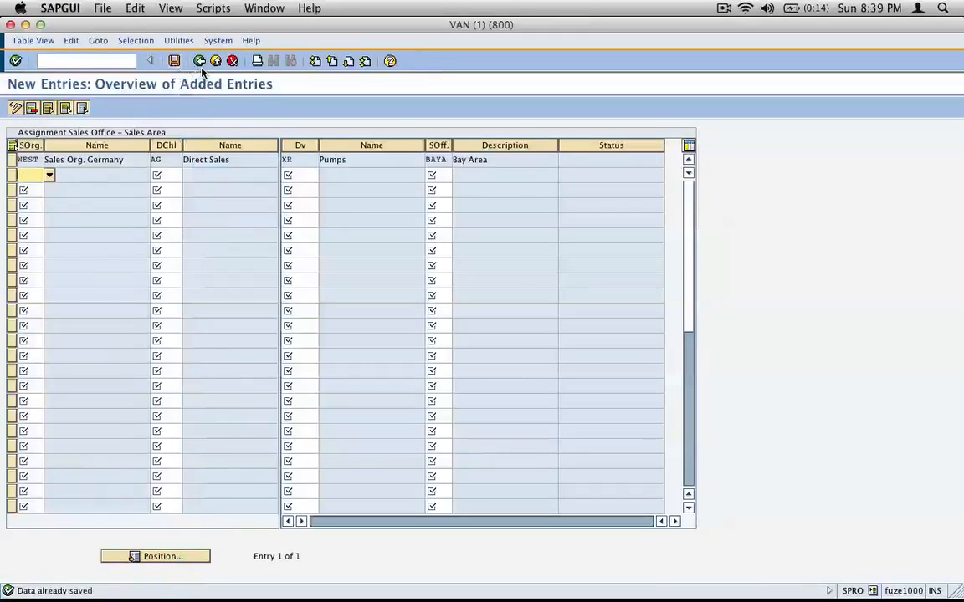
click(200, 61)
Step: Switch to inkBook, place the captured entry beside the guide image, and draw an arrow to it from Assign sales office to sales area
key(super+Tab)
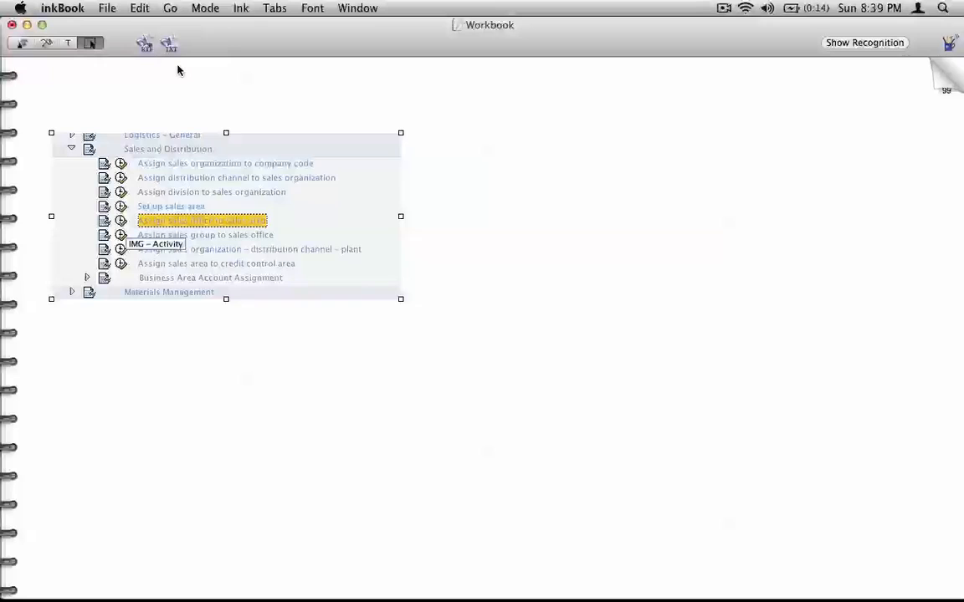
key(super+v)
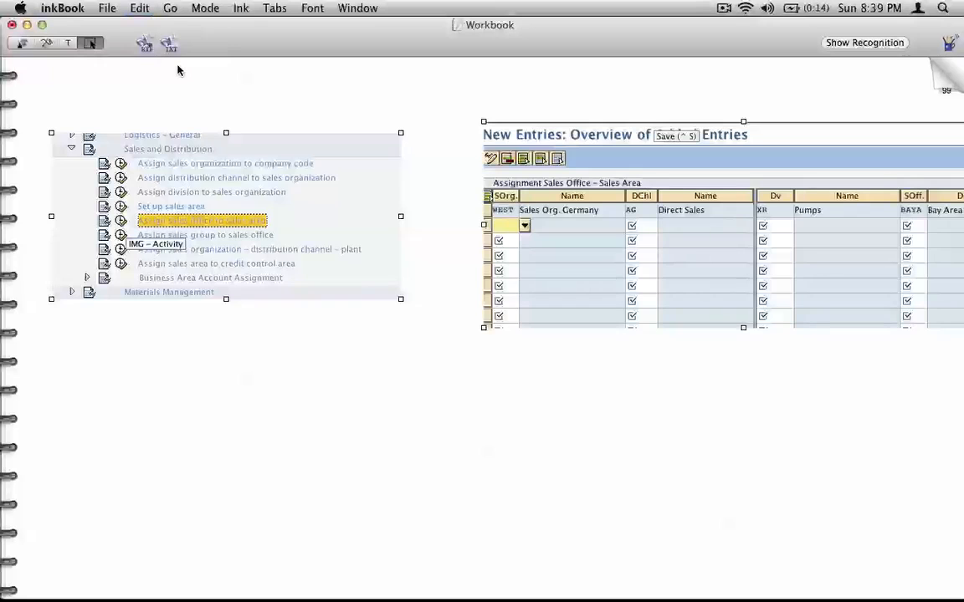
click(45, 41)
click(90, 43)
drag(670, 277, 604, 475)
scroll(649, 278, down, 3)
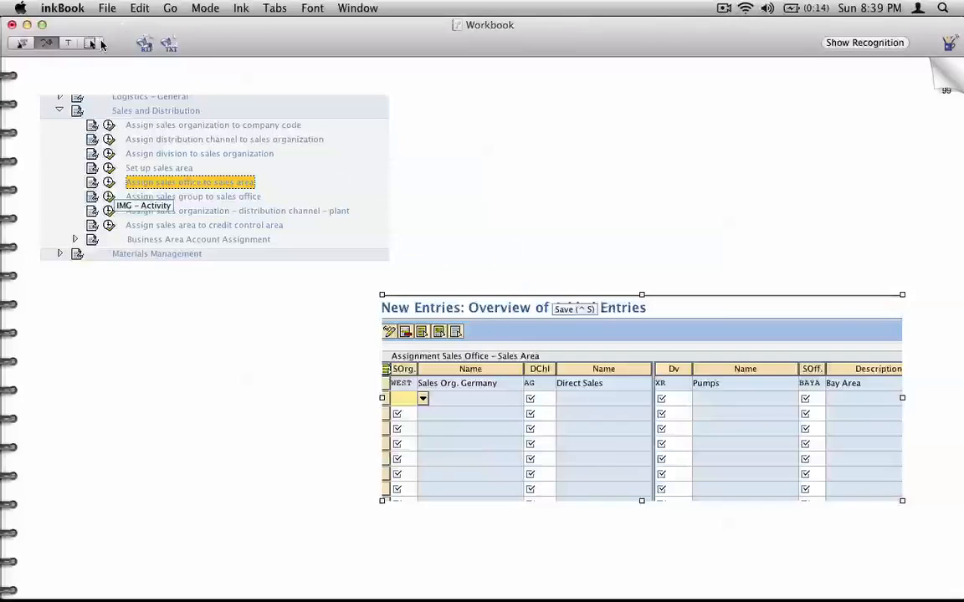
click(90, 43)
drag(619, 320, 656, 107)
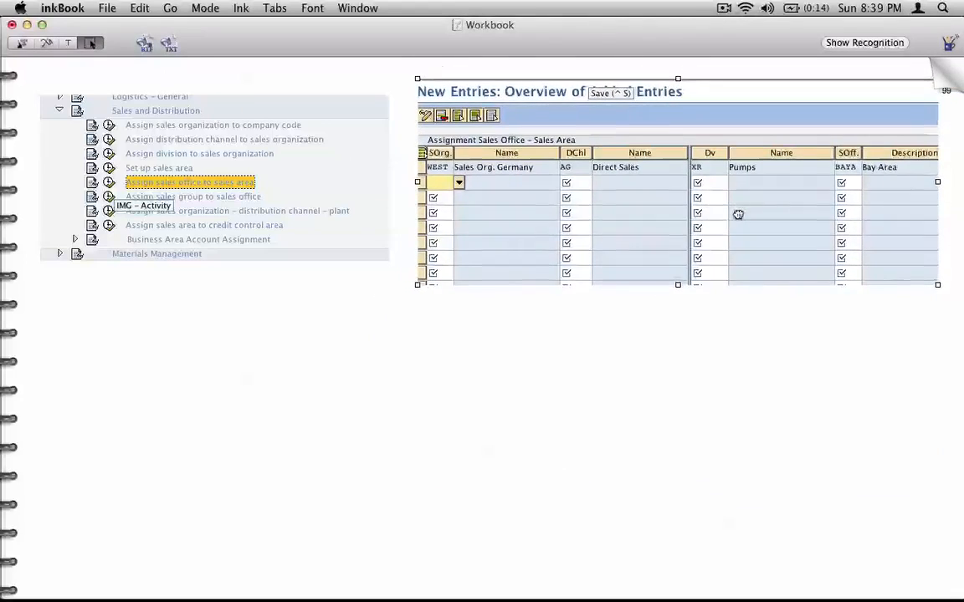
click(47, 41)
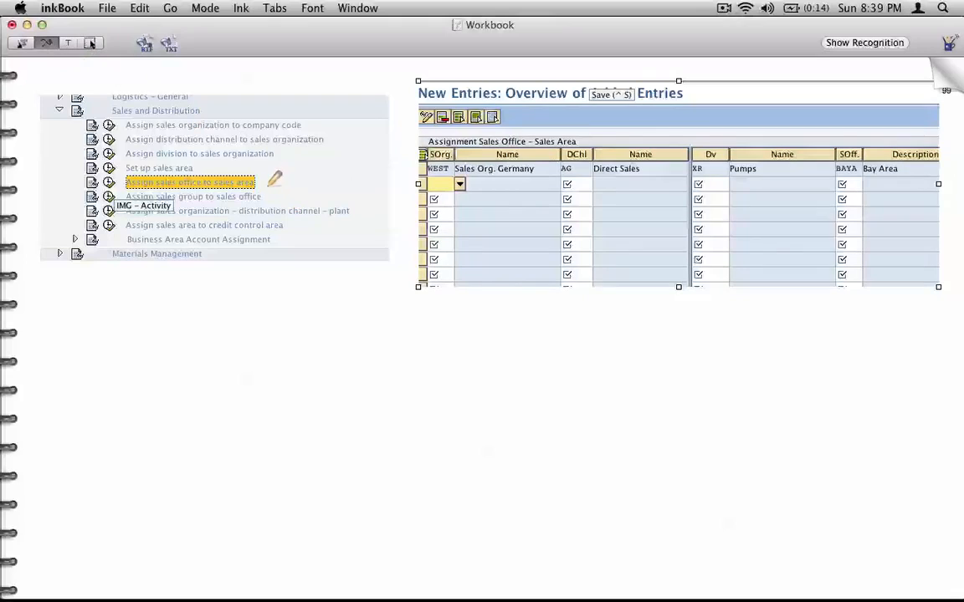
mouse_move(264, 186)
mouse_down()
mouse_move(349, 191)
mouse_move(415, 166)
mouse_up()
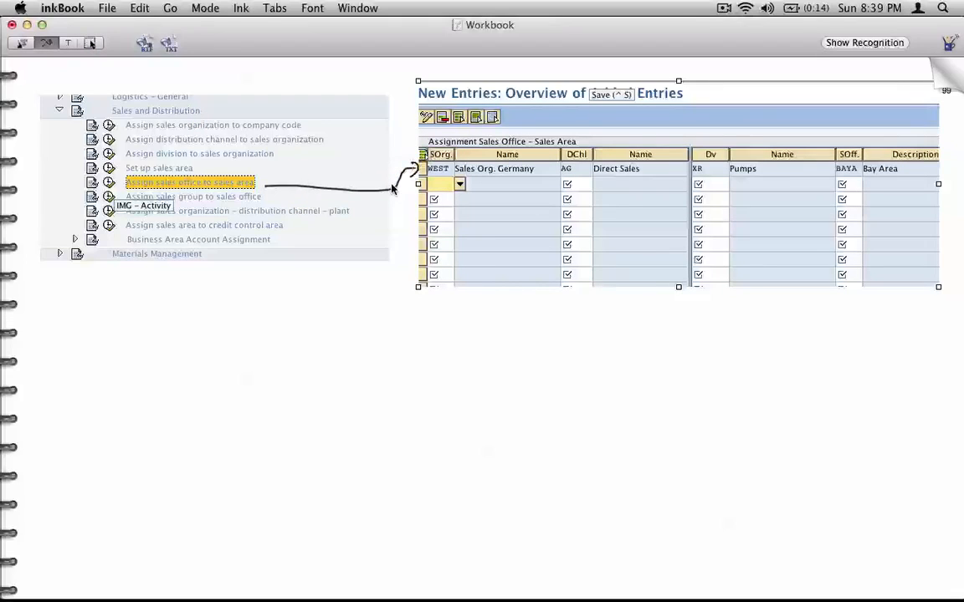
Step: Switch back to SAP GUI, open the Assign sales group to sales office activity and position its list on sales office BAYA
key(super+Tab)
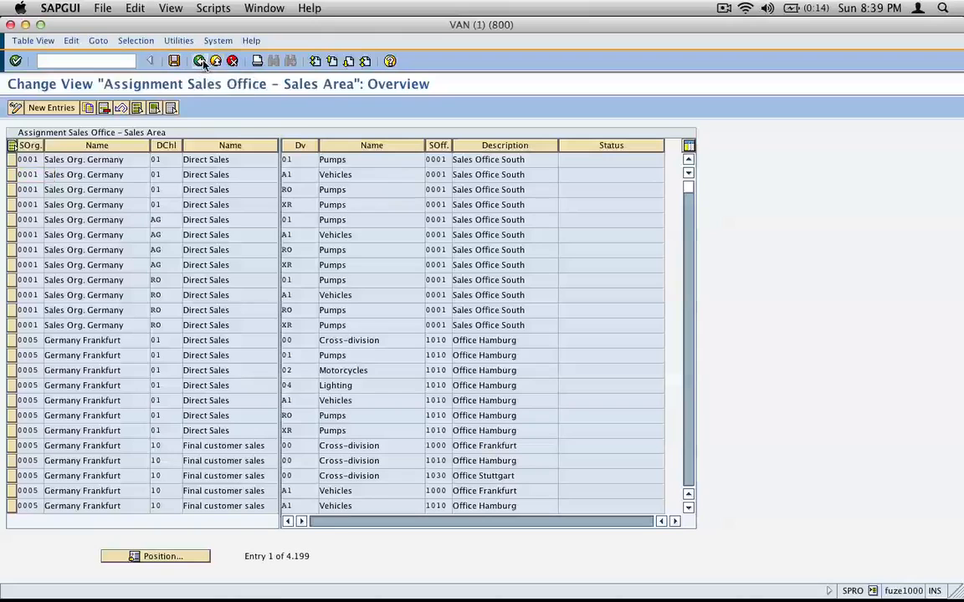
click(199, 60)
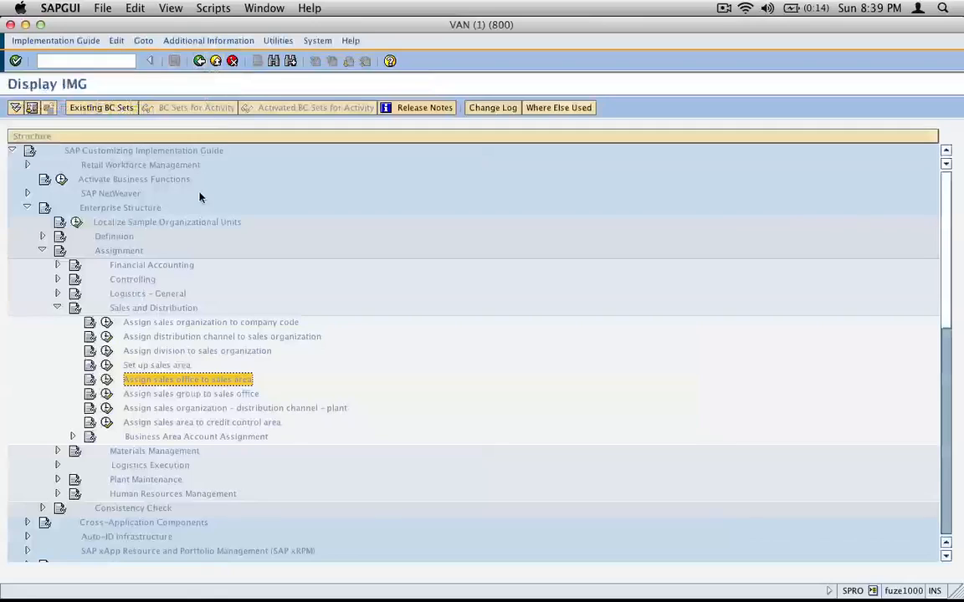
click(167, 394)
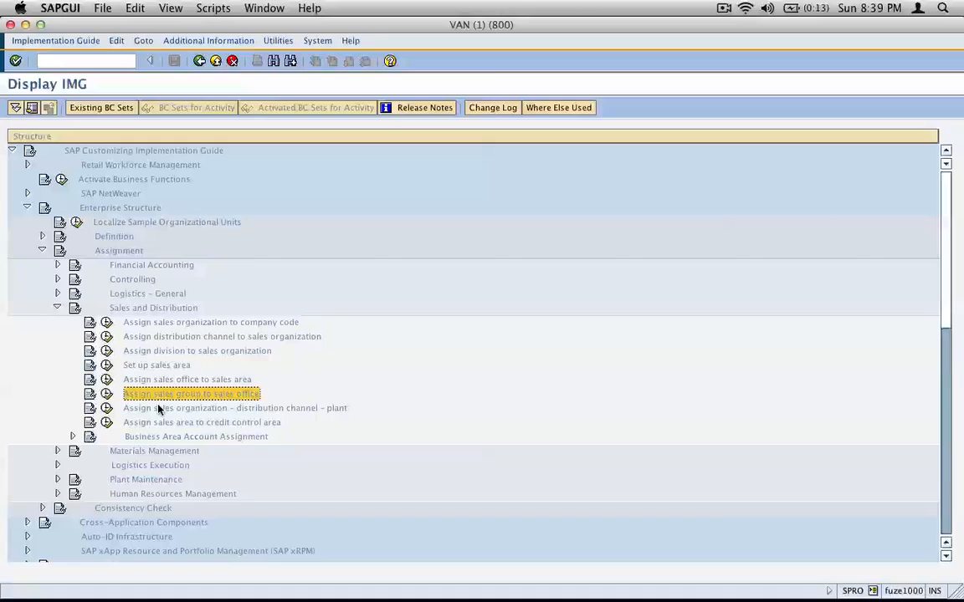
click(106, 393)
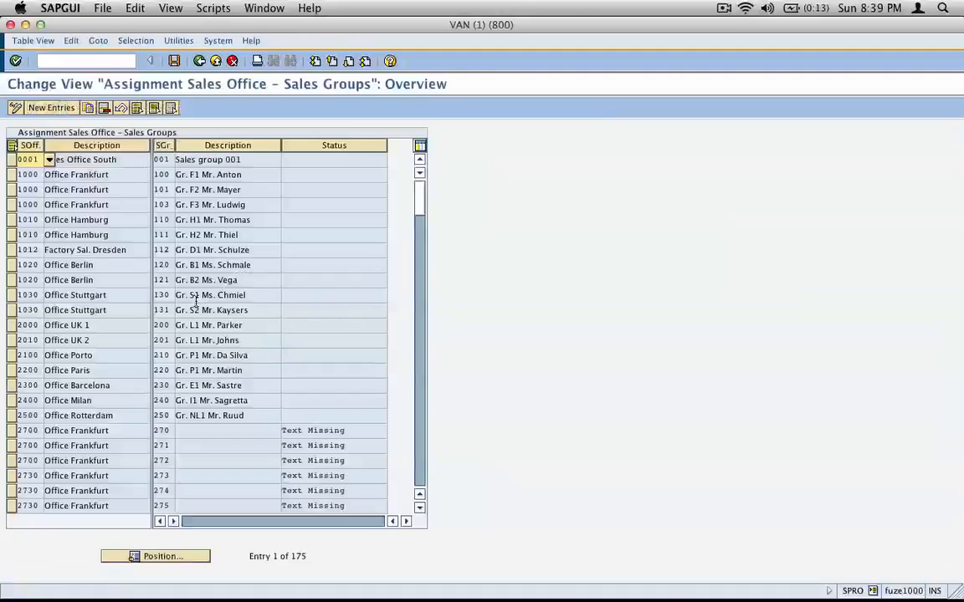
click(173, 557)
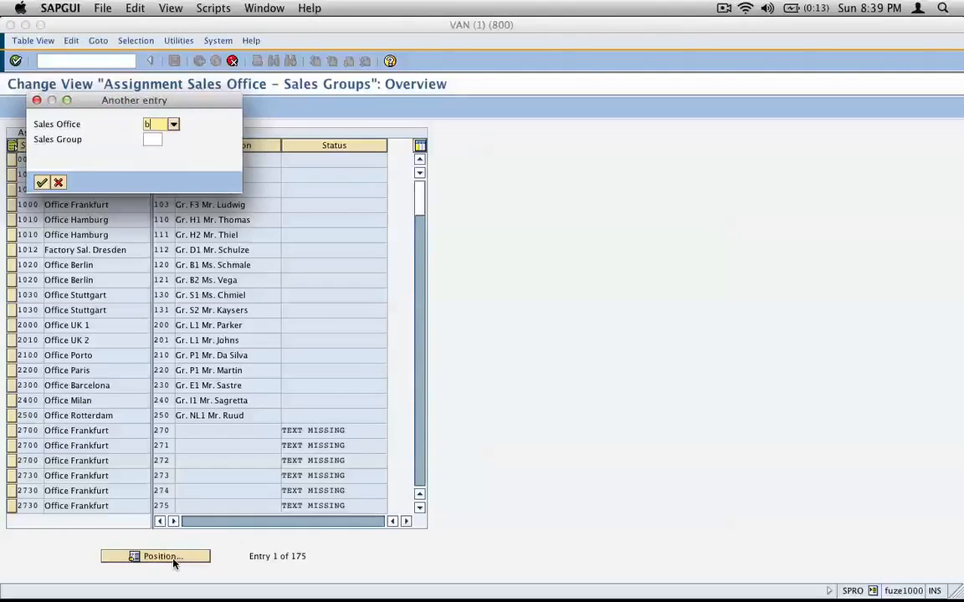
key(Return)
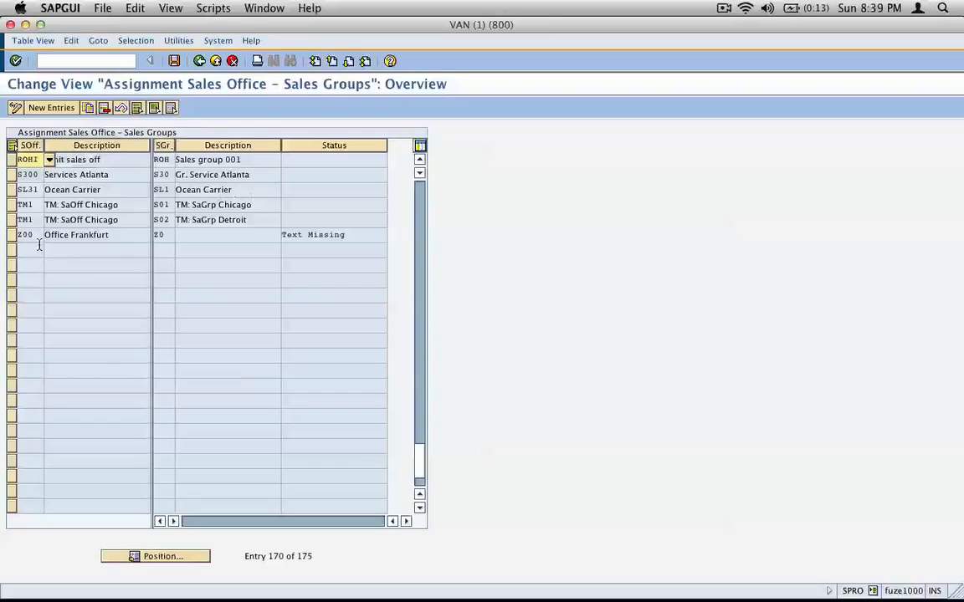
Step: Add a new entry assigning sales group CON to sales office BAYA, and capture it as an image
click(60, 110)
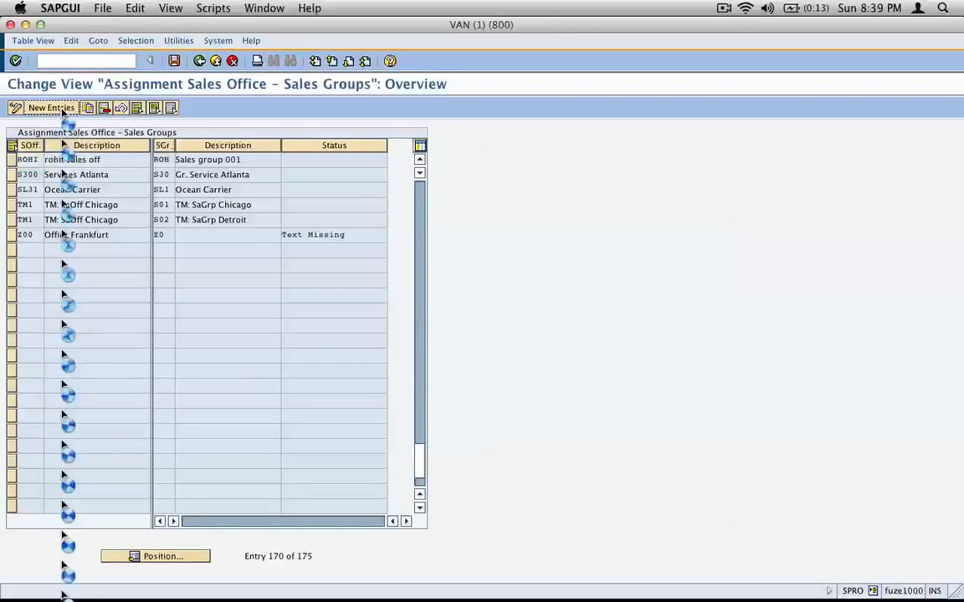
text(bay)
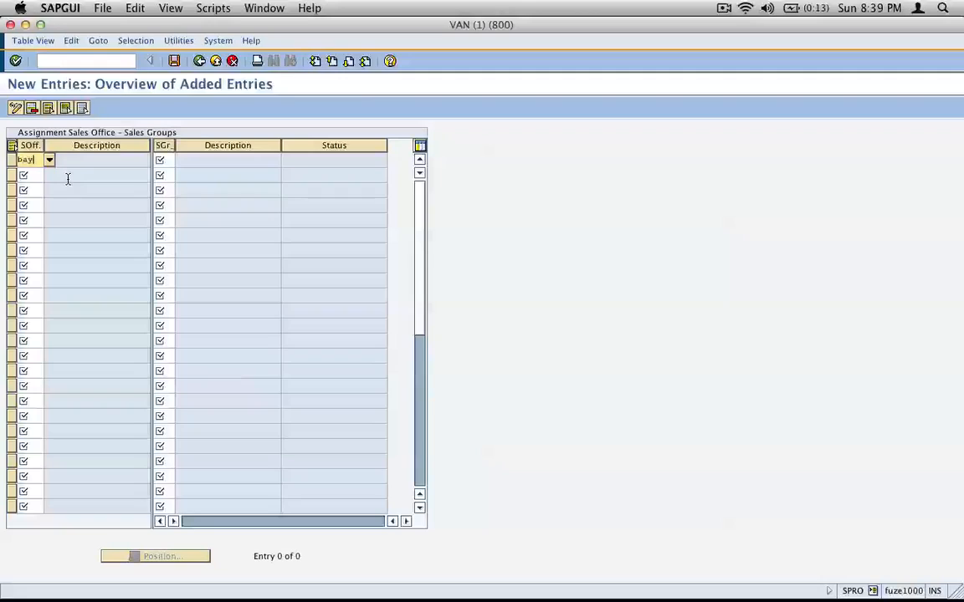
text(a)
key(Tab)
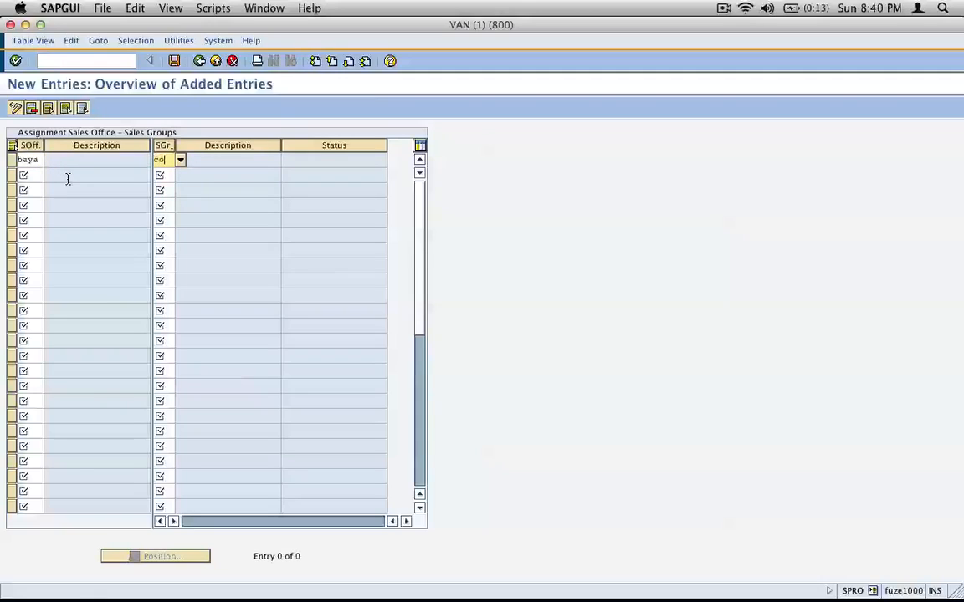
key(Return)
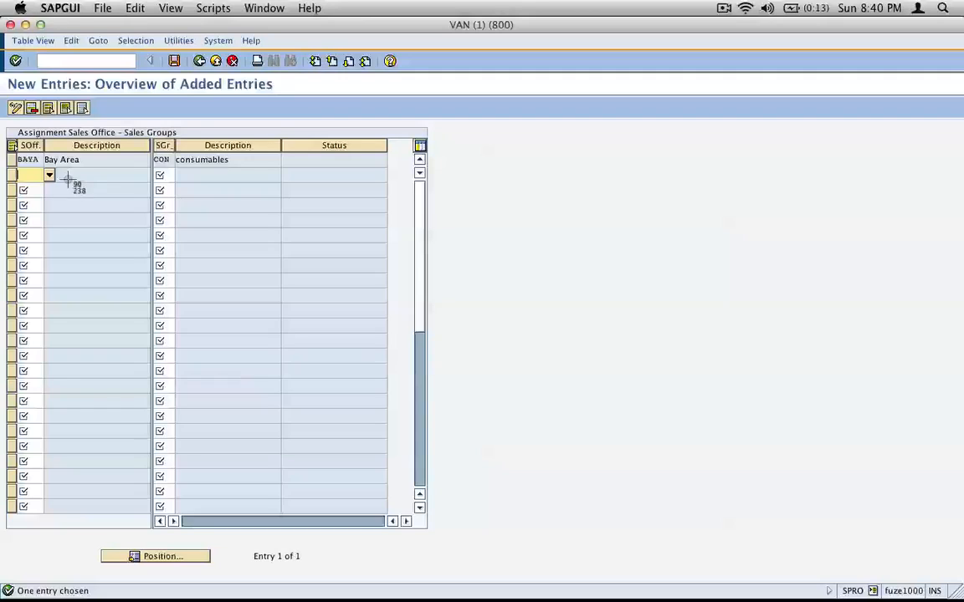
key(super+shift+4)
drag(3, 83, 291, 190)
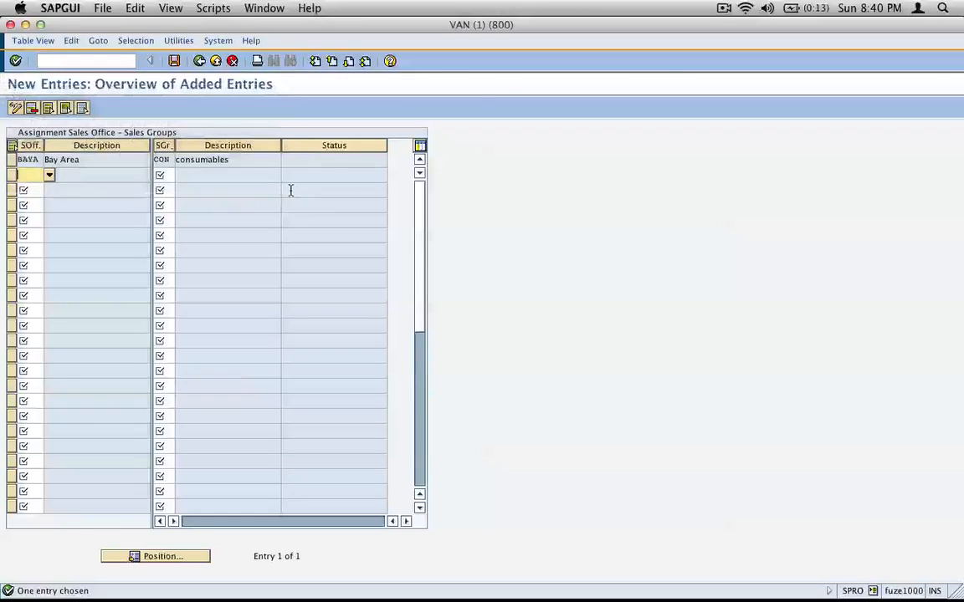
Step: Switch to inkBook, place the captured entry below the guide image, and draw an arrow to it from Assign sales group to sales office
key(super+Tab)
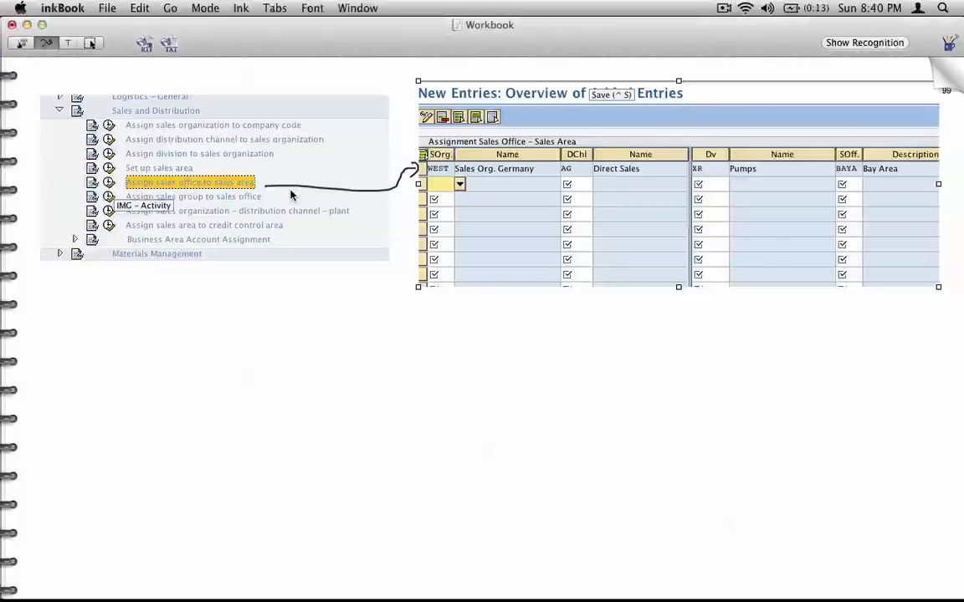
key(super+v)
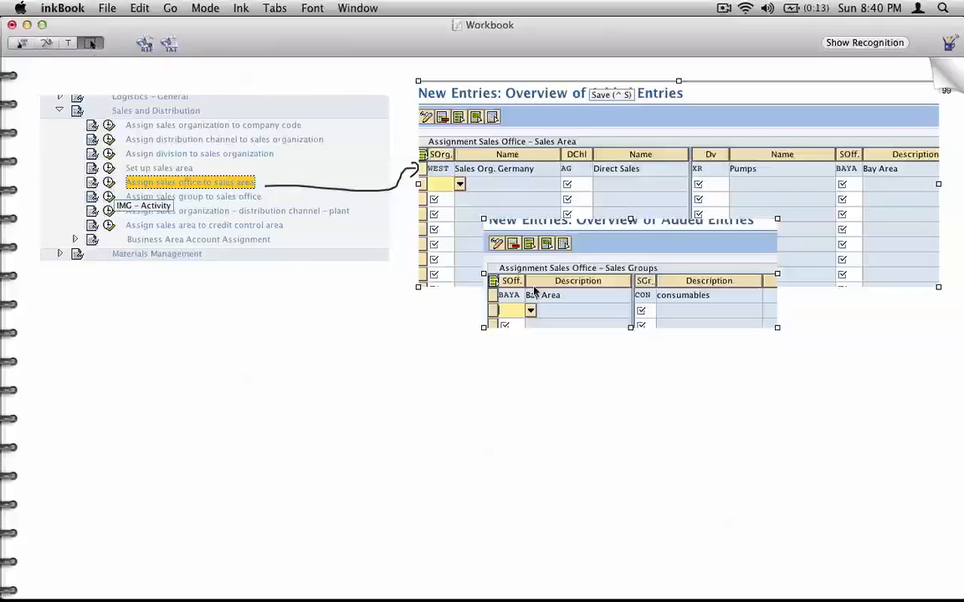
drag(534, 291, 439, 389)
key(super+z)
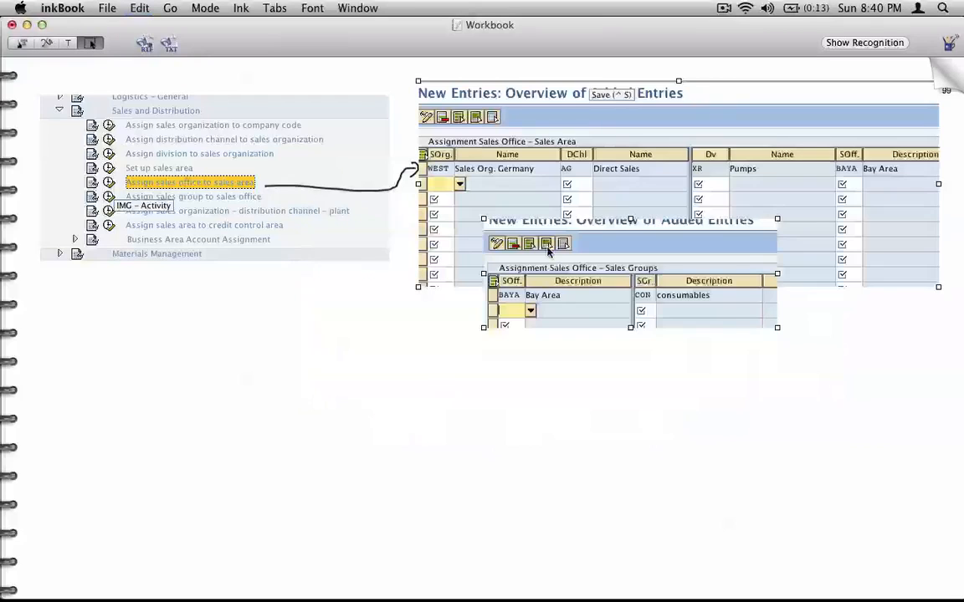
mouse_move(484, 291)
mouse_down()
mouse_move(398, 368)
mouse_move(113, 440)
mouse_up()
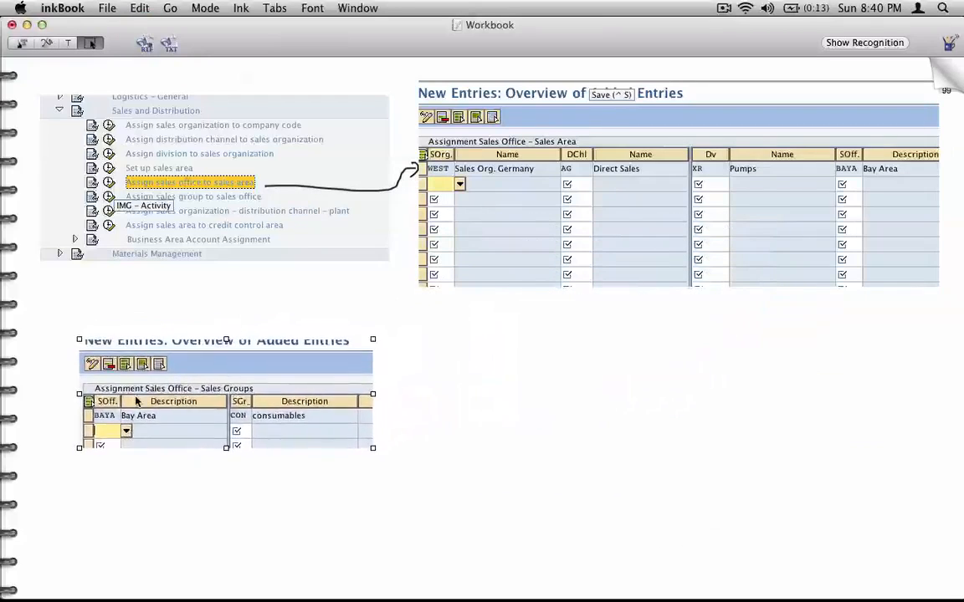
click(22, 42)
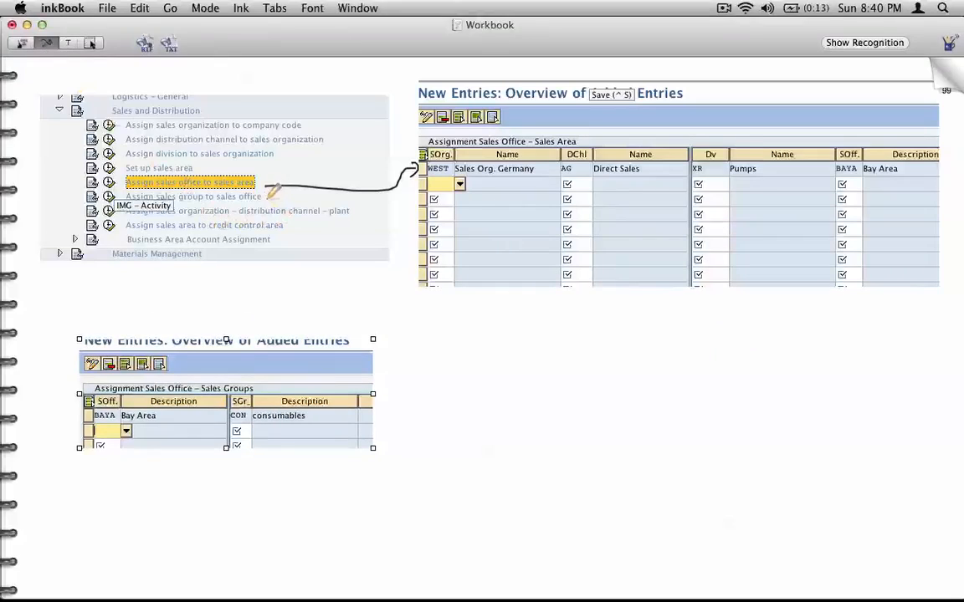
mouse_move(265, 197)
mouse_down()
mouse_move(286, 234)
mouse_move(260, 327)
mouse_up()
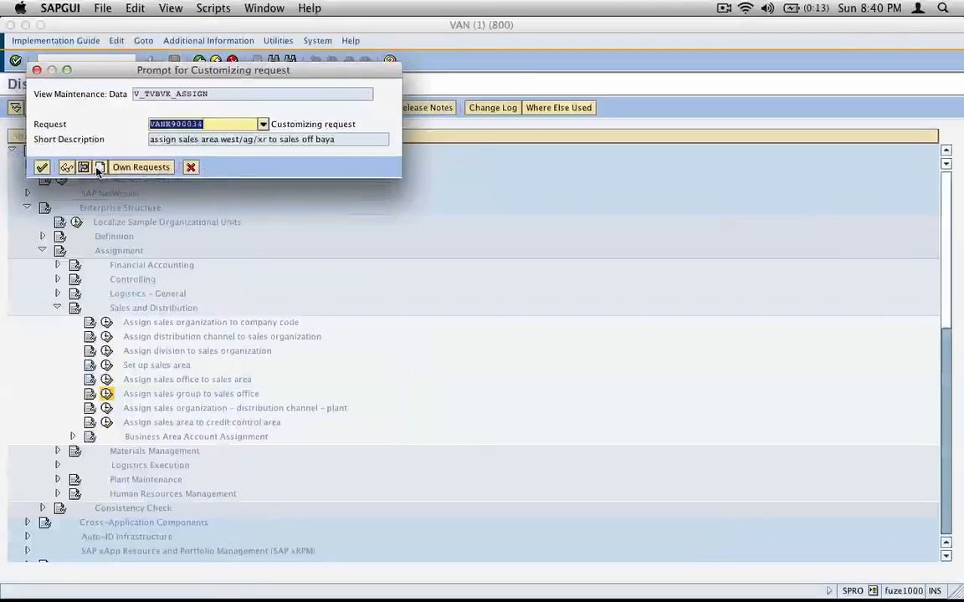
Step: Save the sales group assignment in a new customizing request described as "assign sales grp to sales office" and return to the implementation guide
click(94, 161)
text(assi)
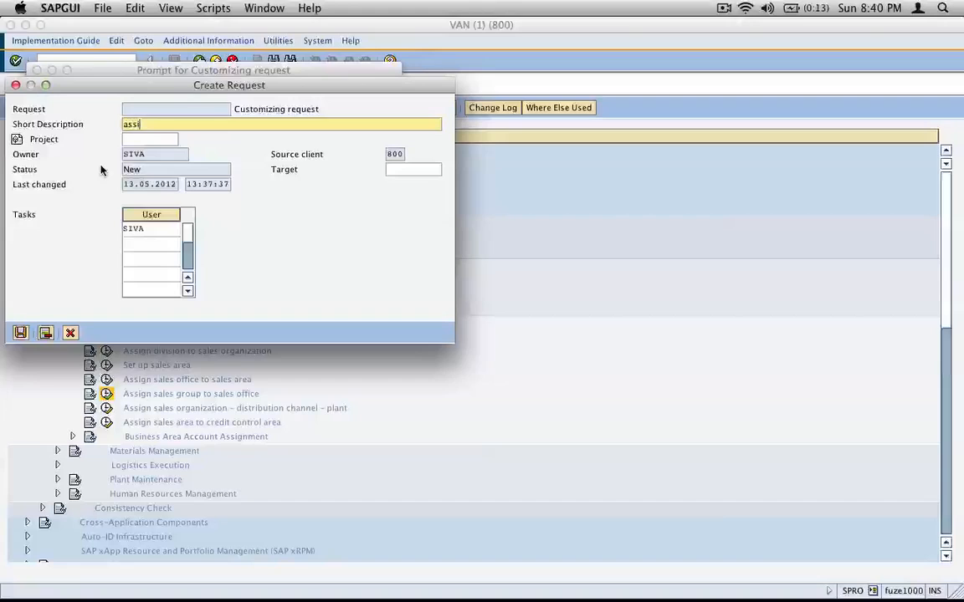
text(gn sales grp to sales offi)
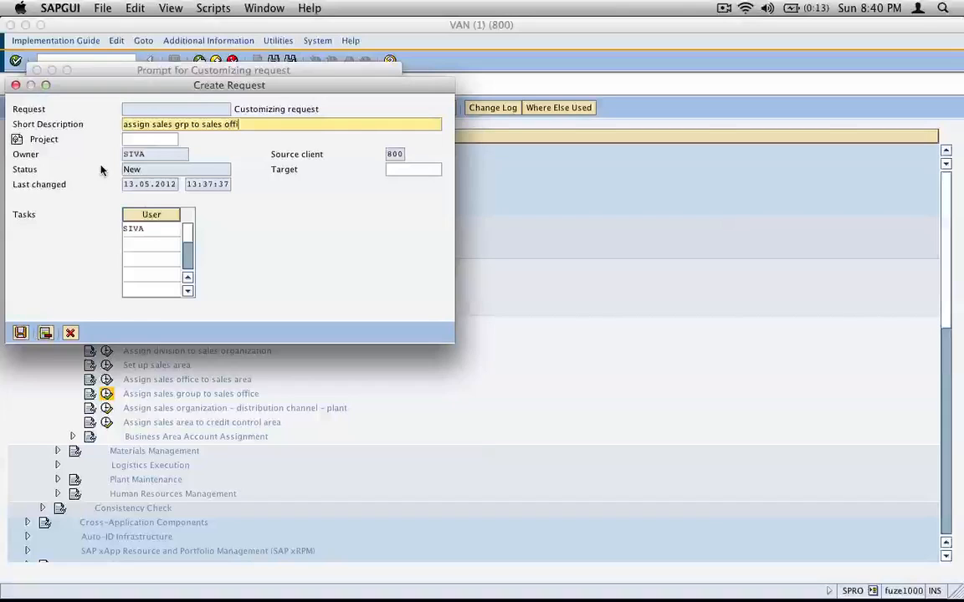
text(ce)
key(Return)
key(Return)
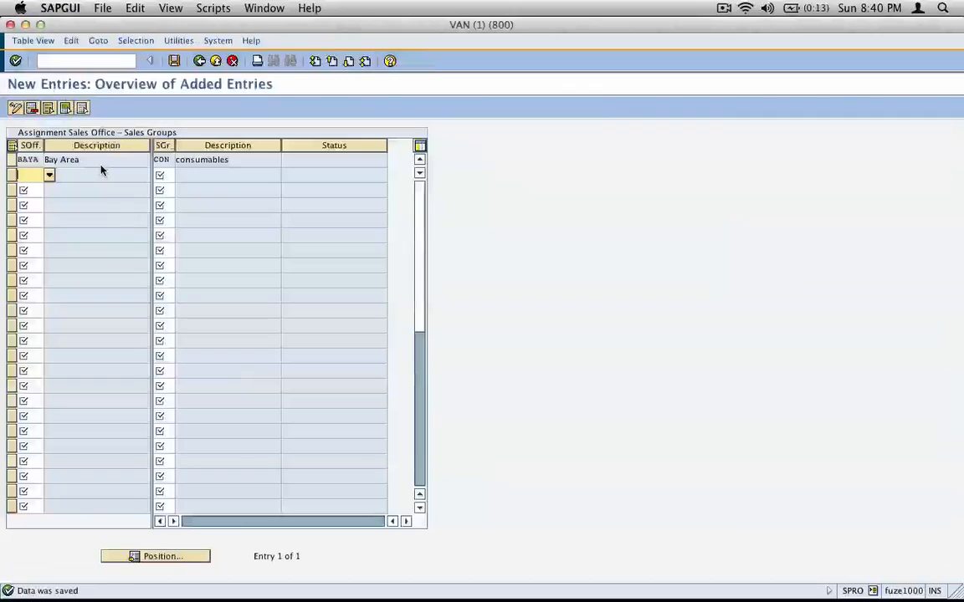
click(199, 61)
click(199, 60)
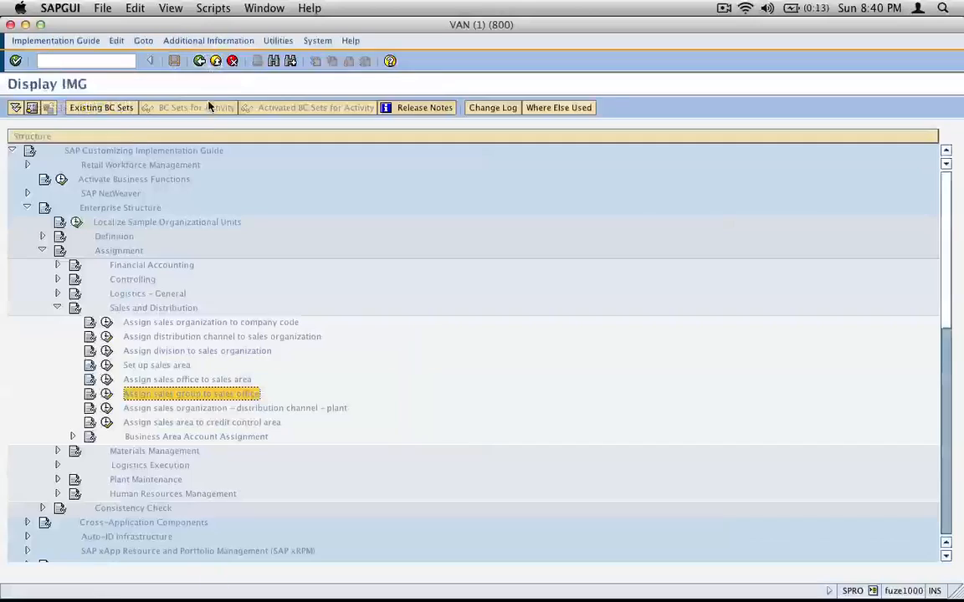
Step: Open the Assign sales organization - distribution channel - plant activity and position its list on sales organization WEST, channel AG
click(313, 412)
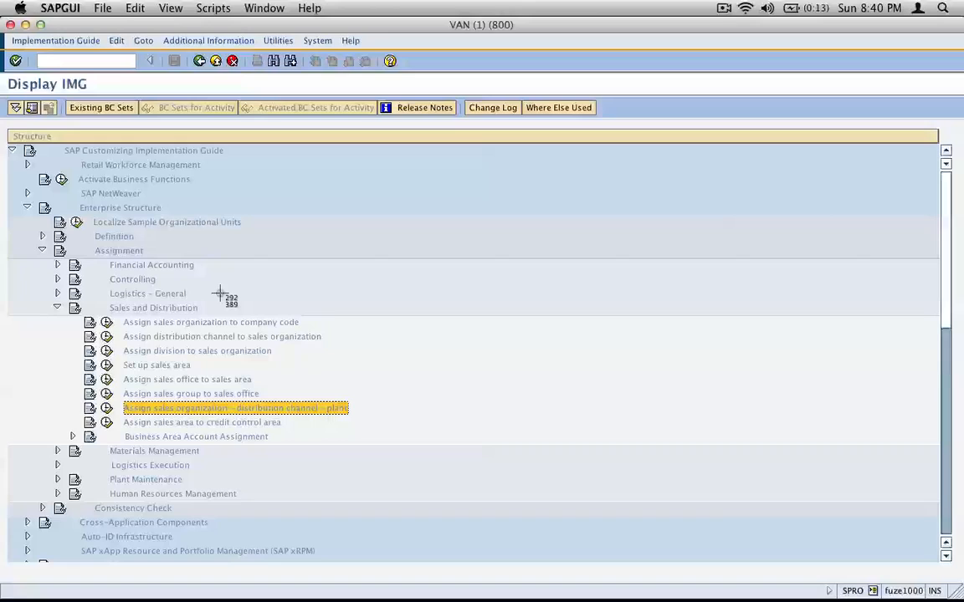
click(113, 409)
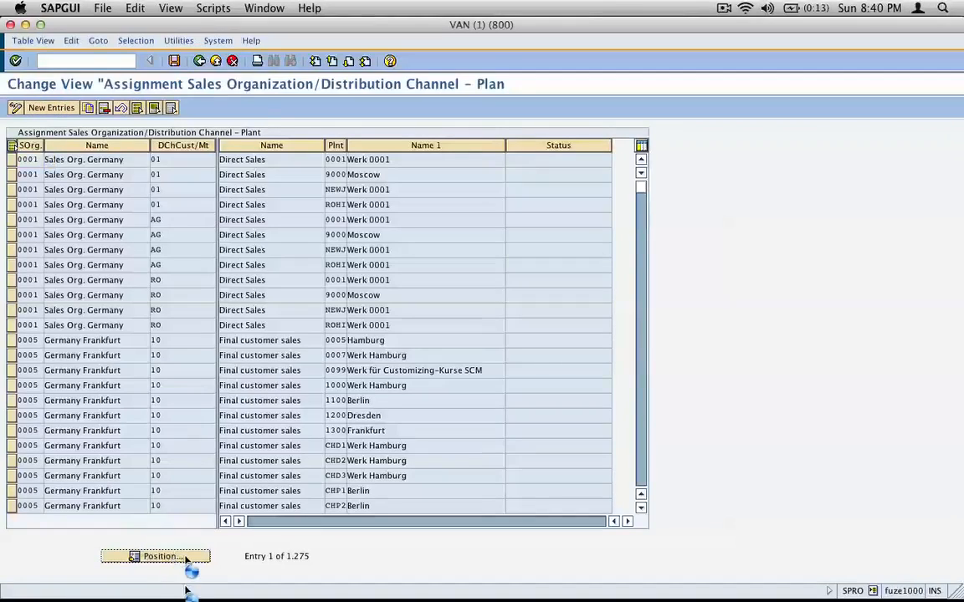
click(186, 558)
text(west)
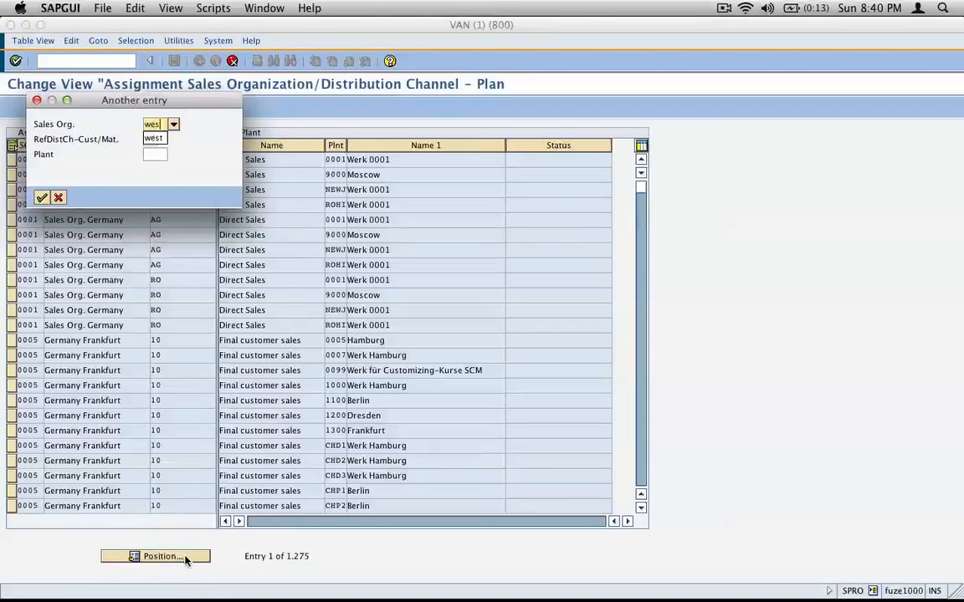
key(Tab)
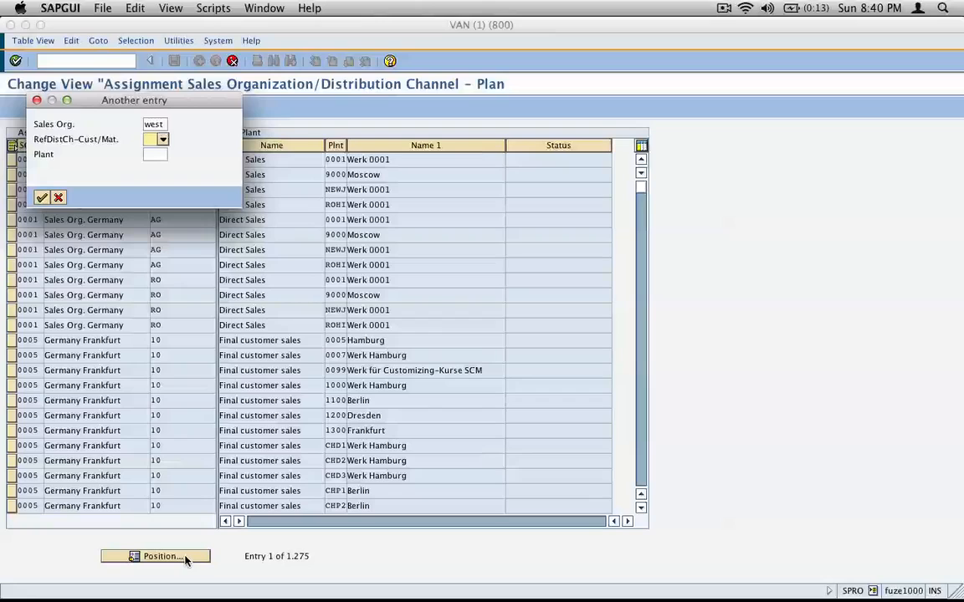
text(ag)
key(Return)
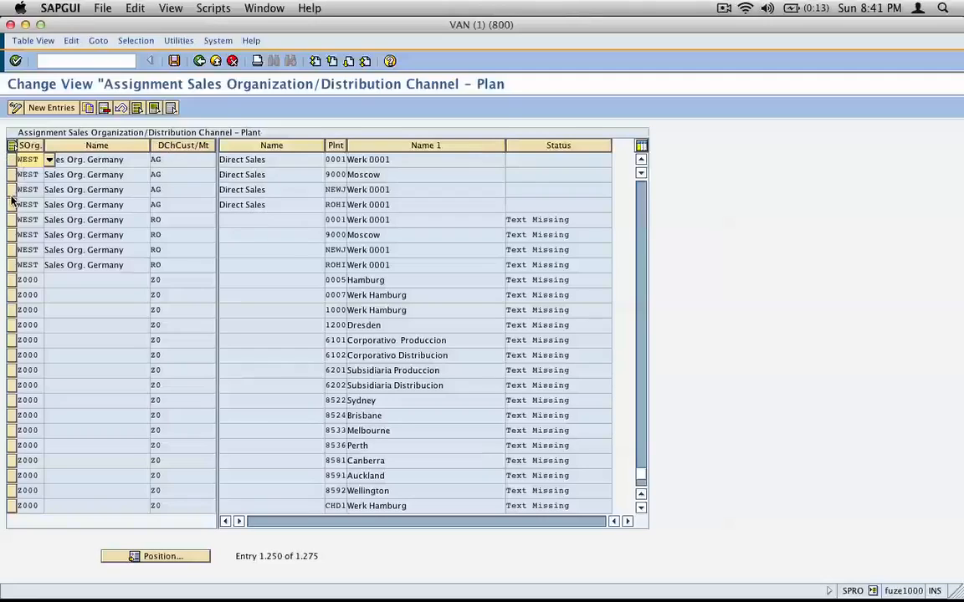
Step: Widen the plant column, select every WEST entry except AG with plant NEWJ, and capture the list as an image
click(11, 190)
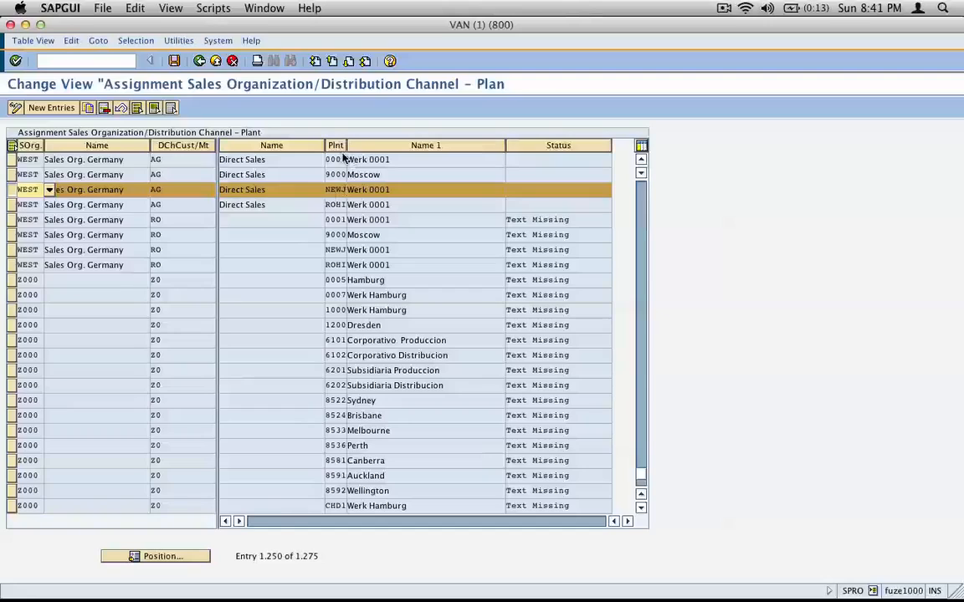
drag(347, 146, 385, 147)
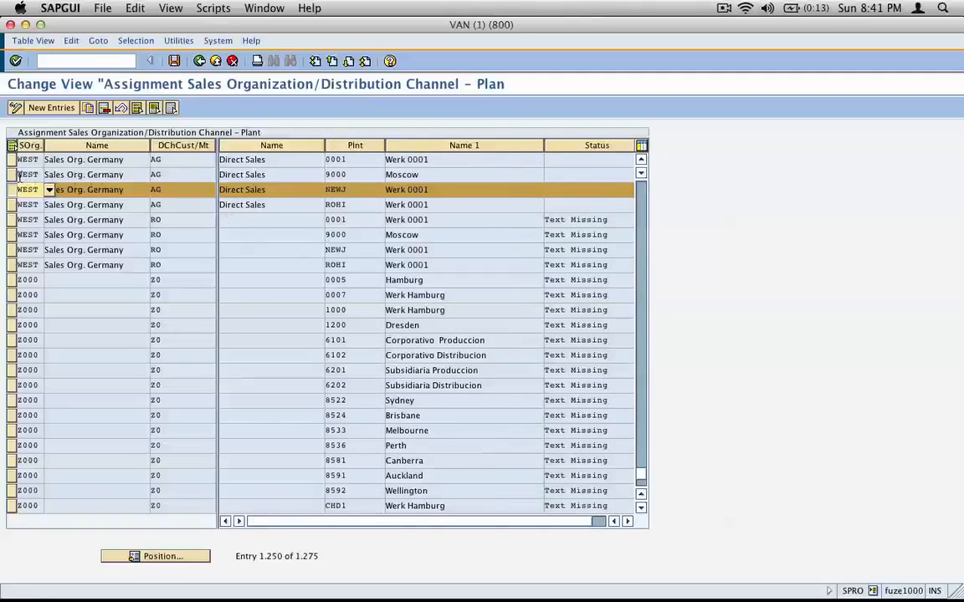
click(11, 191)
click(12, 159)
click(12, 175)
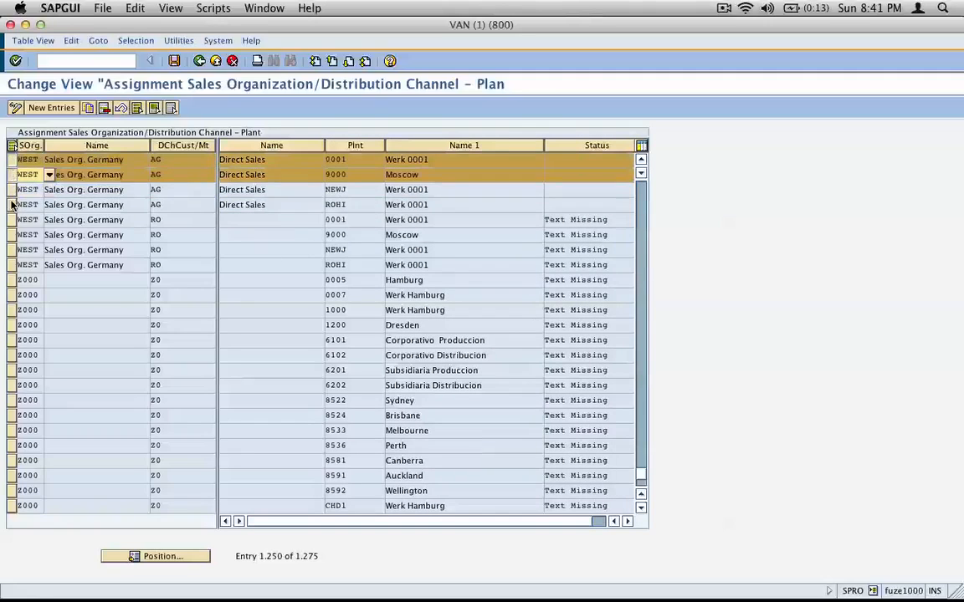
click(12, 205)
click(11, 220)
click(12, 235)
click(12, 251)
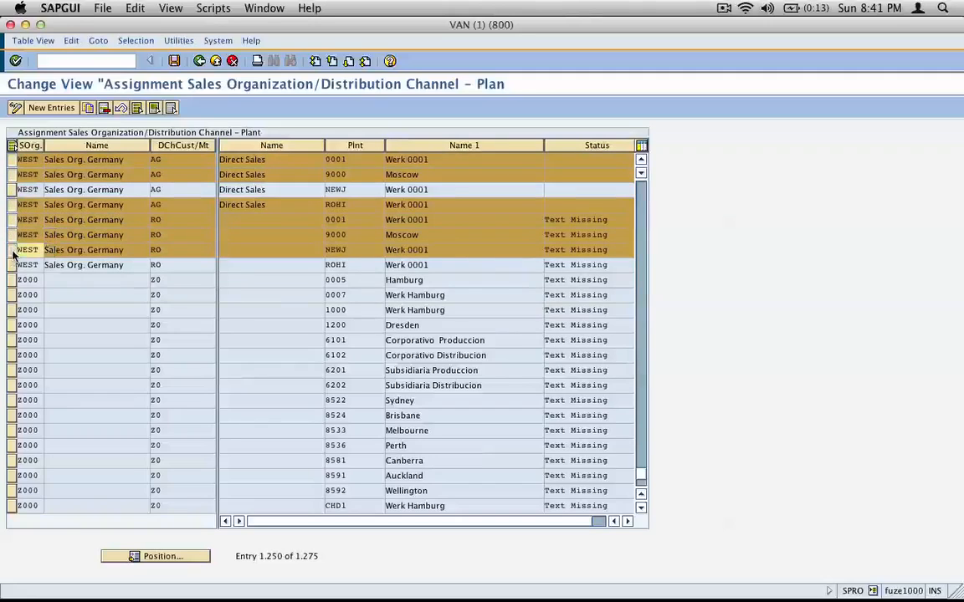
click(12, 265)
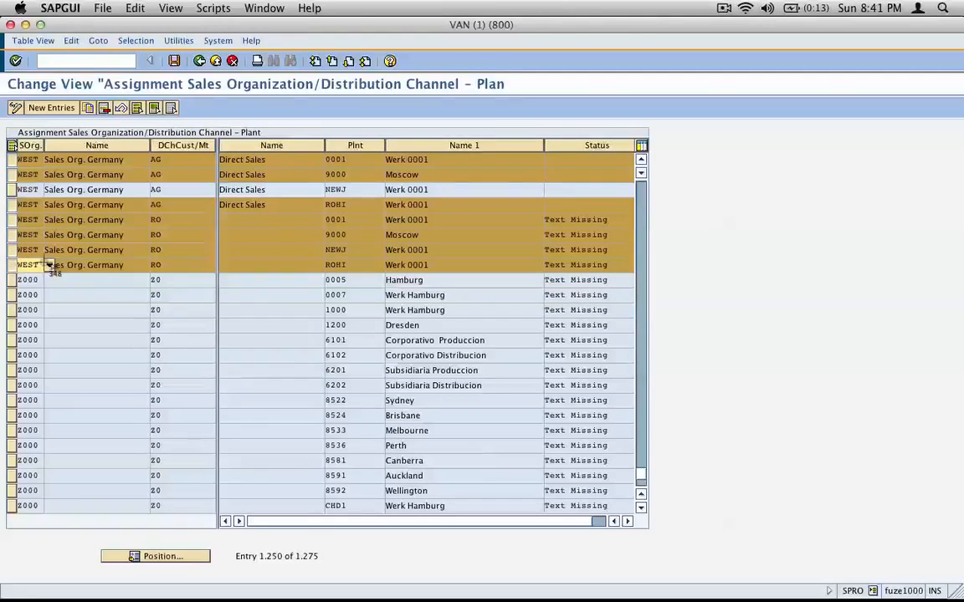
drag(2, 74, 539, 322)
Step: Switch to inkBook, place the captured list below the sales office image, and draw an arrow to it from Assign sales organization - distribution channel - plant
key(super+Tab)
key(super+v)
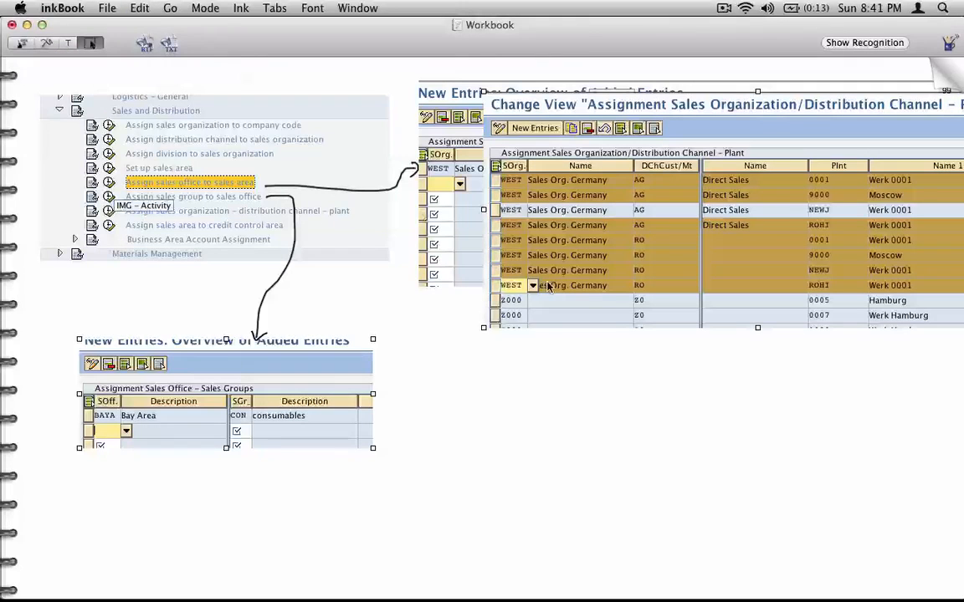
drag(612, 320, 591, 391)
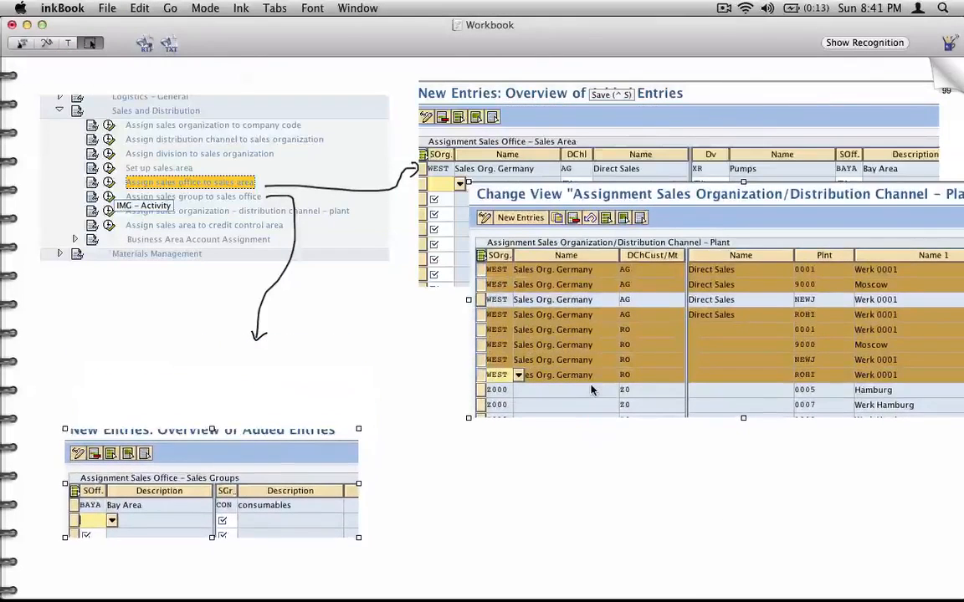
key(super+z)
click(562, 426)
drag(578, 325, 517, 548)
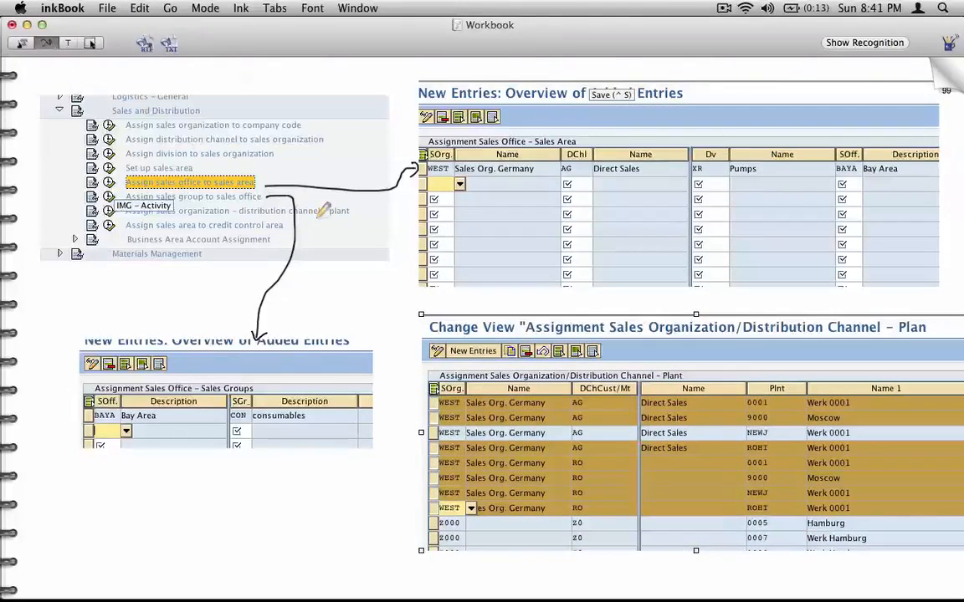
mouse_move(355, 210)
mouse_down()
mouse_move(376, 243)
mouse_move(380, 305)
mouse_move(418, 343)
mouse_up()
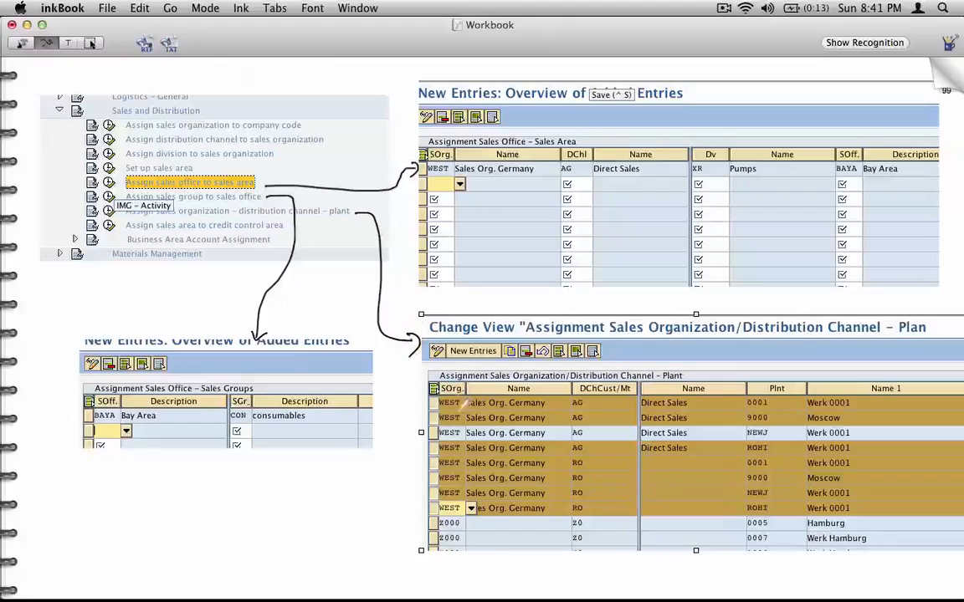
Step: Mark the highlighted WEST rows in the plant assignment image by hand and save the notebook
drag(433, 399, 434, 410)
mouse_move(431, 414)
mouse_down()
mouse_move(439, 423)
mouse_move(430, 424)
mouse_up()
drag(428, 453, 429, 464)
drag(429, 468, 436, 501)
drag(430, 502, 436, 512)
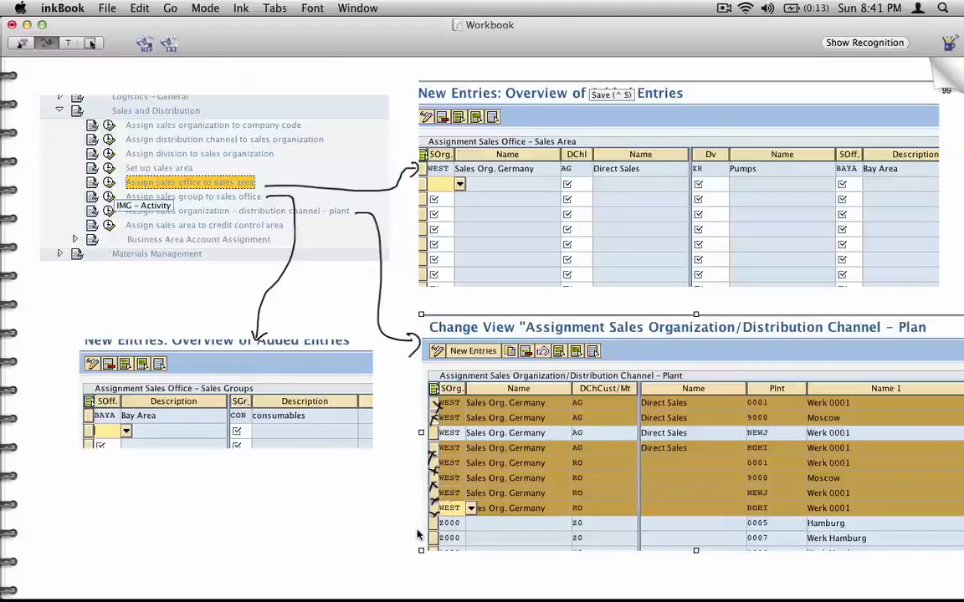
key(super+s)
Step: Switch back to SAP GUI, delete the selected WEST entries under a new customizing request "assign west/ag to plant newj", and return to the guide
key(super+Tab)
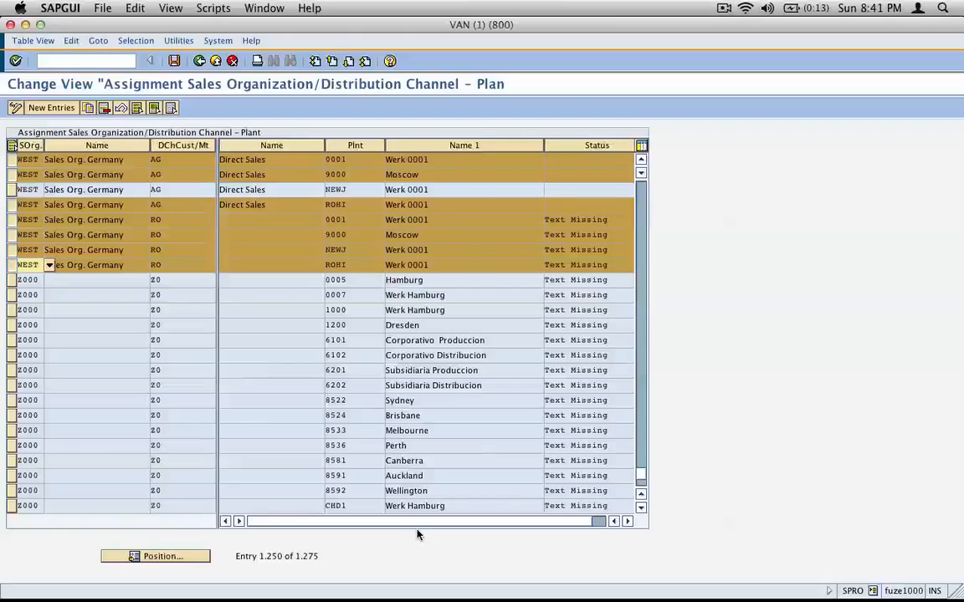
click(104, 107)
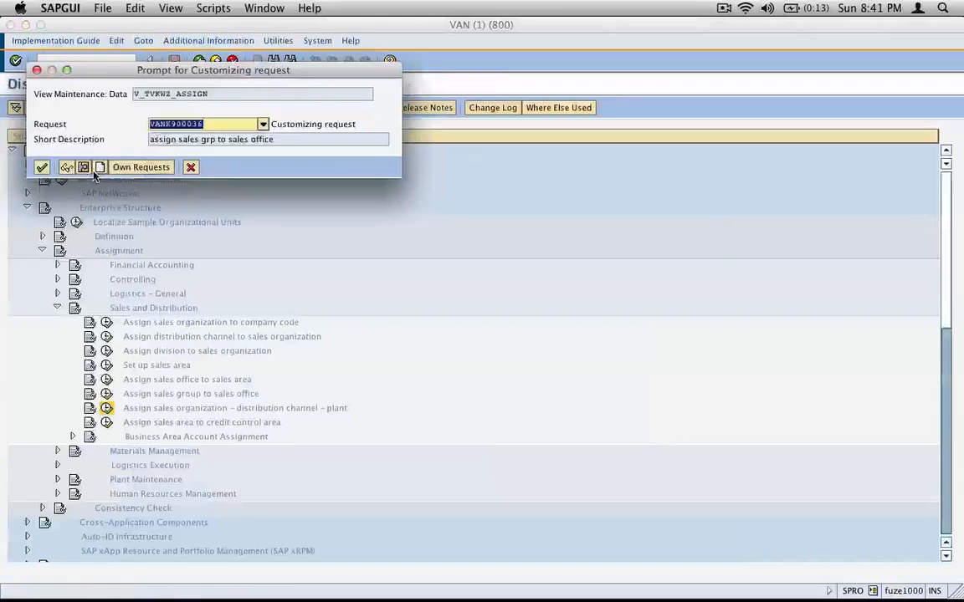
click(67, 165)
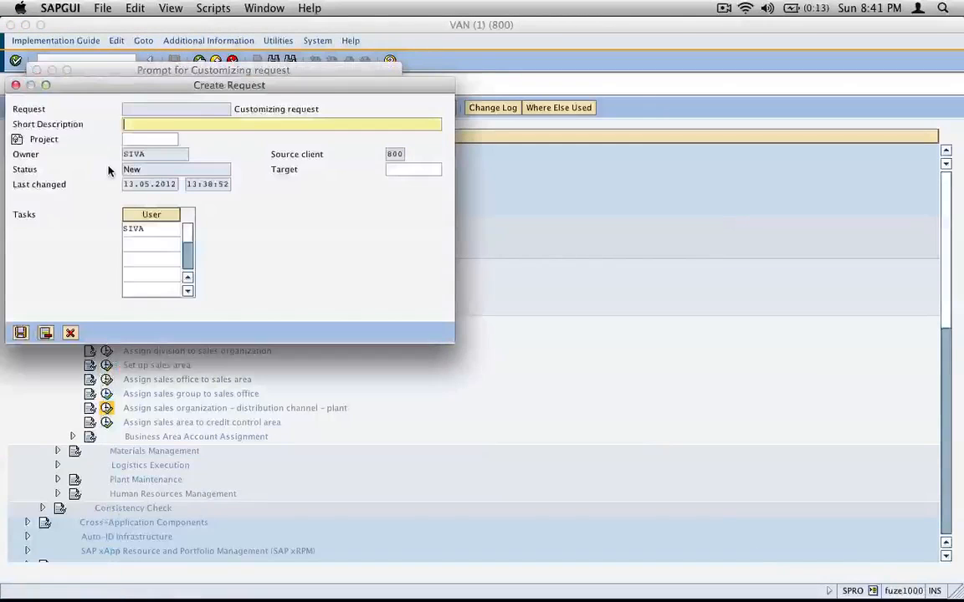
text(assign)
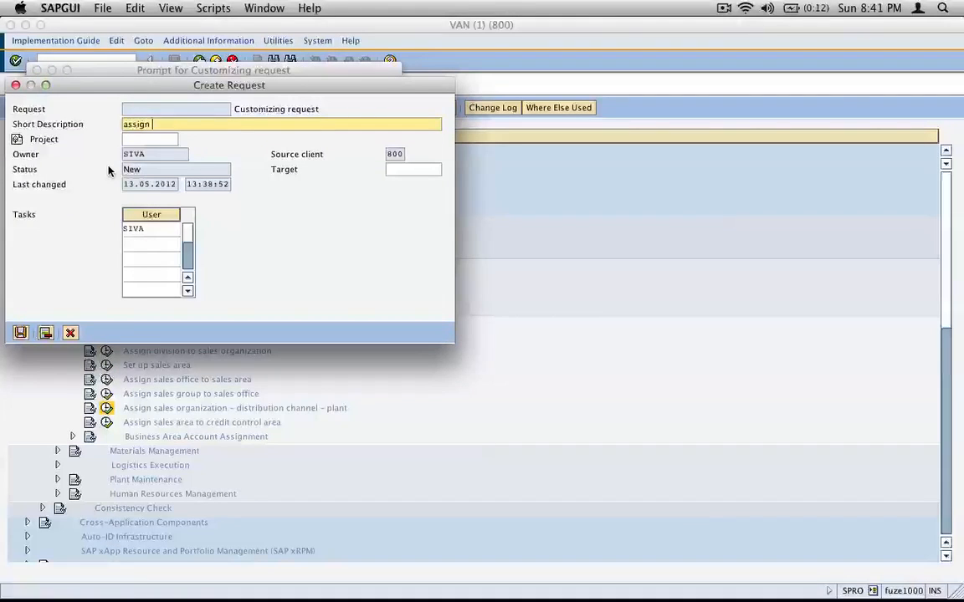
text( west/ag to plan)
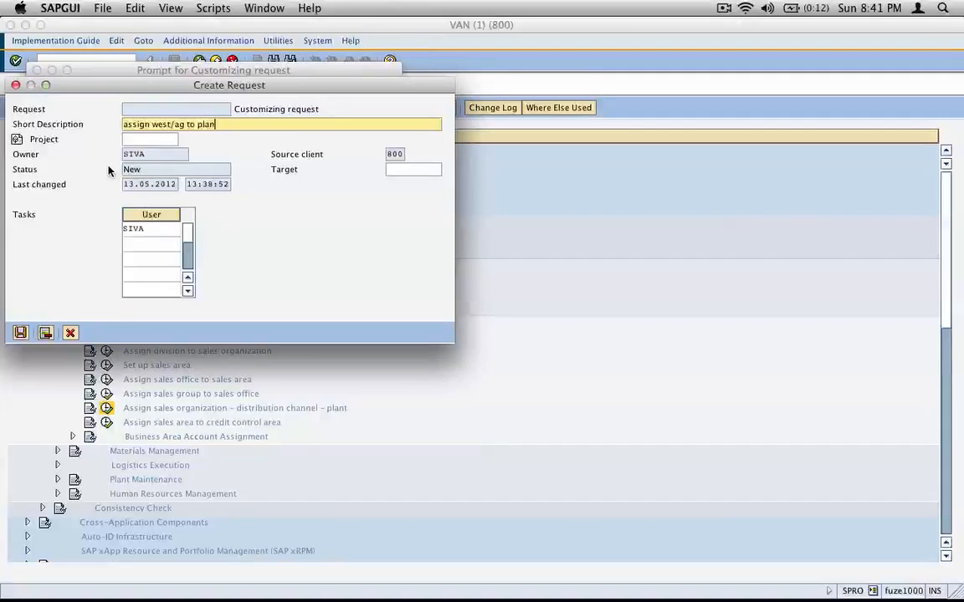
text(t newj)
key(Return)
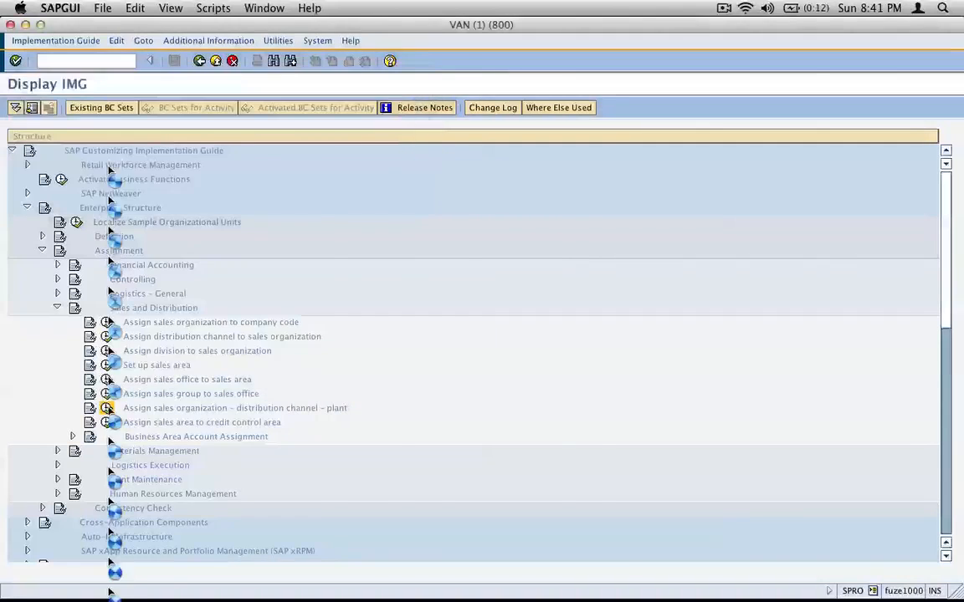
click(200, 62)
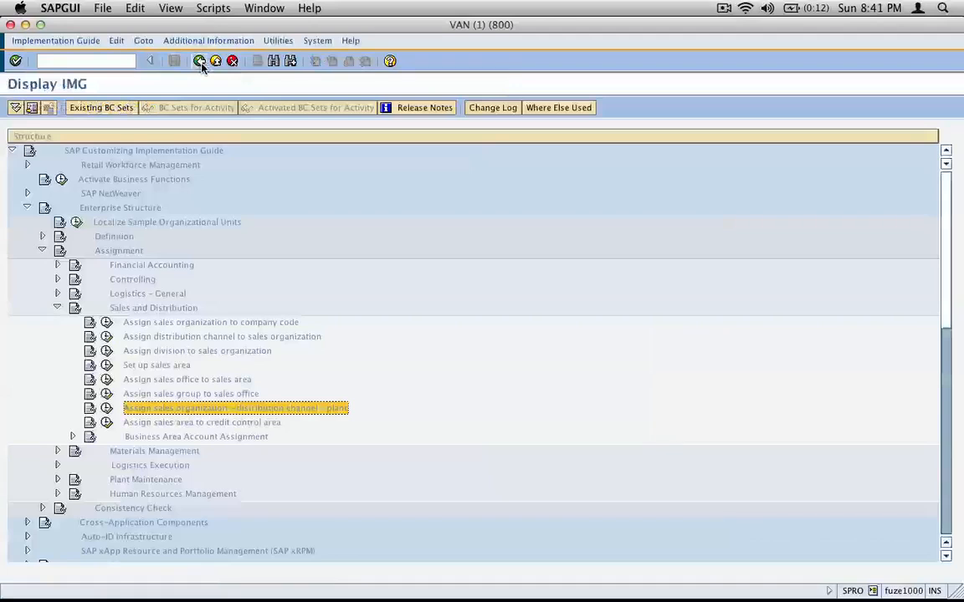
Step: Collapse Sales and Distribution, expand Logistics Execution, and capture the guide with Assign warehouse number to plant/storage location selected
click(56, 308)
click(57, 337)
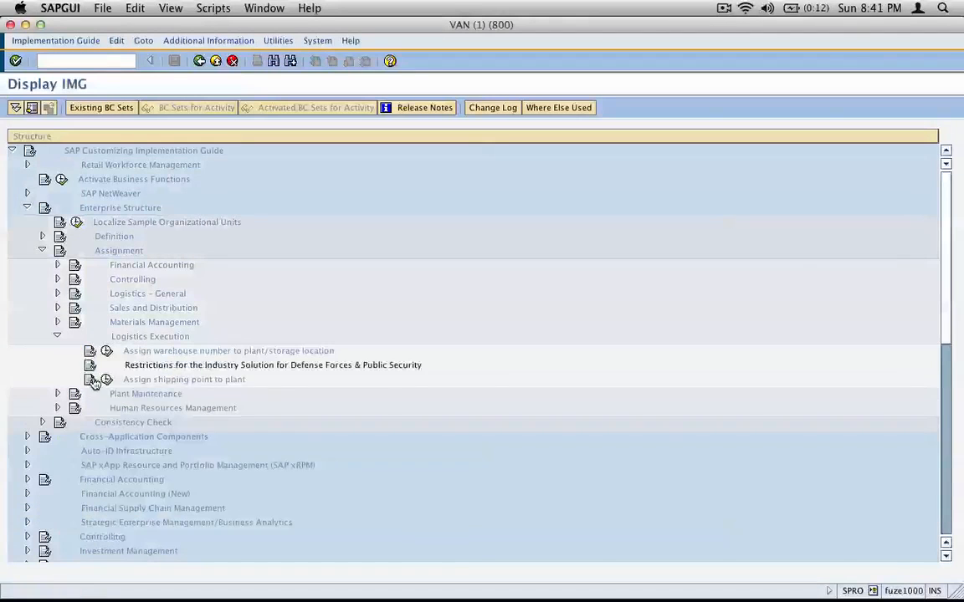
click(231, 353)
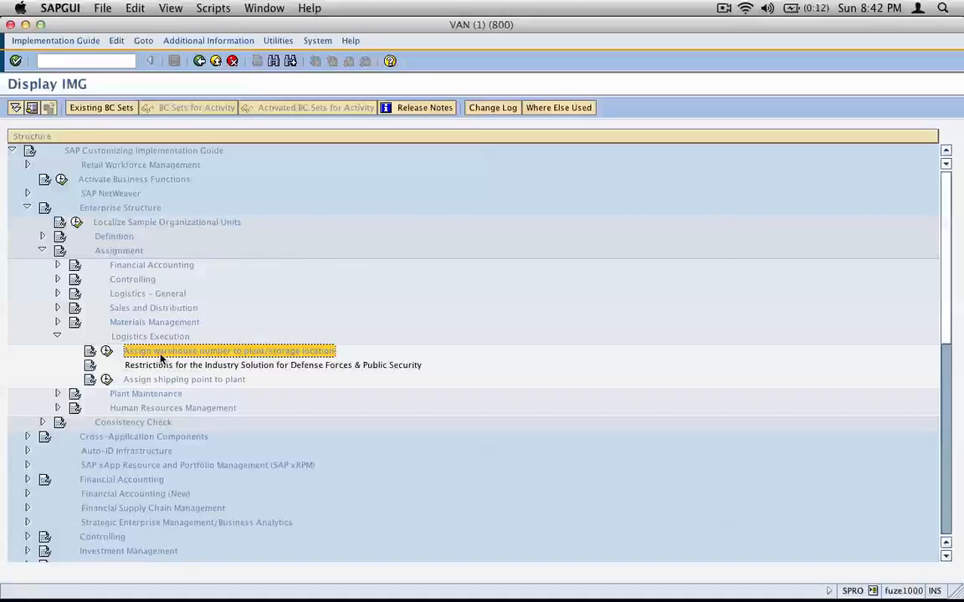
key(super+shift+4)
drag(26, 215, 417, 388)
Step: Switch to inkBook, turn to blank page 100, and place the captured guide image in the page's upper-left corner
key(super+Tab)
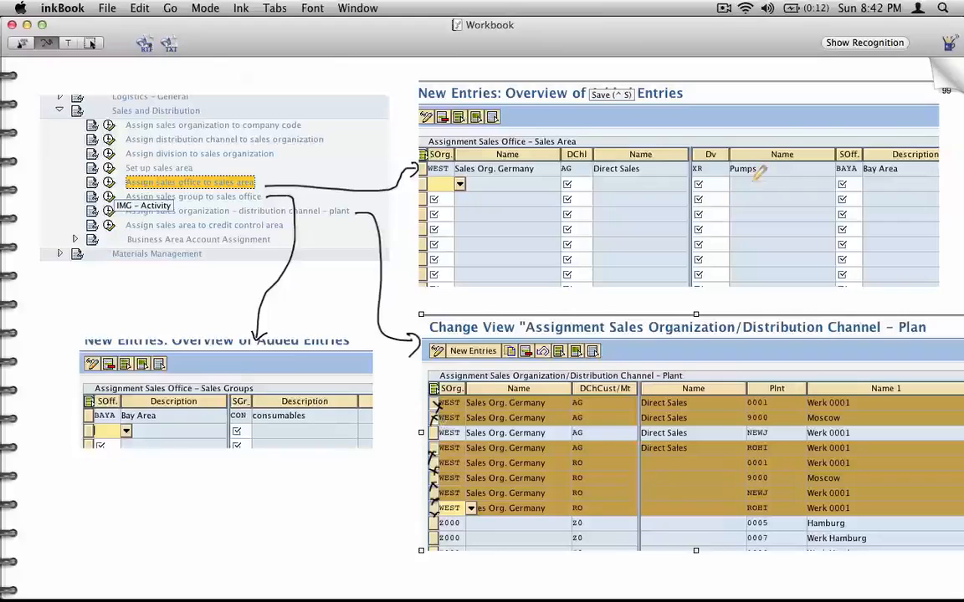
click(858, 80)
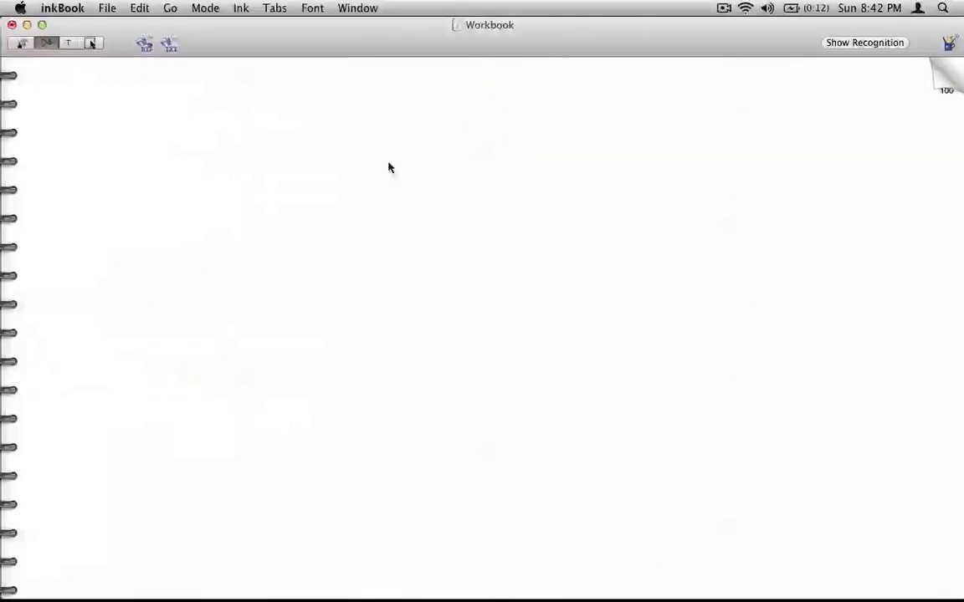
key(super+v)
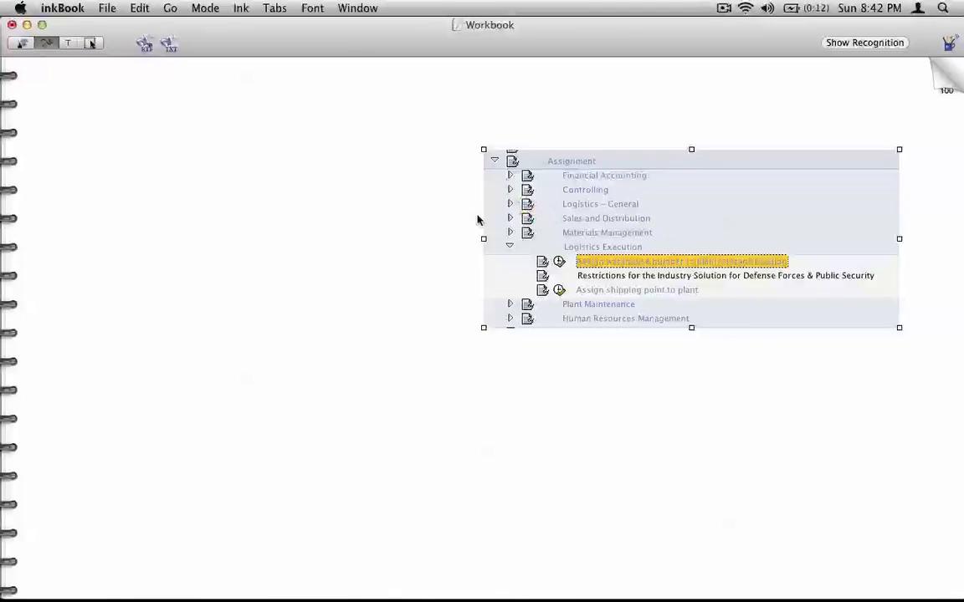
drag(537, 225, 161, 187)
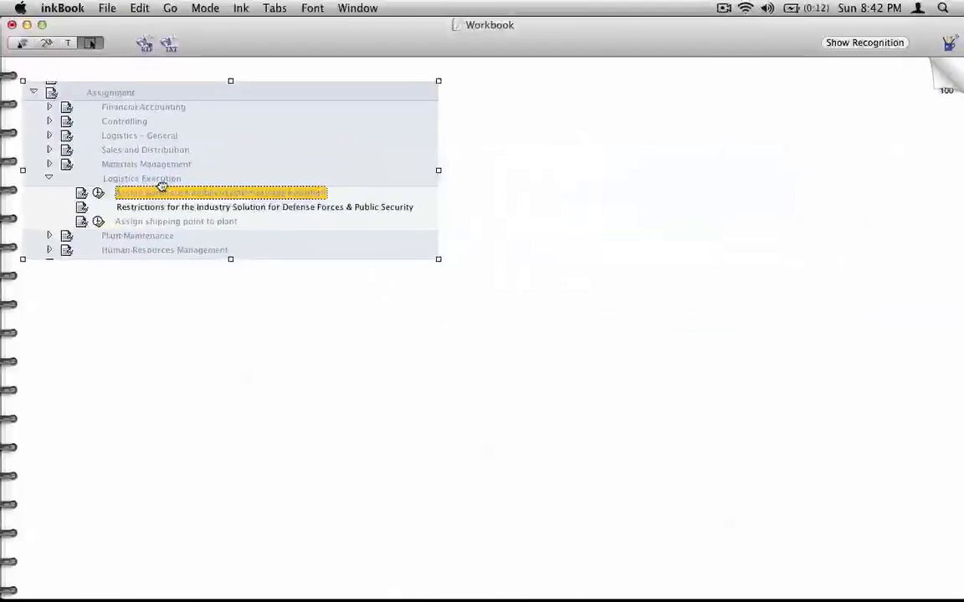
Step: Switch to SAP GUI, open the warehouse number to plant/storage location assignment, and position the list at plant NEWJ
key(super+Tab)
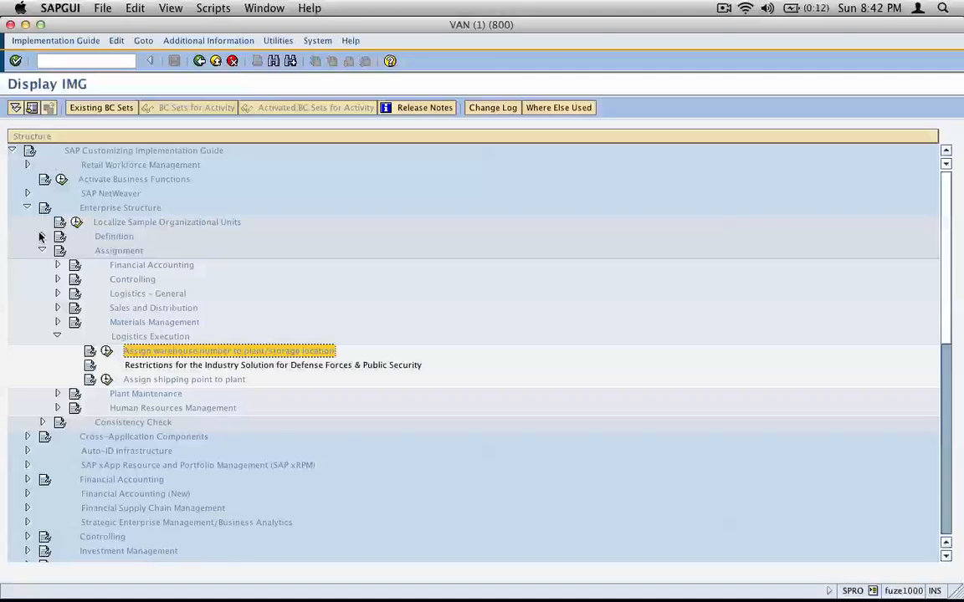
double_click(157, 351)
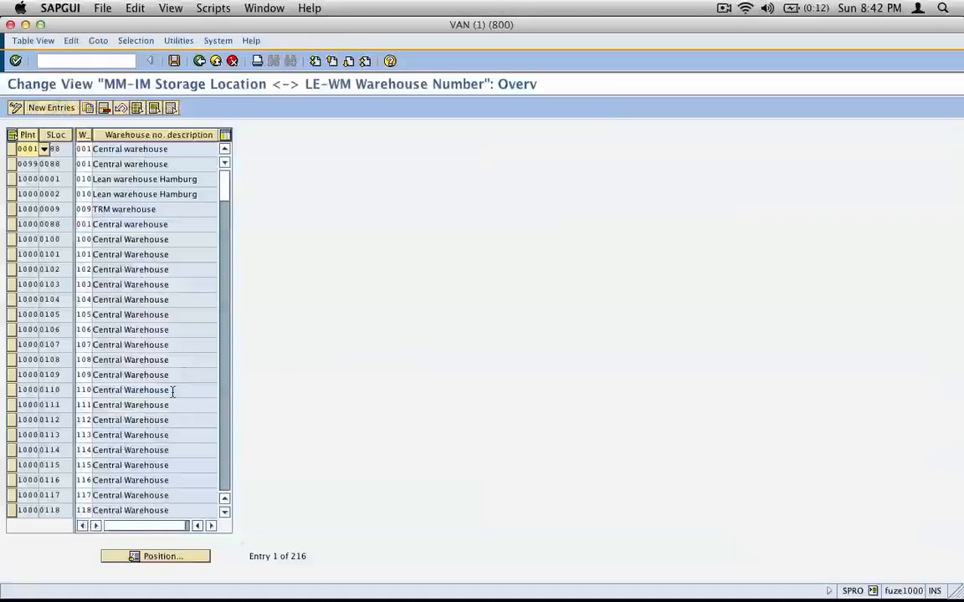
click(178, 557)
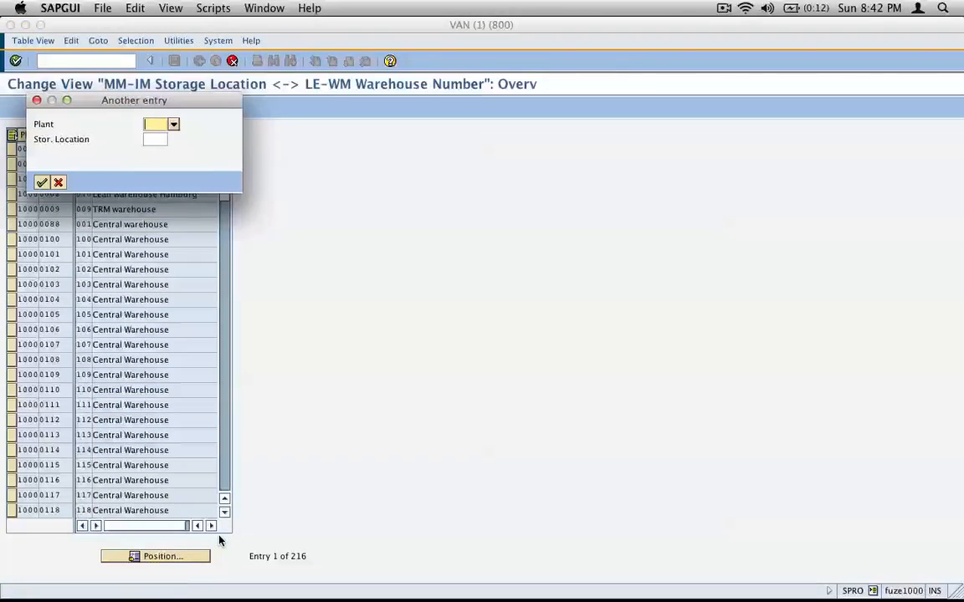
text(newj)
key(Return)
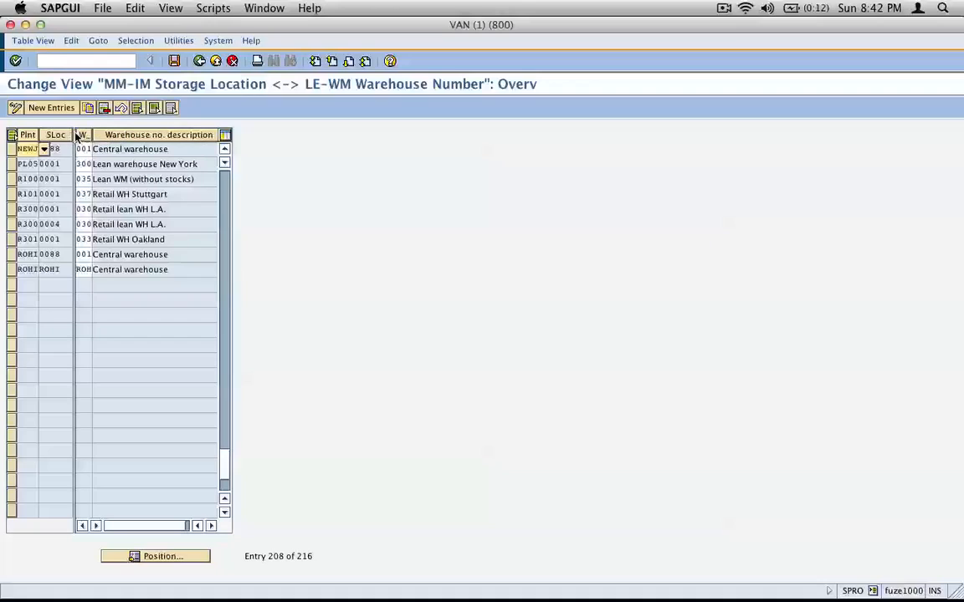
Step: Widen the storage location and warehouse number columns, and look up the storage locations available for plant NEWJ
drag(75, 135, 103, 135)
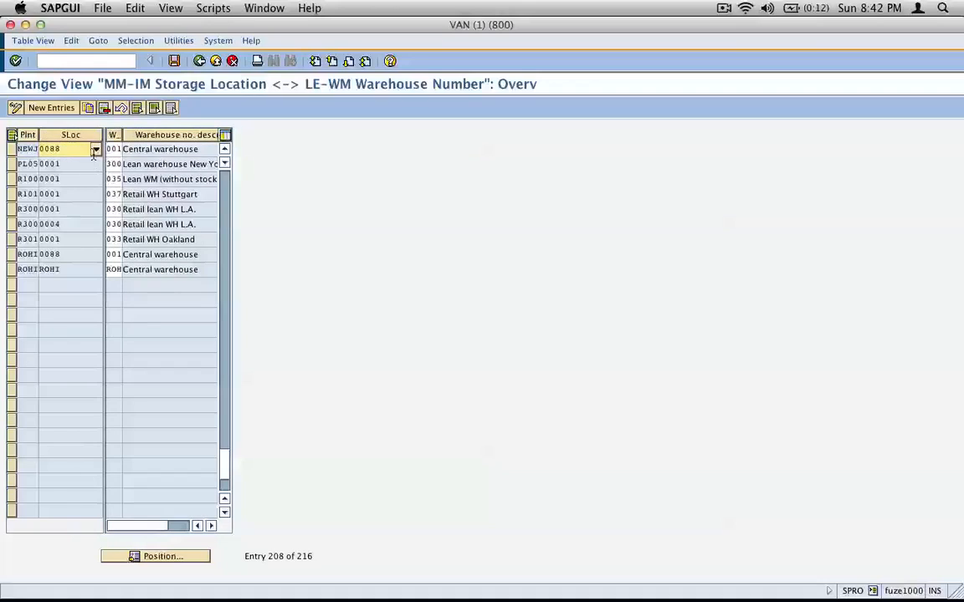
drag(121, 134, 150, 134)
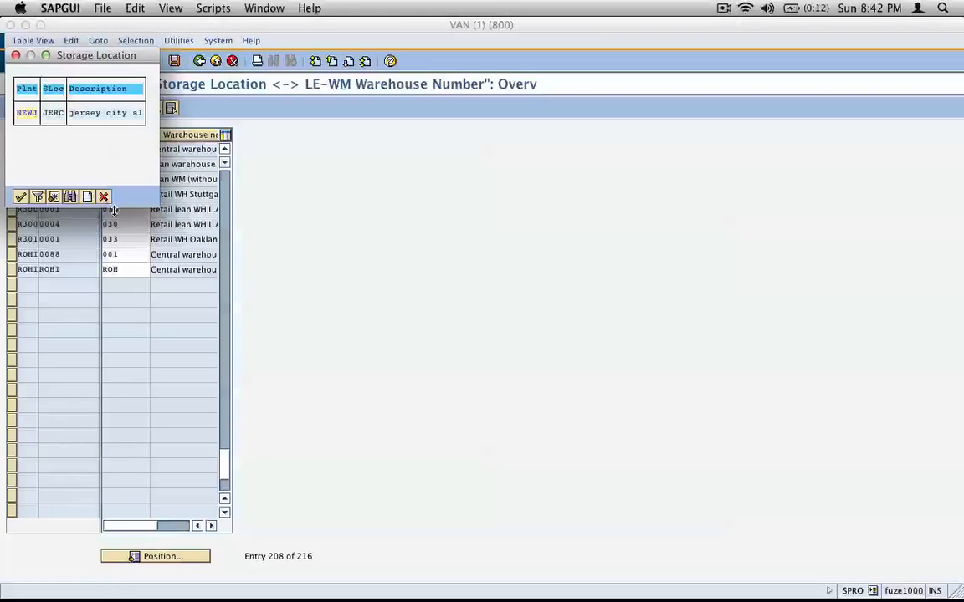
click(104, 197)
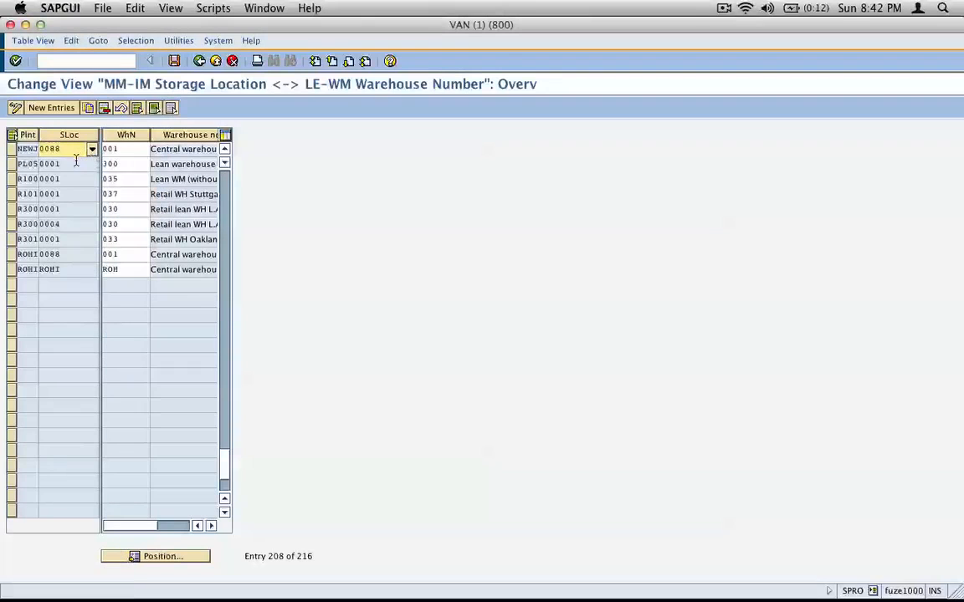
Step: Add a new entry assigning plant NEWJ and storage location JERC to warehouse number WH1, and check the list of possible warehouse numbers
click(55, 108)
text(new)
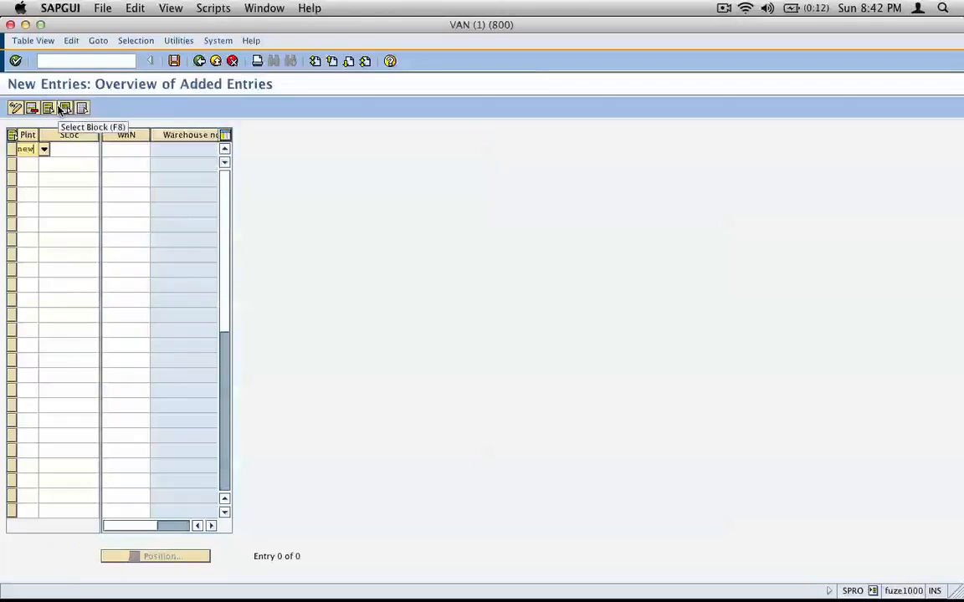
text(j)
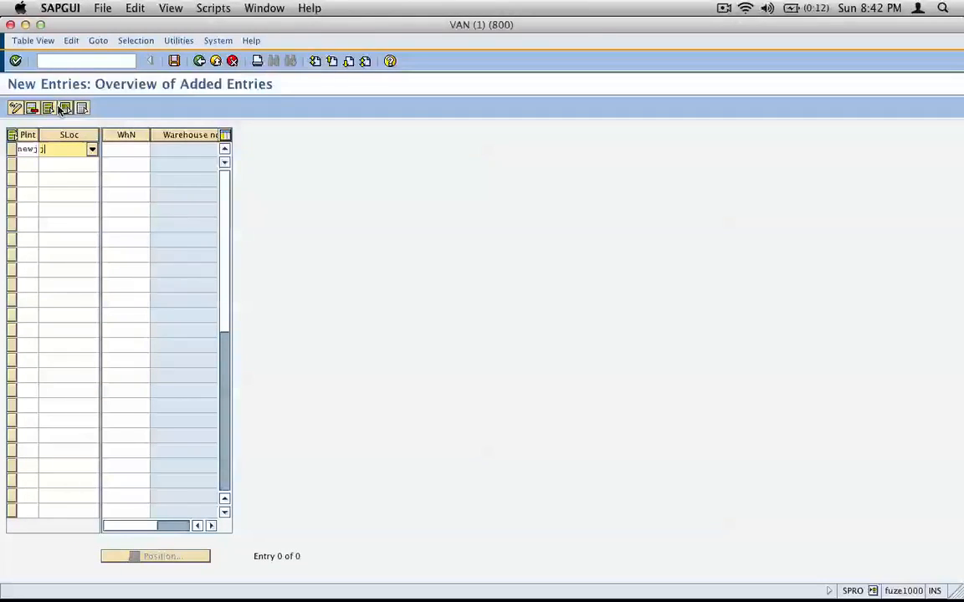
text(jerc)
text(wh)
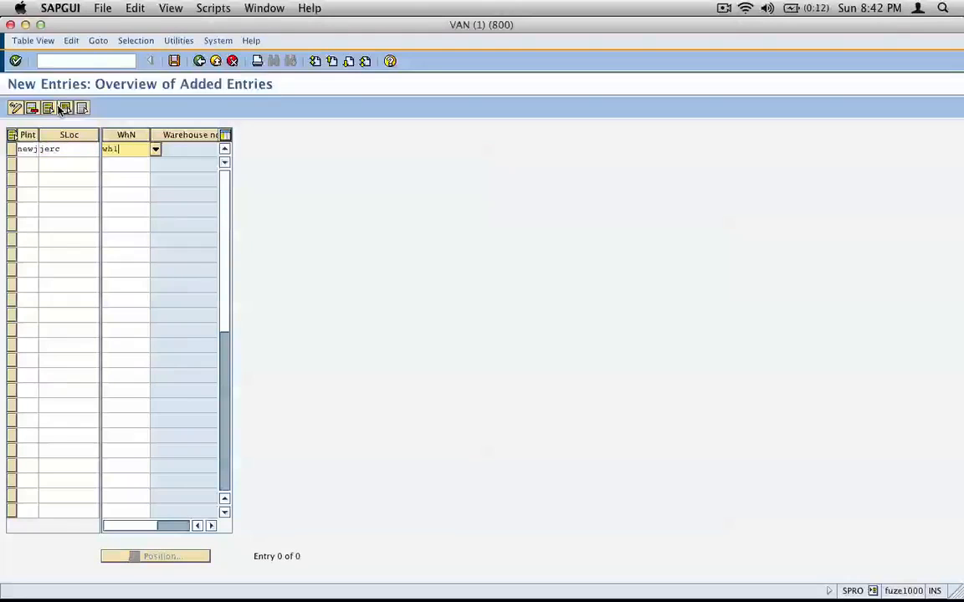
text(1)
key(Return)
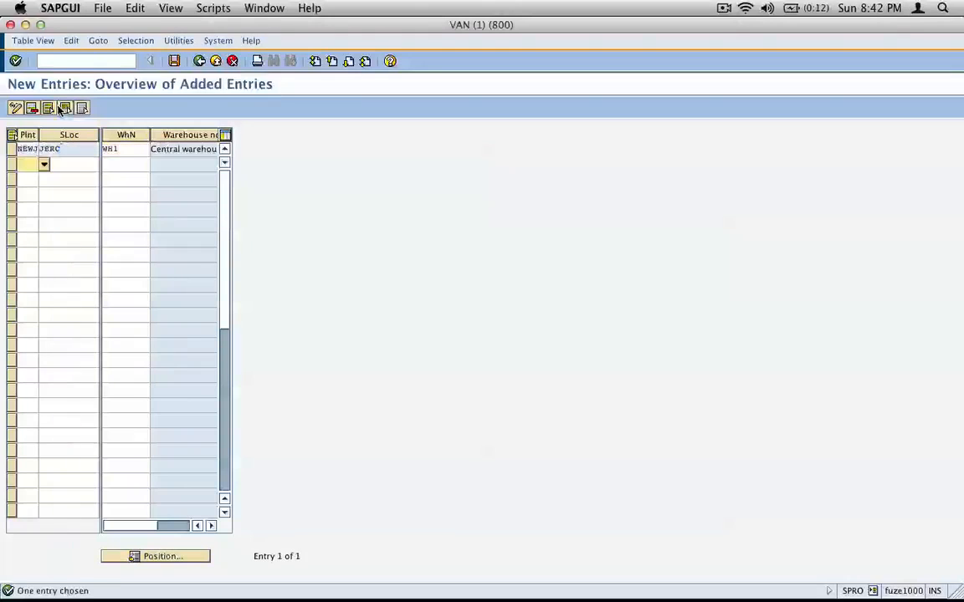
click(134, 149)
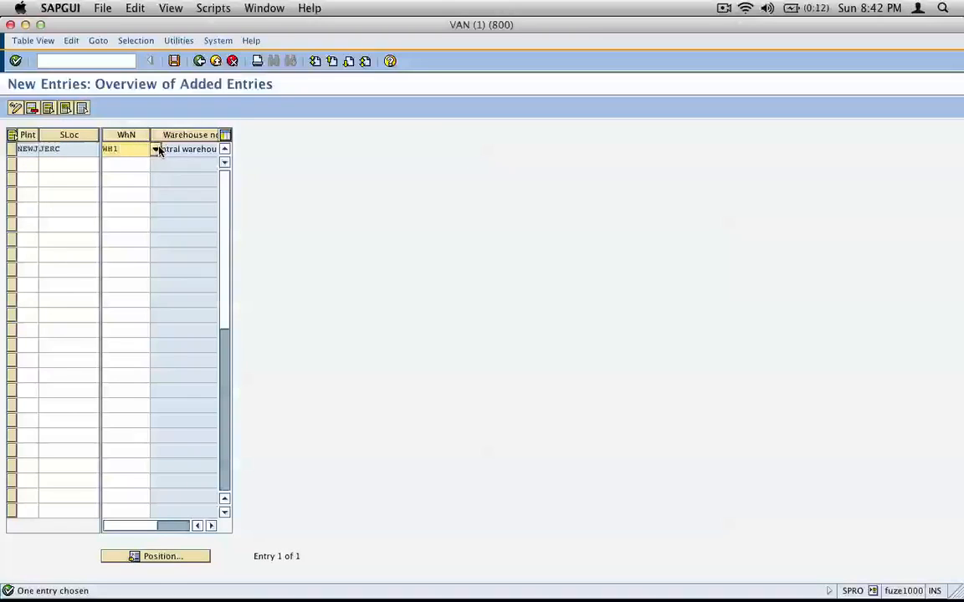
click(155, 150)
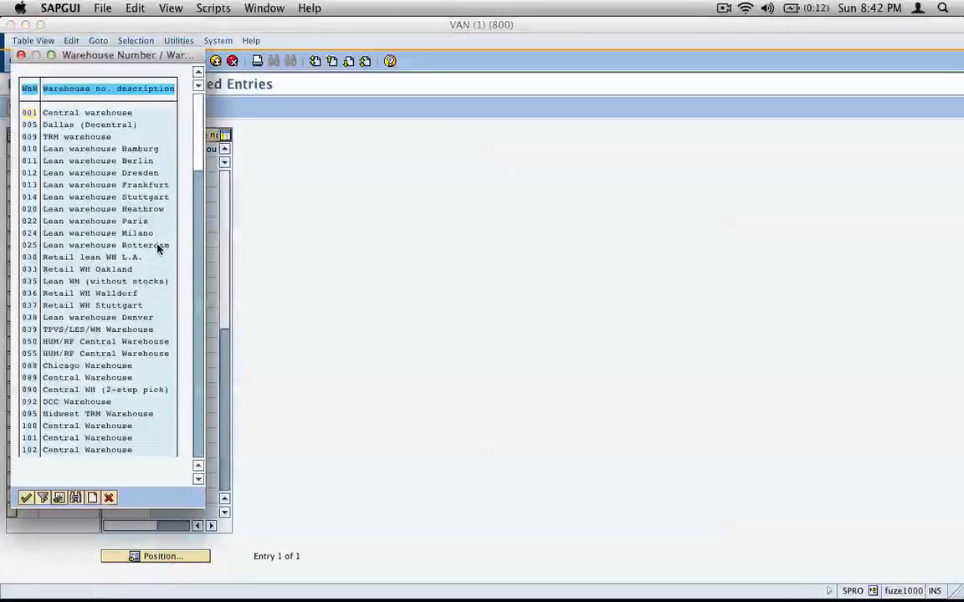
click(108, 497)
Step: Save the warehouse assignment under a new customizing request with the short description "assign newj/jerc to wh1"
click(173, 61)
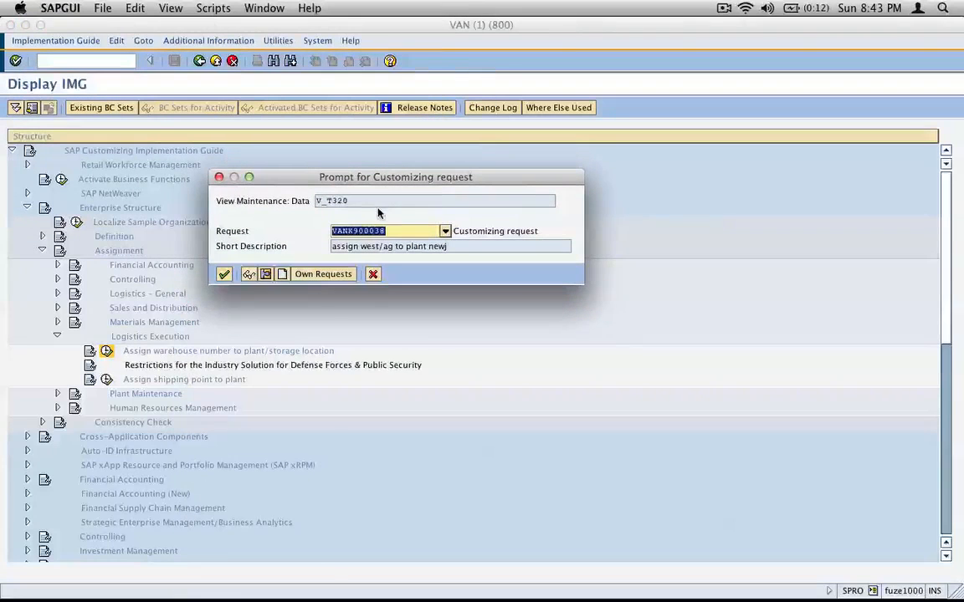
click(282, 274)
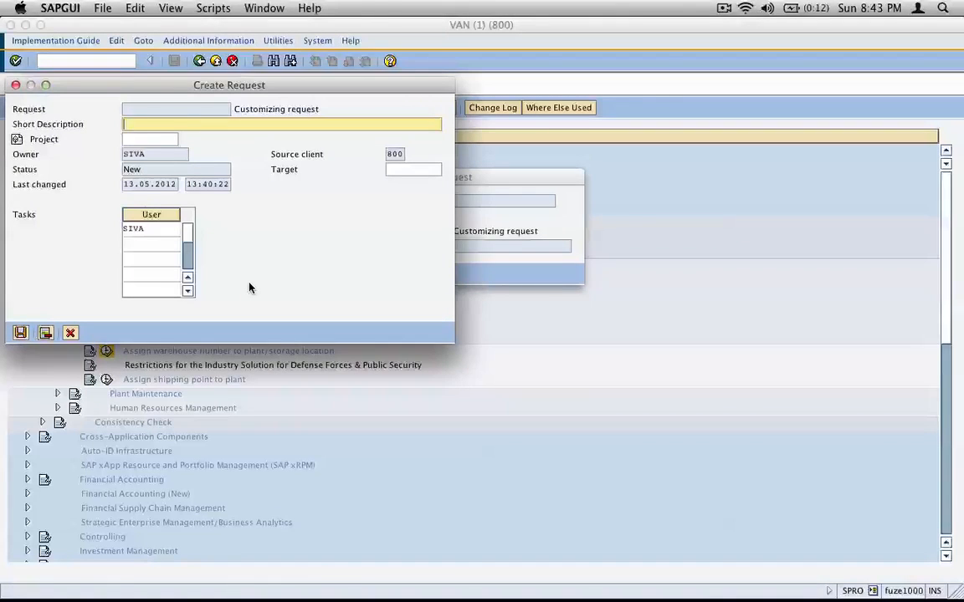
text(assign newj/jerc to wh1)
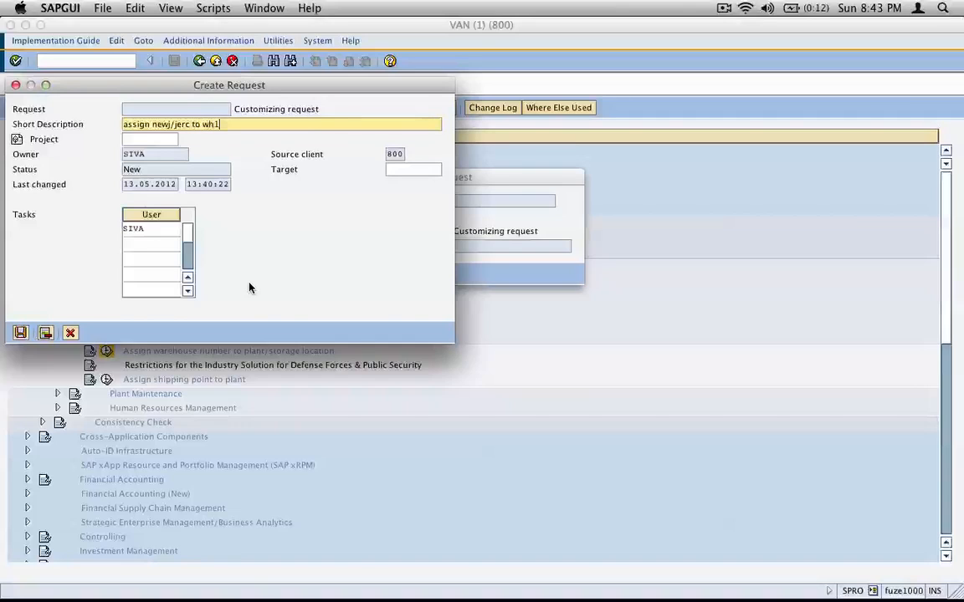
key(Return)
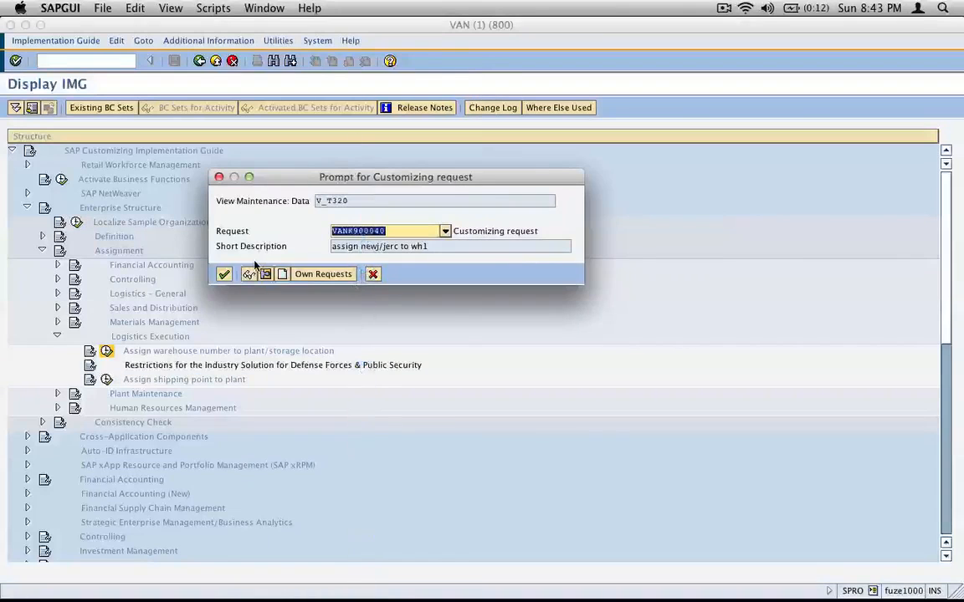
click(224, 274)
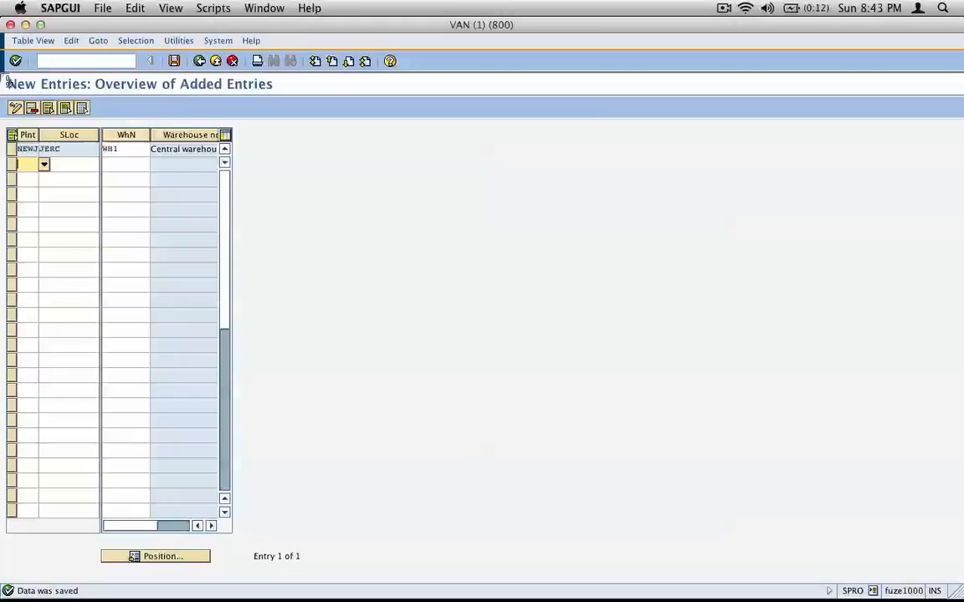
Step: Capture the New Entries heading and assignment row, switch to inkBook, and place the image to the right of the guide image
drag(280, 73, 3, 177)
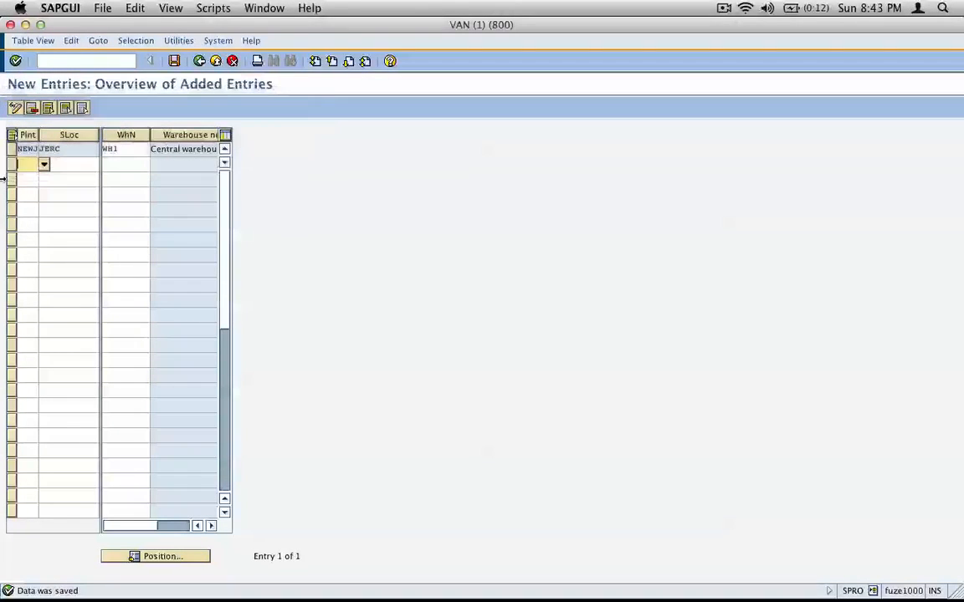
key(super+Tab)
key(super+v)
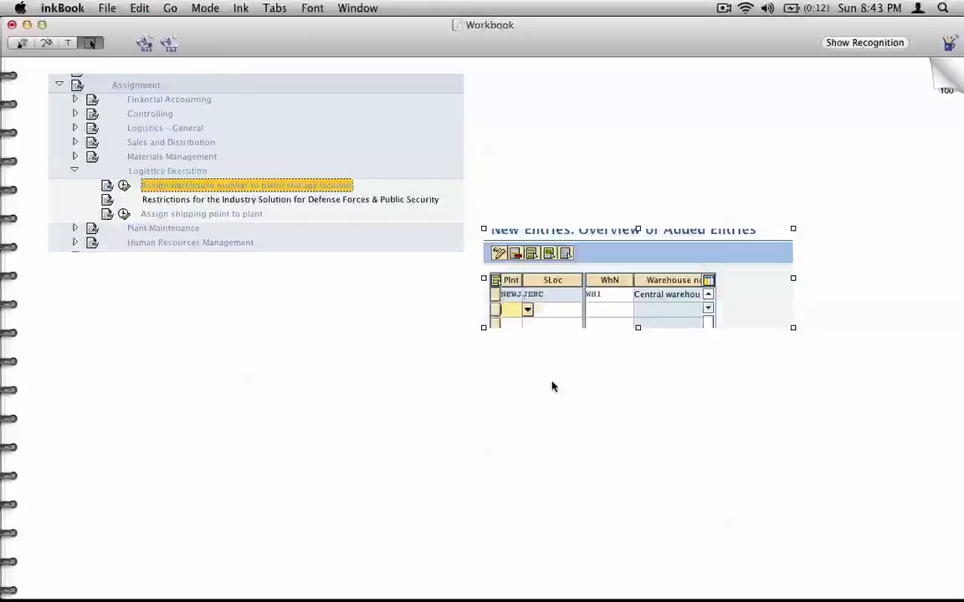
drag(678, 289, 729, 175)
click(666, 312)
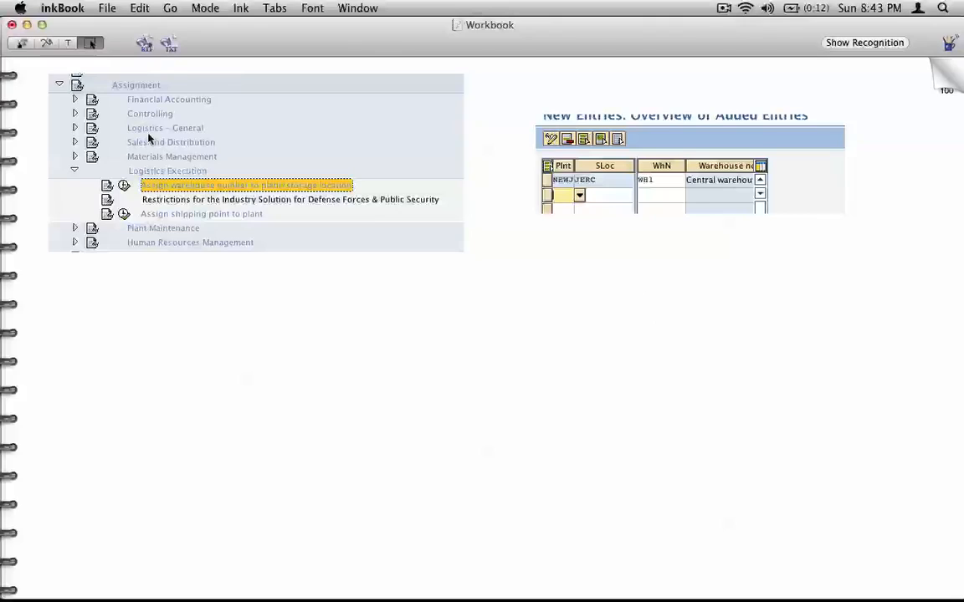
Step: Draw a pen arrow from the highlighted Assign warehouse number entry to the New Entries image
click(46, 43)
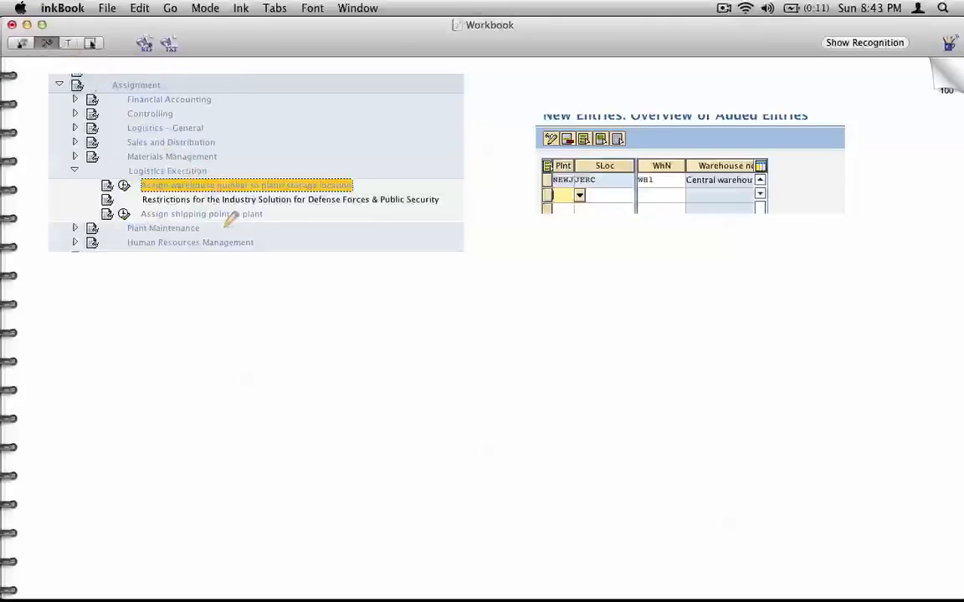
mouse_move(271, 214)
mouse_down()
mouse_move(303, 219)
mouse_move(538, 164)
mouse_up()
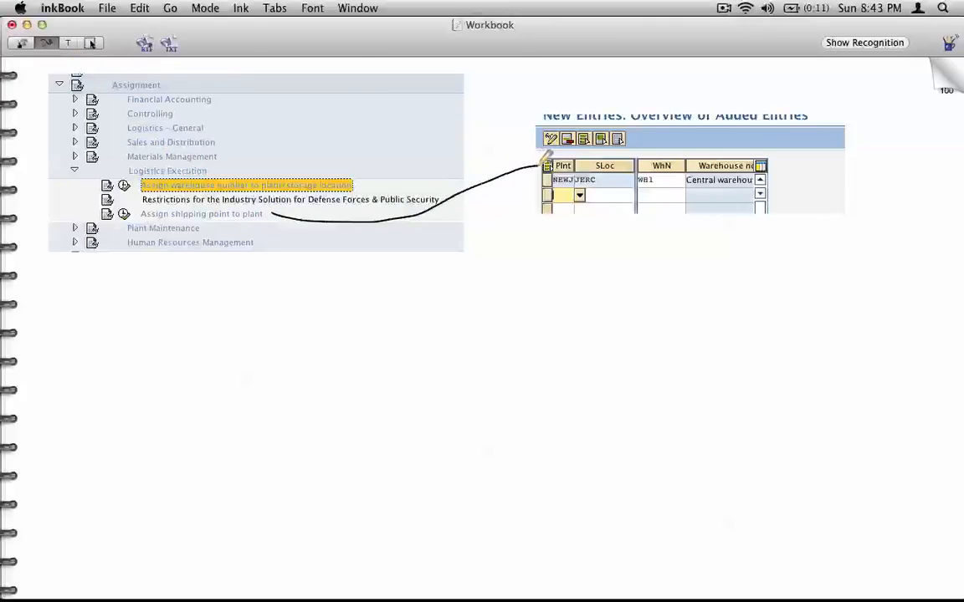
key(super+z)
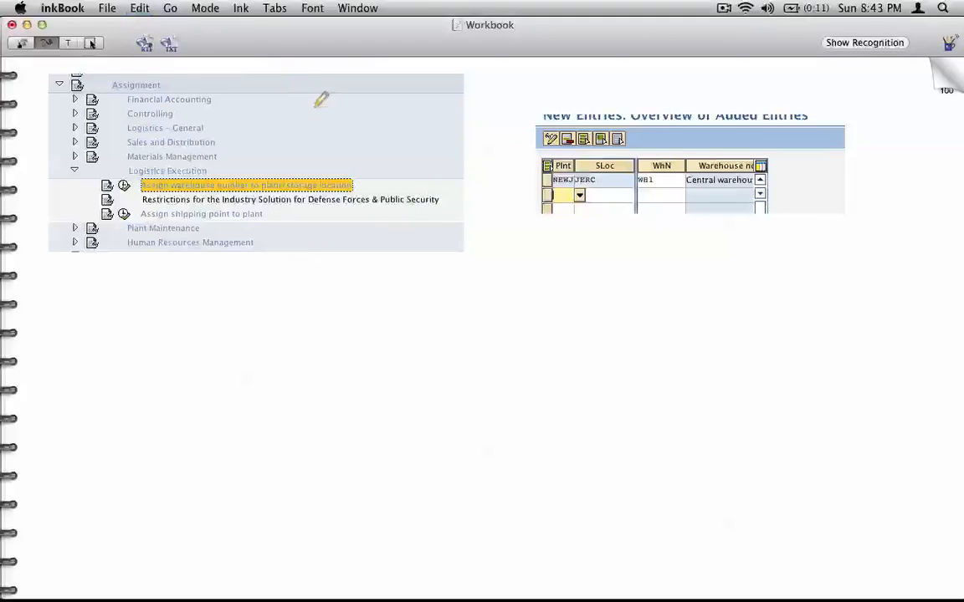
drag(359, 185, 534, 157)
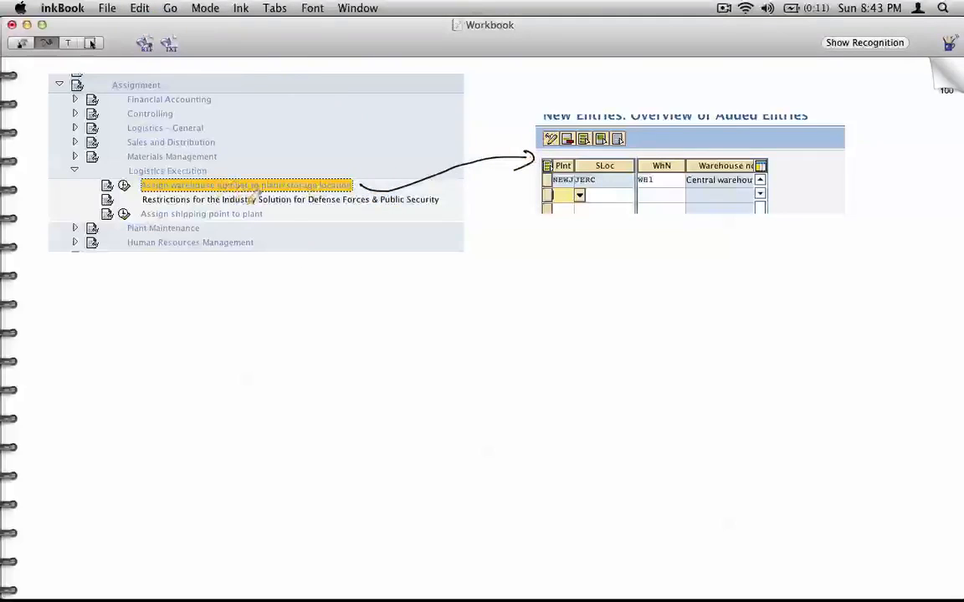
Step: Switch back to SAP GUI, return to the guide, and open the Assign shipping point to plant activity
key(super+Tab)
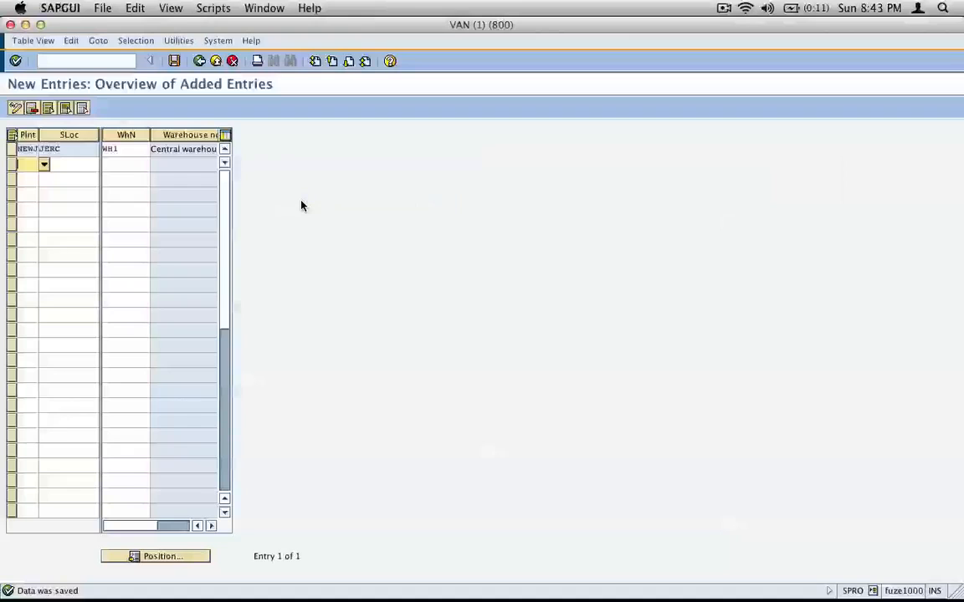
click(174, 61)
click(199, 61)
click(200, 61)
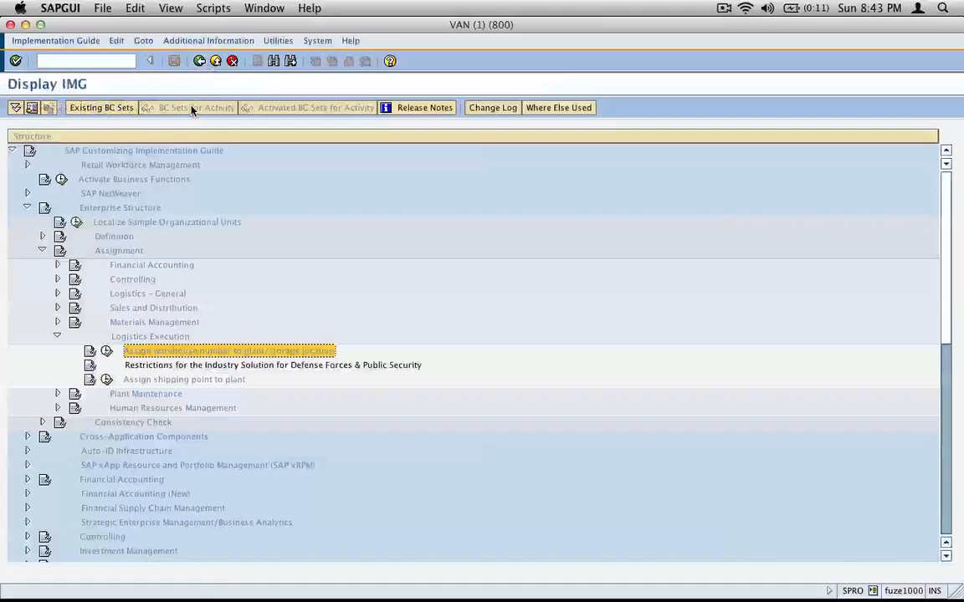
click(134, 379)
click(107, 379)
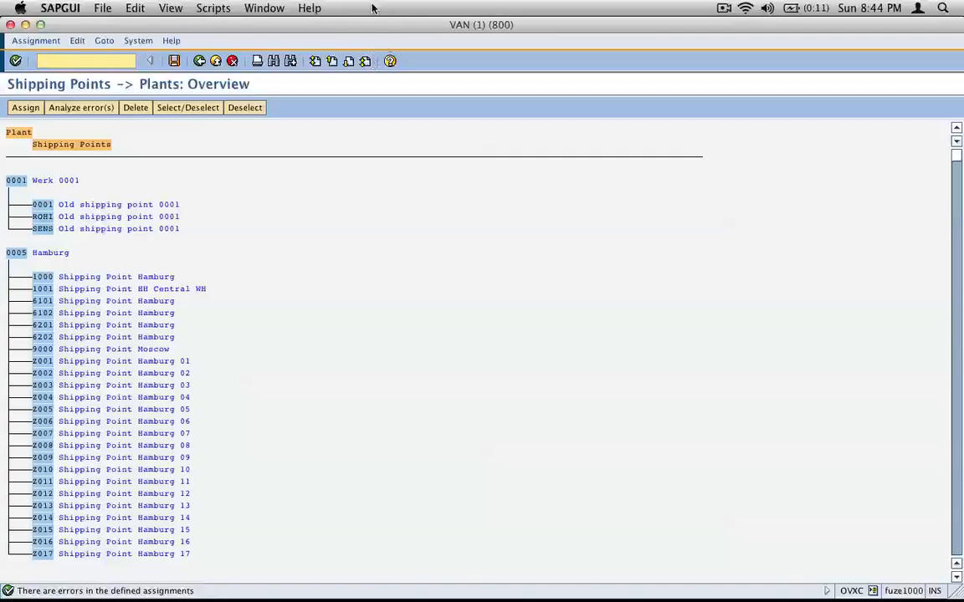
Step: Enter newj as the search term for the shipping point overview, and capture the overview together with the Find dialog
click(276, 64)
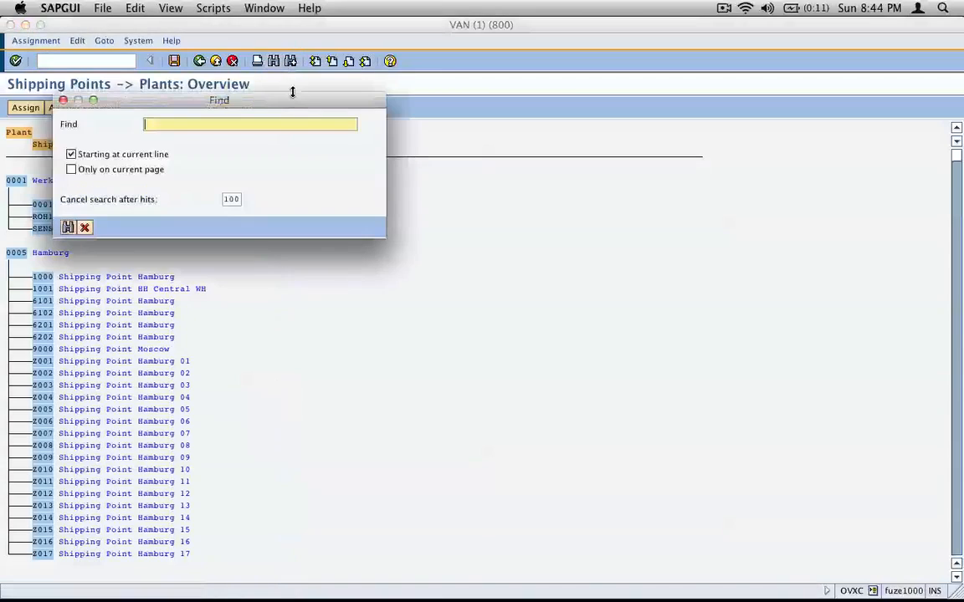
drag(292, 96, 486, 158)
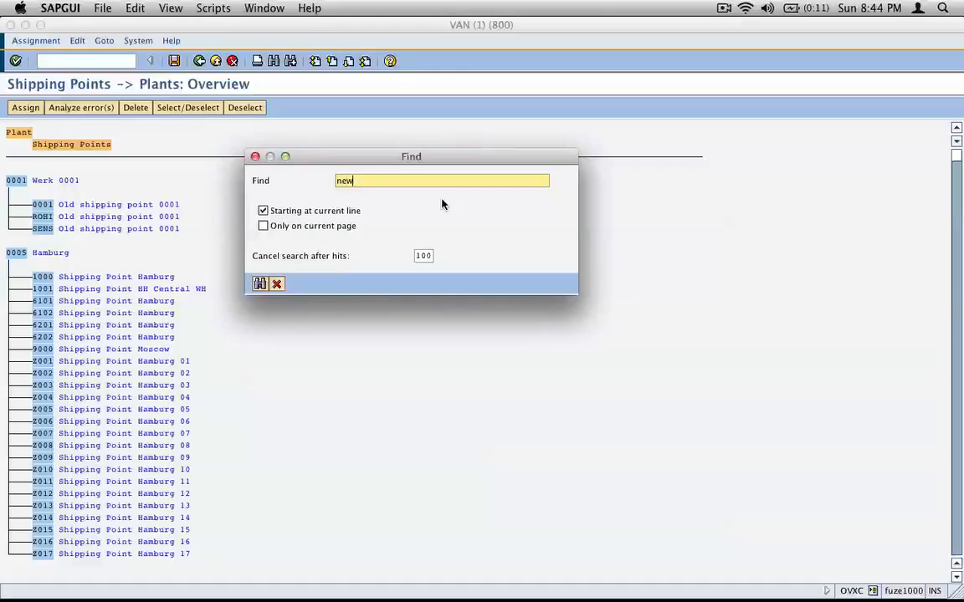
key(super+shift+4)
drag(8, 65, 577, 323)
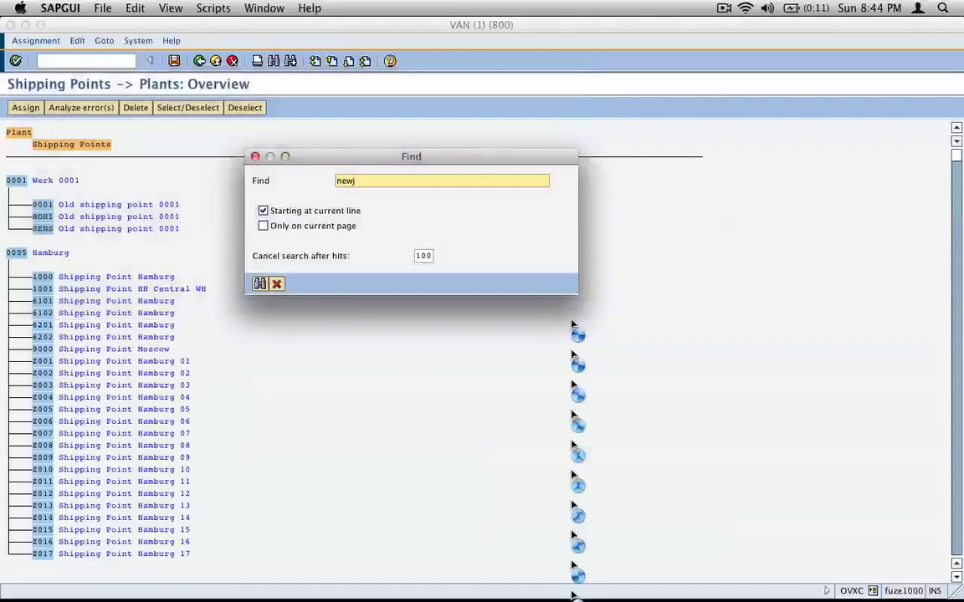
Step: Switch to inkBook and place the captured Shipping Points overview image below the guide image
key(super+Tab)
key(super+v)
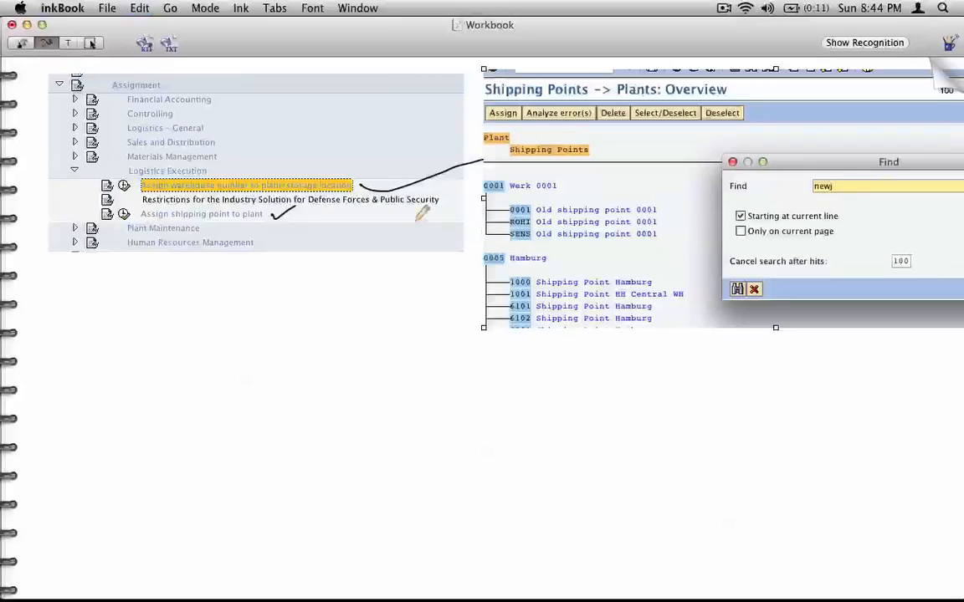
click(90, 42)
drag(608, 297, 168, 501)
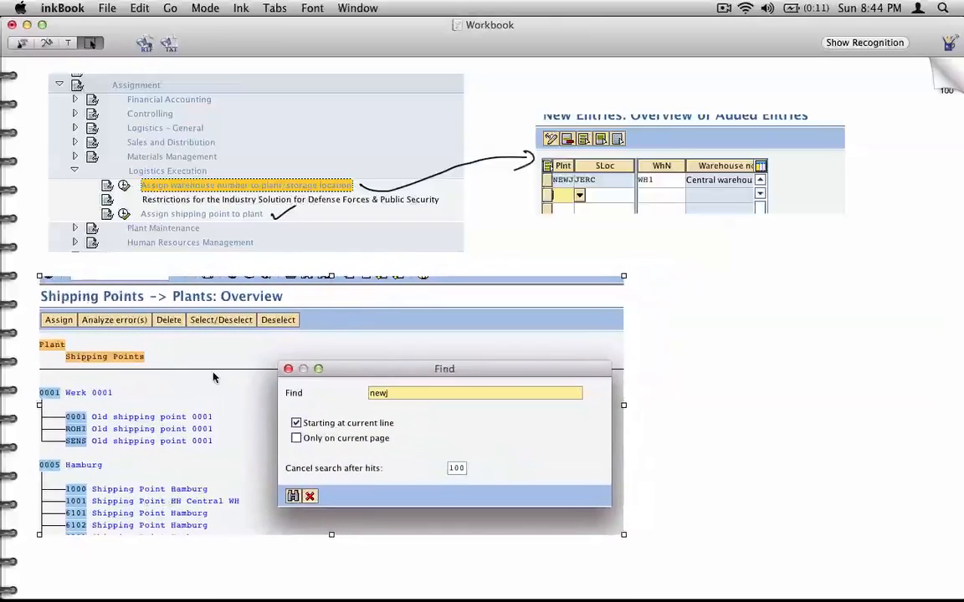
Step: Draw pen marks linking Assign shipping point to plant with the overview image and marking its newj search, and switch back to SAP GUI
click(46, 43)
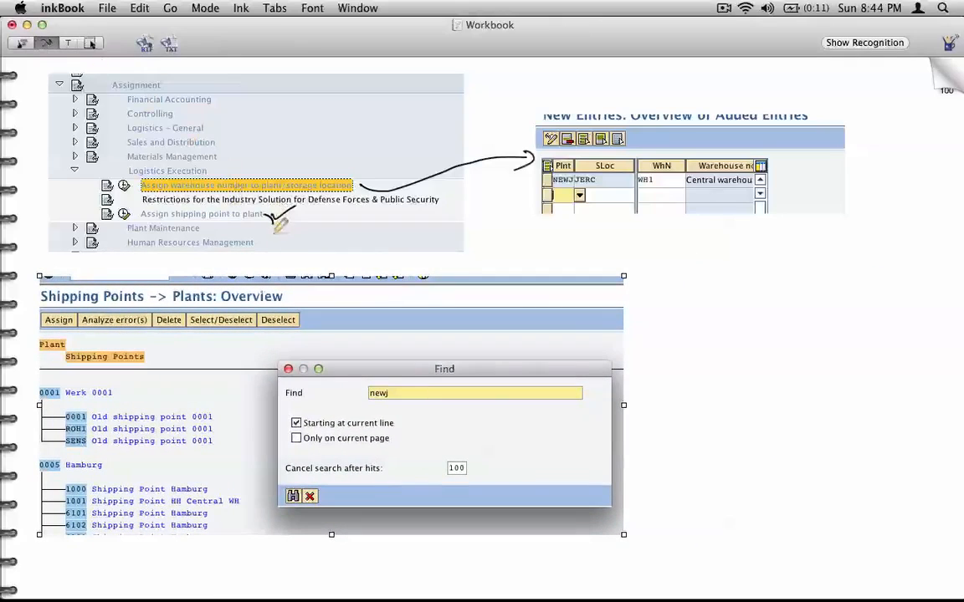
mouse_move(271, 222)
mouse_down()
mouse_move(268, 269)
mouse_move(406, 251)
mouse_up()
mouse_move(400, 383)
mouse_down()
mouse_move(391, 405)
mouse_move(400, 385)
mouse_move(491, 387)
mouse_move(510, 374)
mouse_move(521, 386)
mouse_move(536, 373)
mouse_up()
key(super+Tab)
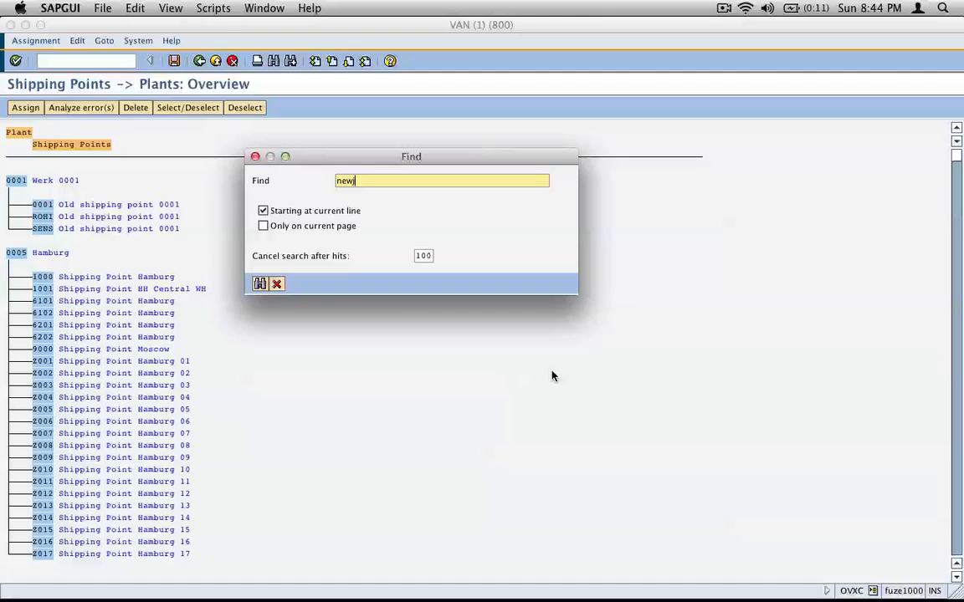
Step: Run the newj search and jump to plant NEWJ in the shipping point overview
click(261, 283)
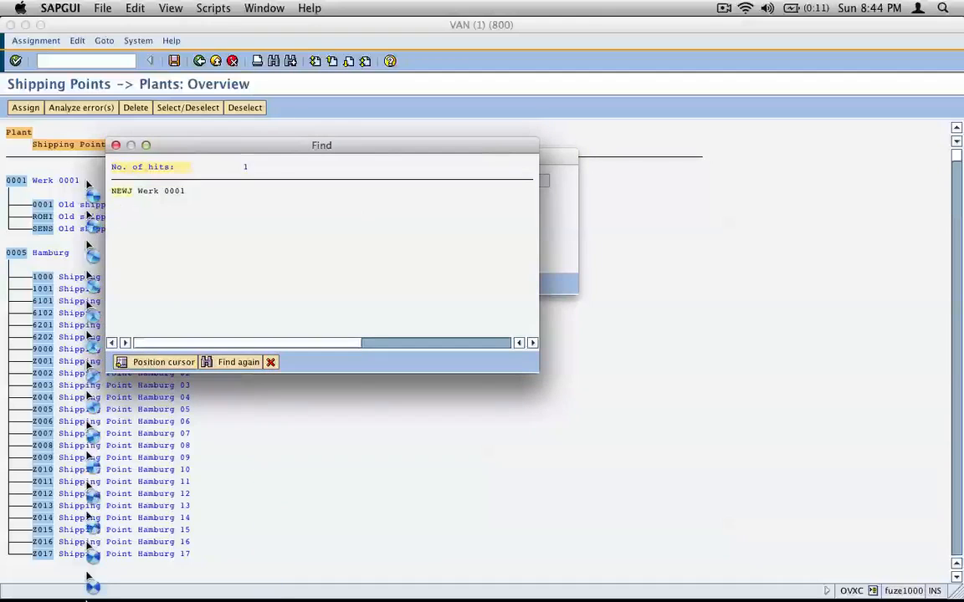
double_click(125, 192)
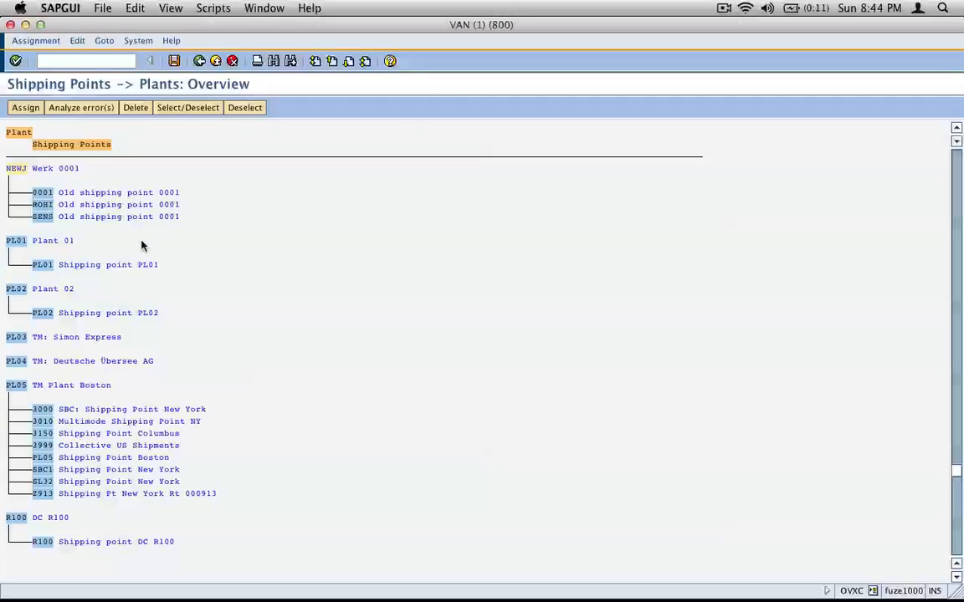
click(41, 220)
click(42, 409)
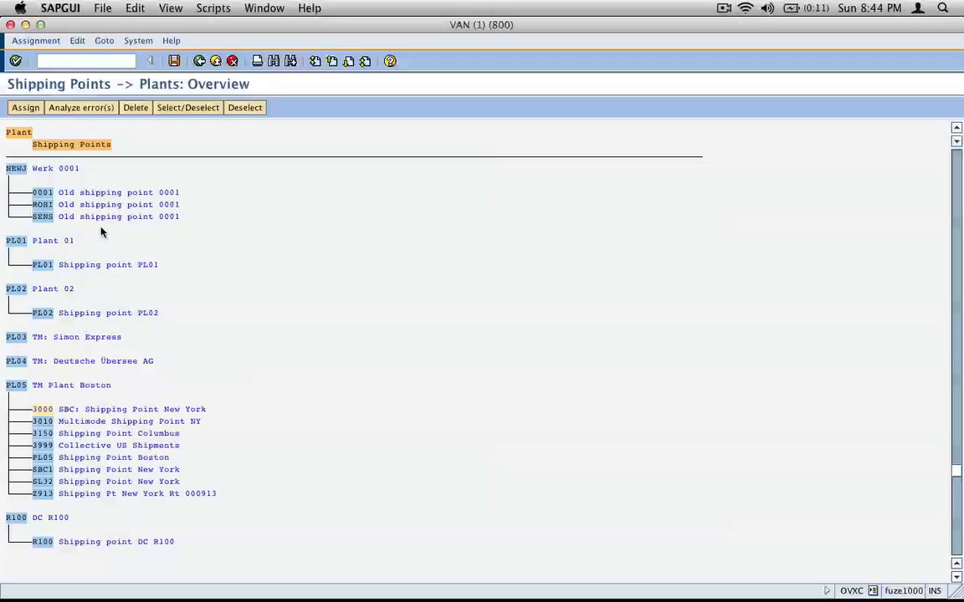
Step: Select plant NEWJ, open the choice of shipping points to assign, and capture the overview together with that dialog
click(24, 168)
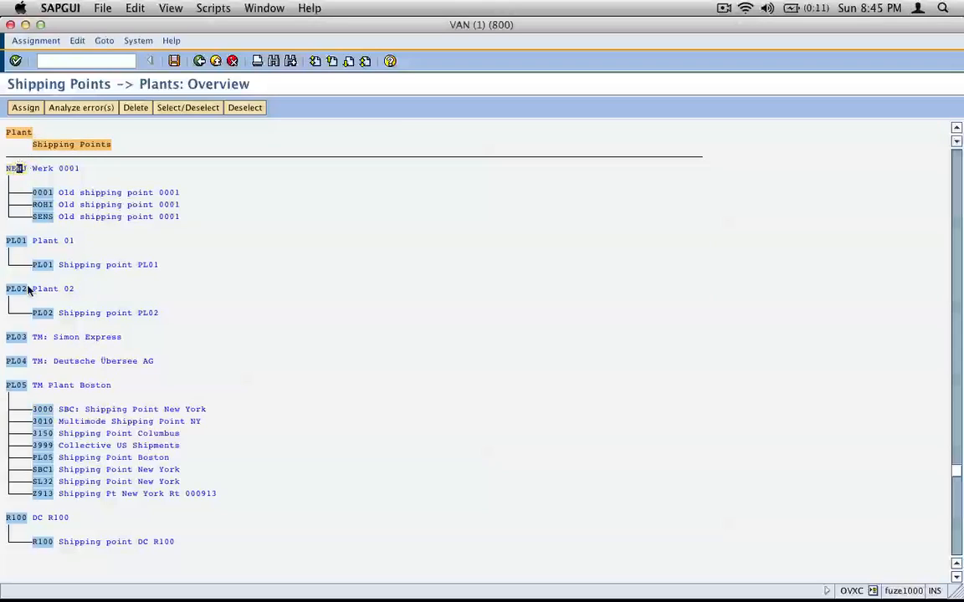
click(28, 107)
drag(82, 205, 244, 155)
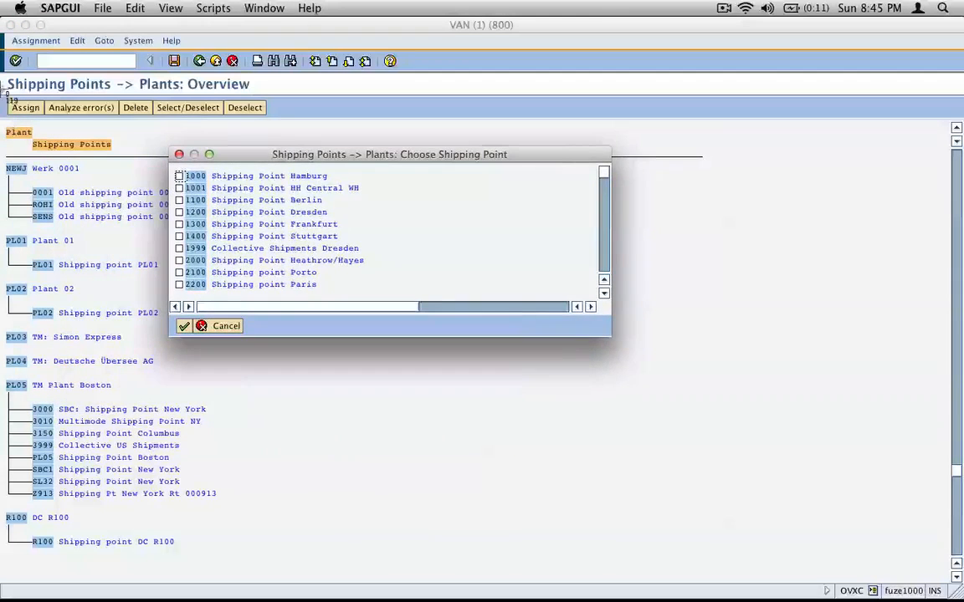
drag(3, 82, 438, 355)
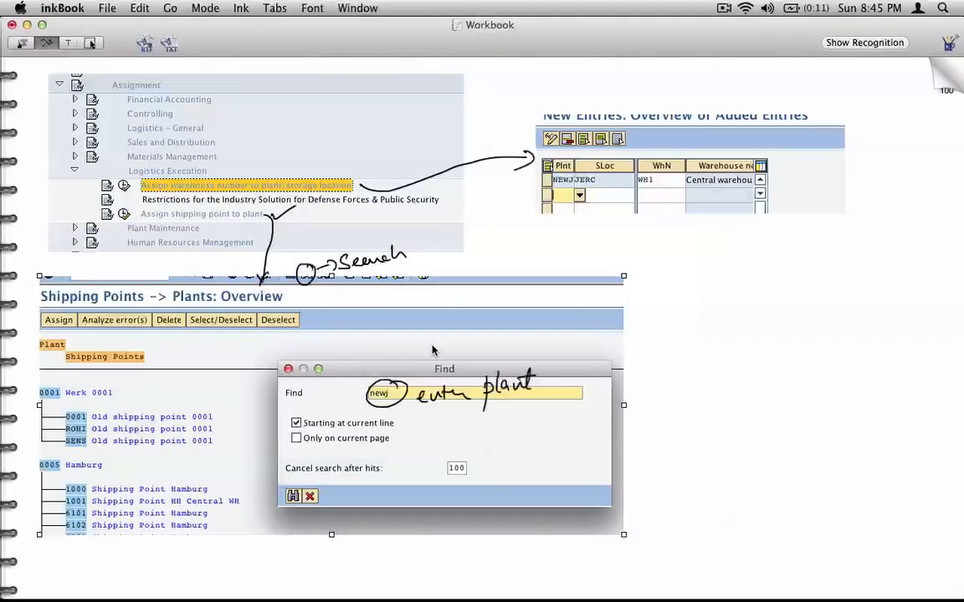
Step: In inkBook, turn to the next page and place the captured Choose Shipping Point image near the page's upper middle
click(933, 79)
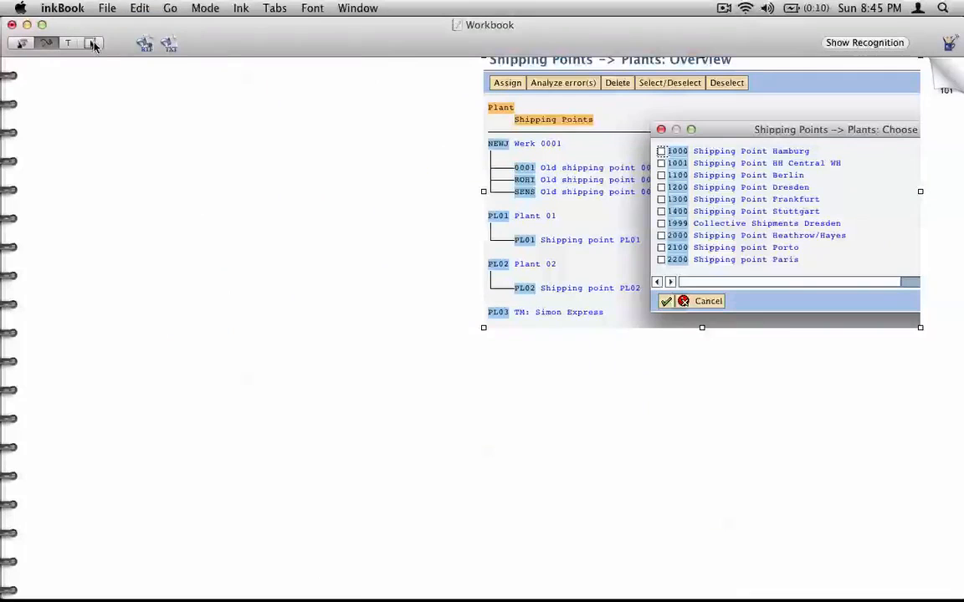
click(90, 43)
drag(631, 200, 396, 225)
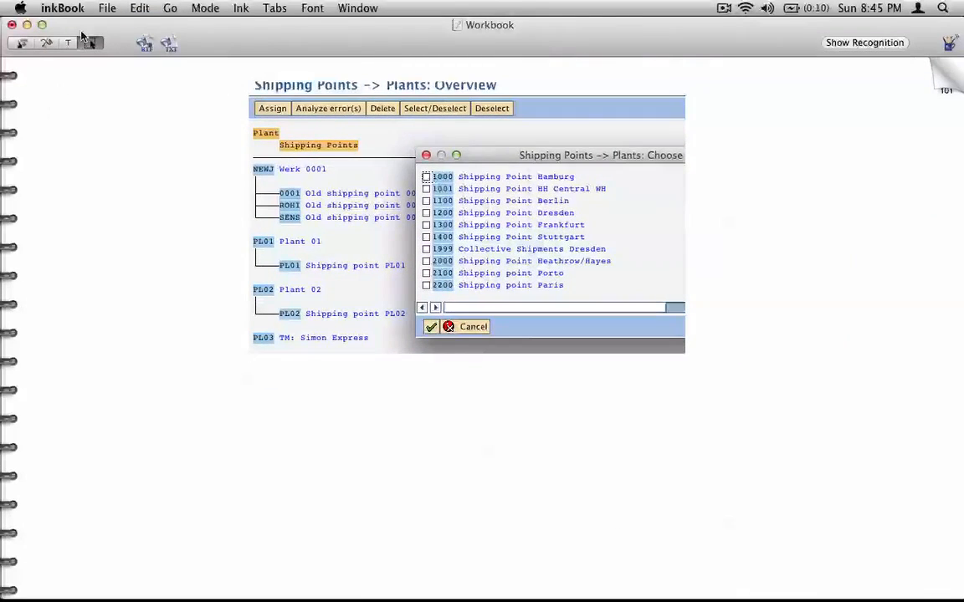
Step: Annotate the image by pen: 1 Select Plant for NEWJ, 2 for Assign, and 3 for the shipping point dialog
click(46, 43)
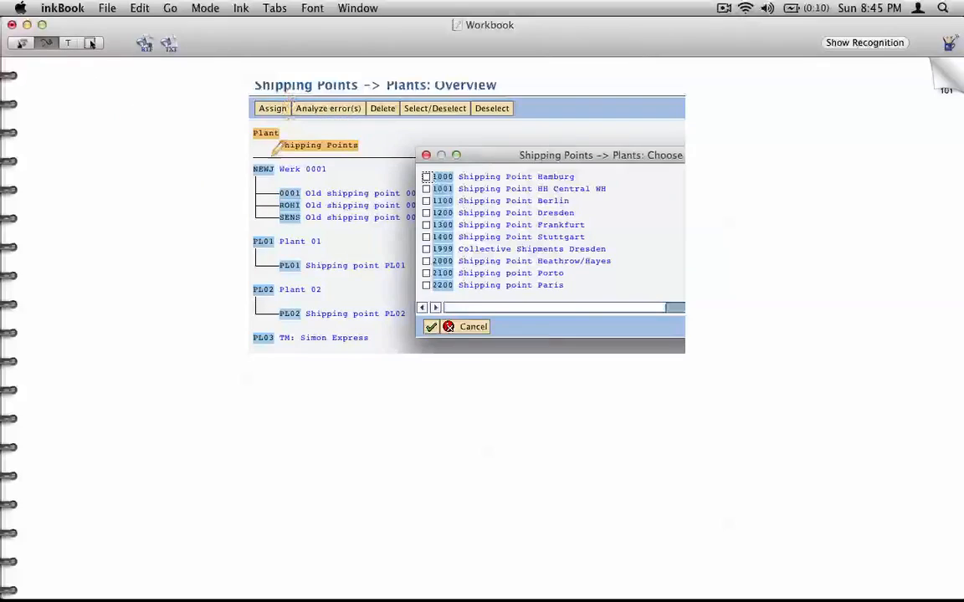
mouse_move(263, 157)
mouse_down()
mouse_move(261, 144)
mouse_move(248, 147)
mouse_move(251, 175)
mouse_move(220, 179)
mouse_up()
mouse_move(167, 164)
mouse_down()
mouse_move(164, 181)
mouse_move(199, 179)
mouse_move(181, 205)
mouse_move(199, 194)
mouse_move(229, 202)
mouse_up()
drag(131, 209, 132, 224)
mouse_move(135, 202)
mouse_down()
mouse_move(122, 219)
mouse_move(137, 202)
mouse_up()
drag(127, 103, 139, 121)
mouse_move(137, 98)
mouse_down()
mouse_move(239, 102)
mouse_move(252, 112)
mouse_up()
mouse_move(556, 163)
mouse_down()
mouse_move(587, 126)
mouse_move(588, 133)
mouse_up()
drag(599, 119, 602, 136)
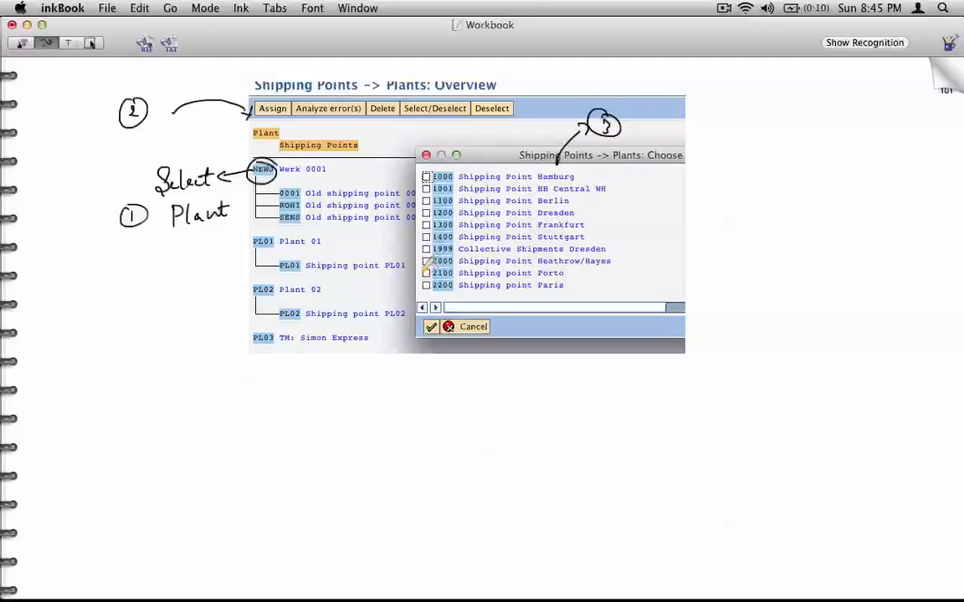
Step: Mark a shipping point checkbox as 4 and the dialog's confirmation as 5 with pen arrows, and switch back to SAP GUI
mouse_move(429, 251)
mouse_down()
mouse_move(439, 264)
mouse_move(419, 266)
mouse_move(370, 387)
mouse_up()
mouse_move(362, 374)
mouse_down()
mouse_move(379, 379)
mouse_move(368, 425)
mouse_move(373, 412)
mouse_up()
mouse_move(436, 368)
mouse_down()
mouse_move(435, 337)
mouse_move(440, 344)
mouse_up()
drag(438, 391, 431, 410)
drag(437, 390, 442, 387)
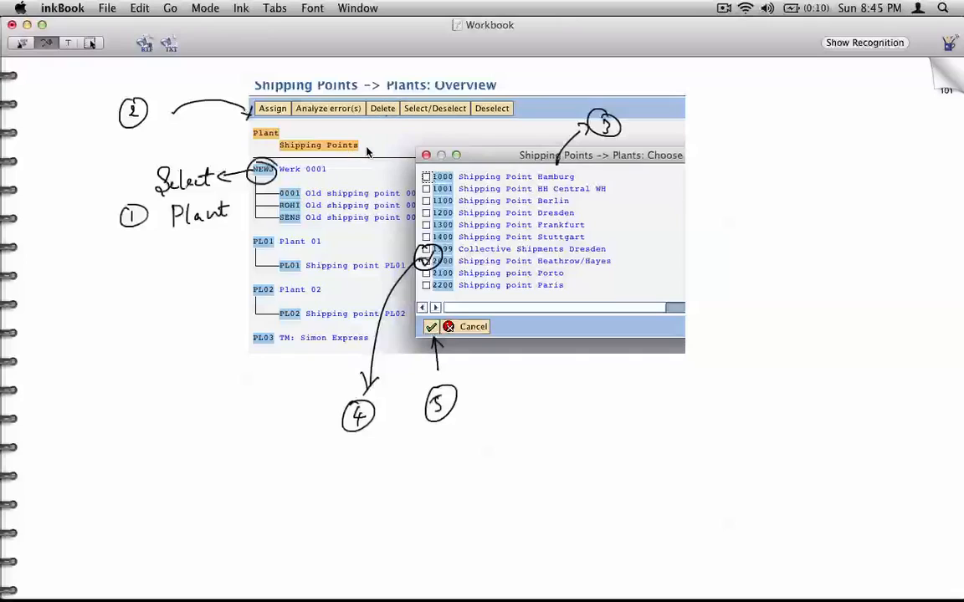
key(super+w)
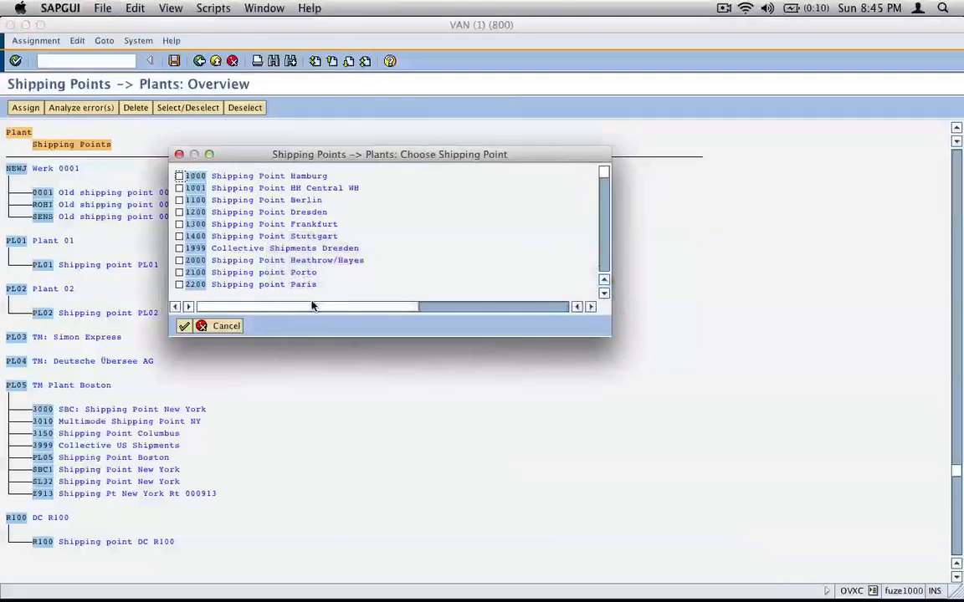
Step: Cancel the shipping point selection and save the overview under a new customizing request described as assign sippin point sens to plant newj
click(200, 326)
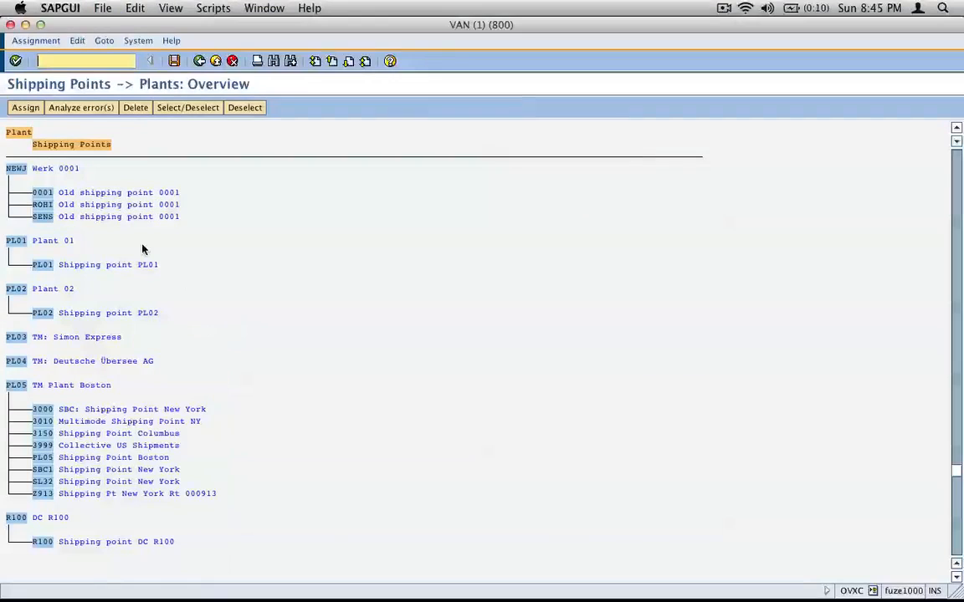
click(173, 61)
click(100, 168)
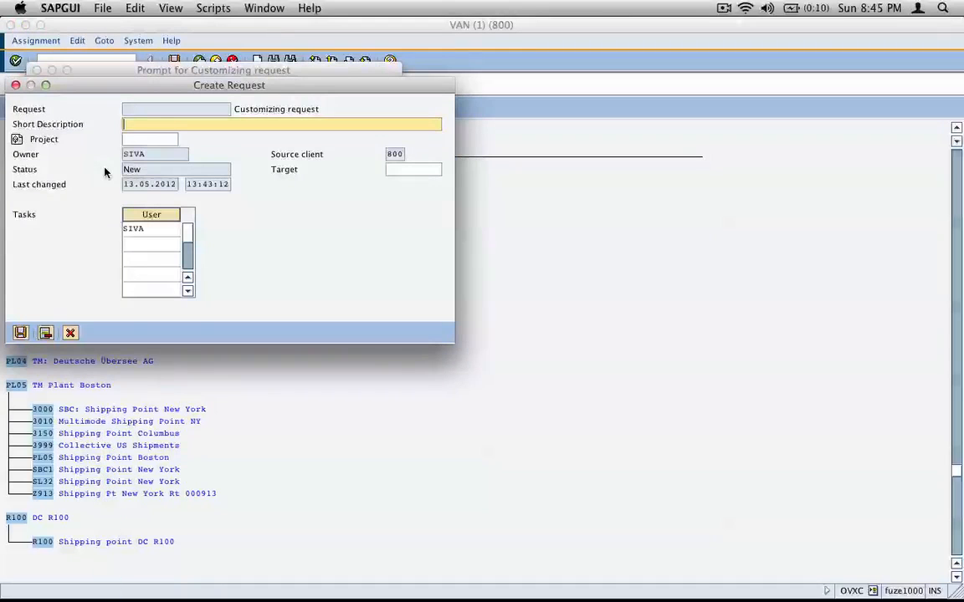
text(assign )
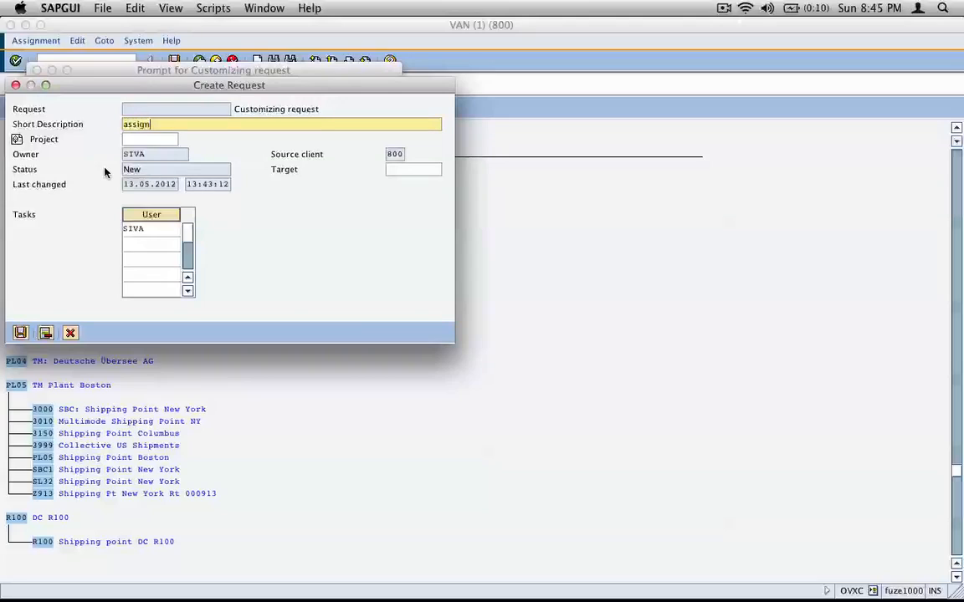
text(sippin point)
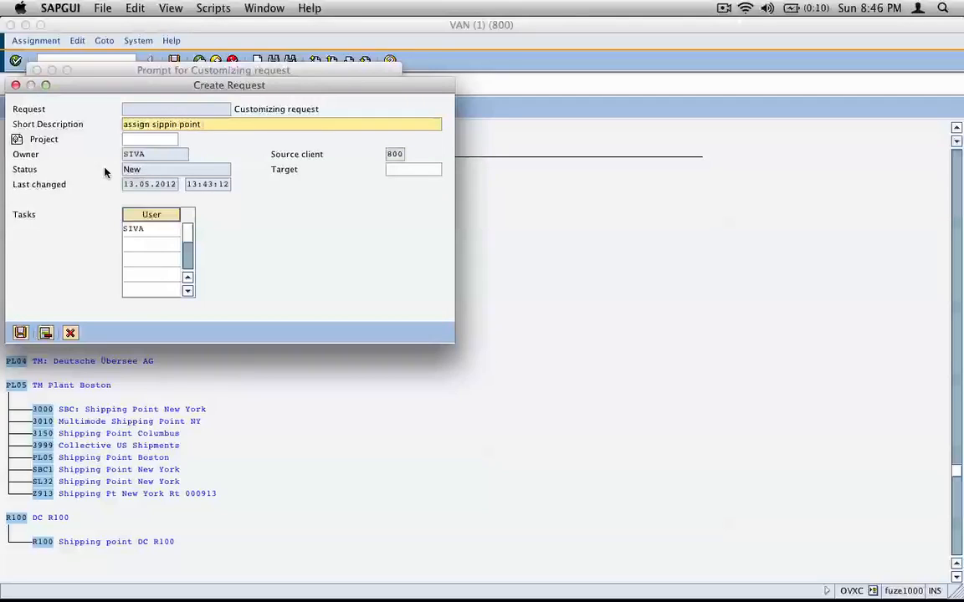
text( sens to plant)
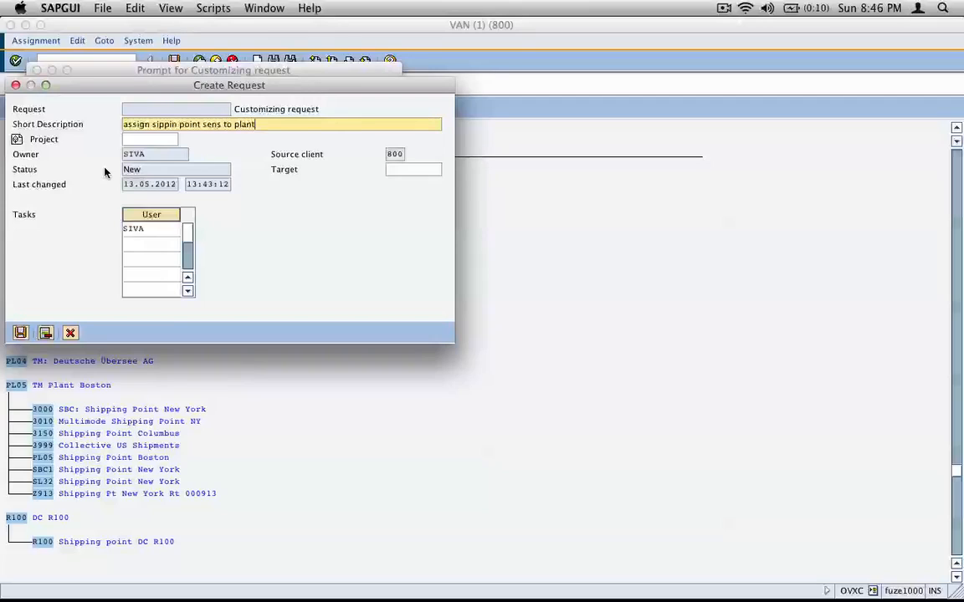
text( new)
key(Return)
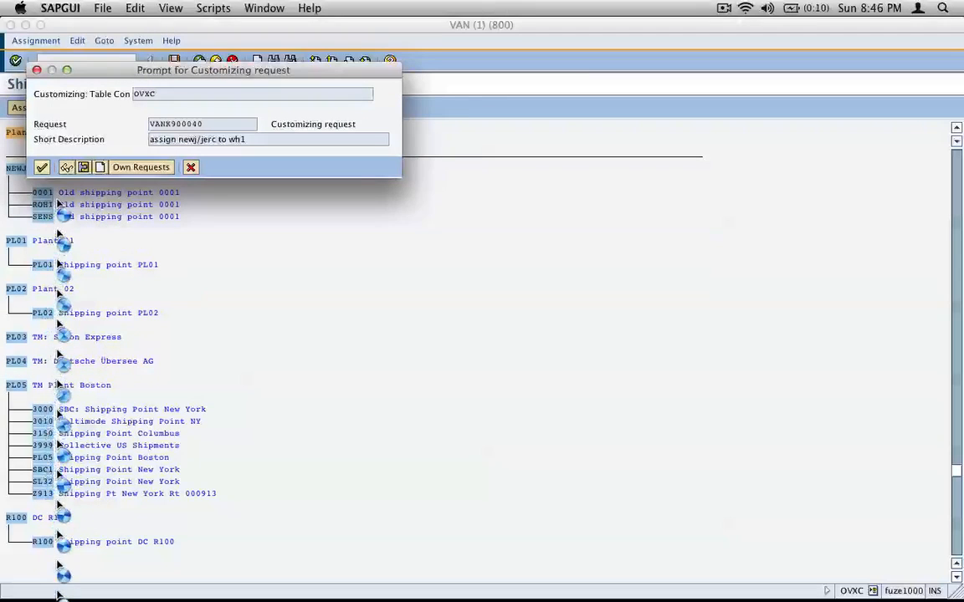
click(42, 167)
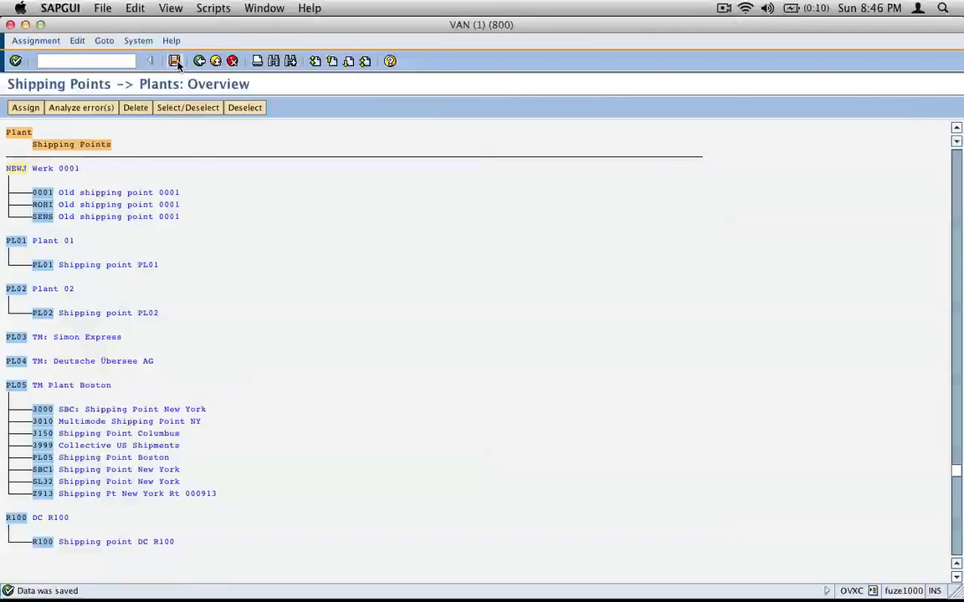
Step: Leave the overview and the implementation guide for SAP Easy Access, and start transaction se01
click(200, 62)
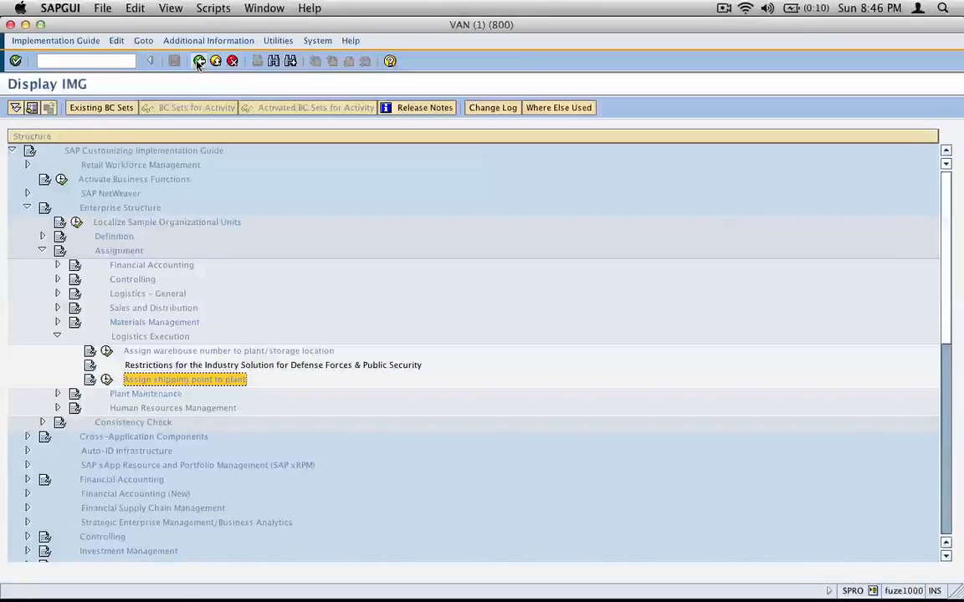
click(199, 62)
click(199, 62)
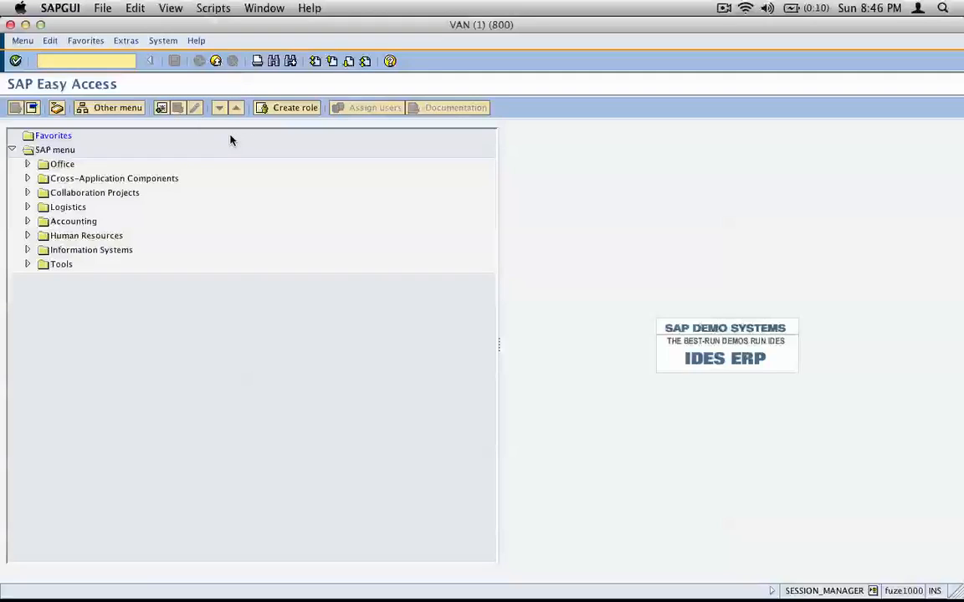
text(se01)
key(Return)
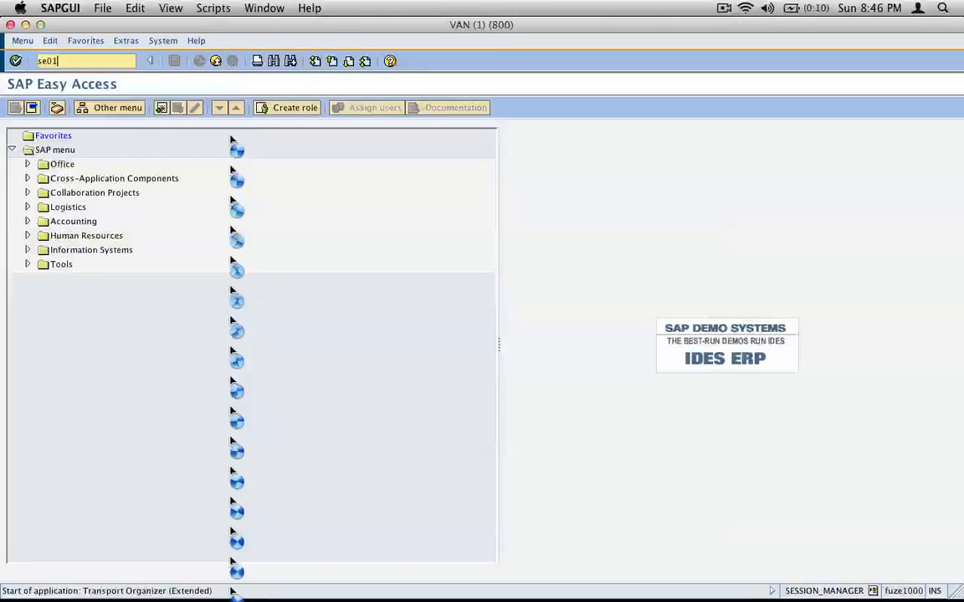
Step: Switch to inkBook and handwrite Go to SE01 {Transport Organizer} at the top of a new page
key(super+Tab)
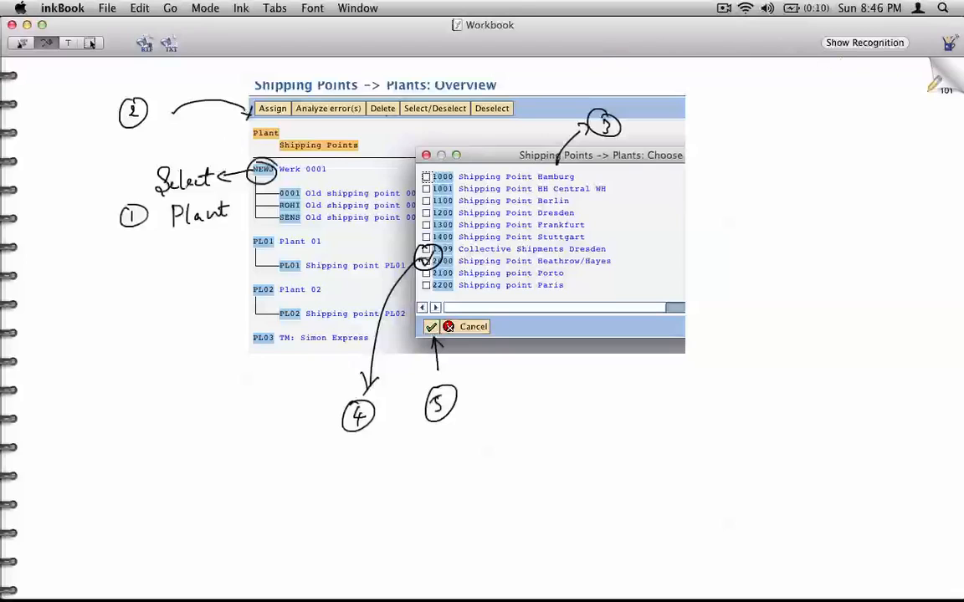
click(90, 43)
mouse_move(423, 77)
mouse_down()
mouse_move(412, 126)
mouse_move(430, 99)
mouse_move(543, 99)
mouse_move(559, 82)
mouse_move(554, 102)
mouse_up()
drag(578, 84, 578, 99)
drag(613, 63, 610, 119)
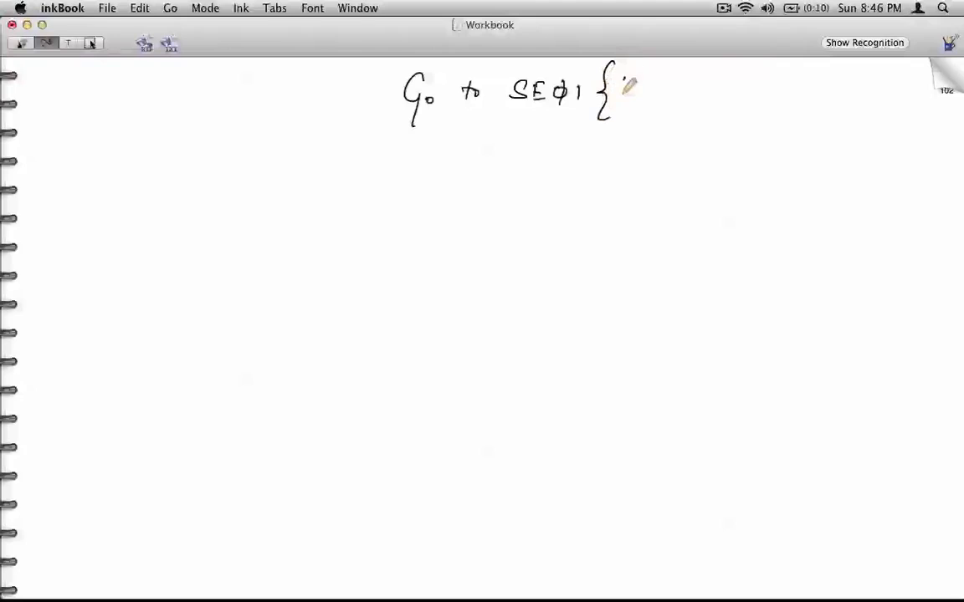
drag(616, 81, 629, 80)
mouse_move(622, 81)
mouse_down()
mouse_move(621, 95)
mouse_move(655, 92)
mouse_up()
mouse_move(688, 90)
mouse_down()
mouse_move(824, 71)
mouse_move(847, 82)
mouse_move(839, 93)
mouse_up()
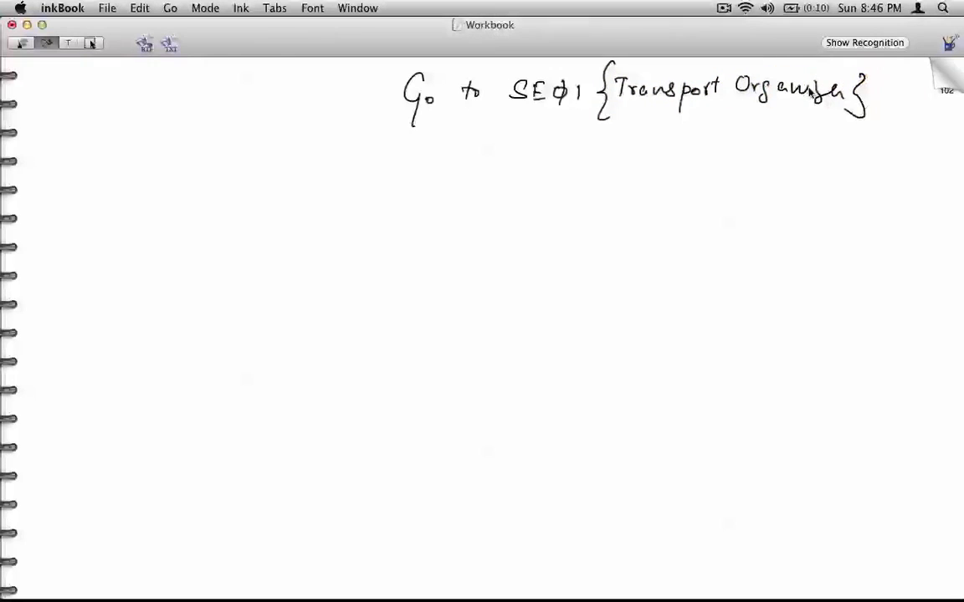
Step: Switch to SAP GUI, include released requests in the Transports selection, and capture the Transport Organizer selection screen
key(super+Tab)
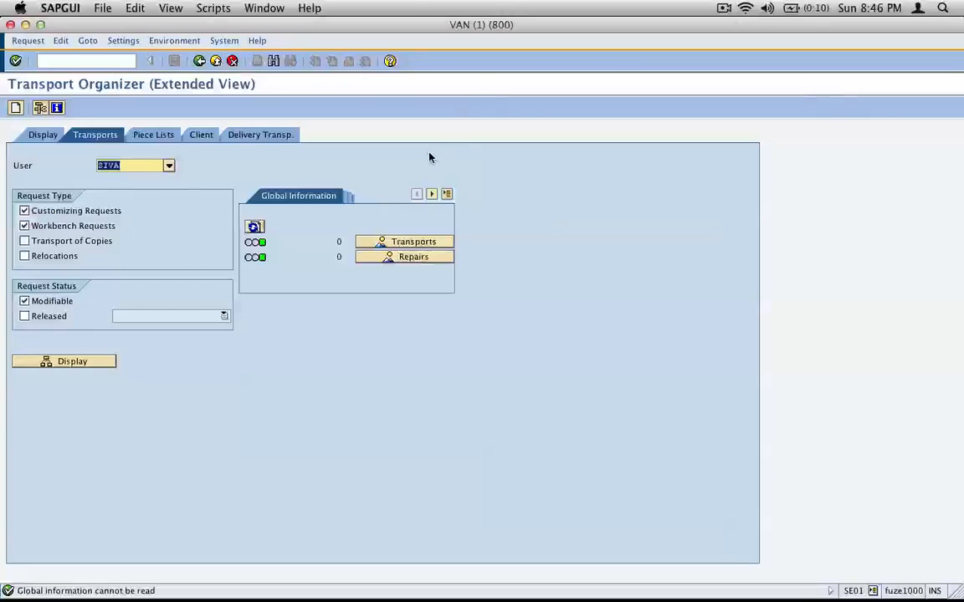
click(52, 316)
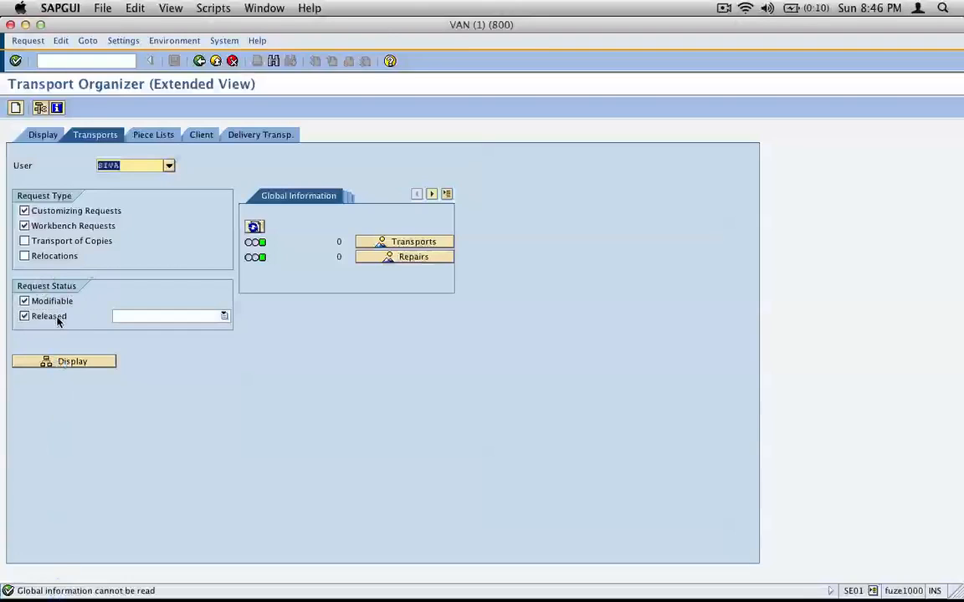
click(44, 135)
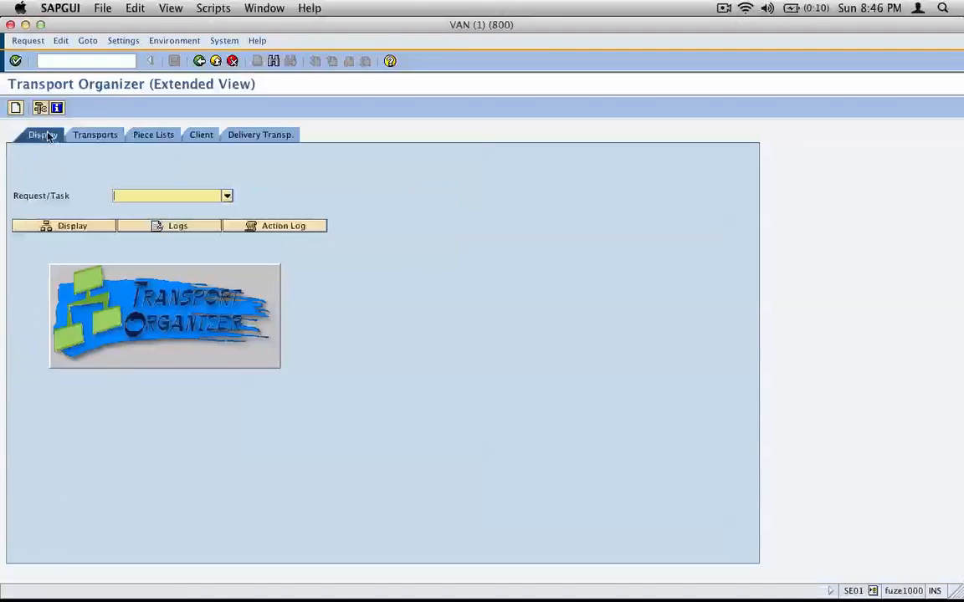
click(95, 135)
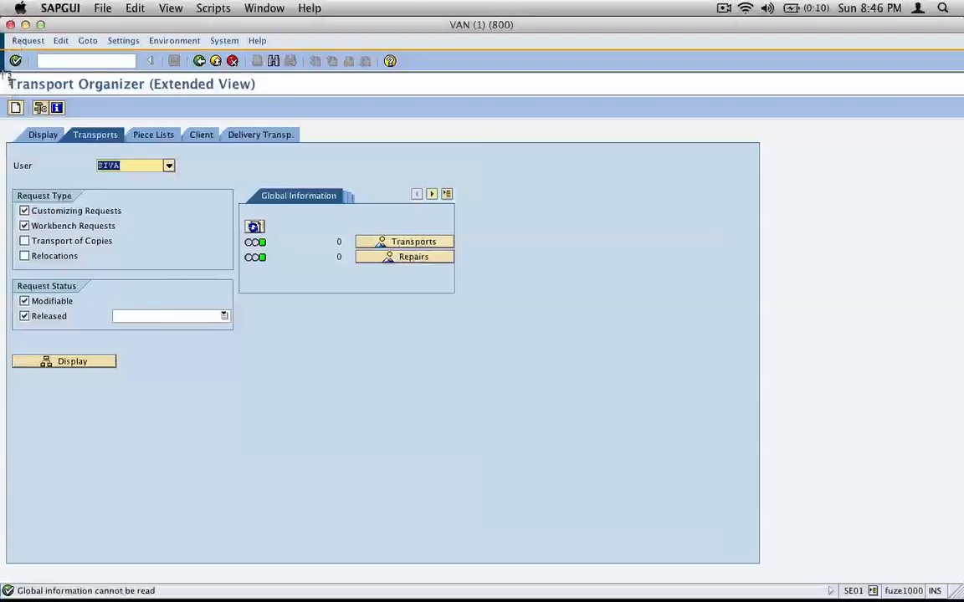
drag(7, 75, 486, 392)
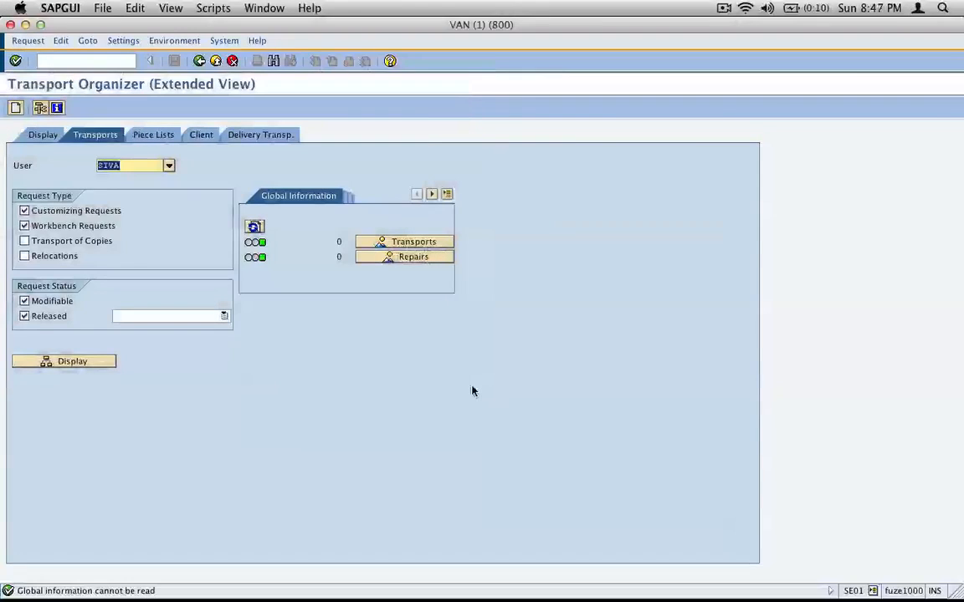
Step: Switch to inkBook, place the captured Transport Organizer image below the SE01 heading, and draw an arrow pointing to Display
key(super+Tab)
key(super+v)
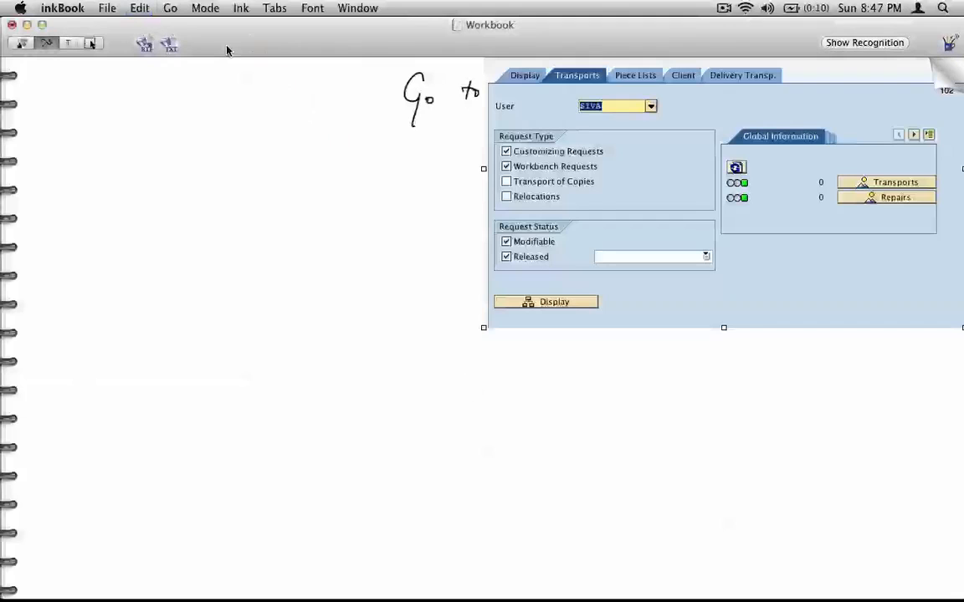
drag(620, 250, 387, 396)
click(46, 43)
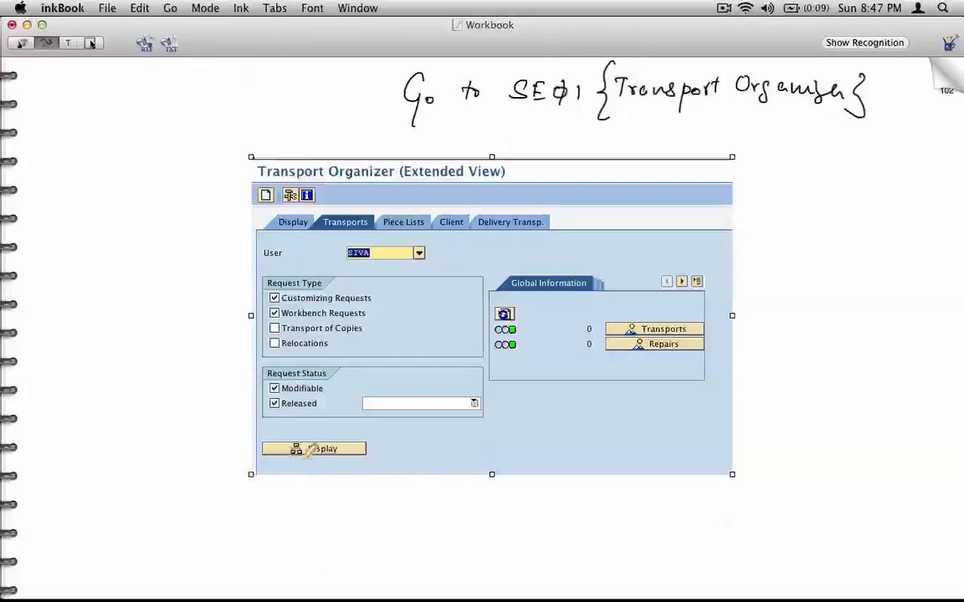
mouse_move(315, 494)
mouse_down()
mouse_move(314, 462)
mouse_move(328, 468)
mouse_up()
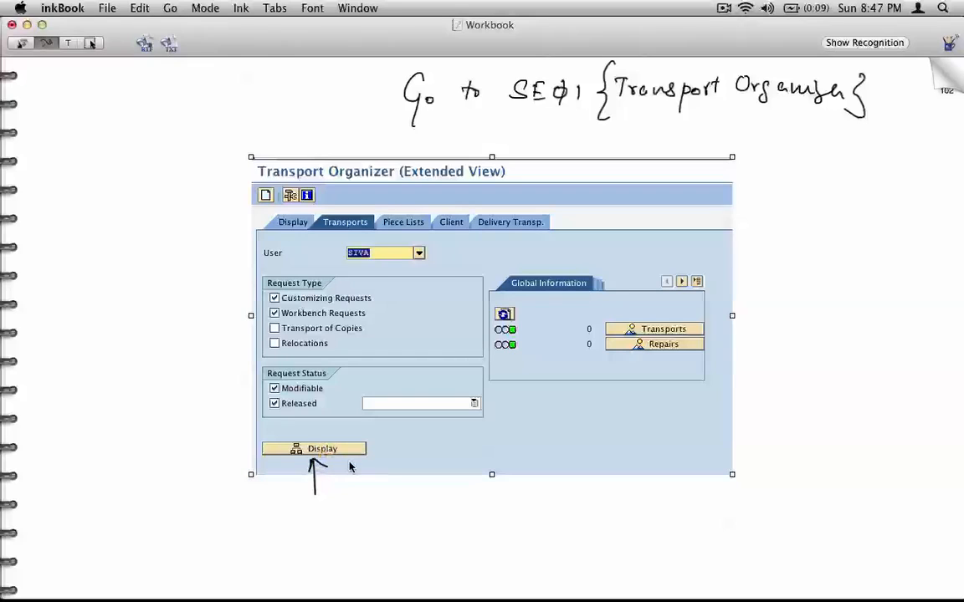
Step: Switch to SAP GUI, display the transport requests, collapse the Workbench branch, and capture the list of Customizing requests
key(super+Tab)
click(55, 361)
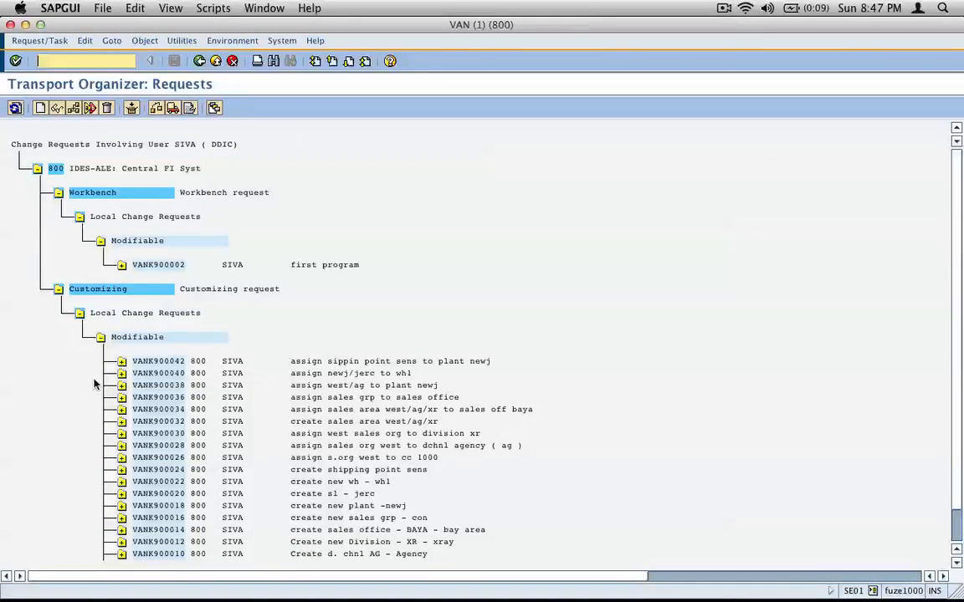
click(58, 193)
key(super+shift+4)
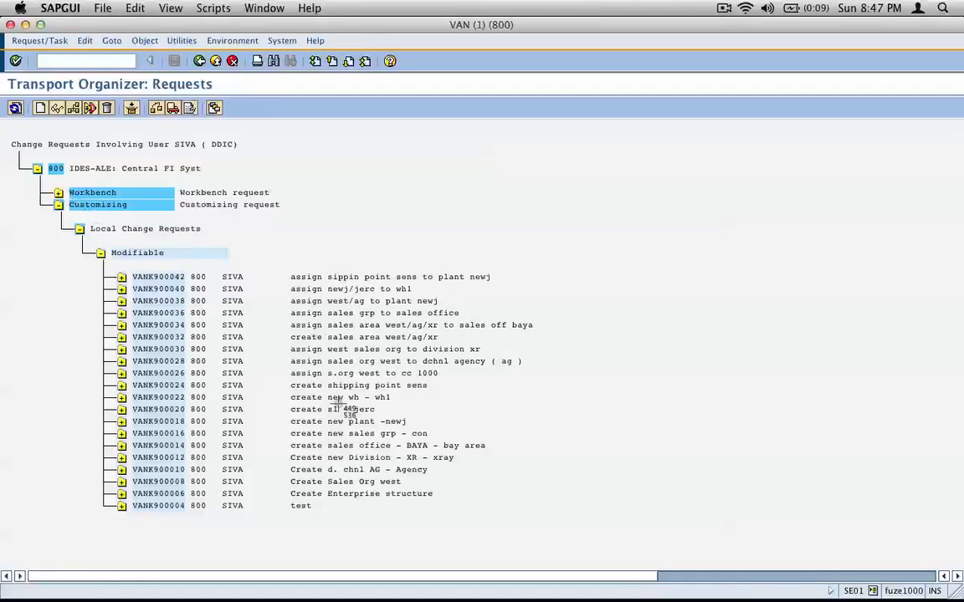
mouse_move(7, 77)
mouse_down()
mouse_move(105, 121)
mouse_move(560, 483)
mouse_move(554, 527)
mouse_up()
Step: Switch to inkBook and place the captured Transport Organizer: Requests image on a new page
key(super+Tab)
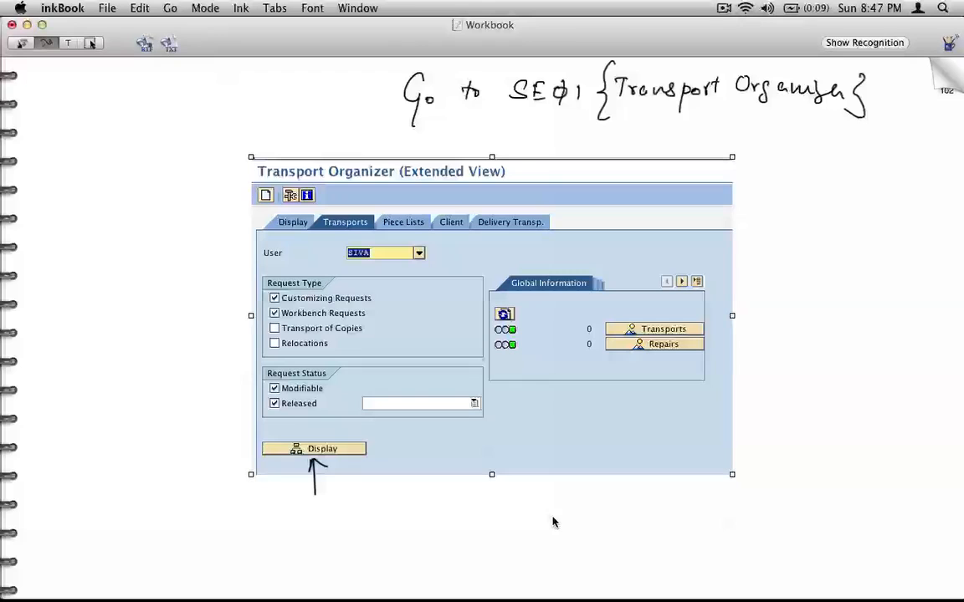
click(944, 77)
key(super+v)
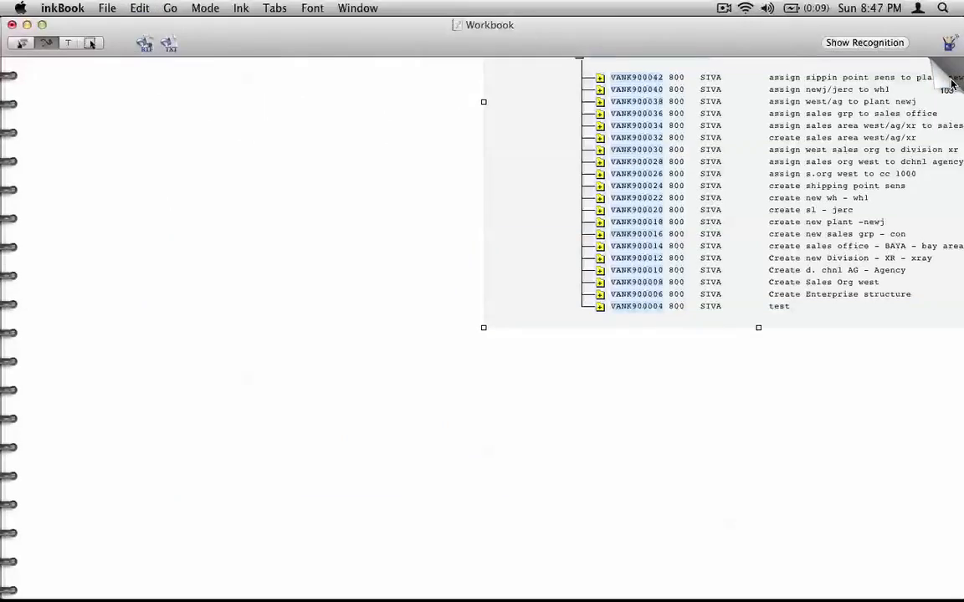
mouse_move(653, 249)
mouse_down()
mouse_move(526, 380)
mouse_move(362, 452)
mouse_move(398, 449)
mouse_up()
Step: Draw a curly brace beside the Customizing requests in the image and handwrite List of Customization done next to it
click(44, 43)
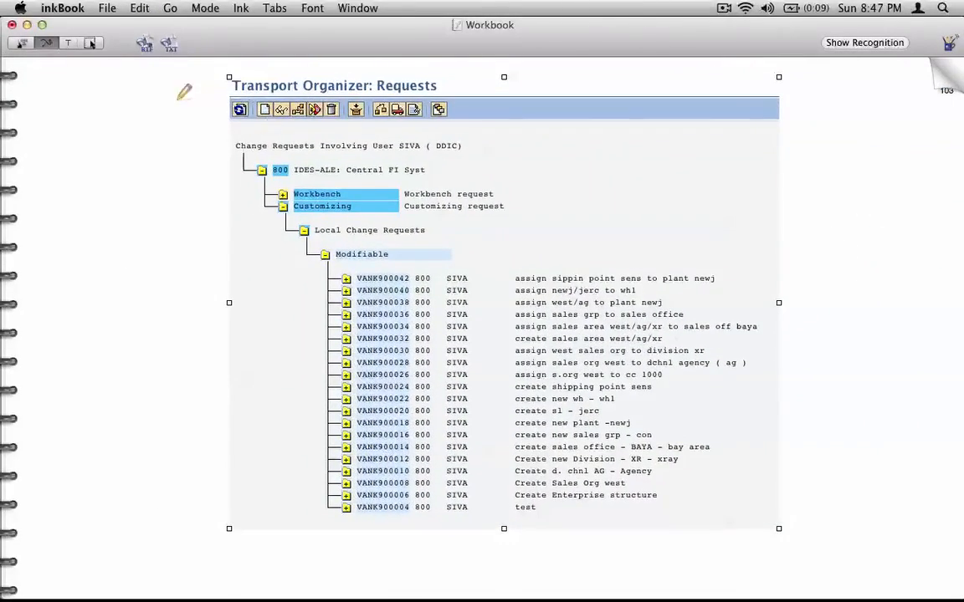
mouse_move(315, 273)
mouse_down()
mouse_move(294, 348)
mouse_move(322, 494)
mouse_up()
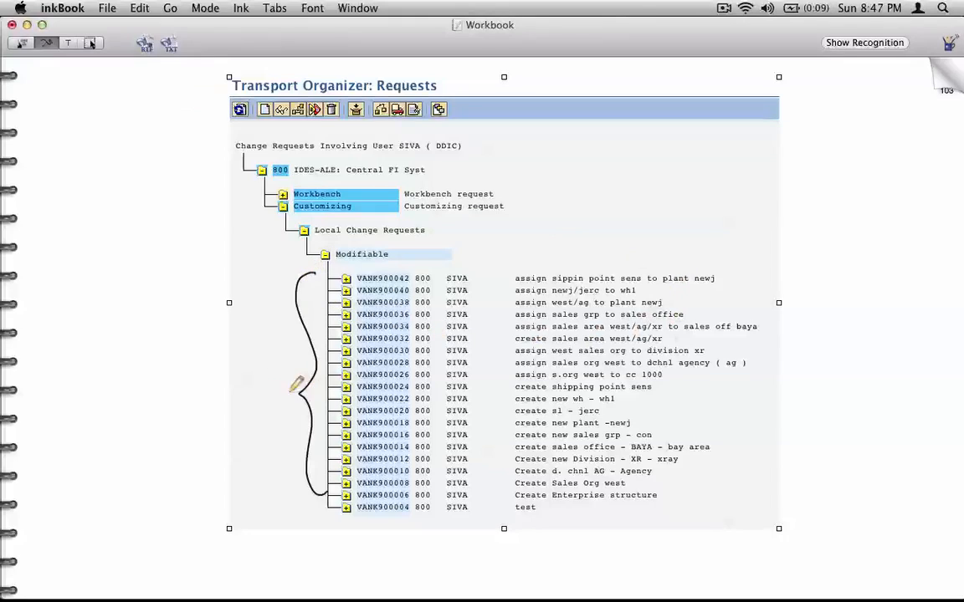
mouse_move(190, 329)
mouse_down()
mouse_move(189, 358)
mouse_move(243, 334)
mouse_move(261, 334)
mouse_move(261, 345)
mouse_move(251, 320)
mouse_move(281, 360)
mouse_up()
mouse_move(114, 430)
mouse_down()
mouse_move(117, 456)
mouse_move(136, 437)
mouse_move(179, 437)
mouse_move(197, 418)
mouse_move(201, 391)
mouse_move(219, 395)
mouse_move(251, 369)
mouse_move(280, 363)
mouse_up()
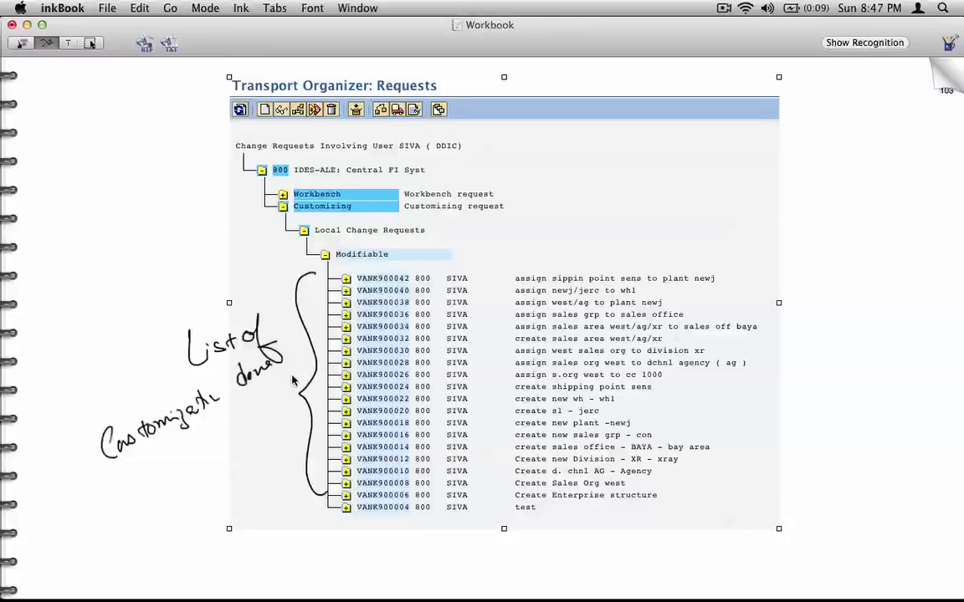
Step: Circle the client 800 and the user name of request VANK900042, bracket its description, and save the workbook
mouse_move(468, 269)
mouse_down()
mouse_move(476, 283)
mouse_move(435, 270)
mouse_up()
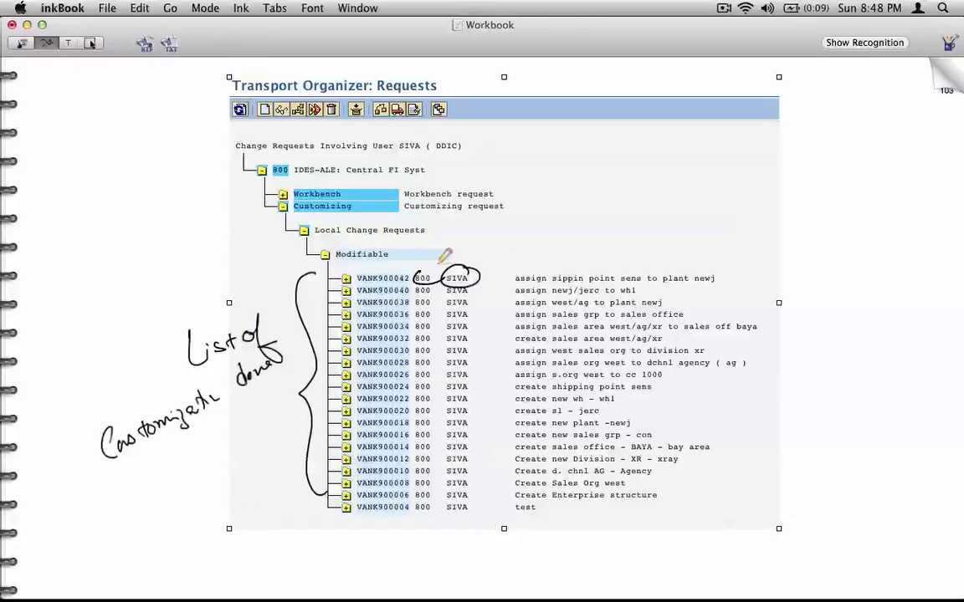
drag(513, 272, 512, 290)
drag(725, 268, 726, 293)
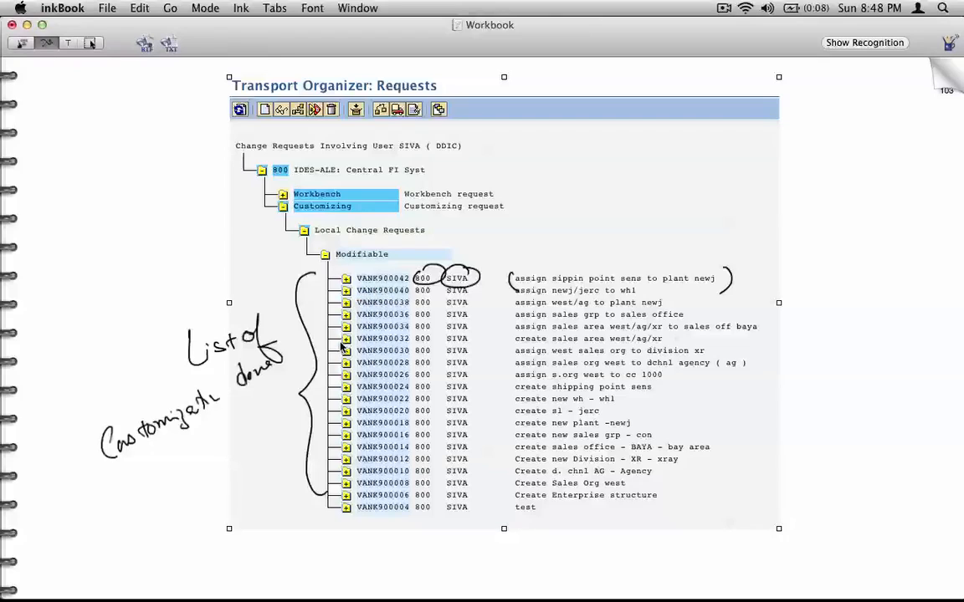
key(super+s)
Step: Switch to SAP GUI and leave the Transport Organizer for SAP Easy Access
key(super+Tab)
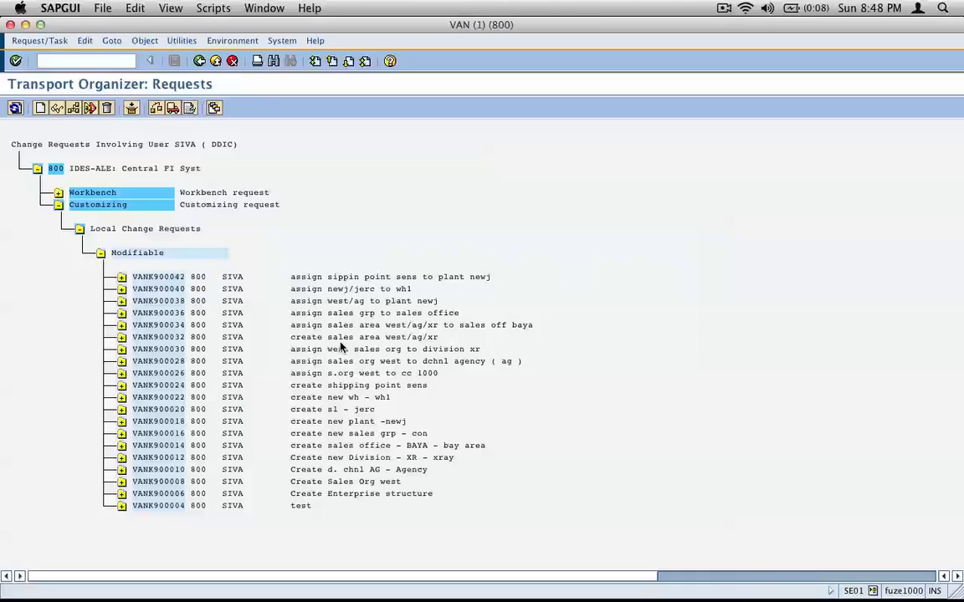
click(199, 61)
click(199, 61)
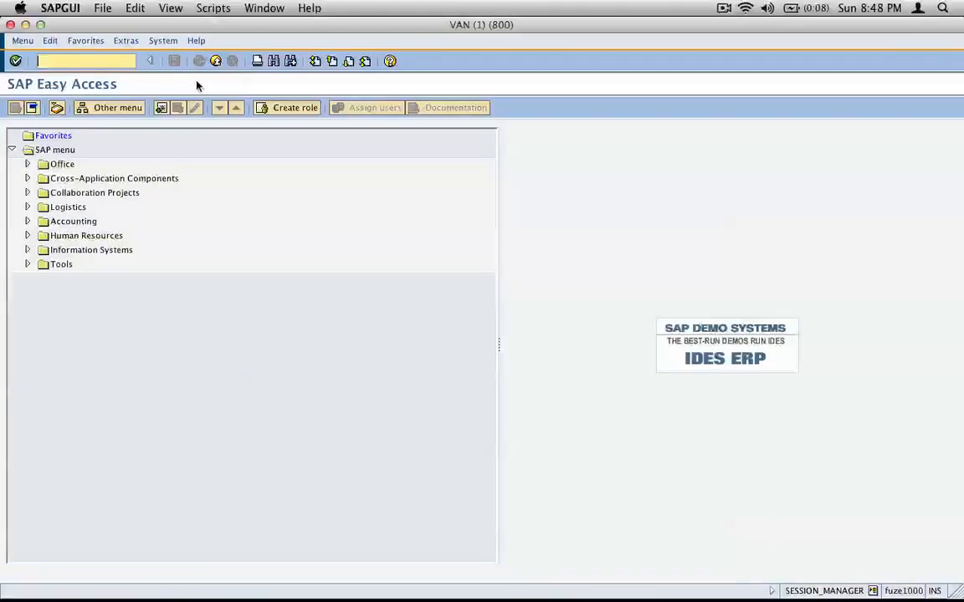